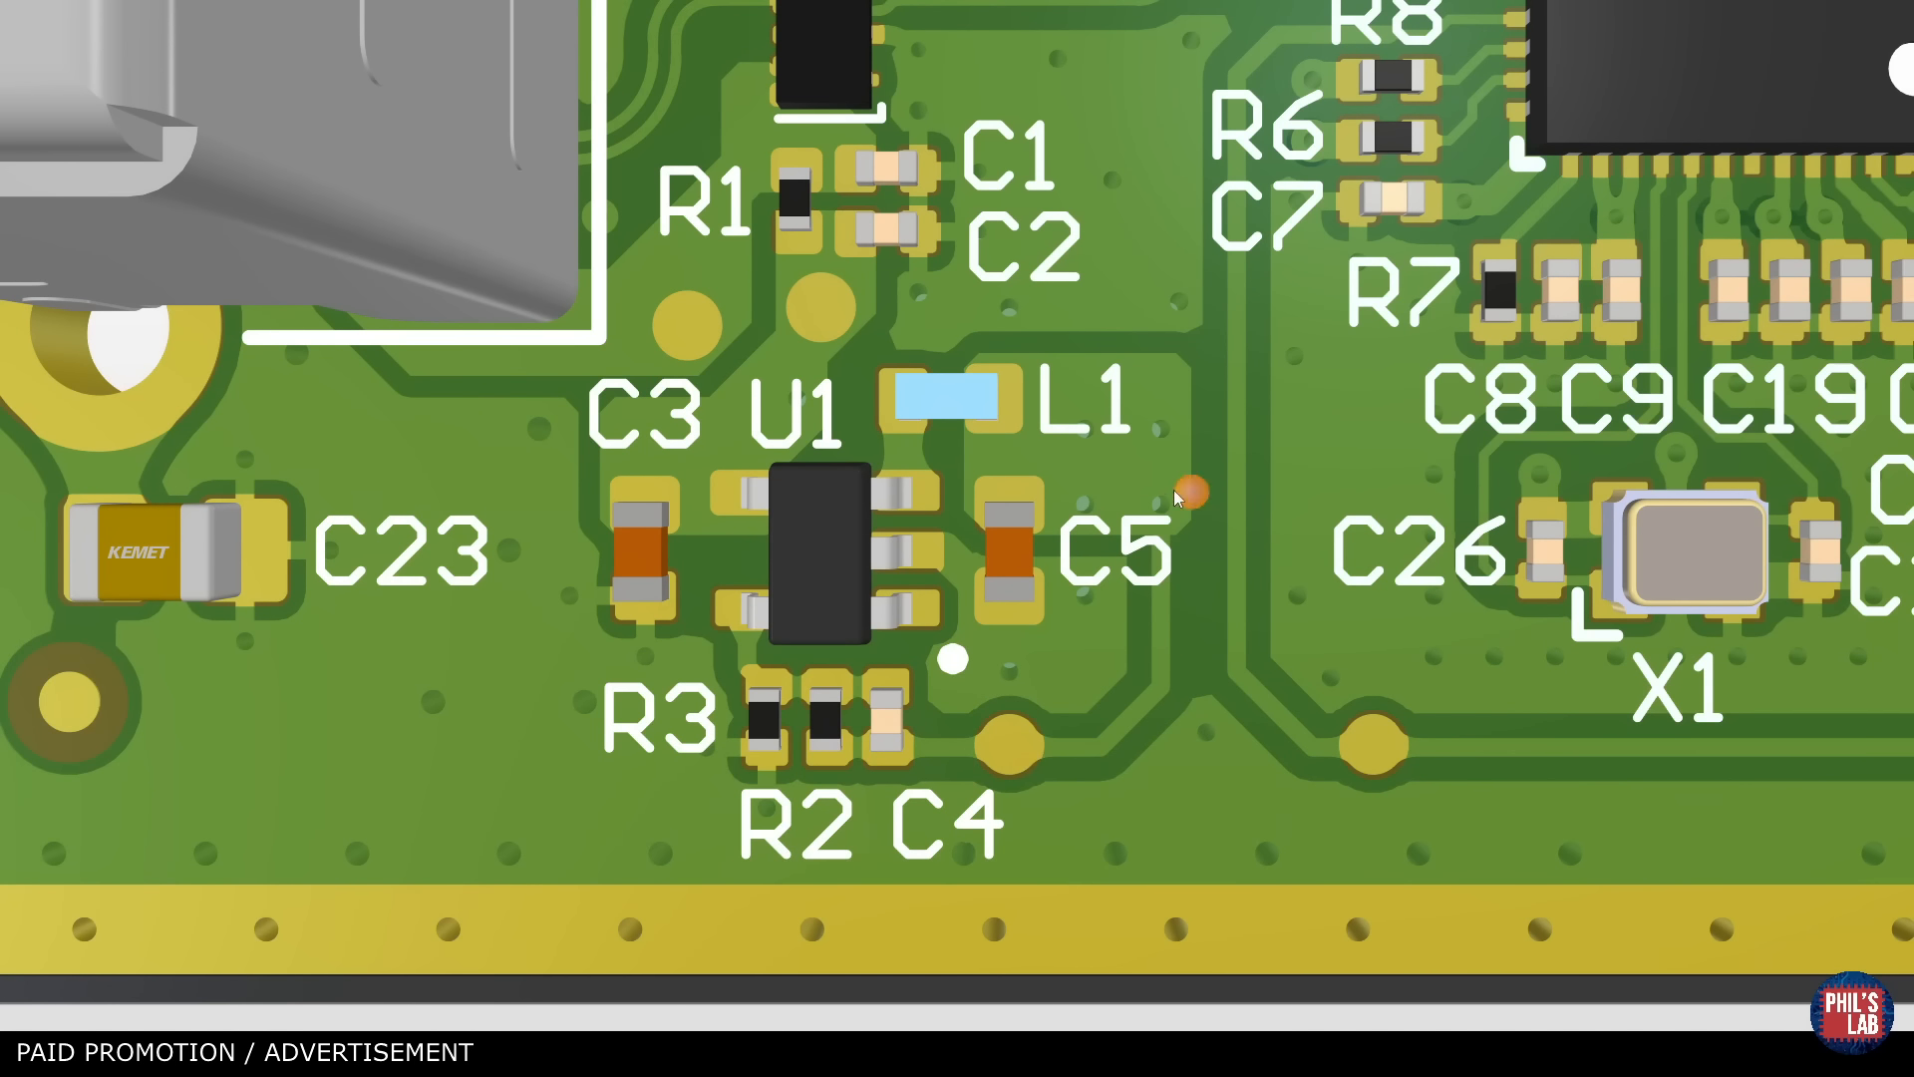
Inspect the 3D board model from the component side and the underside, and select controller U2.
{"action": "scroll", "coordinate": [1208, 442], "scroll_direction": "up", "scroll_amount": 4}
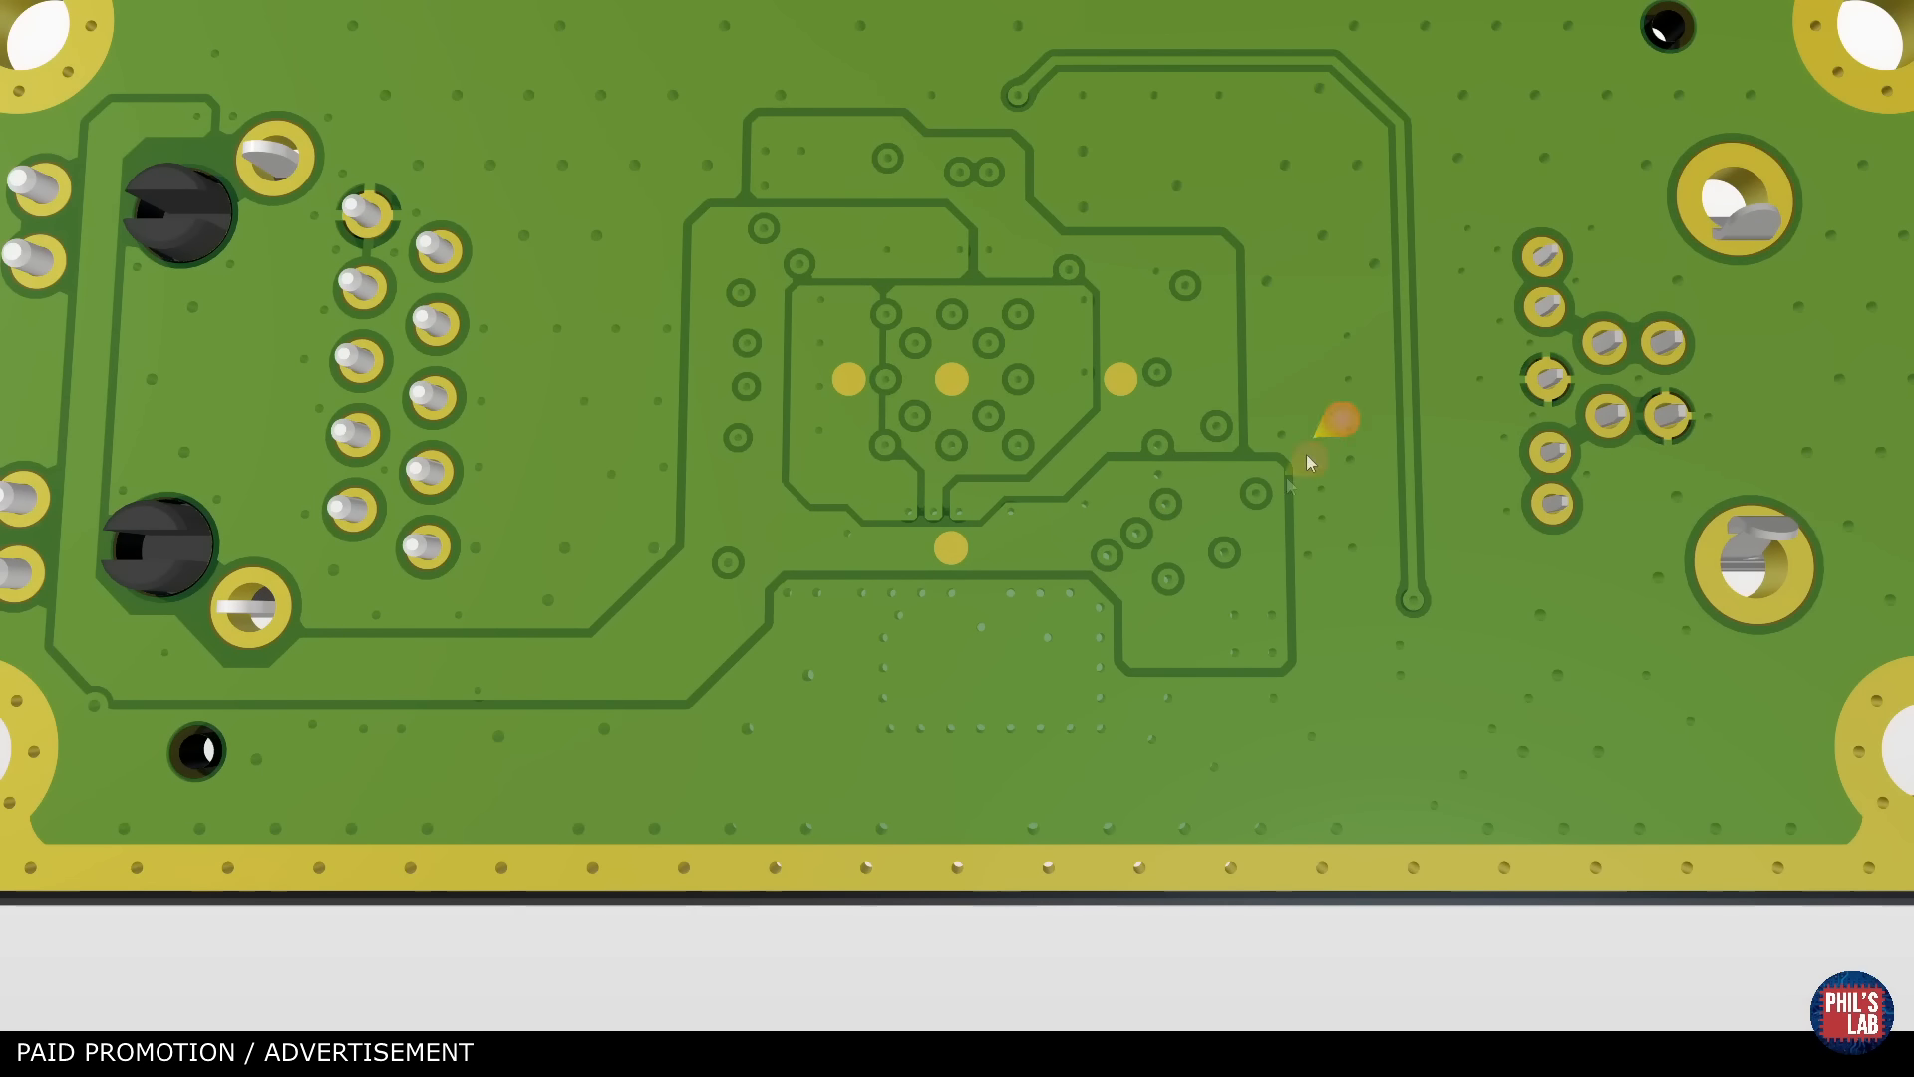
{"action": "left_click_drag", "start_coordinate": [1100, 454], "coordinate": [1057, 573]}
{"action": "key", "text": "shift"}
{"action": "left_click_drag", "start_coordinate": [898, 436], "coordinate": [329, 409]}
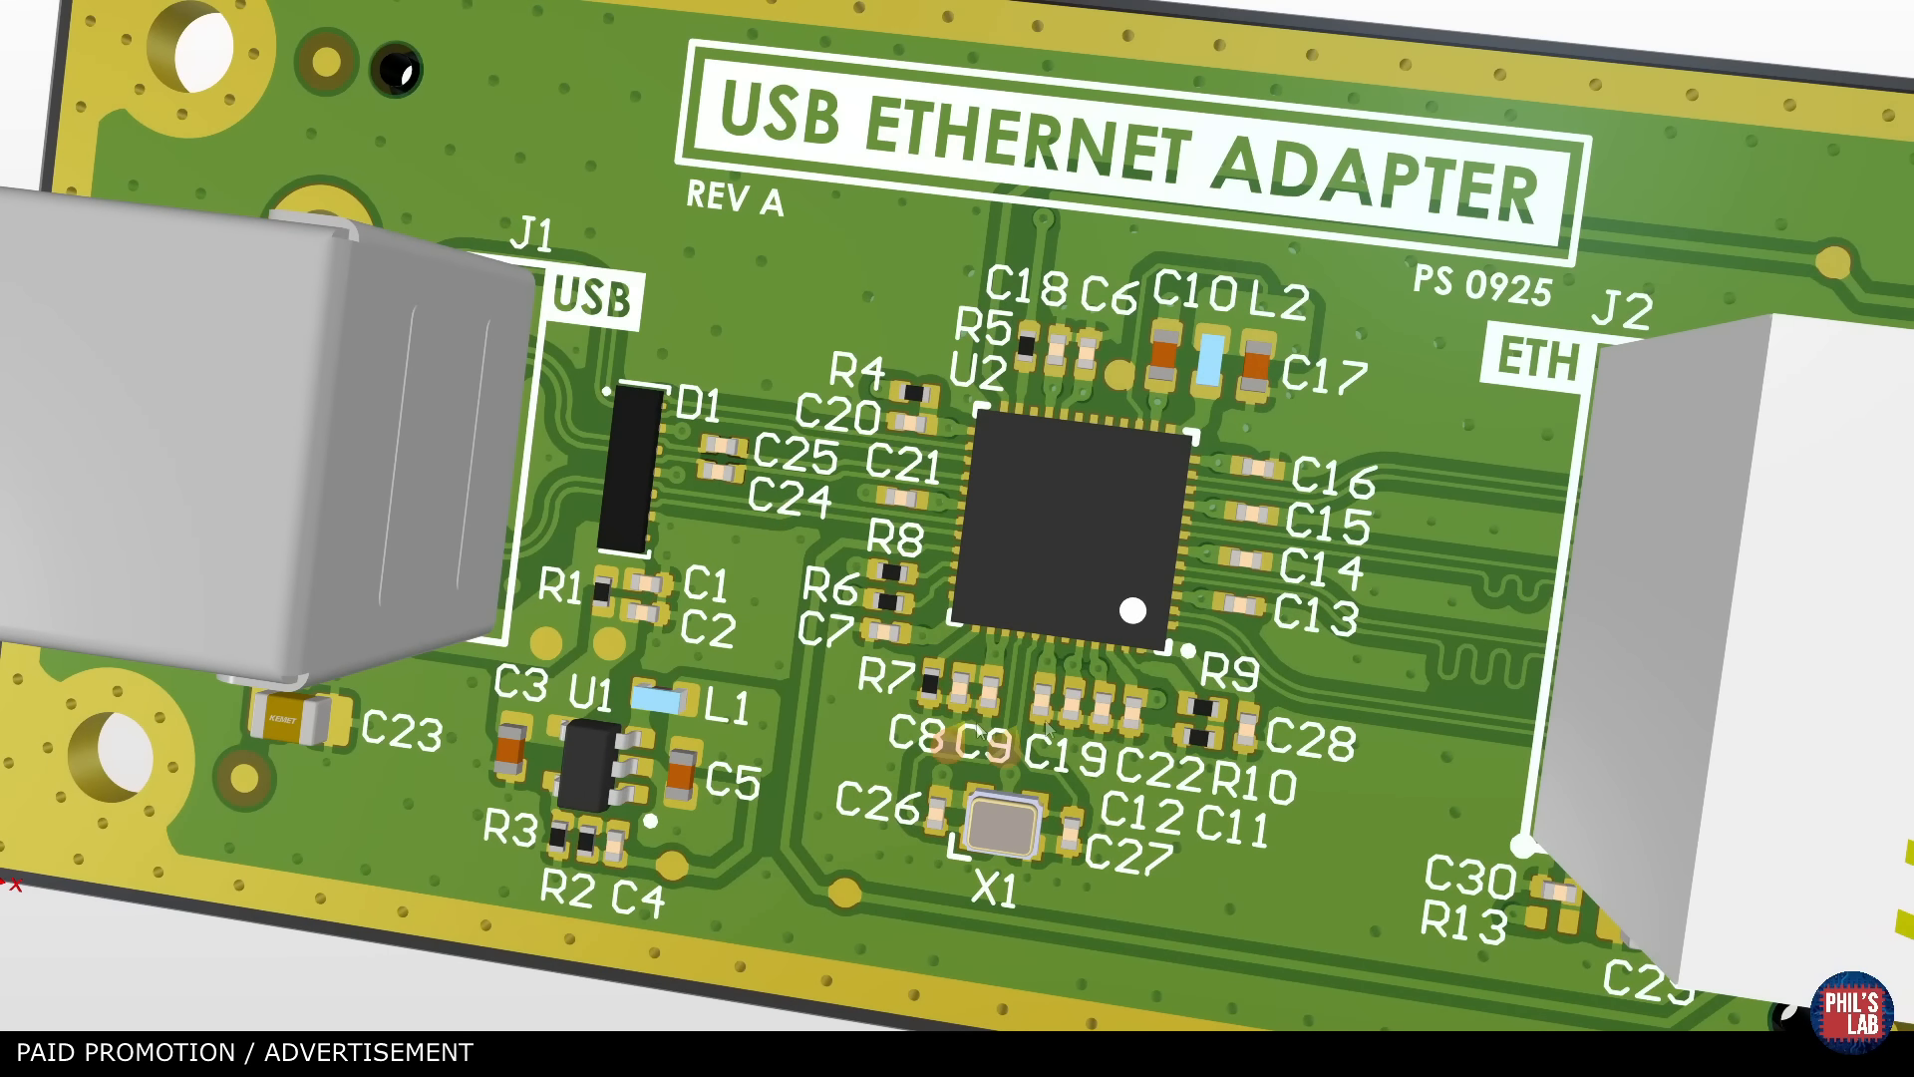
{"action": "left_click", "coordinate": [1052, 539]}
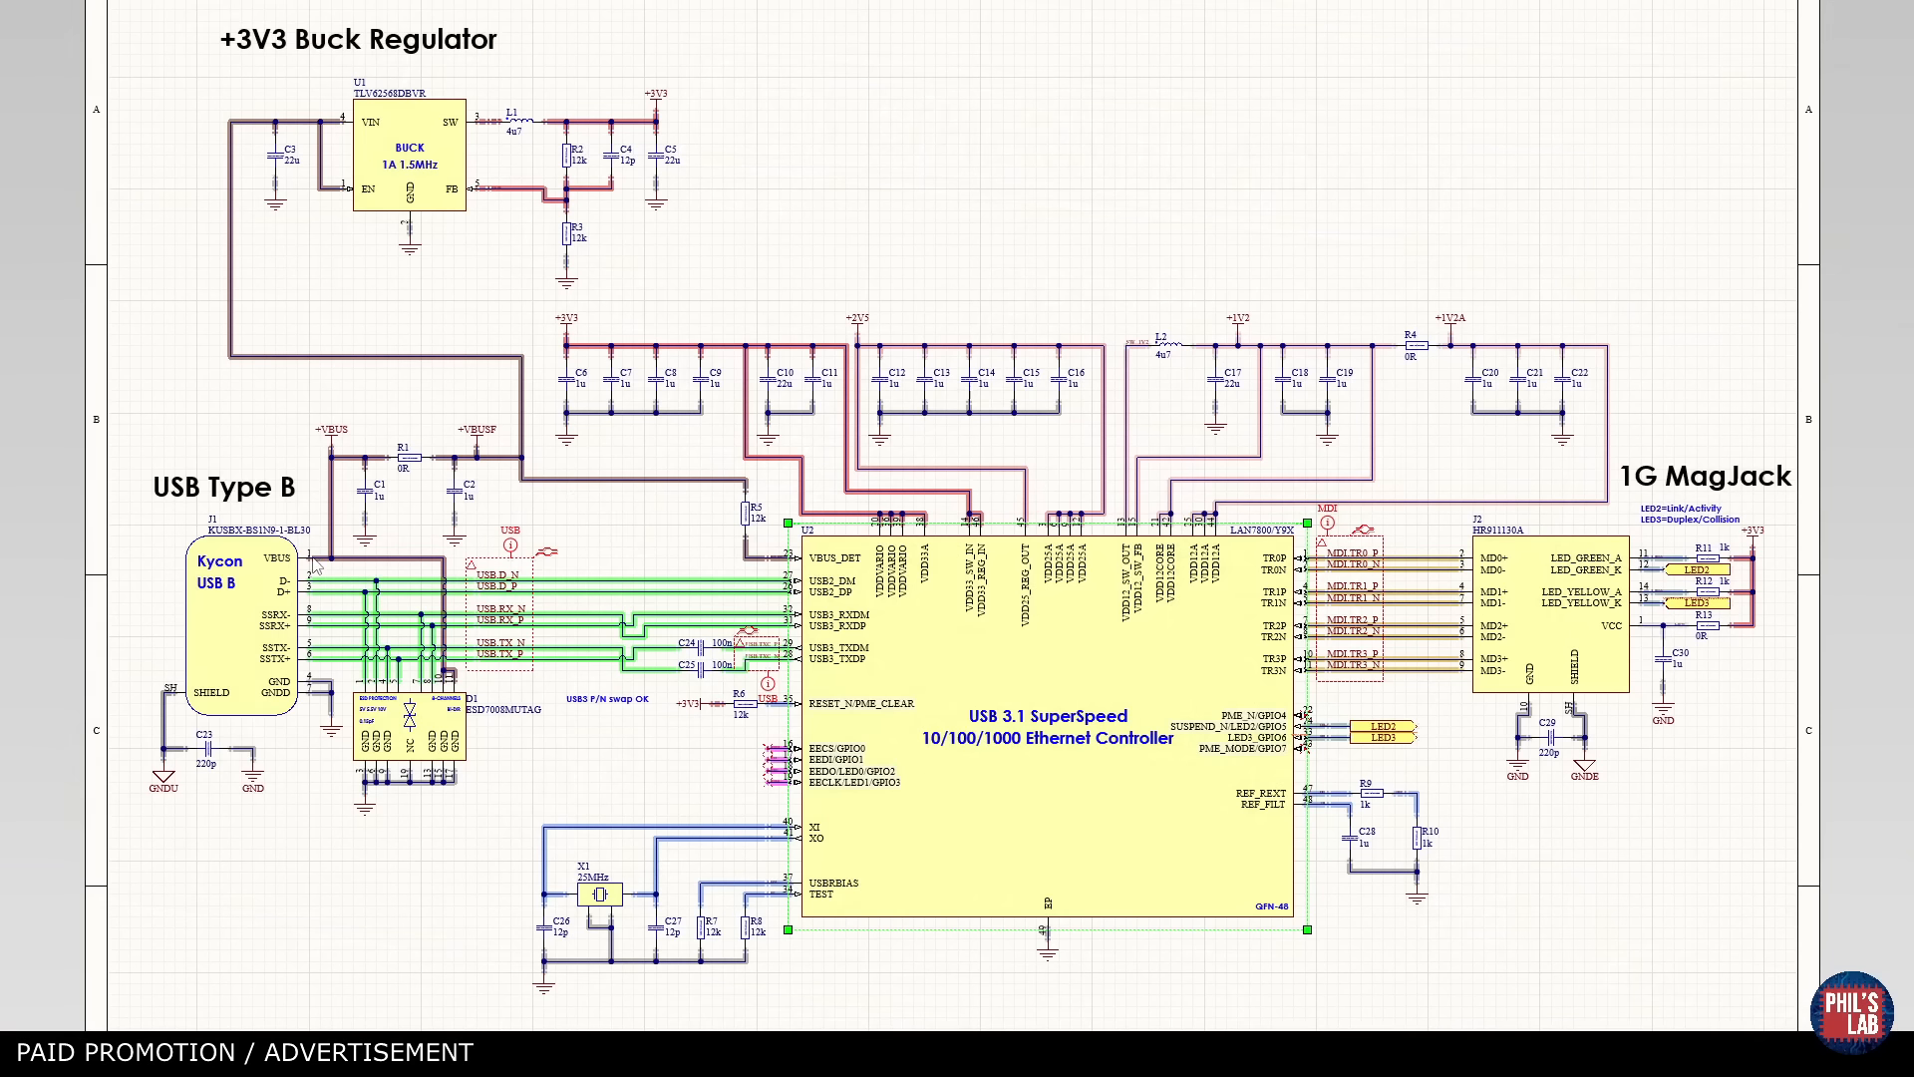
Examine the schematic's USB Type B input, +3V3 buck regulator, and the supply rails and pins of Ethernet controller U2.
{"action": "scroll", "coordinate": [240, 598], "scroll_direction": "up", "scroll_amount": 3}
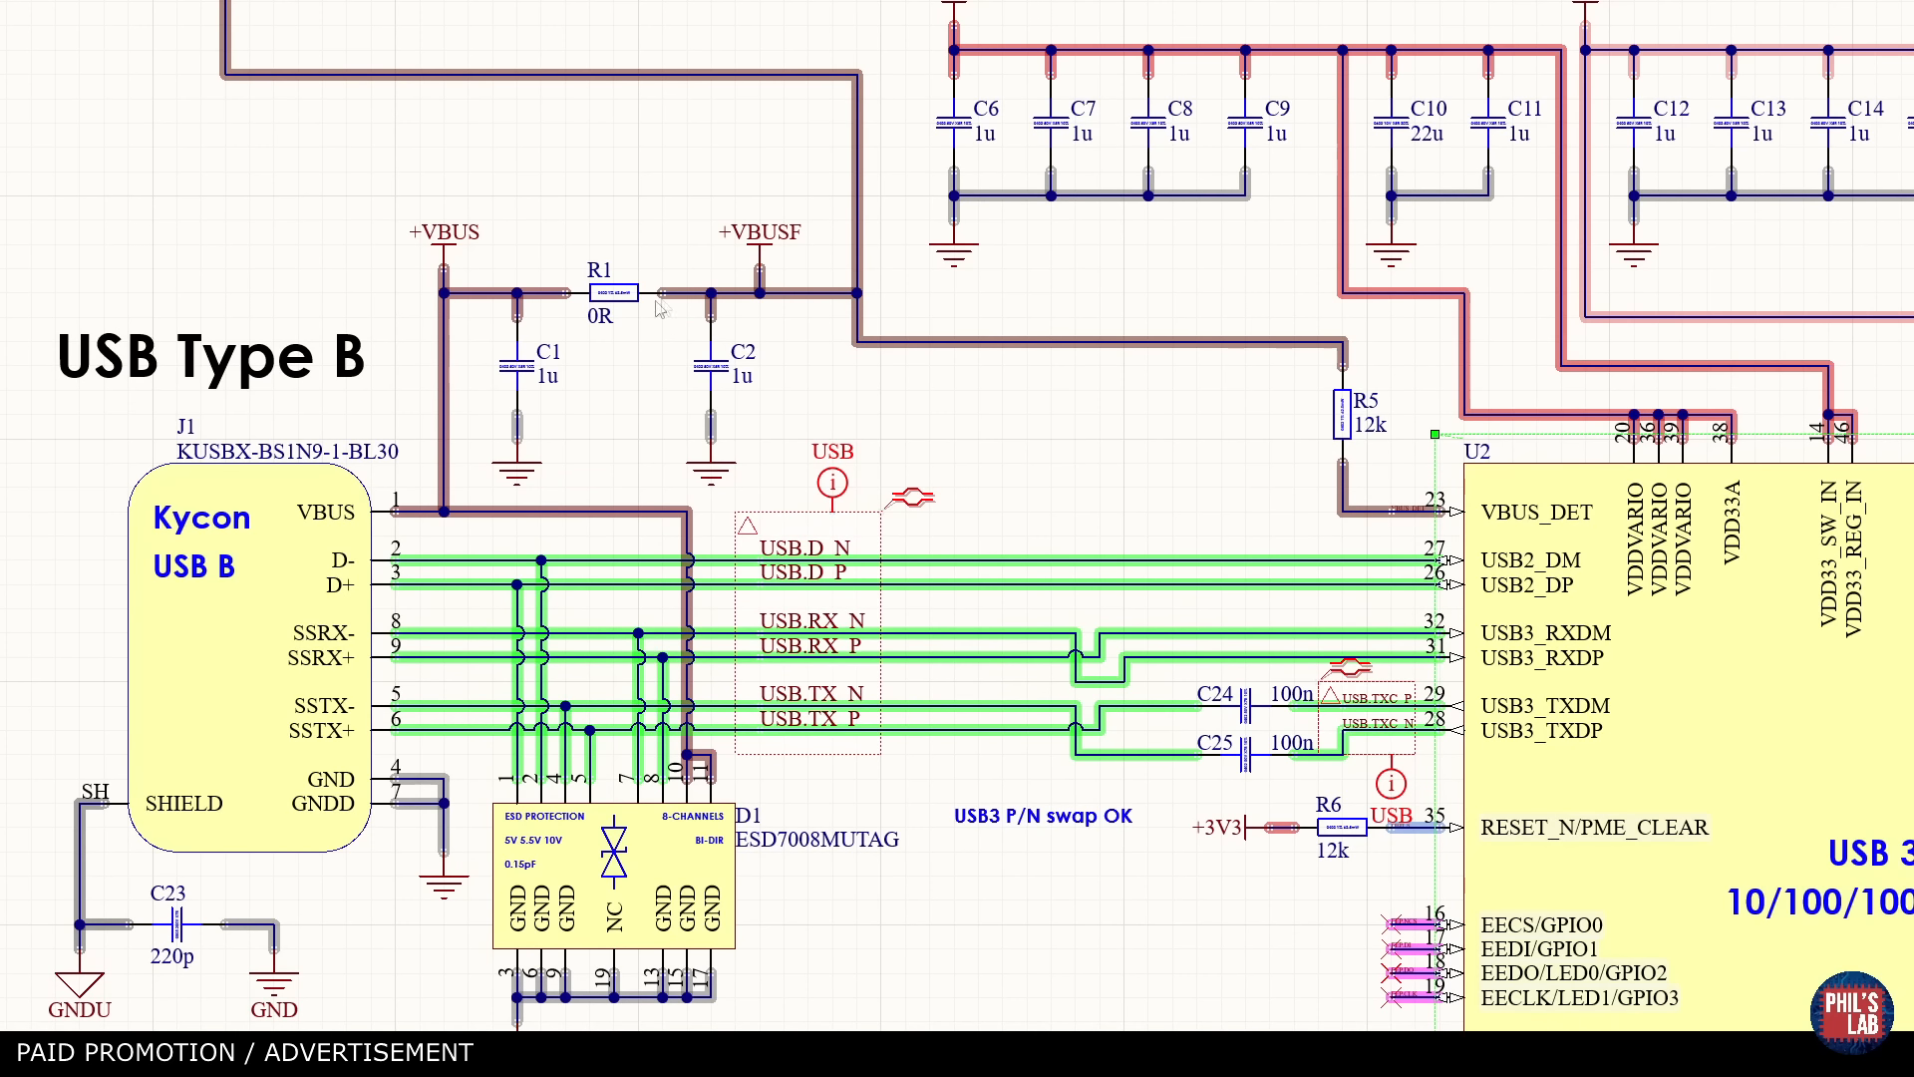
{"action": "scroll", "coordinate": [688, 282], "scroll_direction": "up", "scroll_amount": 10}
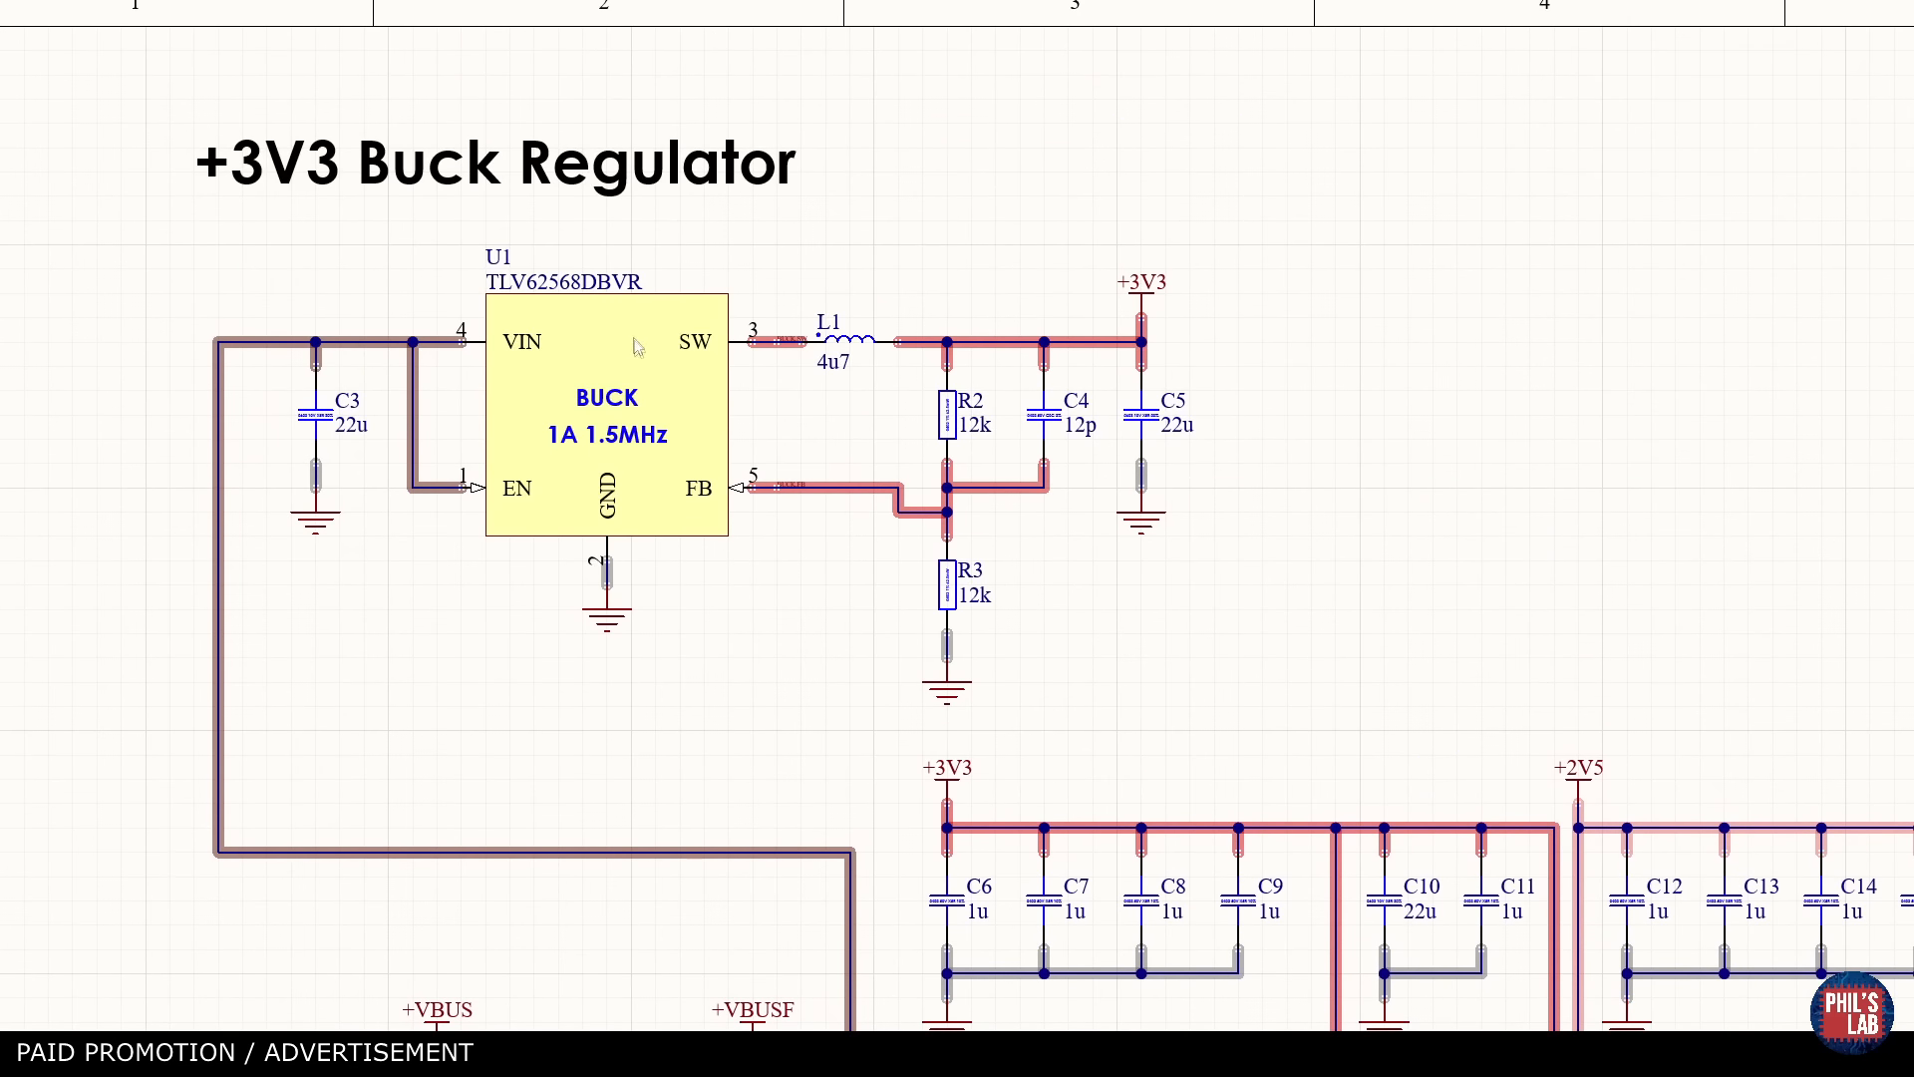
{"action": "left_click_drag", "start_coordinate": [1324, 656], "coordinate": [857, 272]}
{"action": "left_click_drag", "start_coordinate": [1117, 769], "coordinate": [958, 592]}
{"action": "scroll", "coordinate": [1163, 638], "scroll_direction": "up", "scroll_amount": 3}
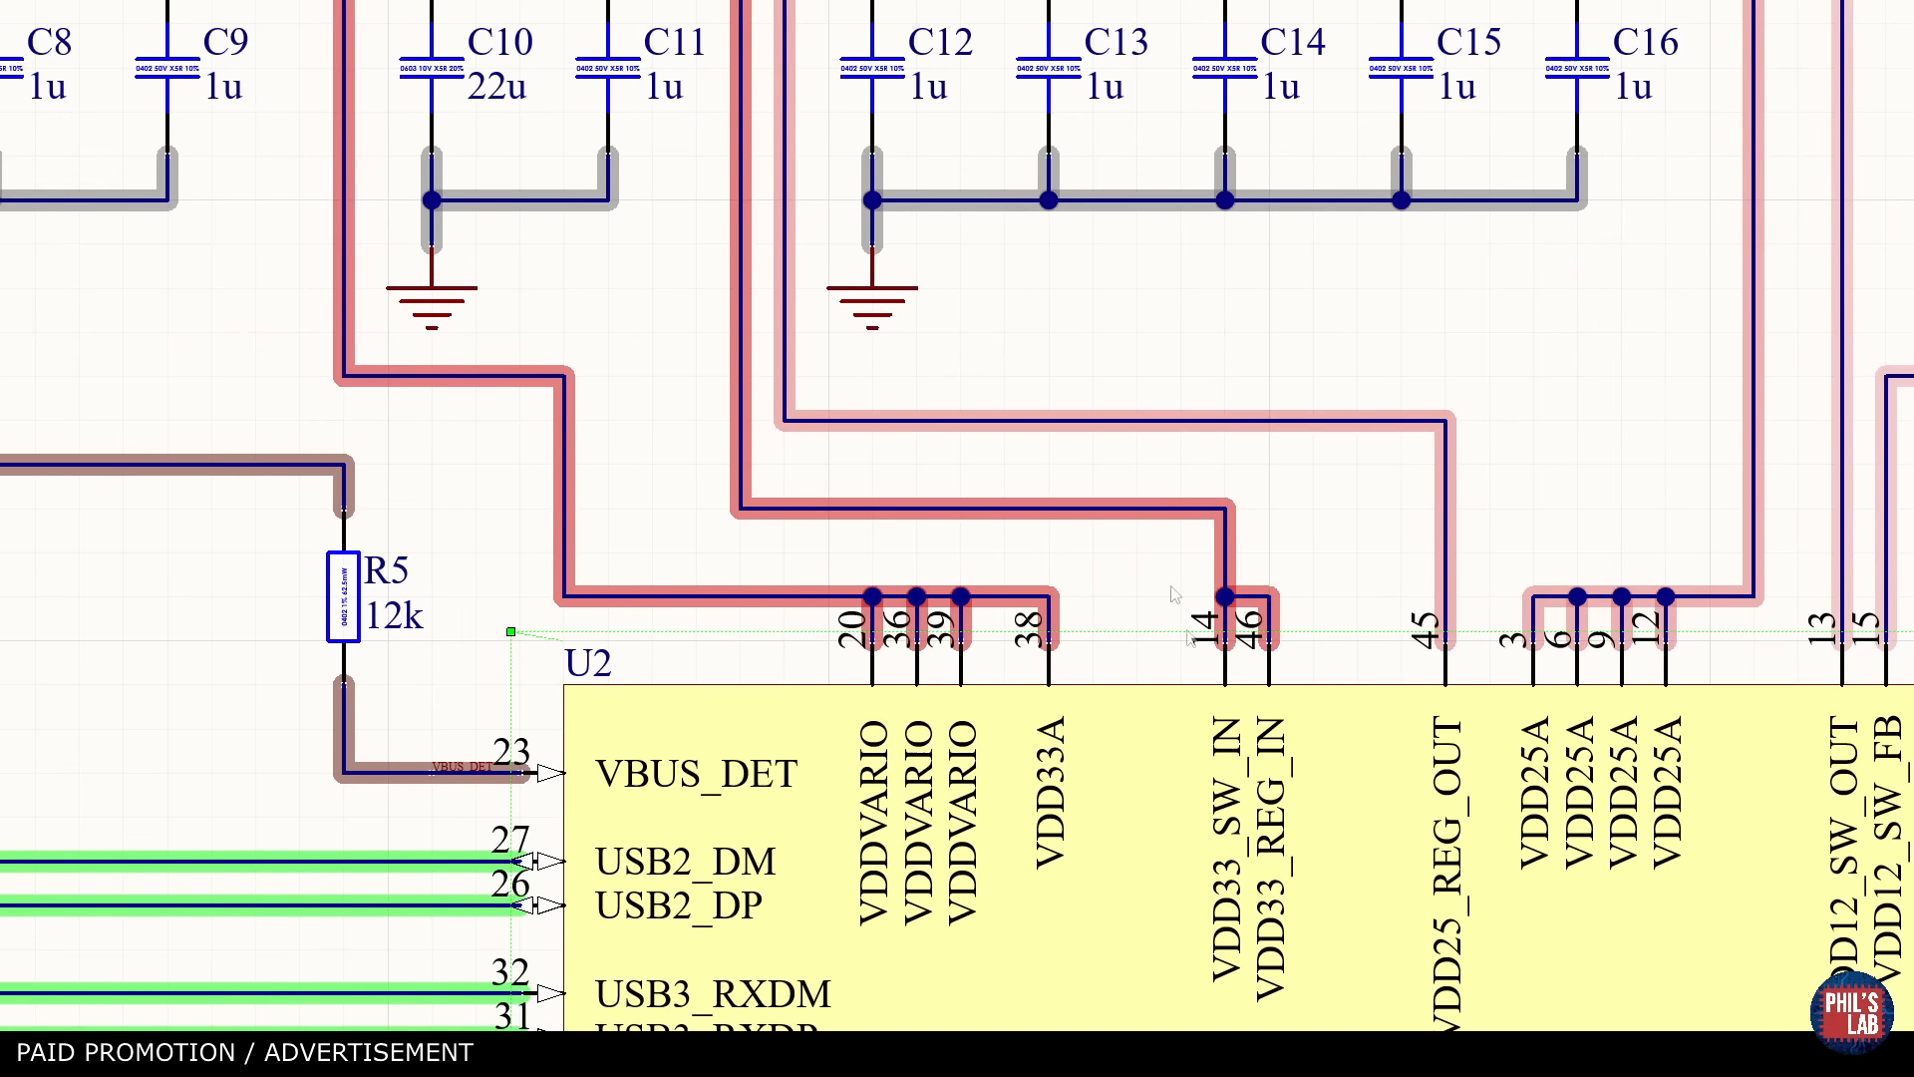
{"action": "left_click_drag", "start_coordinate": [943, 767], "coordinate": [916, 688]}
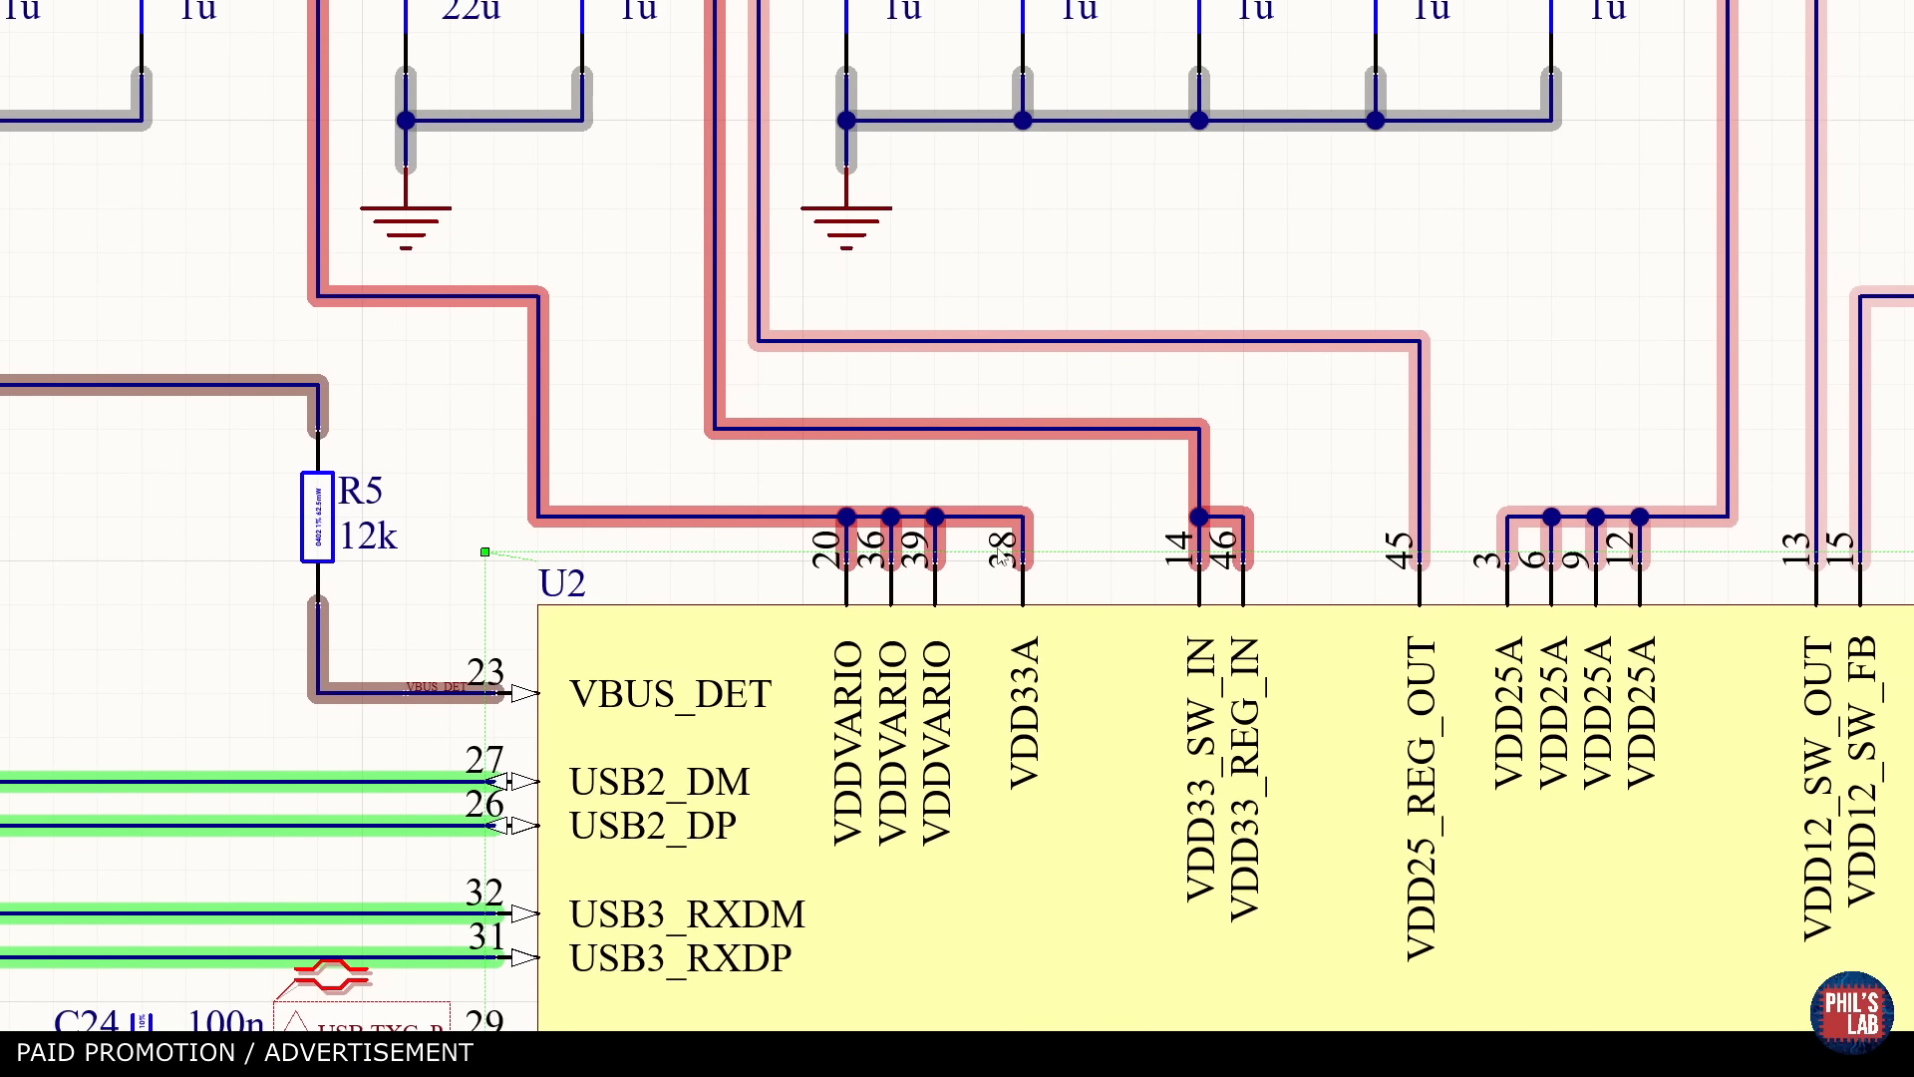
{"action": "scroll", "coordinate": [1000, 554], "scroll_direction": "down", "scroll_amount": 5}
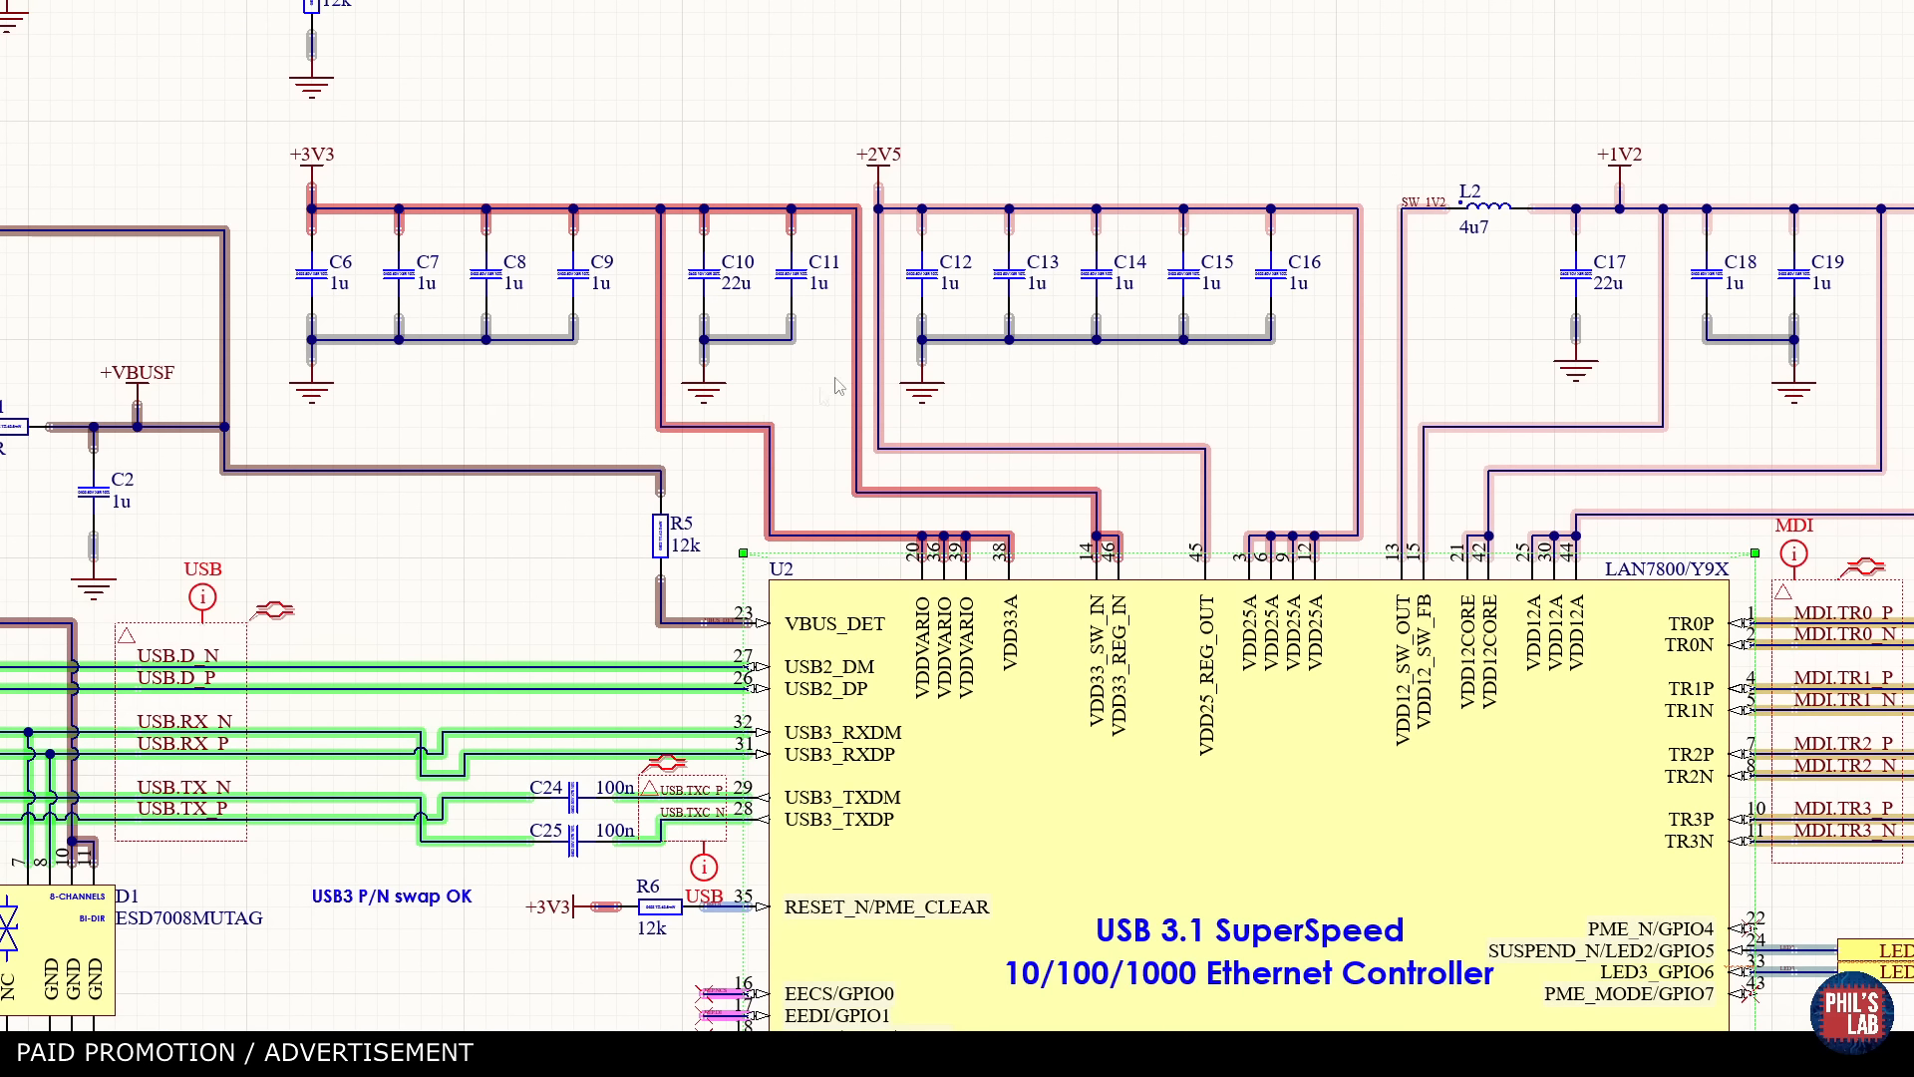
{"action": "left_click_drag", "start_coordinate": [1036, 318], "coordinate": [821, 339]}
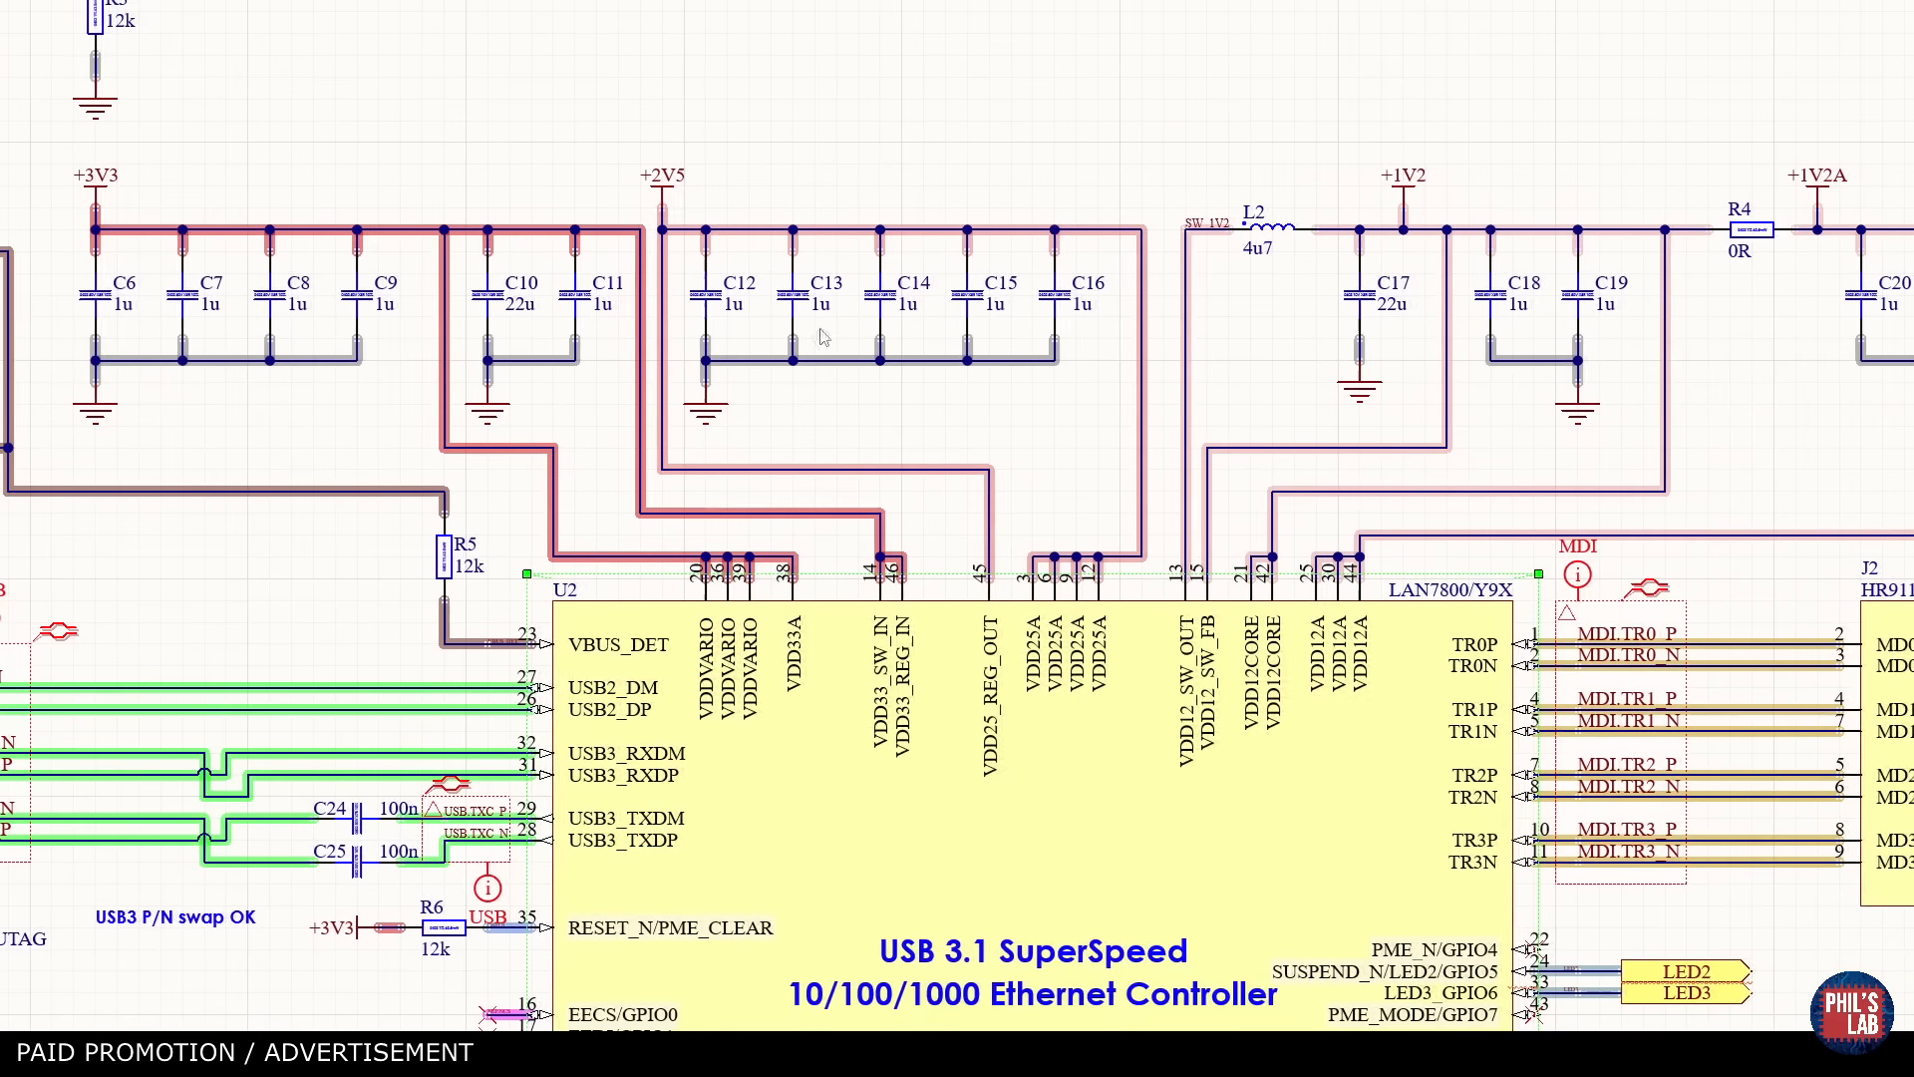
{"action": "left_click_drag", "start_coordinate": [1325, 256], "coordinate": [1182, 257]}
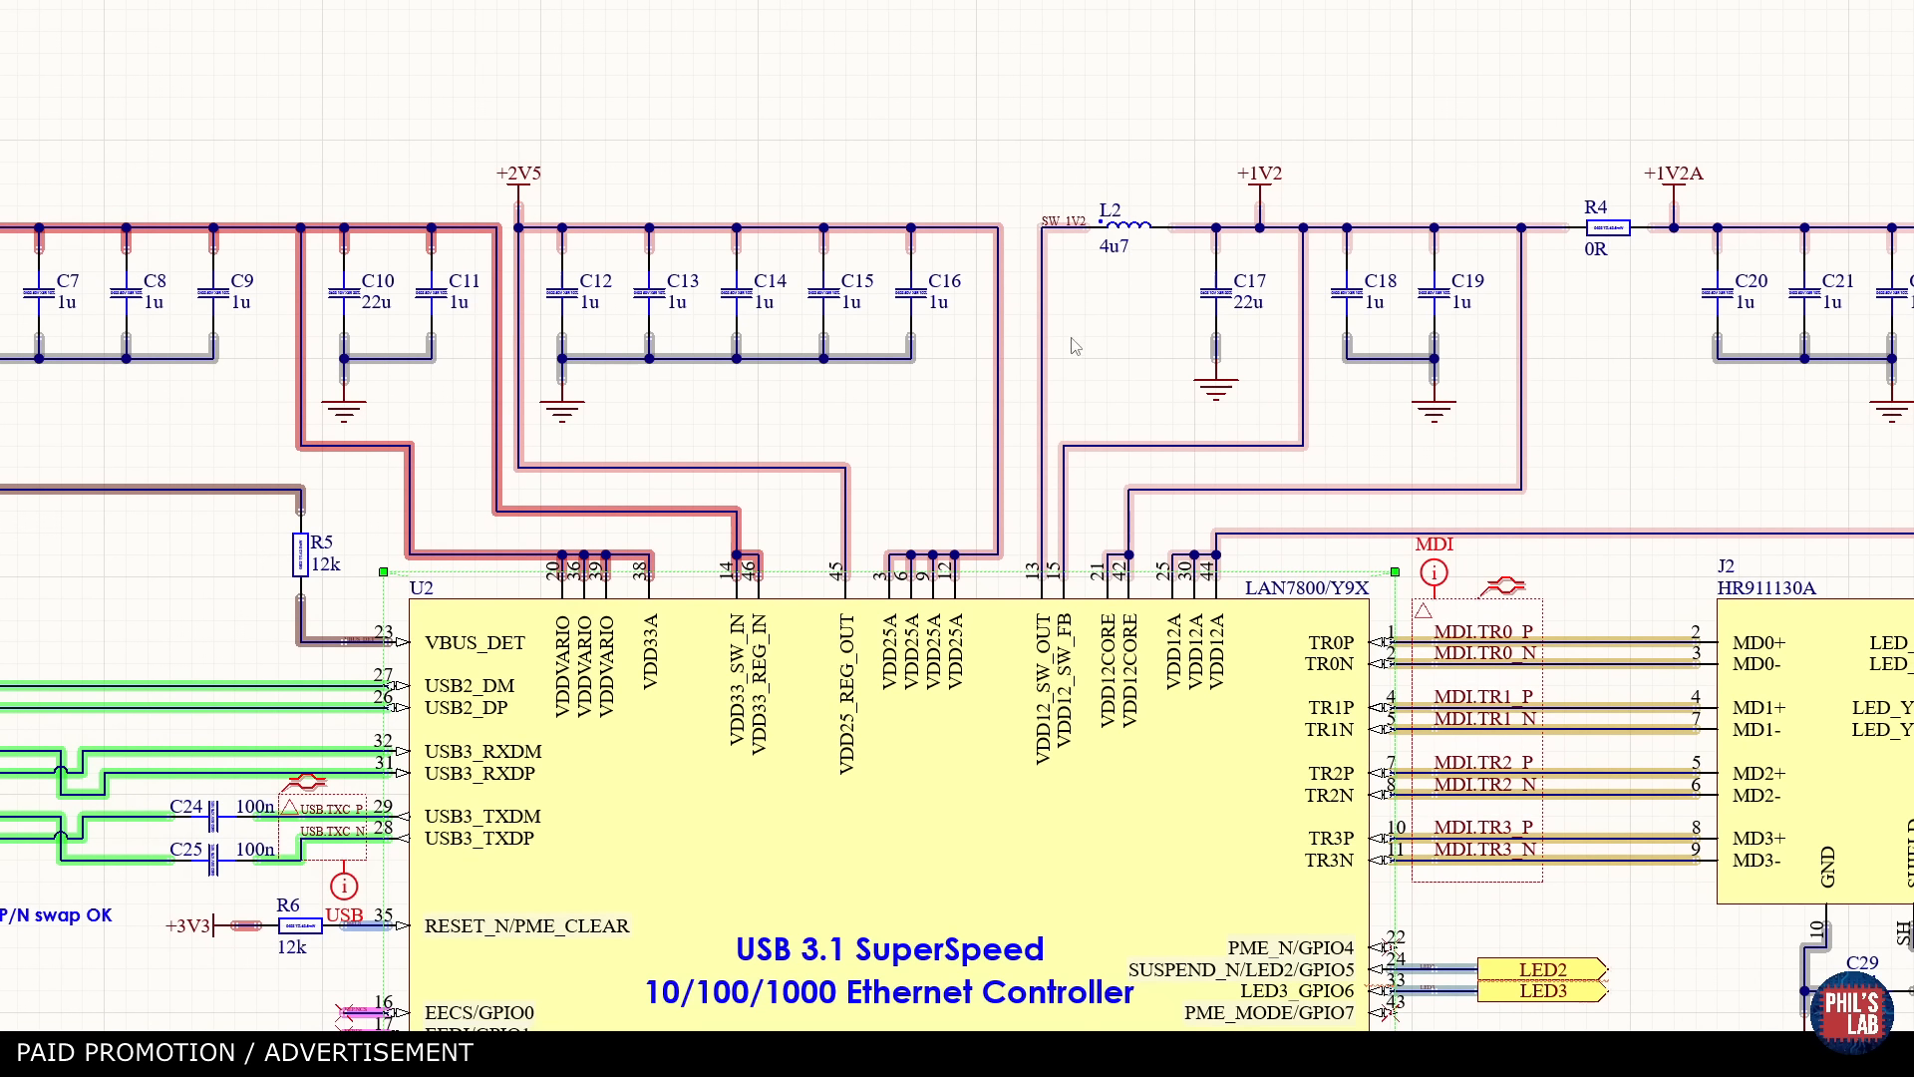
{"action": "left_click_drag", "start_coordinate": [933, 823], "coordinate": [944, 509]}
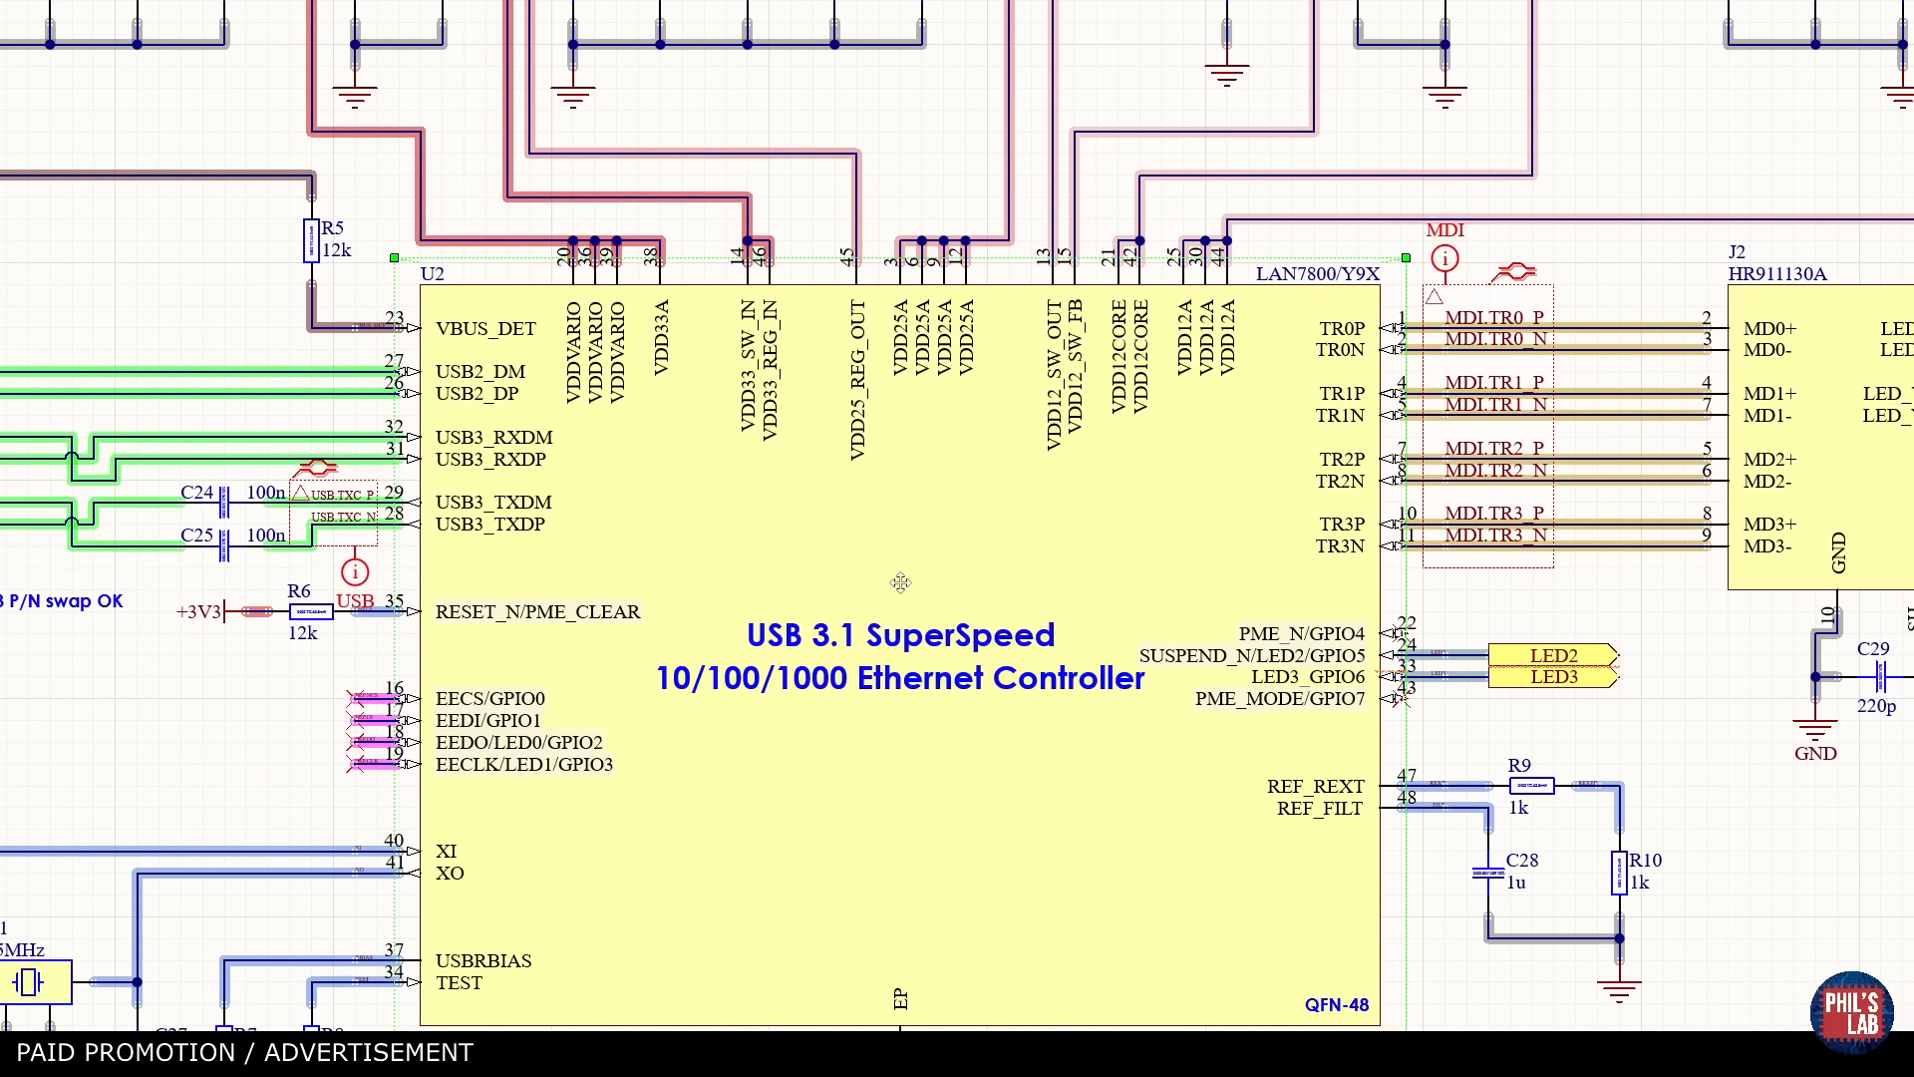
{"action": "left_click_drag", "start_coordinate": [731, 415], "coordinate": [1144, 748]}
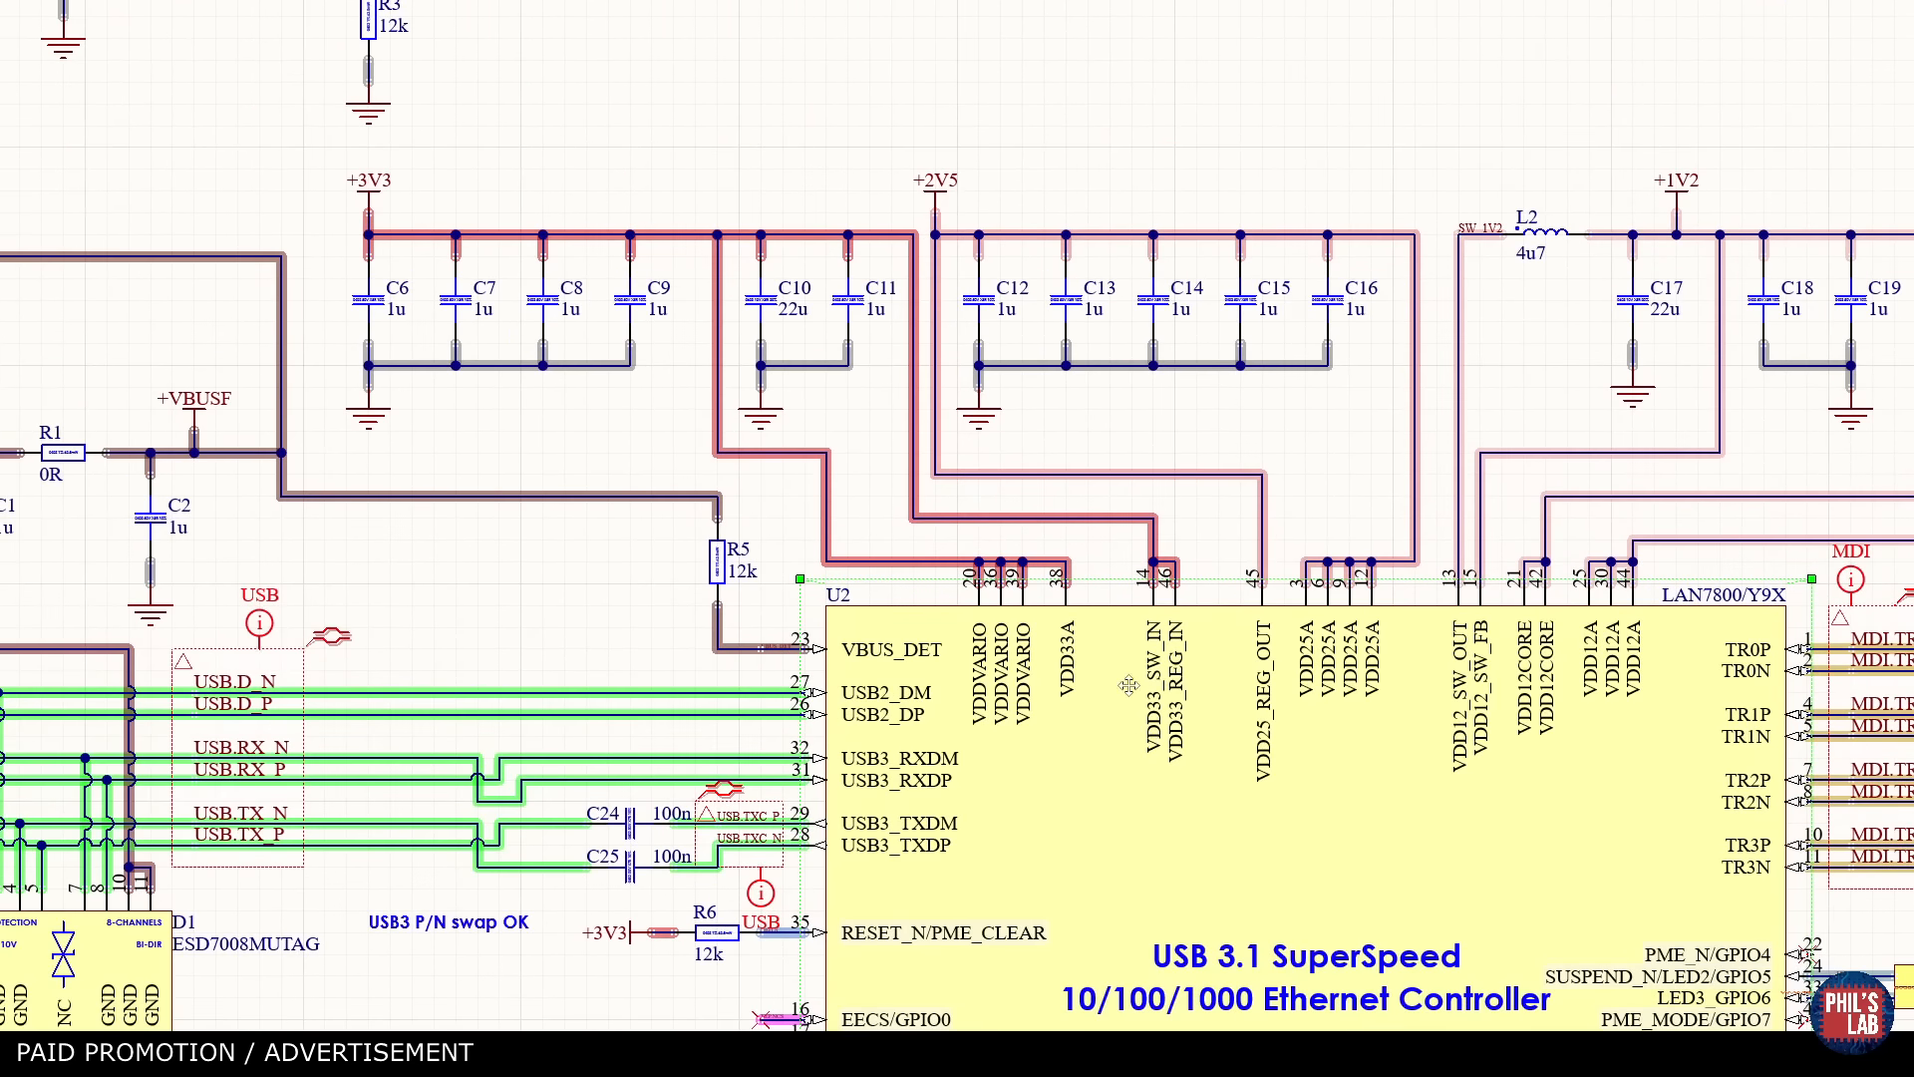
{"action": "key", "text": "ctrl+Page_Down"}
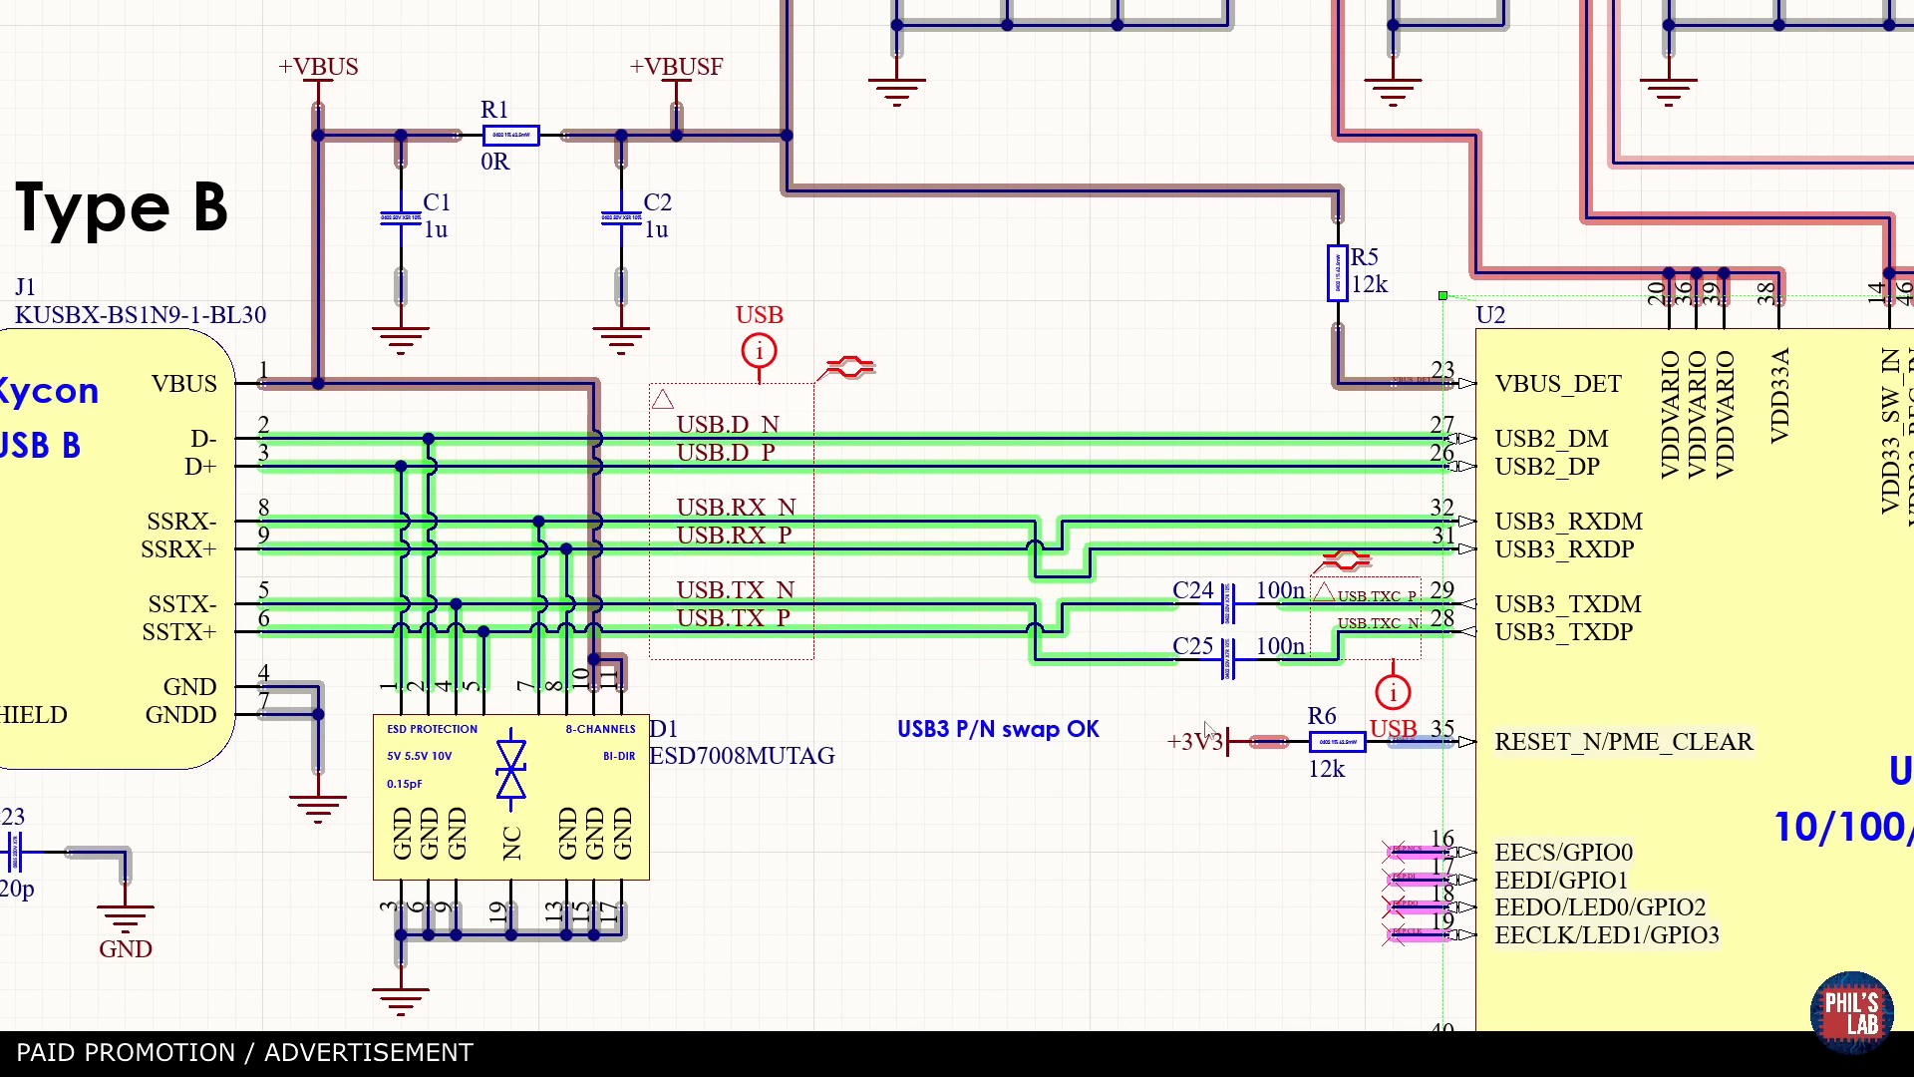
Examine U2's EEPROM pins, then the +3V3, +2V5 and +1V2 rails, and select the +2V5 power port.
{"action": "scroll", "coordinate": [952, 560], "scroll_direction": "up", "scroll_amount": 5}
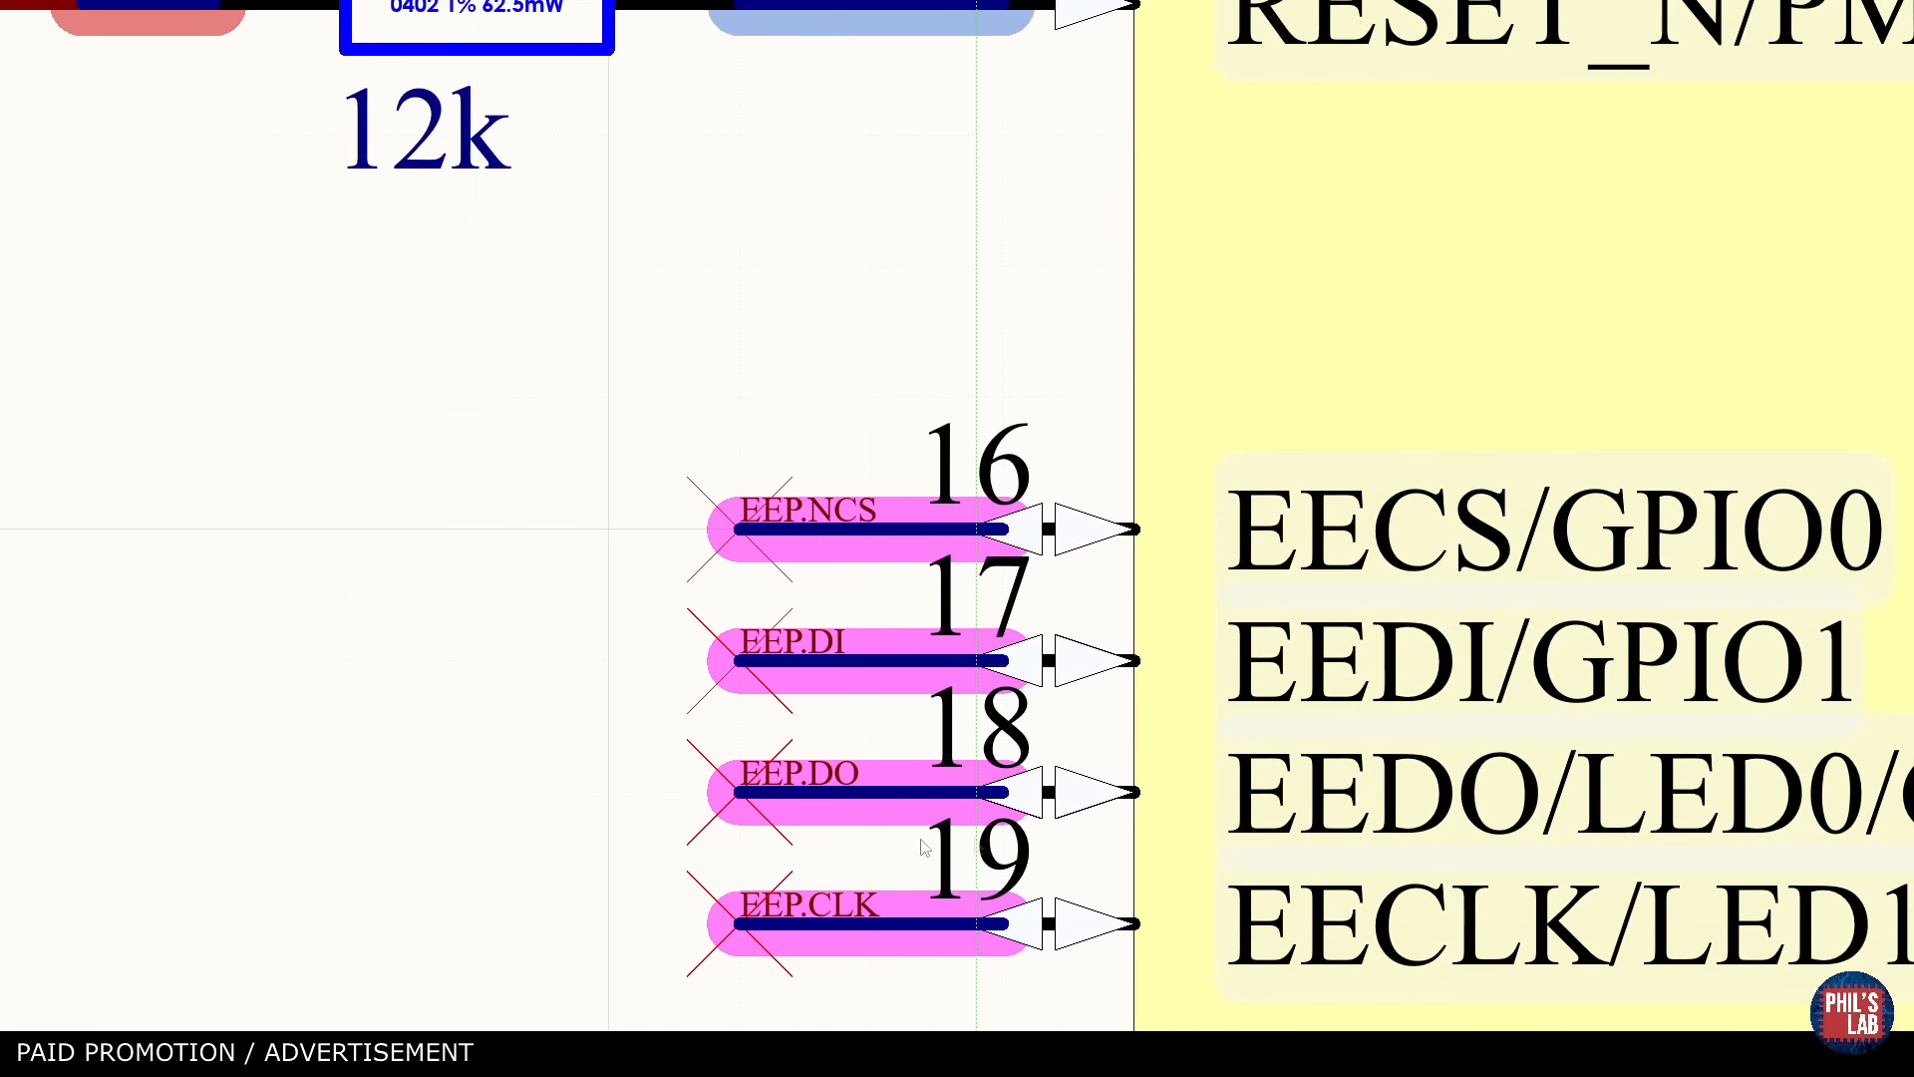
{"action": "scroll", "coordinate": [812, 601], "scroll_direction": "down", "scroll_amount": 2}
{"action": "scroll", "coordinate": [813, 602], "scroll_direction": "down", "scroll_amount": 4}
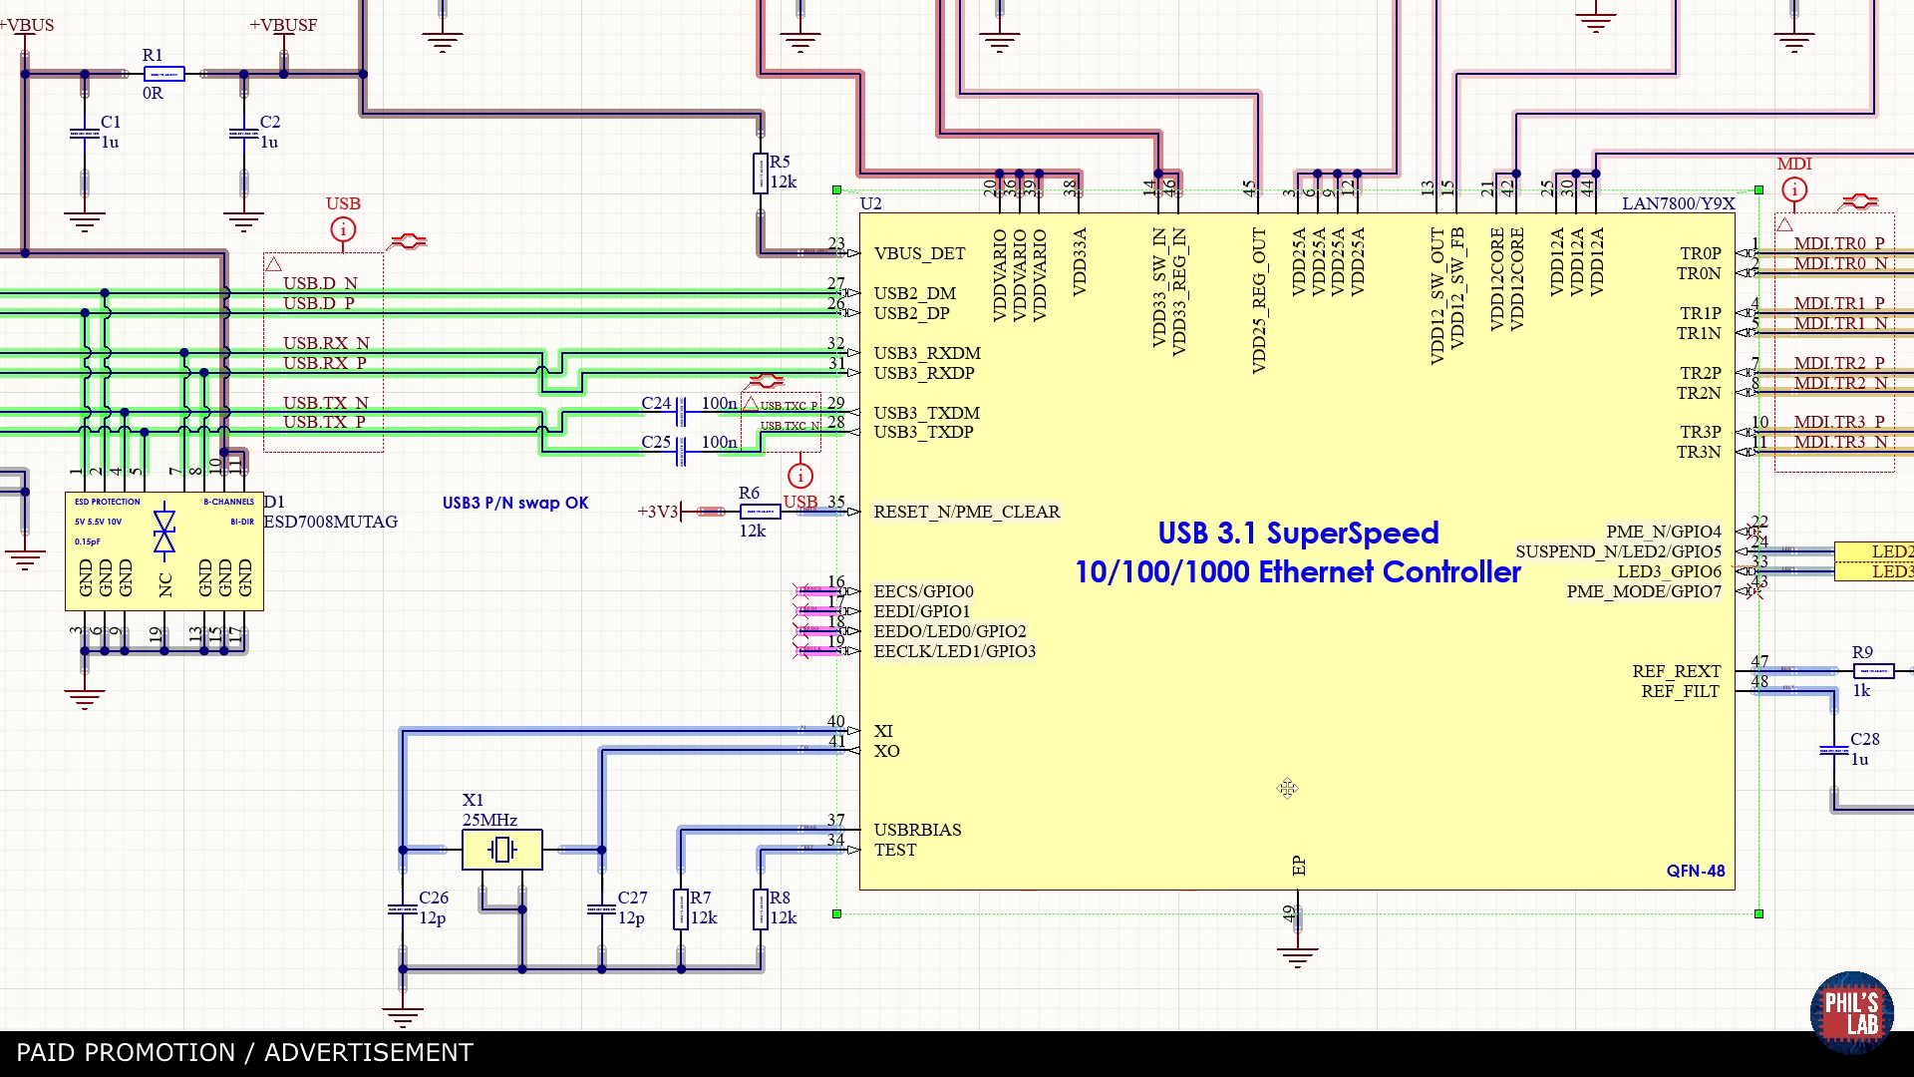
{"action": "left_click_drag", "start_coordinate": [754, 424], "coordinate": [886, 762]}
{"action": "left_click_drag", "start_coordinate": [674, 498], "coordinate": [753, 769]}
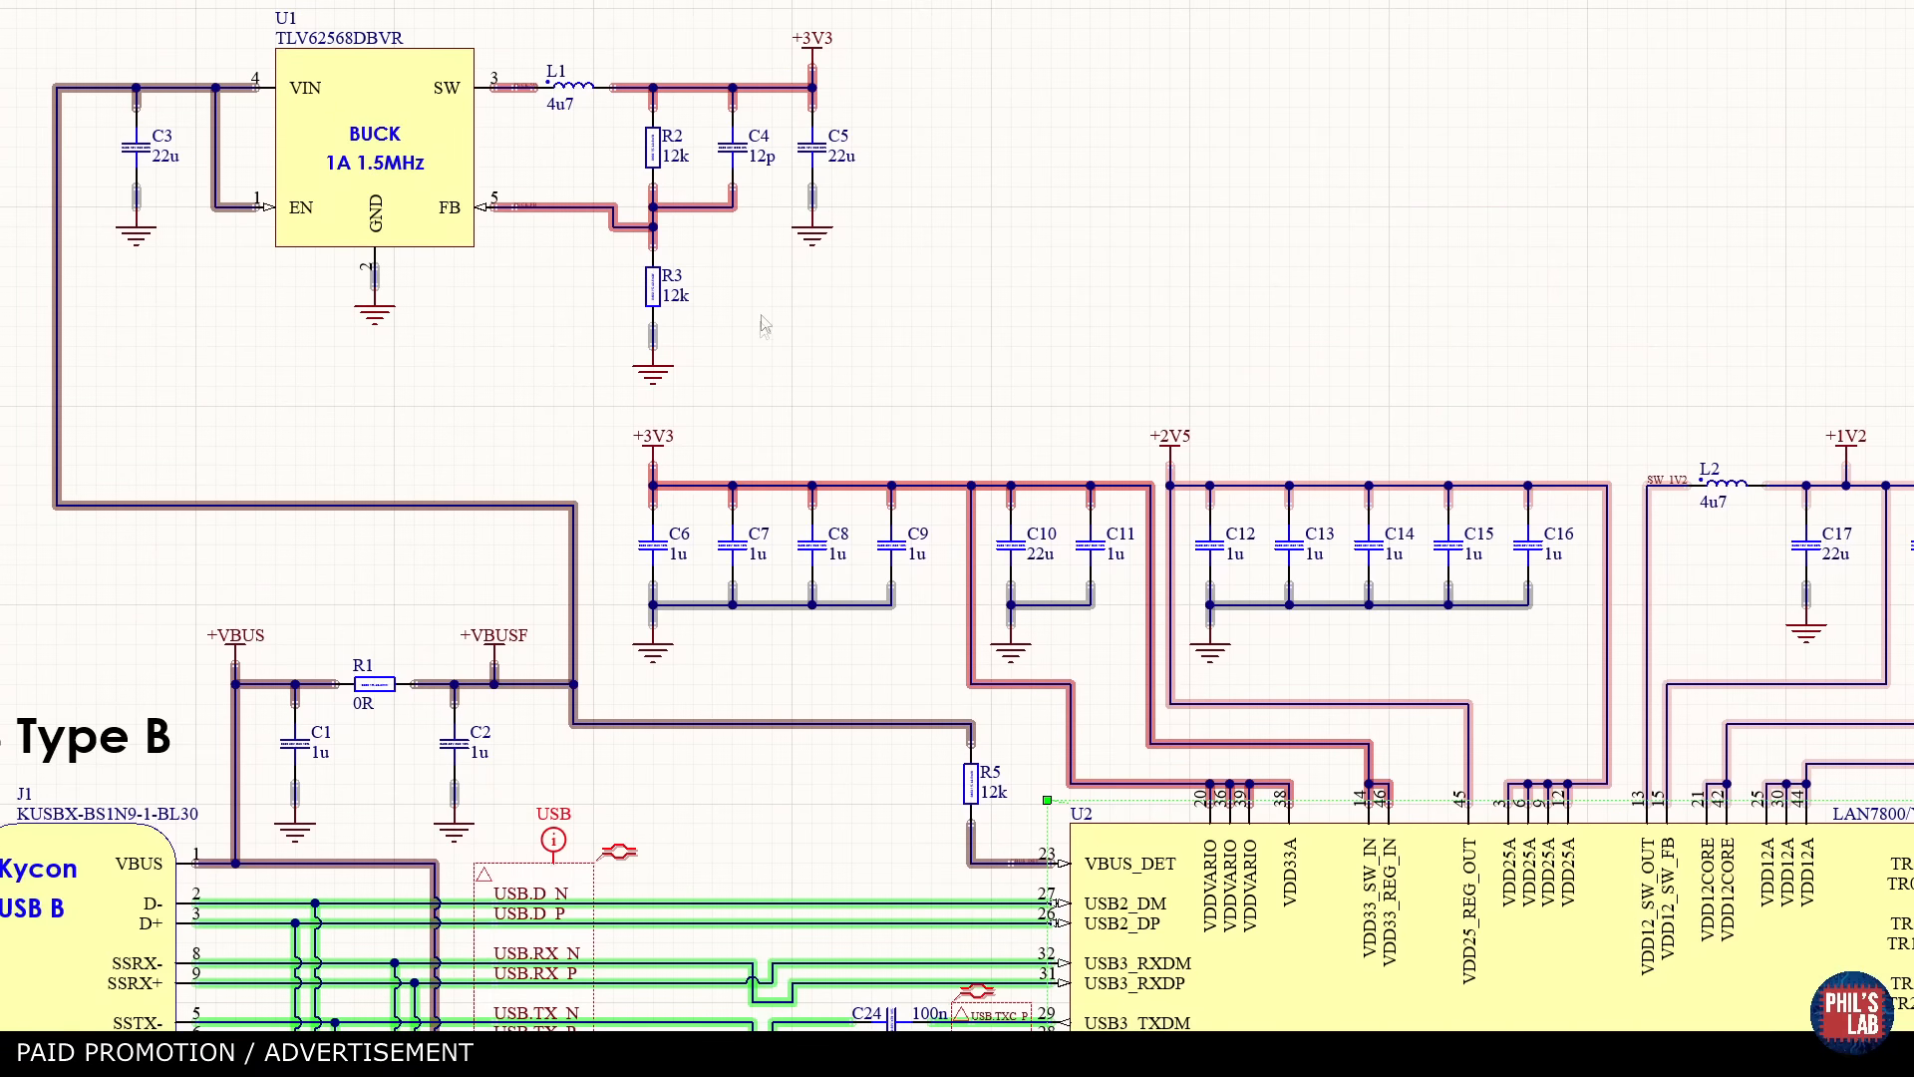
{"action": "left_click_drag", "start_coordinate": [1342, 444], "coordinate": [1132, 465]}
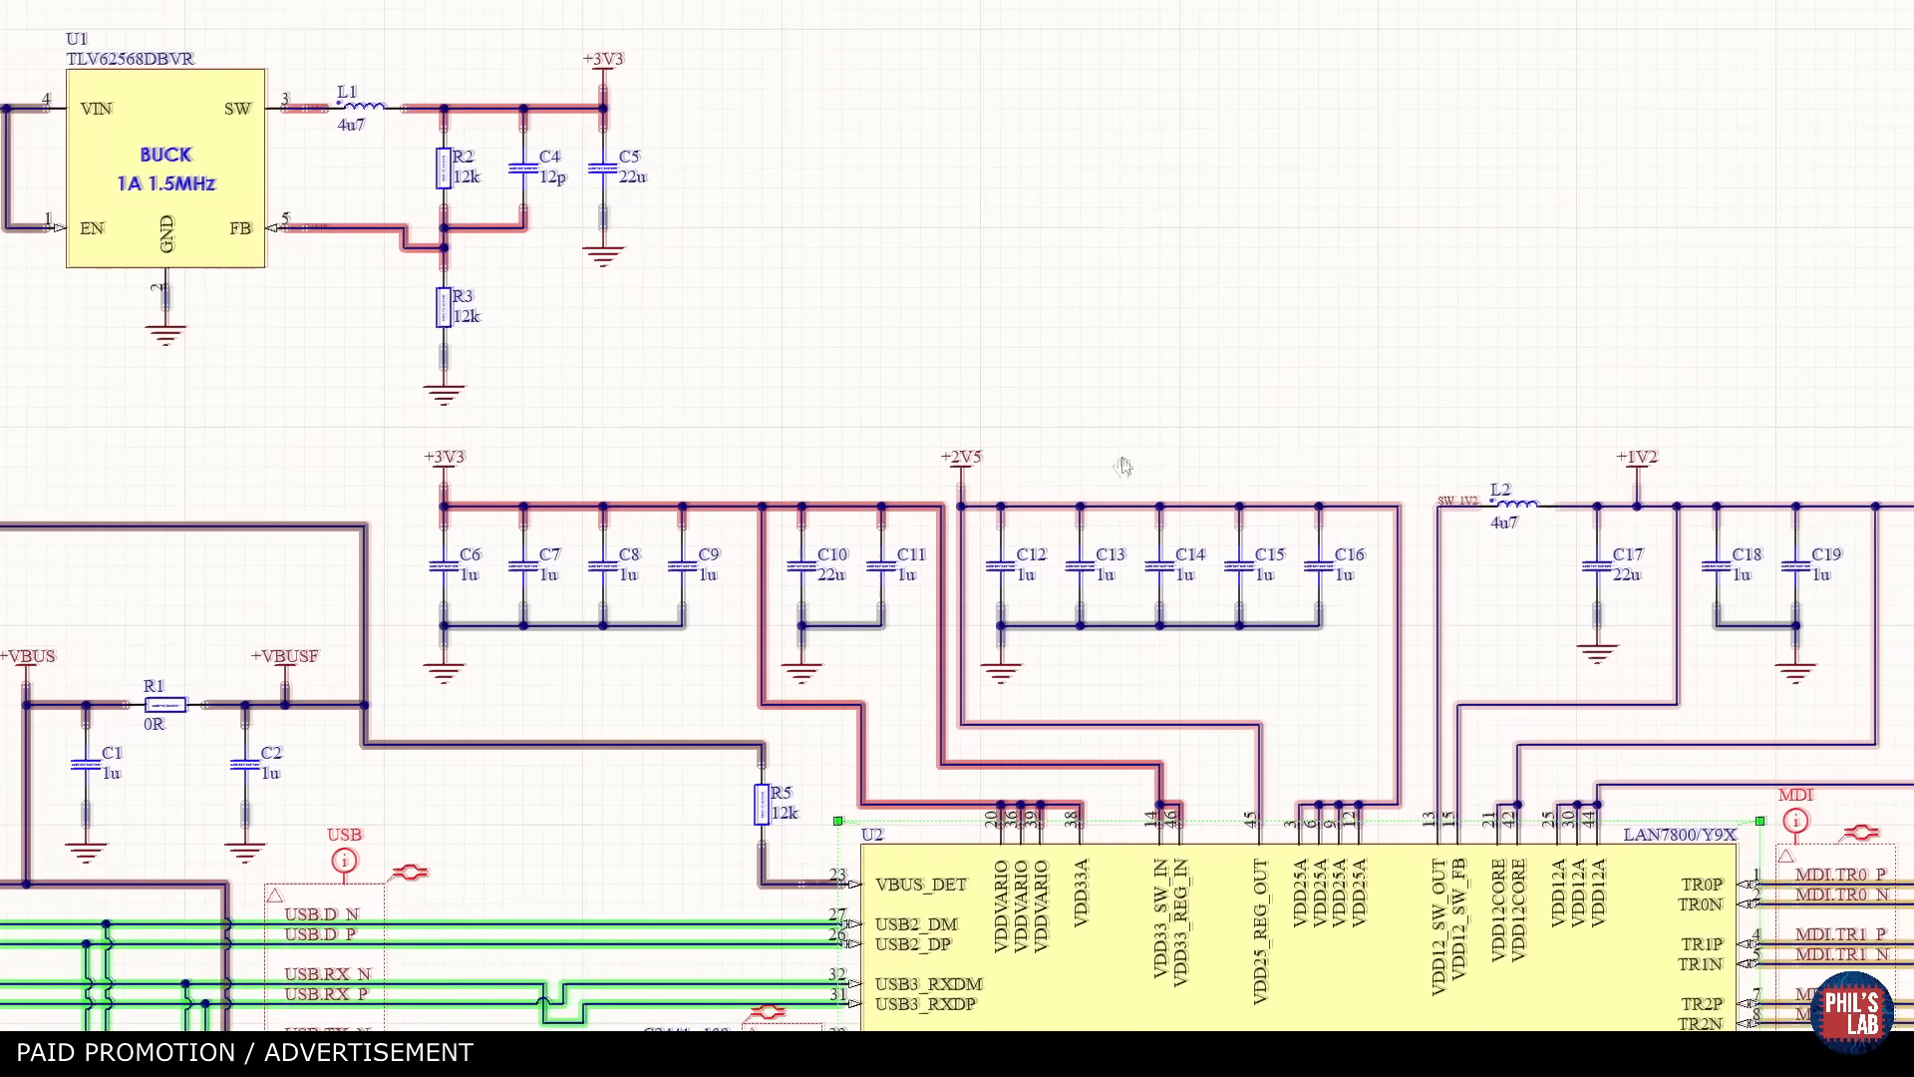
{"action": "left_click", "coordinate": [969, 472]}
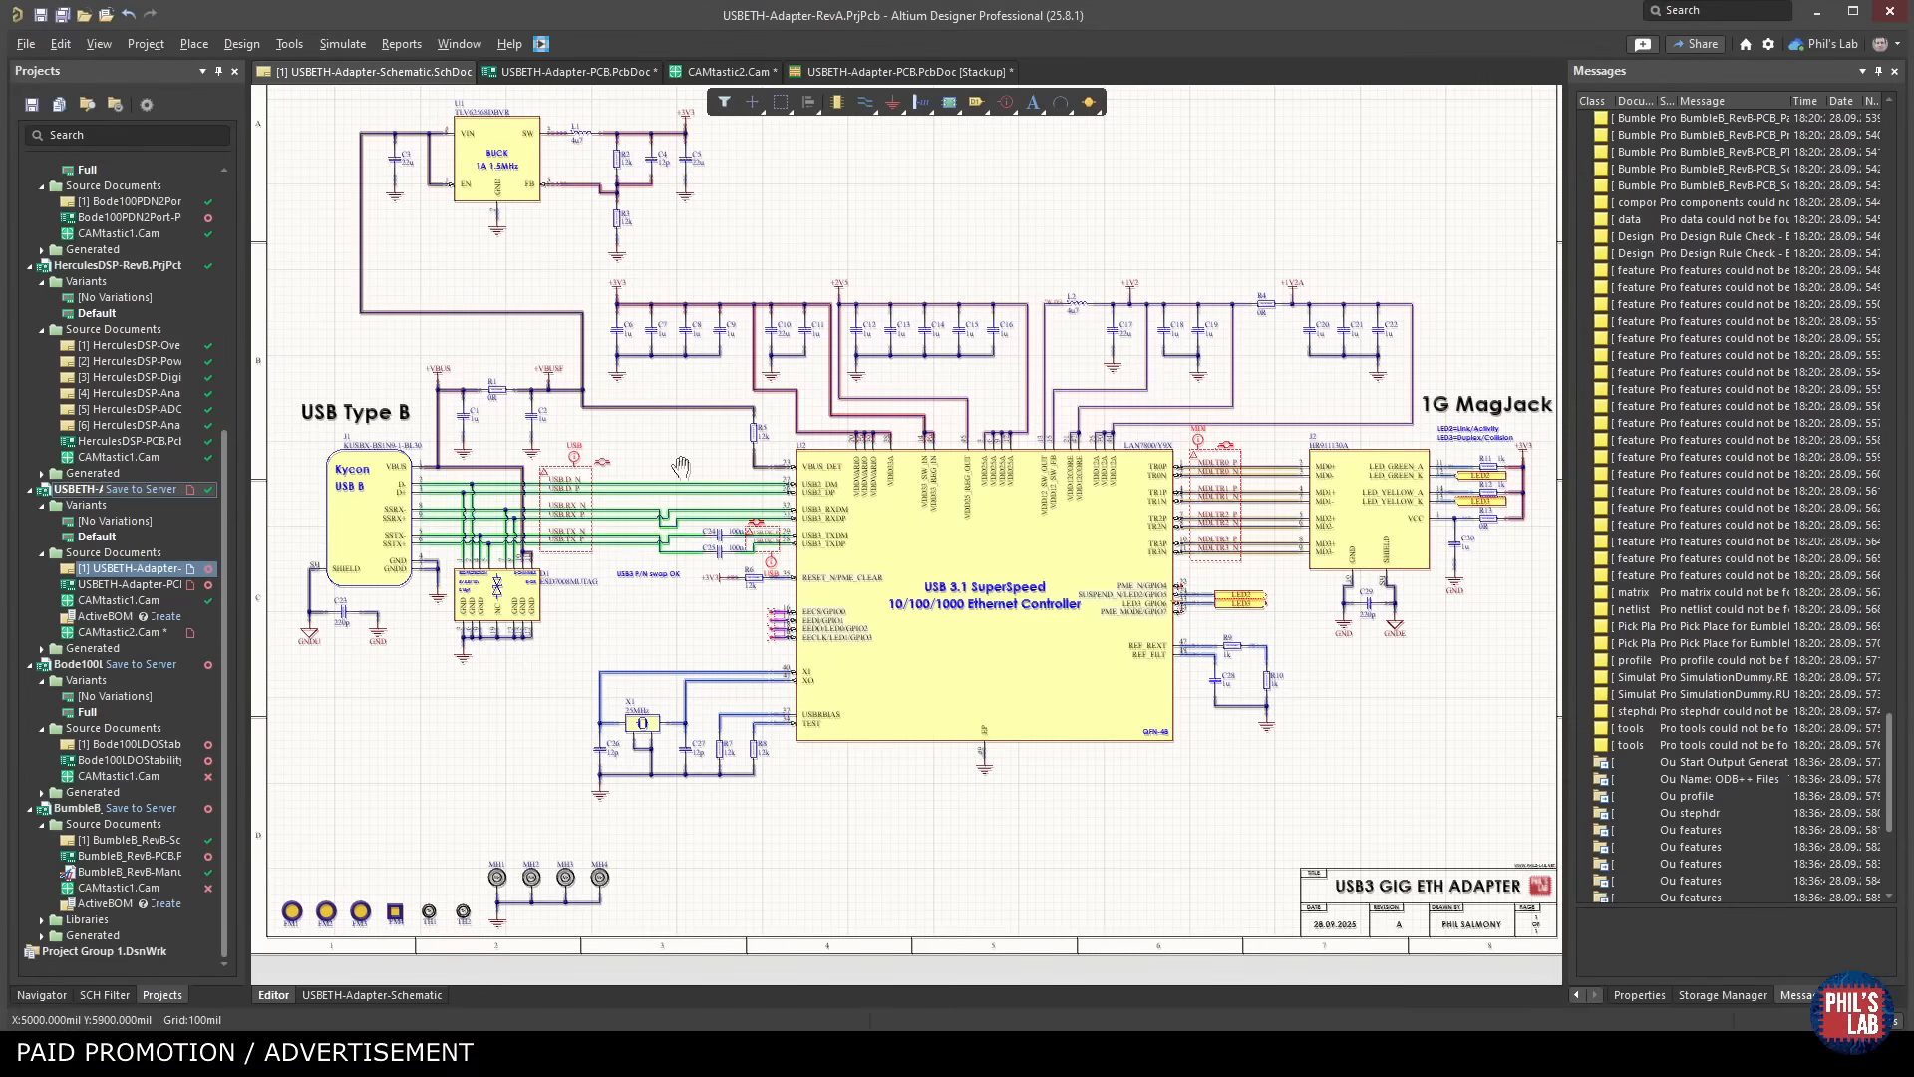
Examine the VBUS filter around R1, C1 and C2 and the VBUSF feed towards the buck regulator in the schematic.
{"action": "left_click_drag", "start_coordinate": [681, 462], "coordinate": [719, 514]}
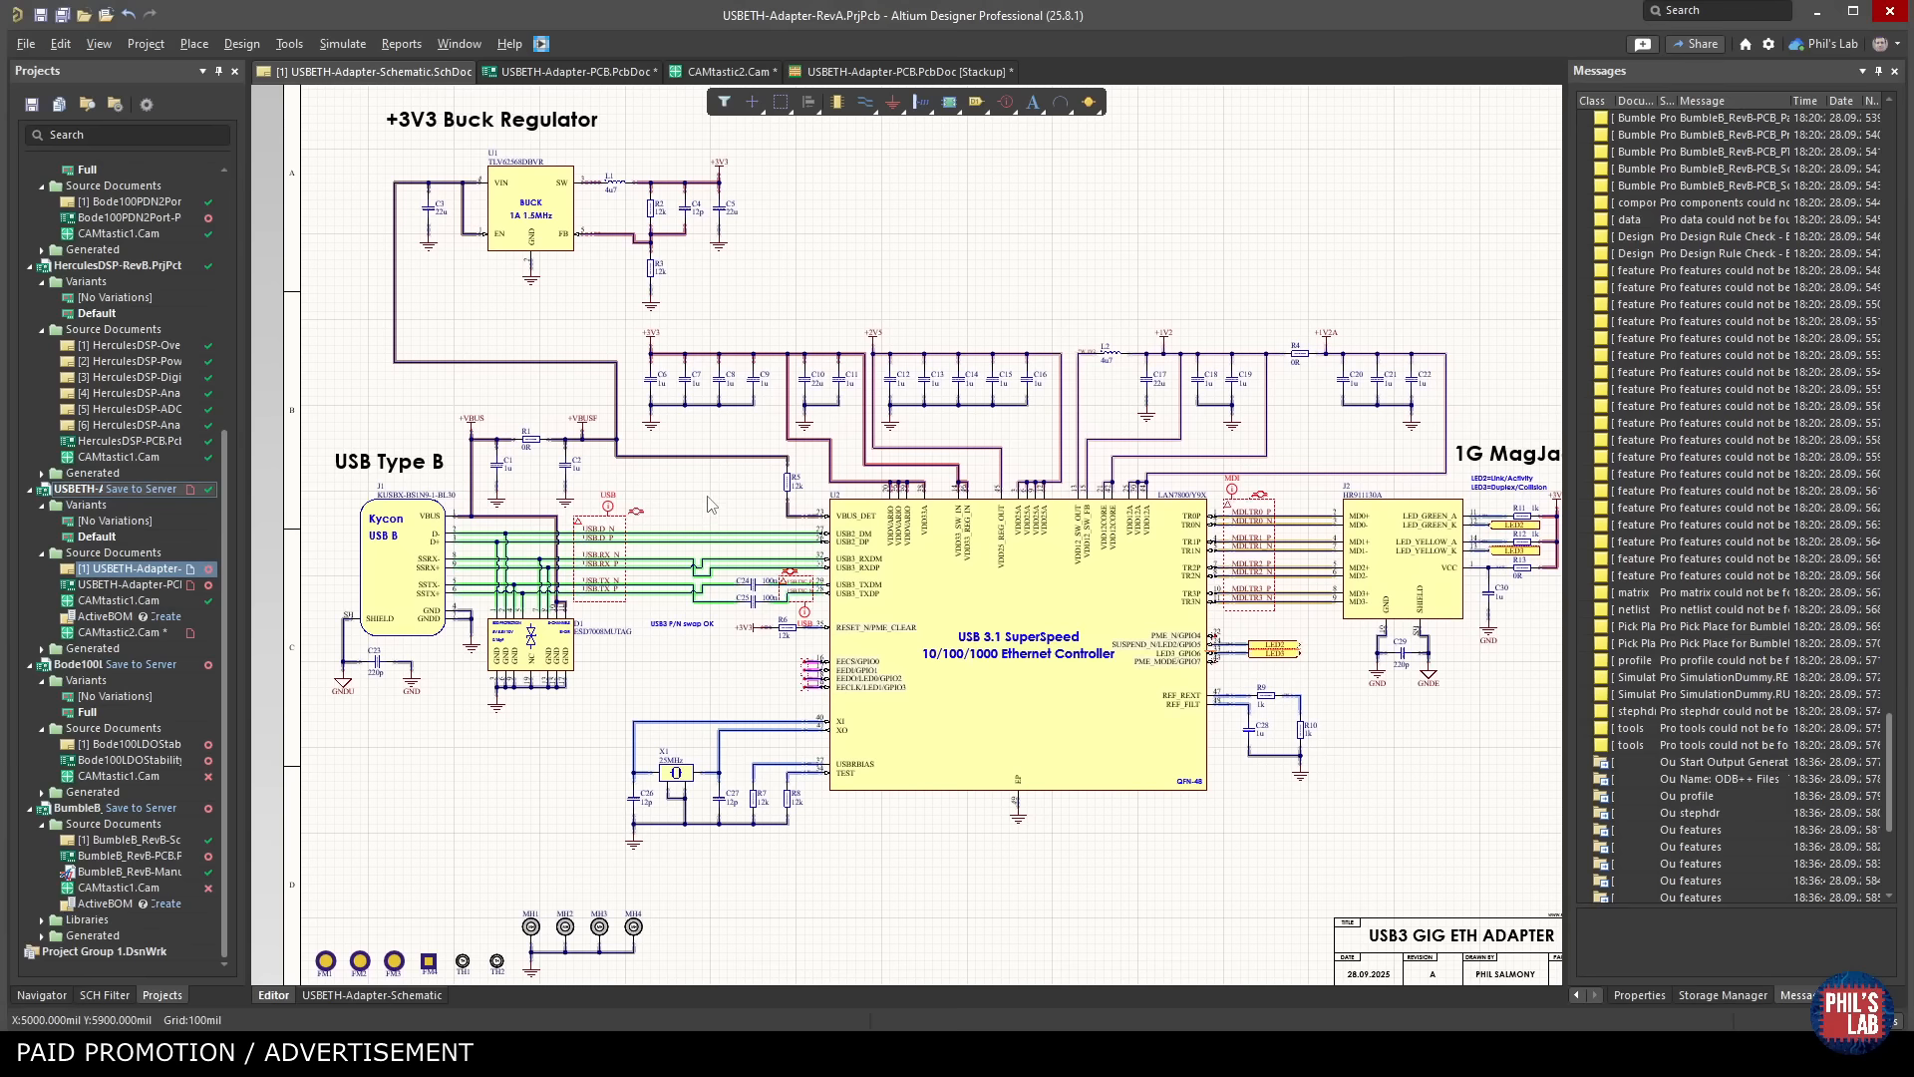
{"action": "scroll", "coordinate": [502, 489], "scroll_direction": "up", "scroll_amount": 2}
{"action": "scroll", "coordinate": [501, 488], "scroll_direction": "up", "scroll_amount": 1}
{"action": "scroll", "coordinate": [519, 498], "scroll_direction": "up", "scroll_amount": 1}
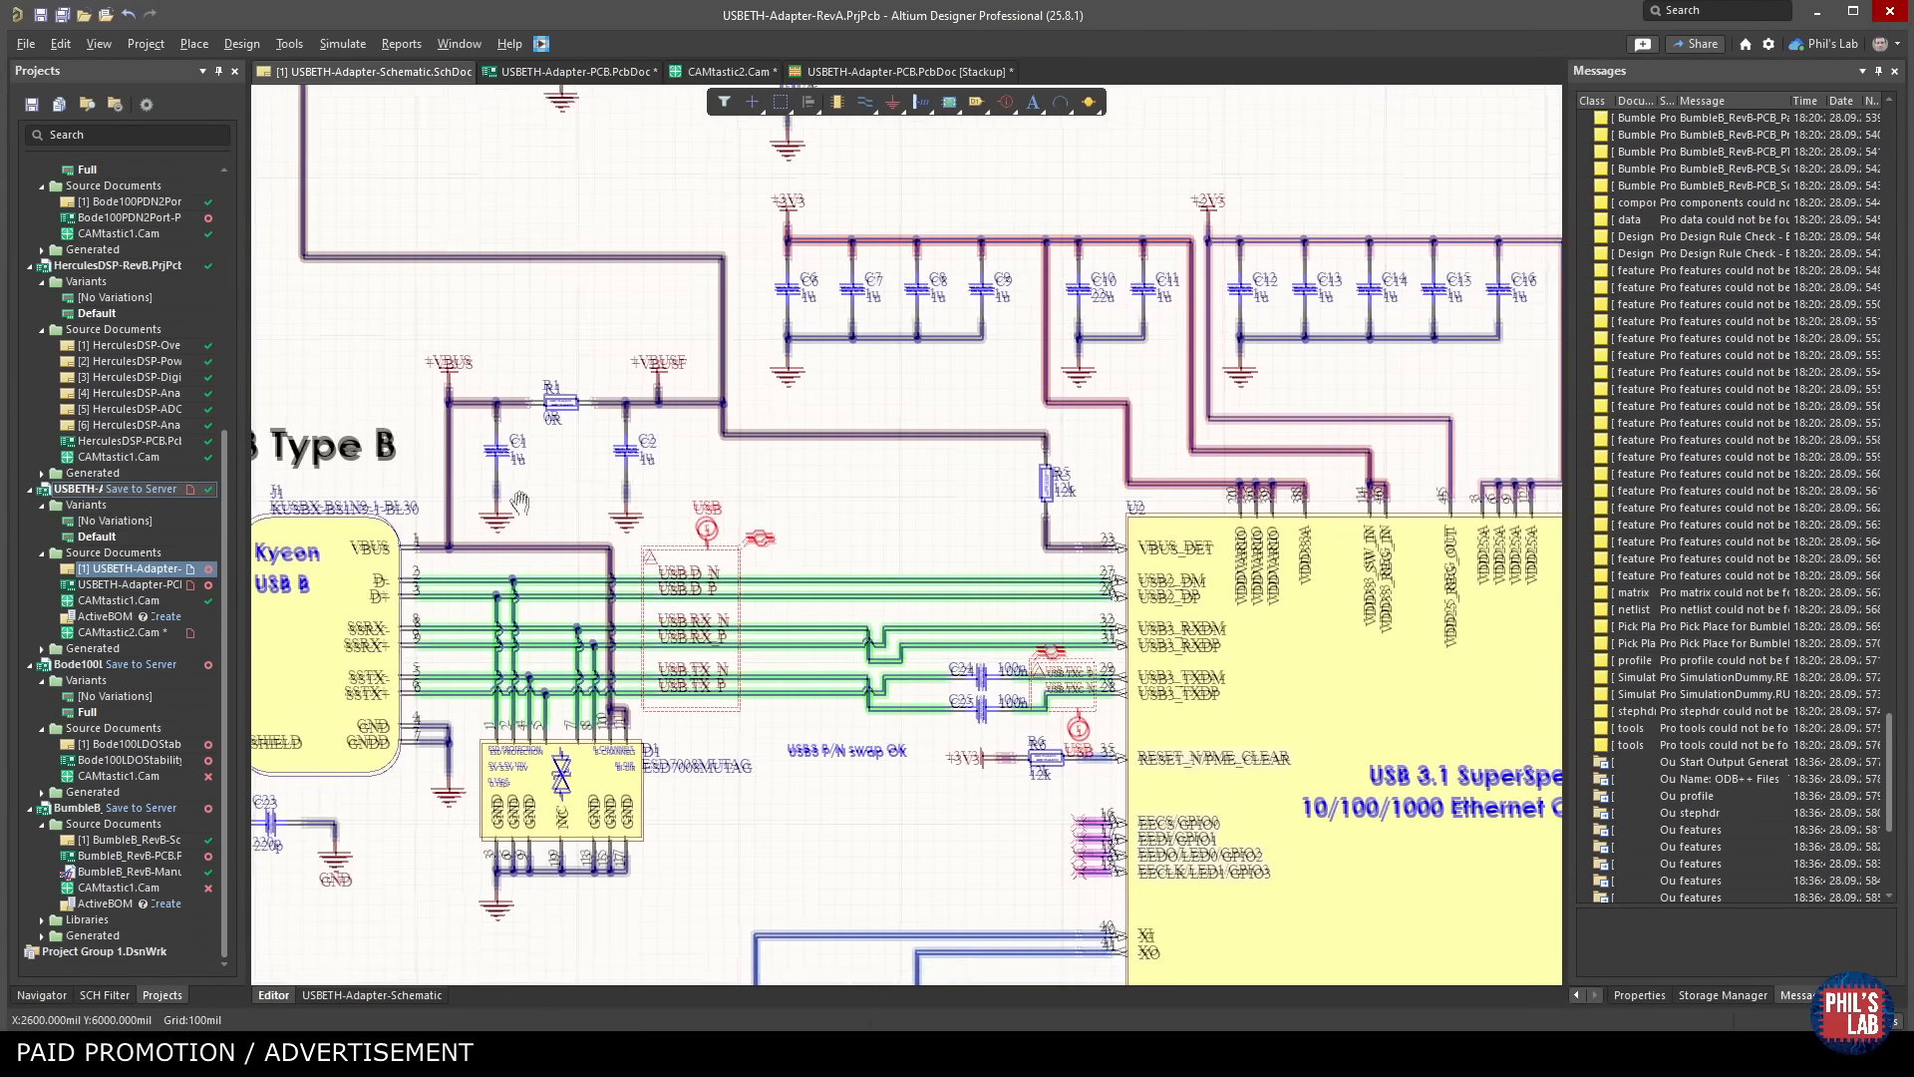
{"action": "scroll", "coordinate": [520, 501], "scroll_direction": "up", "scroll_amount": 2}
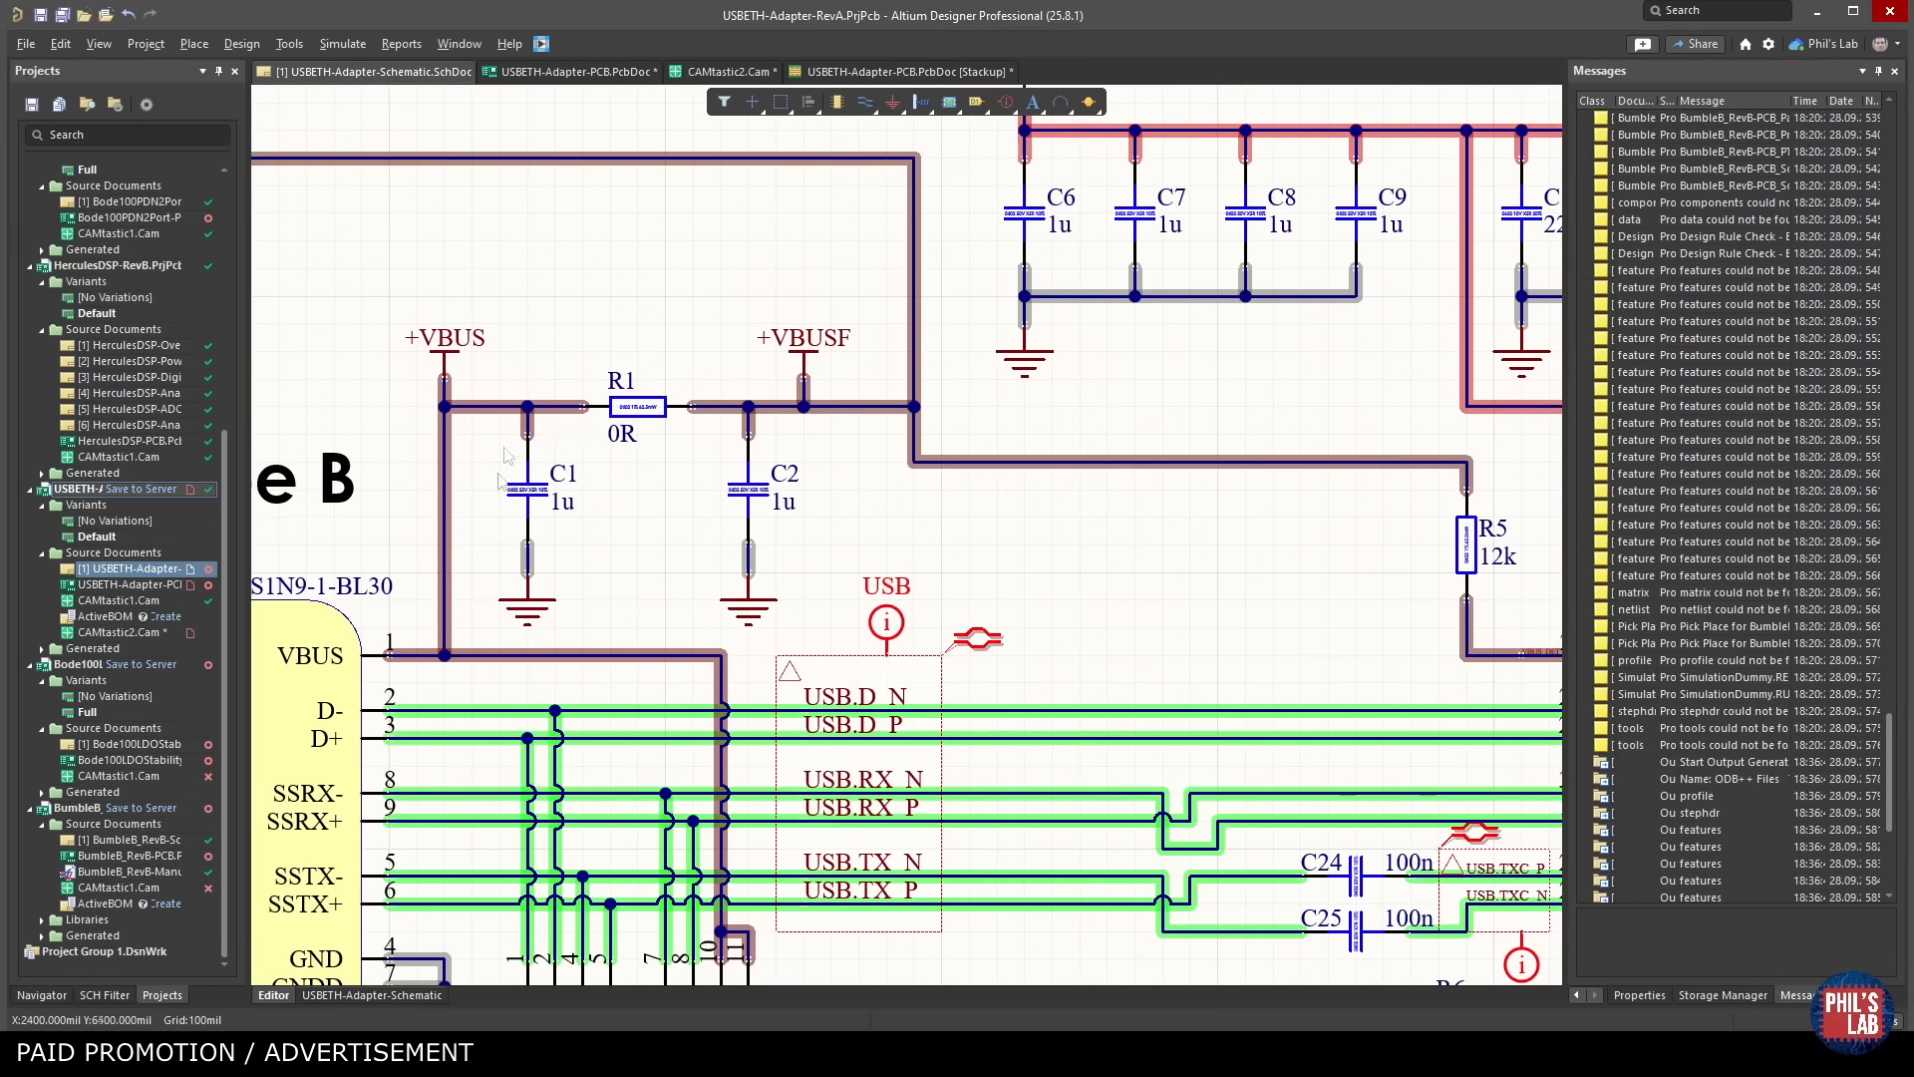
{"action": "left_click_drag", "start_coordinate": [1064, 583], "coordinate": [1018, 583]}
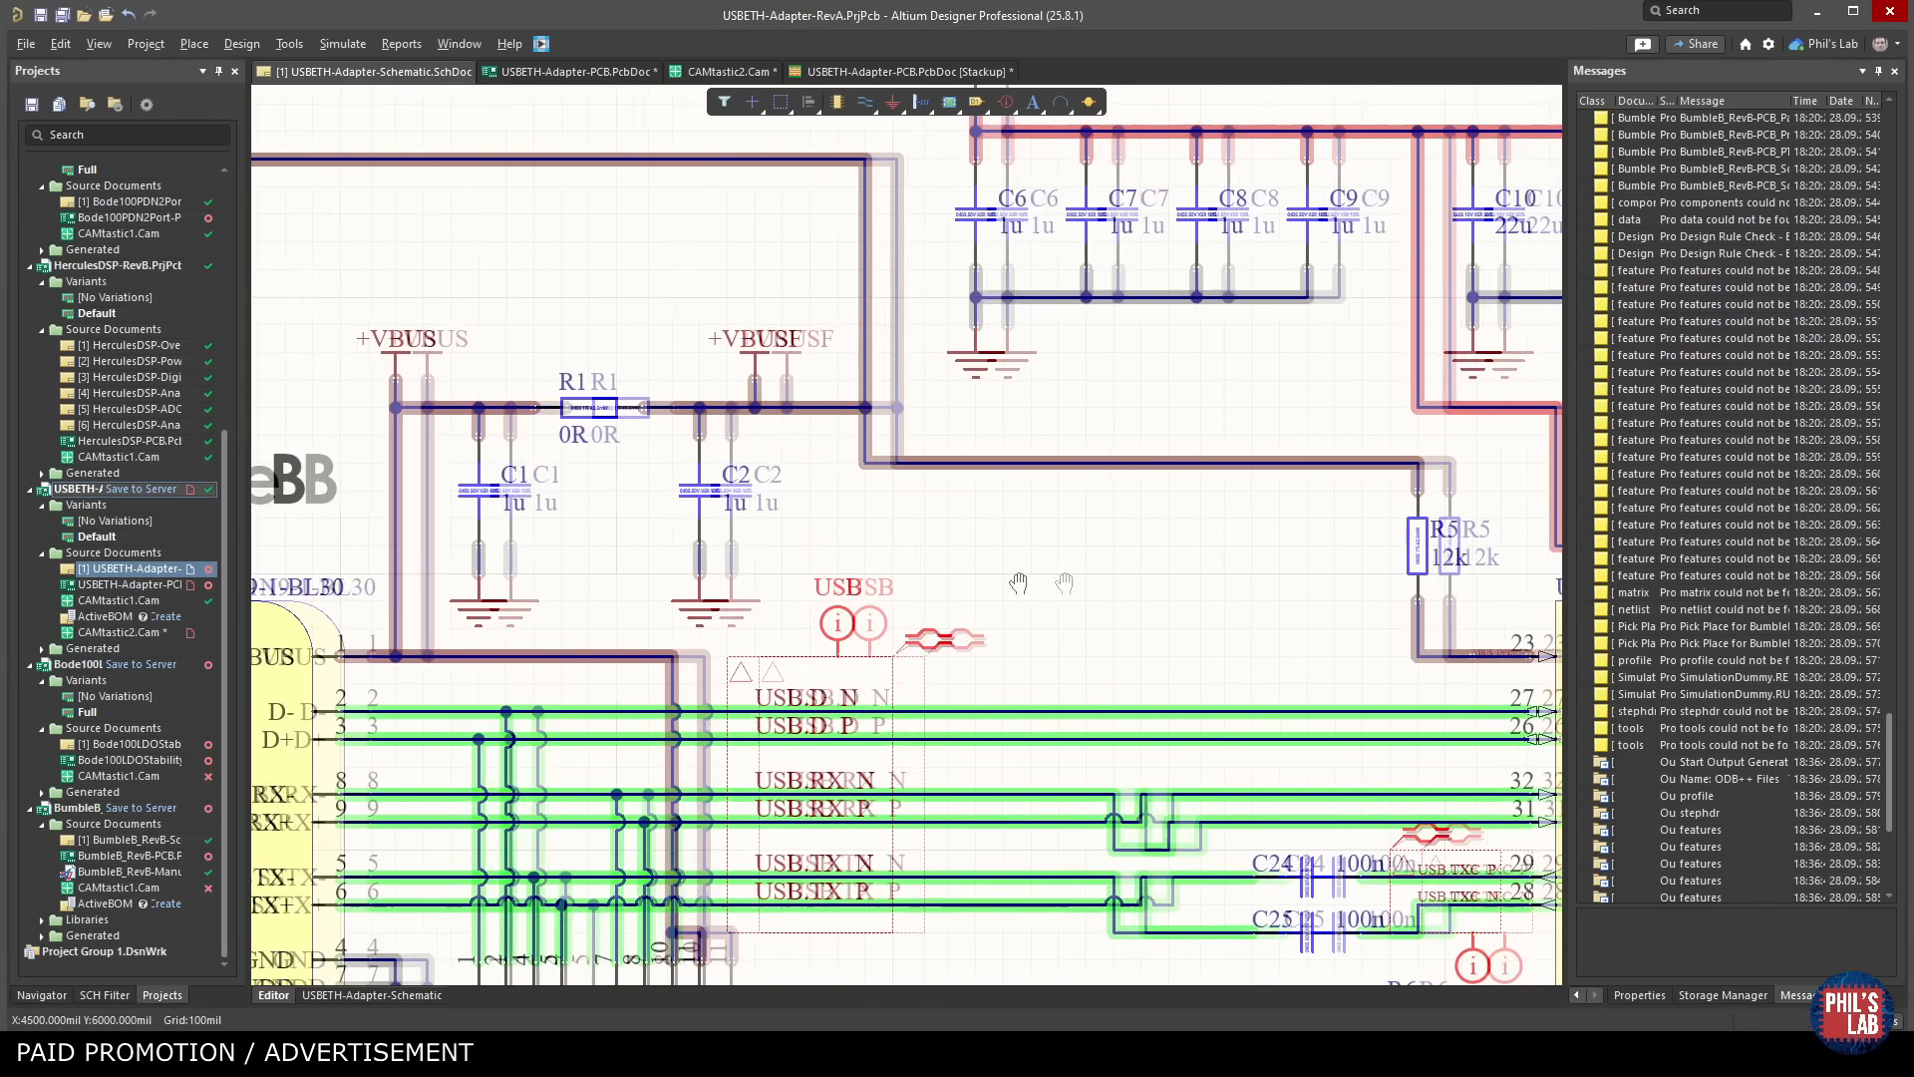
{"action": "scroll", "coordinate": [1018, 583], "scroll_direction": "down", "scroll_amount": 2}
{"action": "left_click_drag", "start_coordinate": [864, 554], "coordinate": [977, 751]}
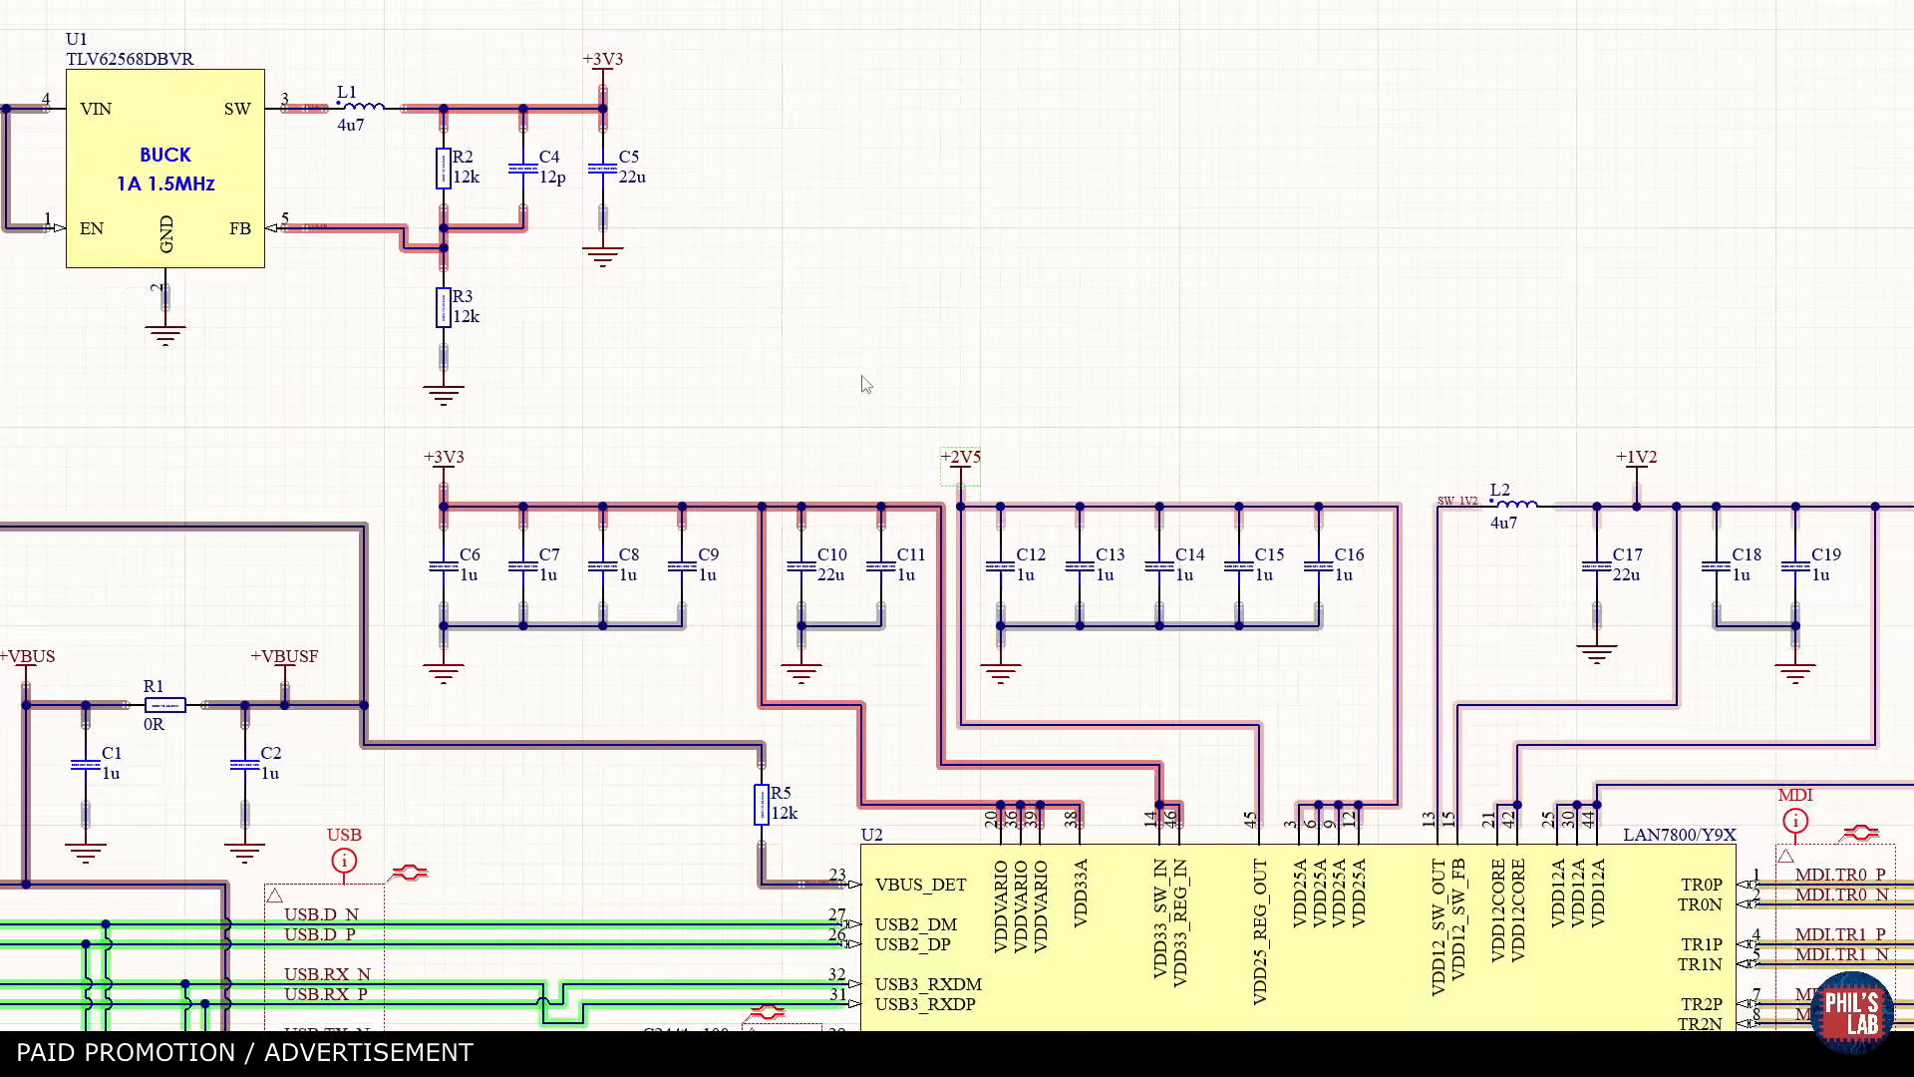
{"action": "scroll", "coordinate": [865, 384], "scroll_direction": "down", "scroll_amount": 2}
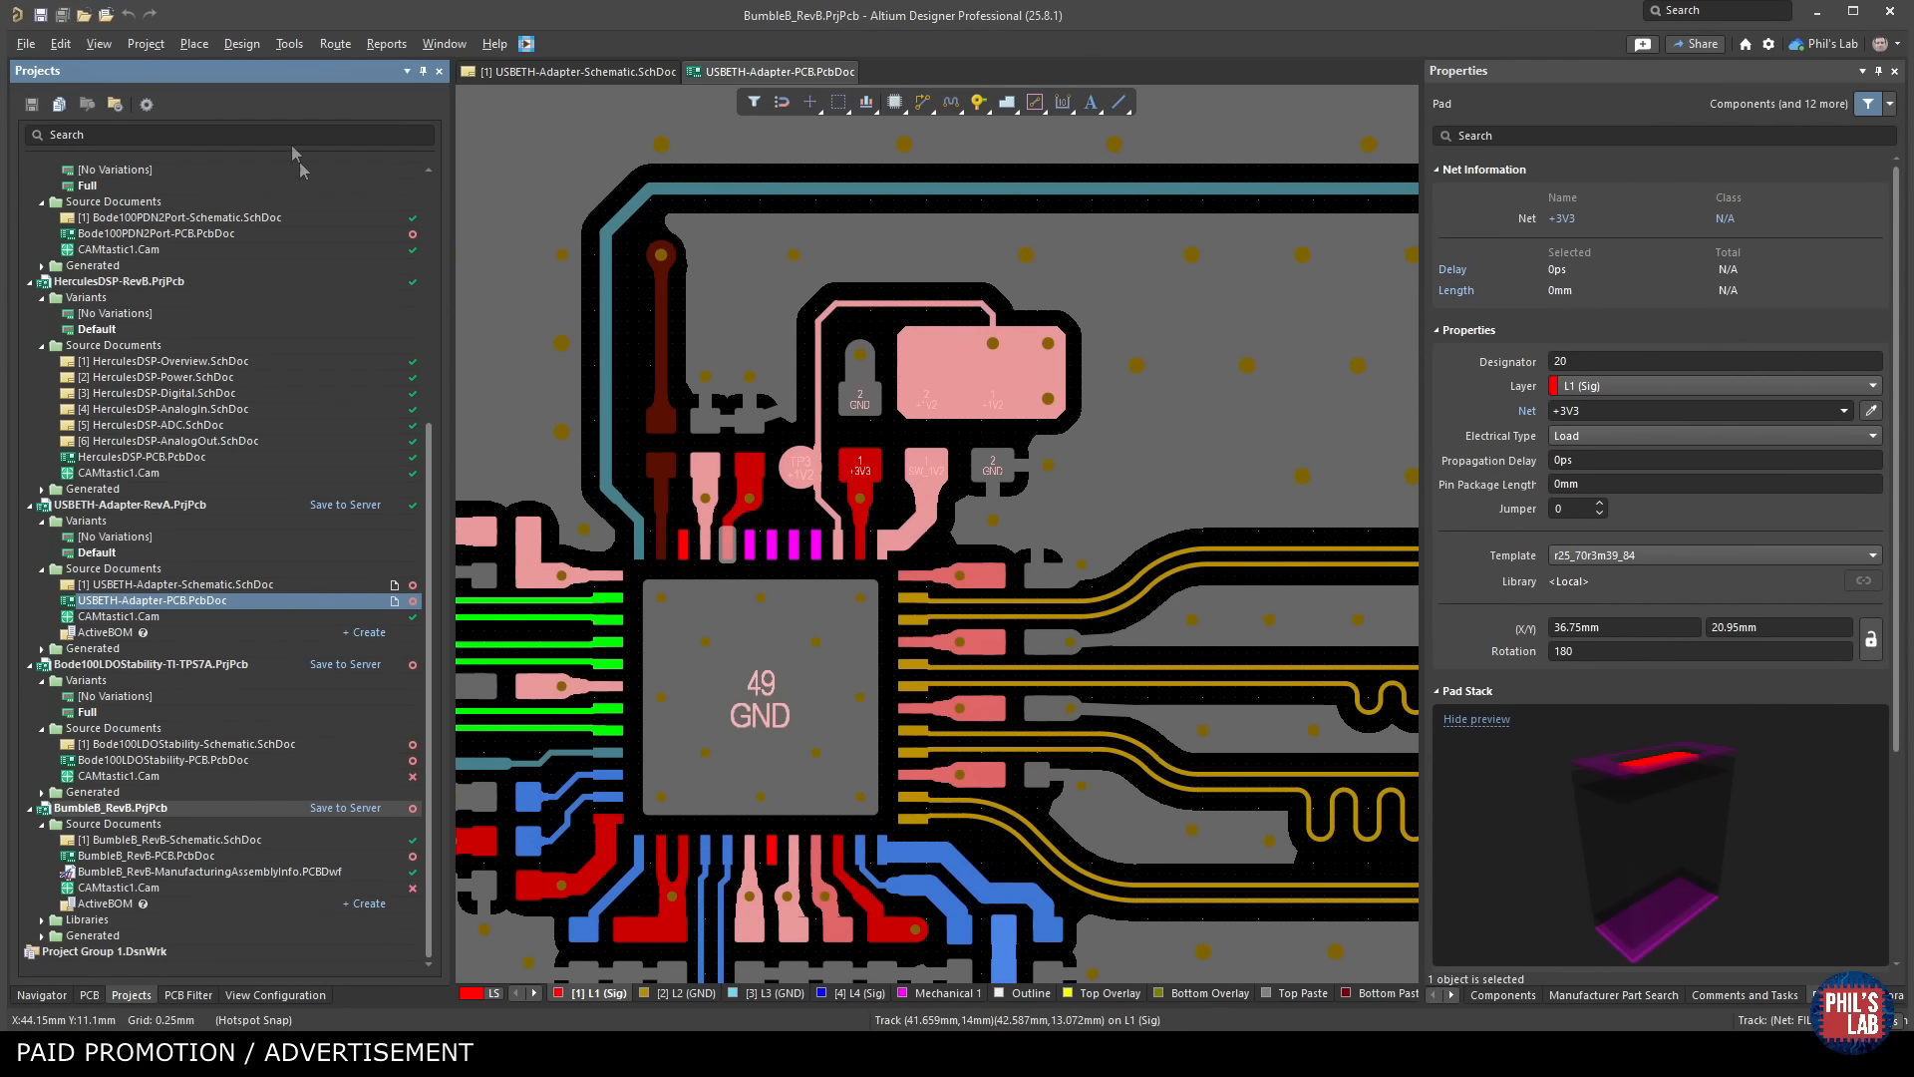
Open the layer stack of the USB Ethernet adapter PCB and examine its layer thicknesses and dielectric constants.
{"action": "left_click", "coordinate": [244, 44]}
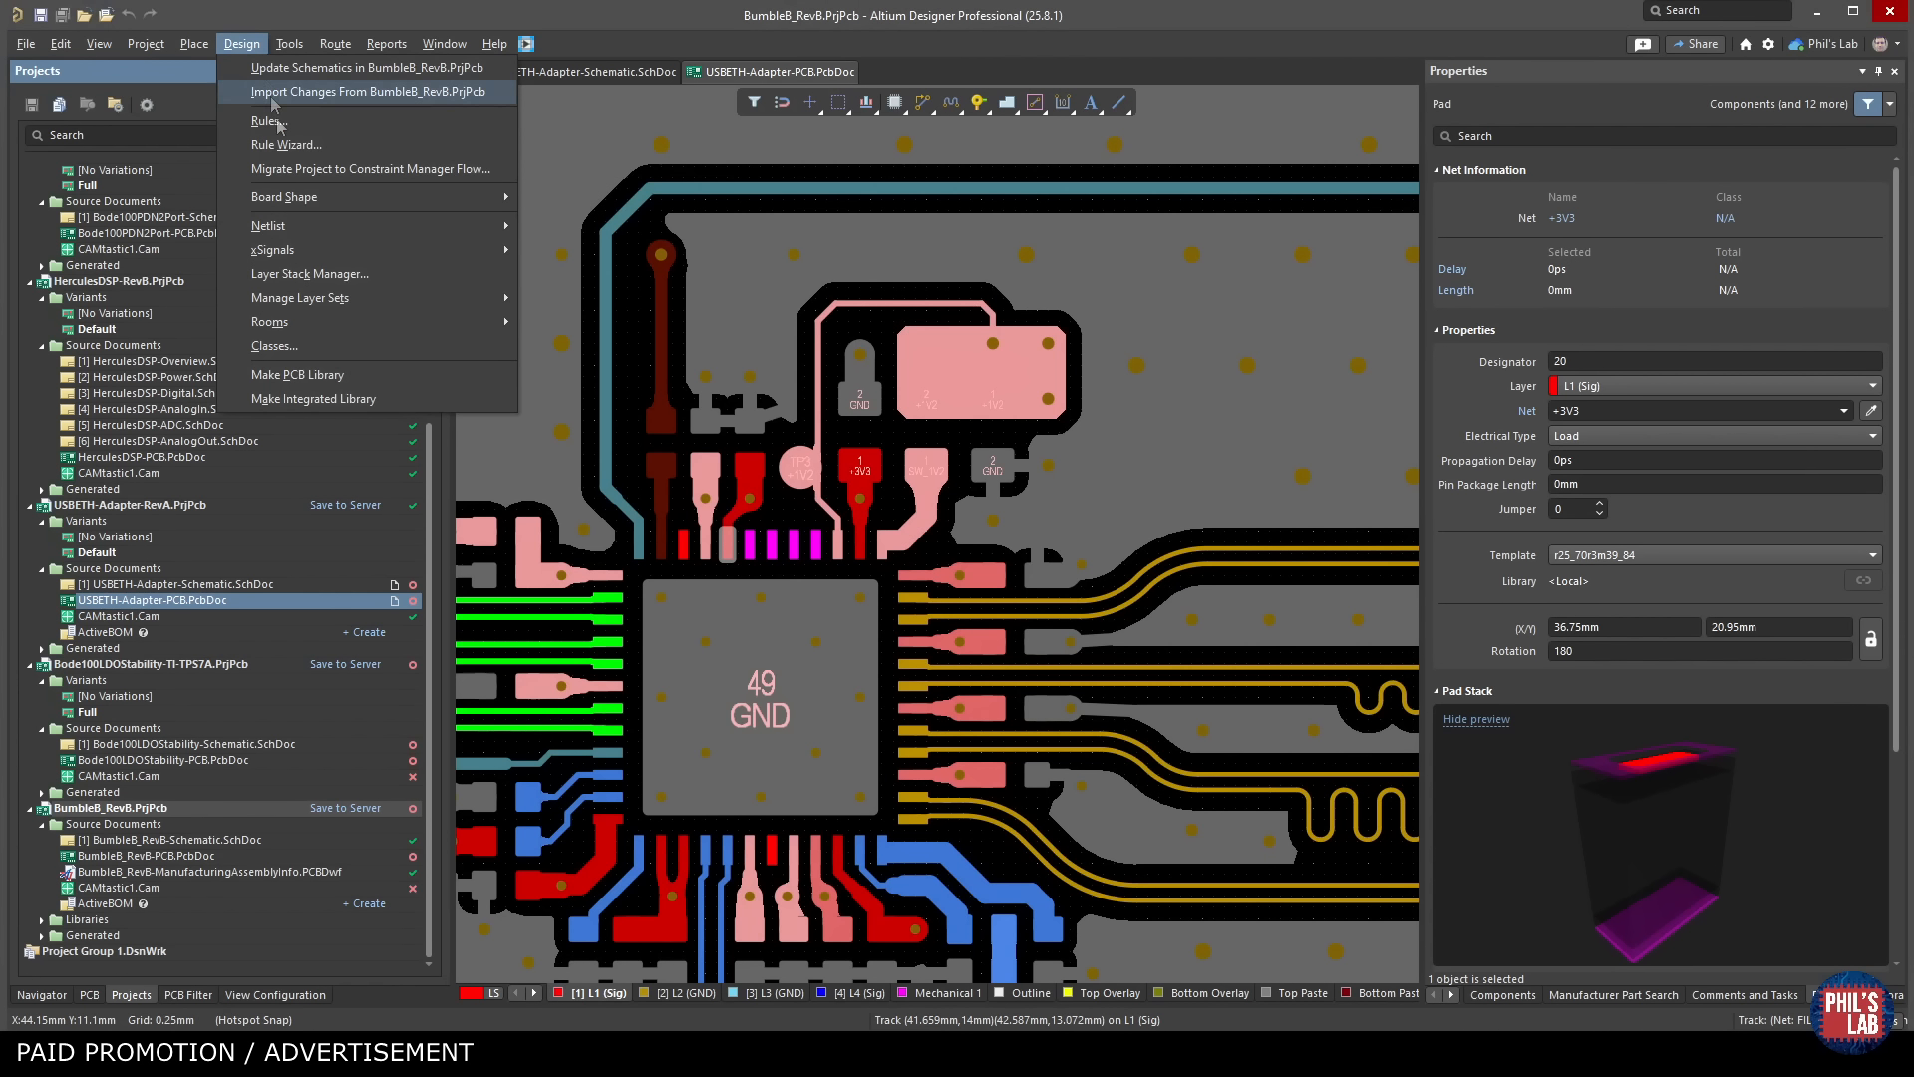
{"action": "left_click", "coordinate": [317, 278]}
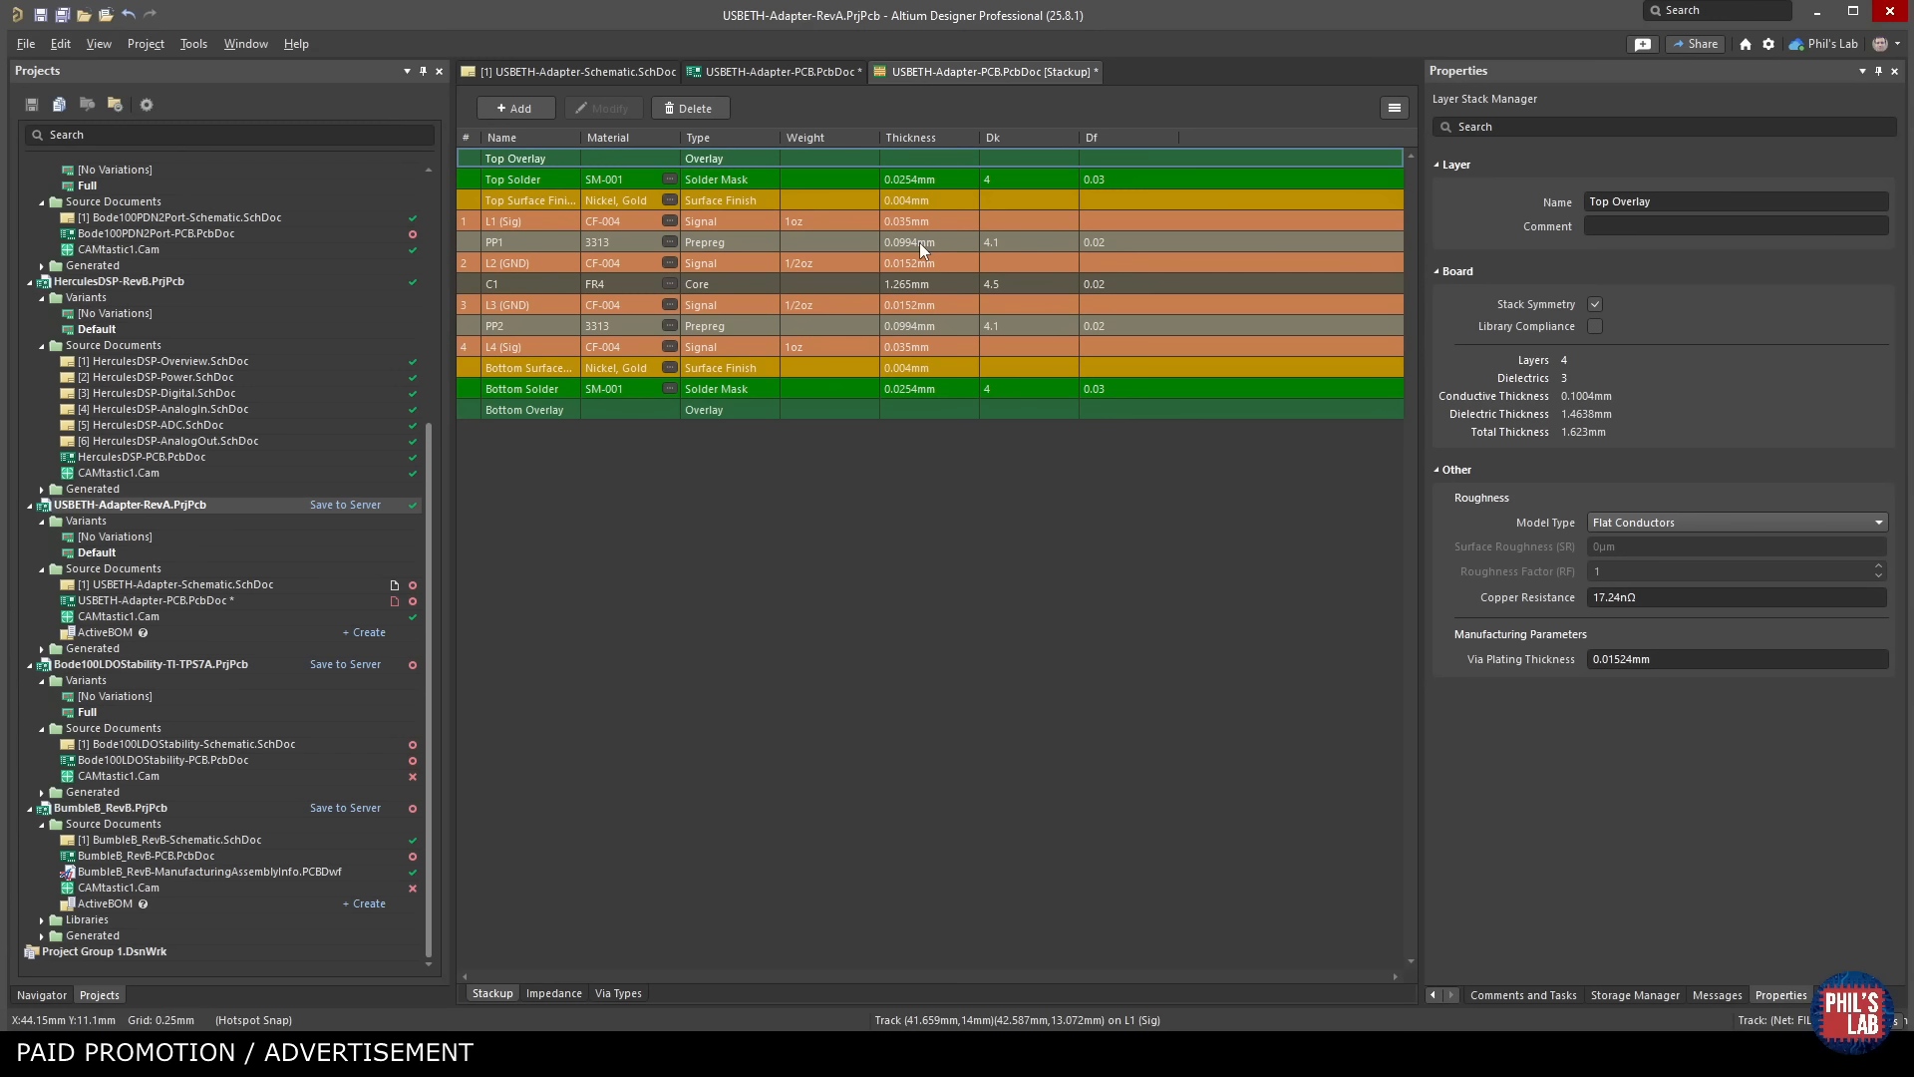
{"action": "left_click", "coordinate": [1056, 248]}
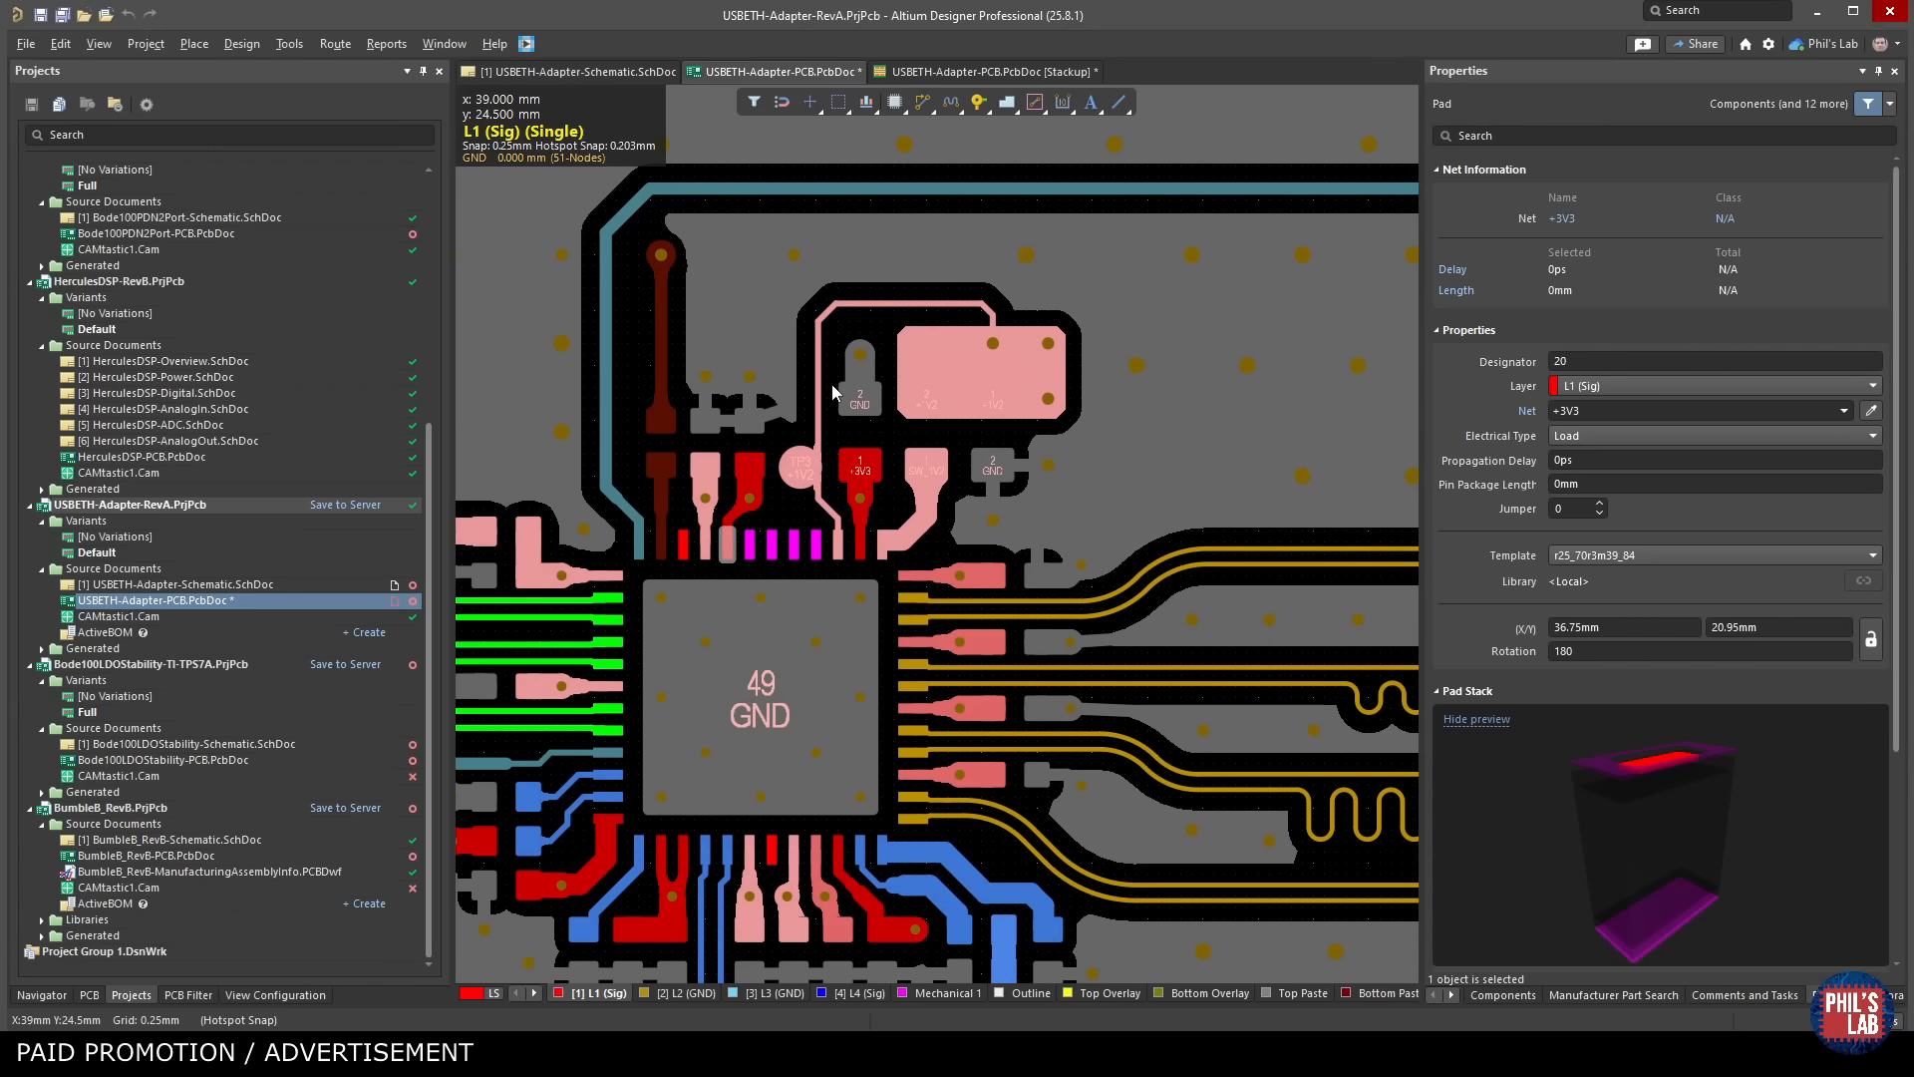
Export ODB++ v8.1 fabrication files in millimetres with copper, silkscreen, solder mask, paste mask and drill layers, and load the pcb step for viewing.
{"action": "left_click", "coordinate": [27, 46]}
{"action": "mouse_move", "coordinate": [165, 533]}
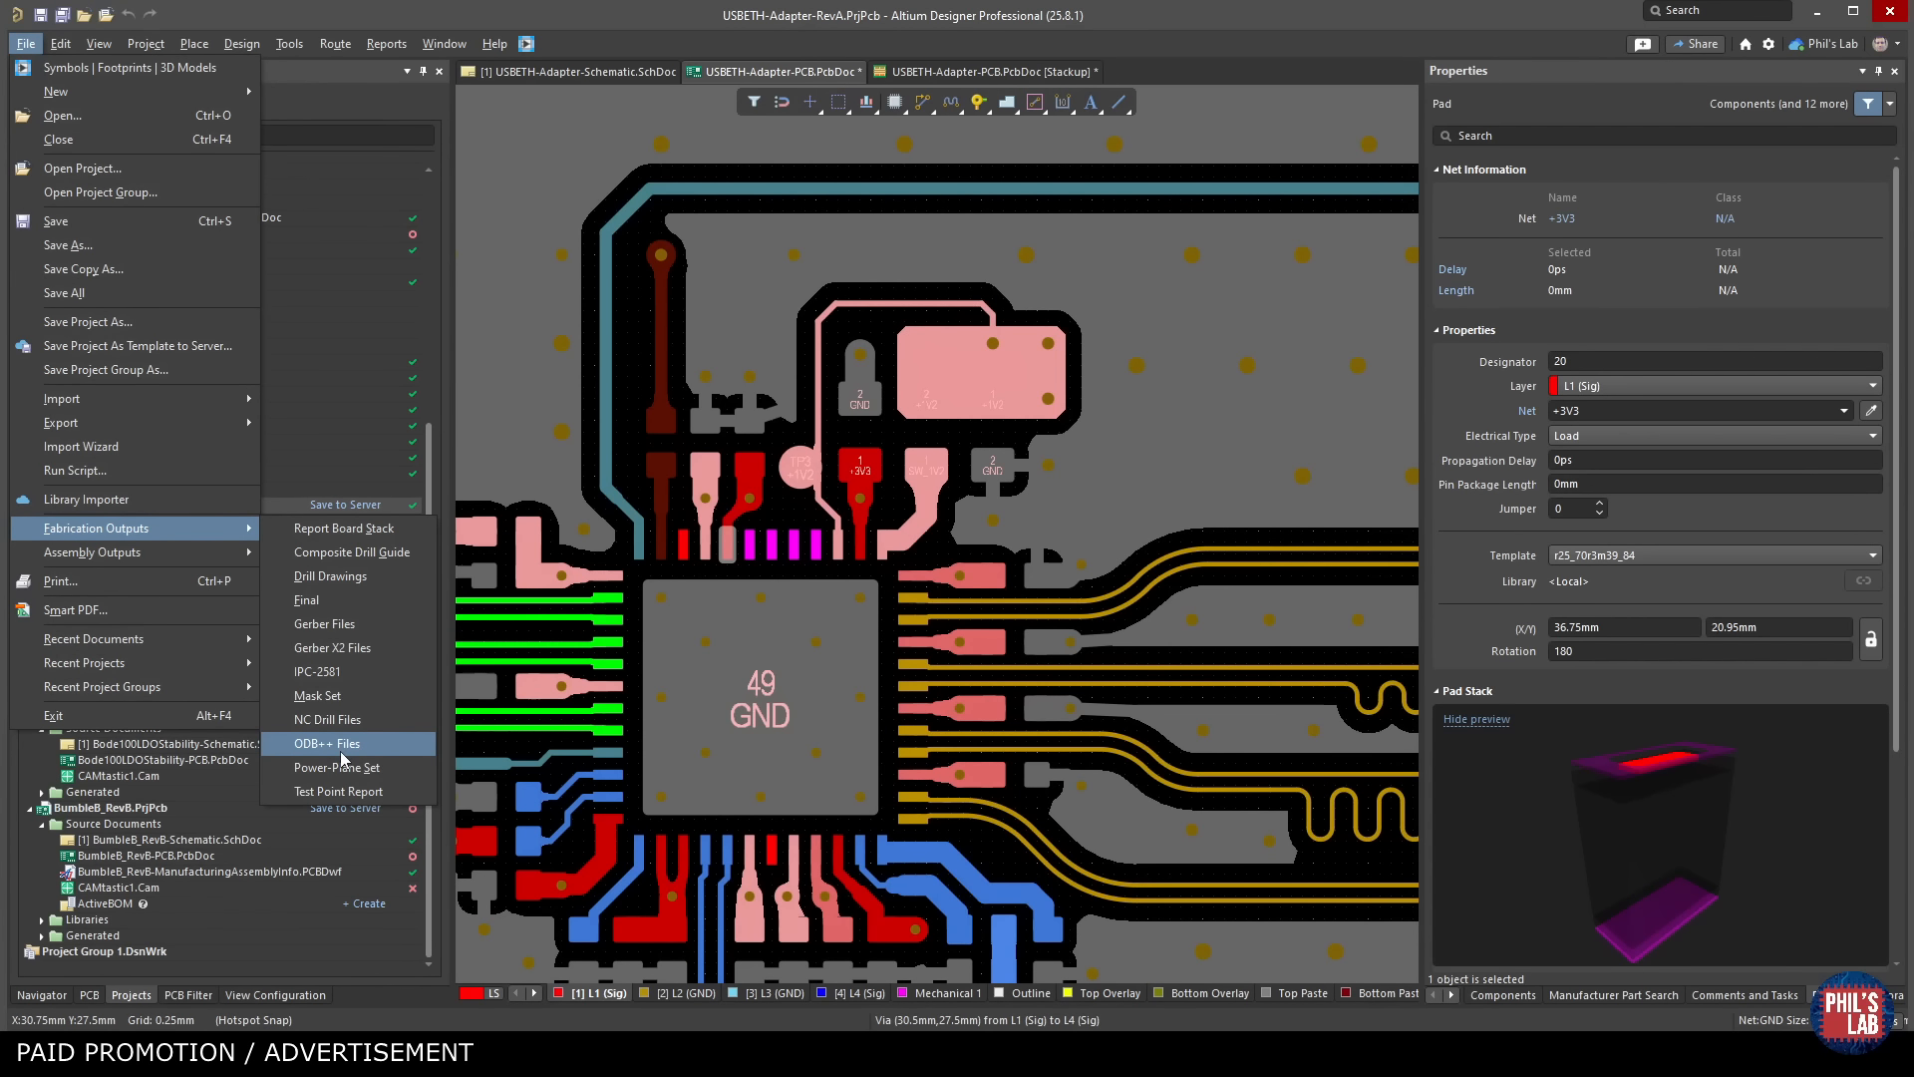
{"action": "left_click", "coordinate": [339, 751]}
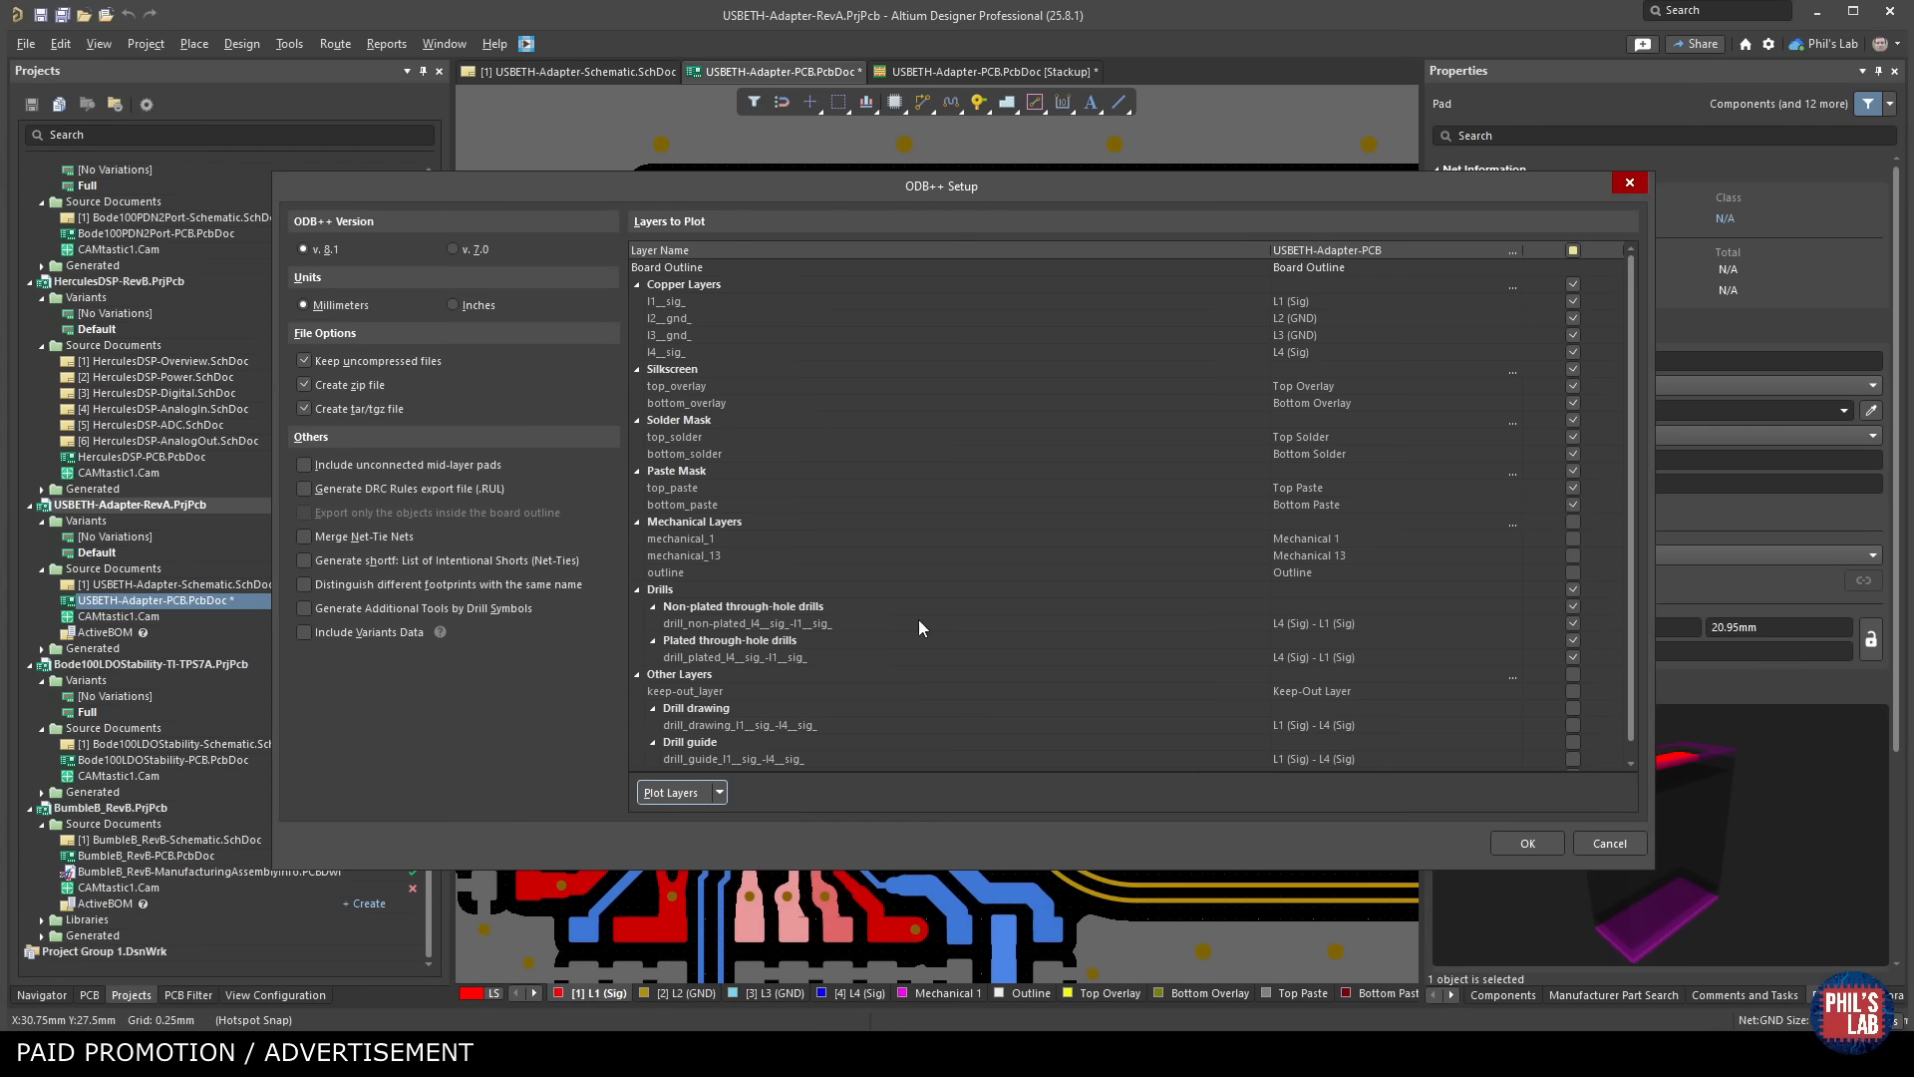
{"action": "scroll", "coordinate": [918, 626], "scroll_direction": "down", "scroll_amount": 1}
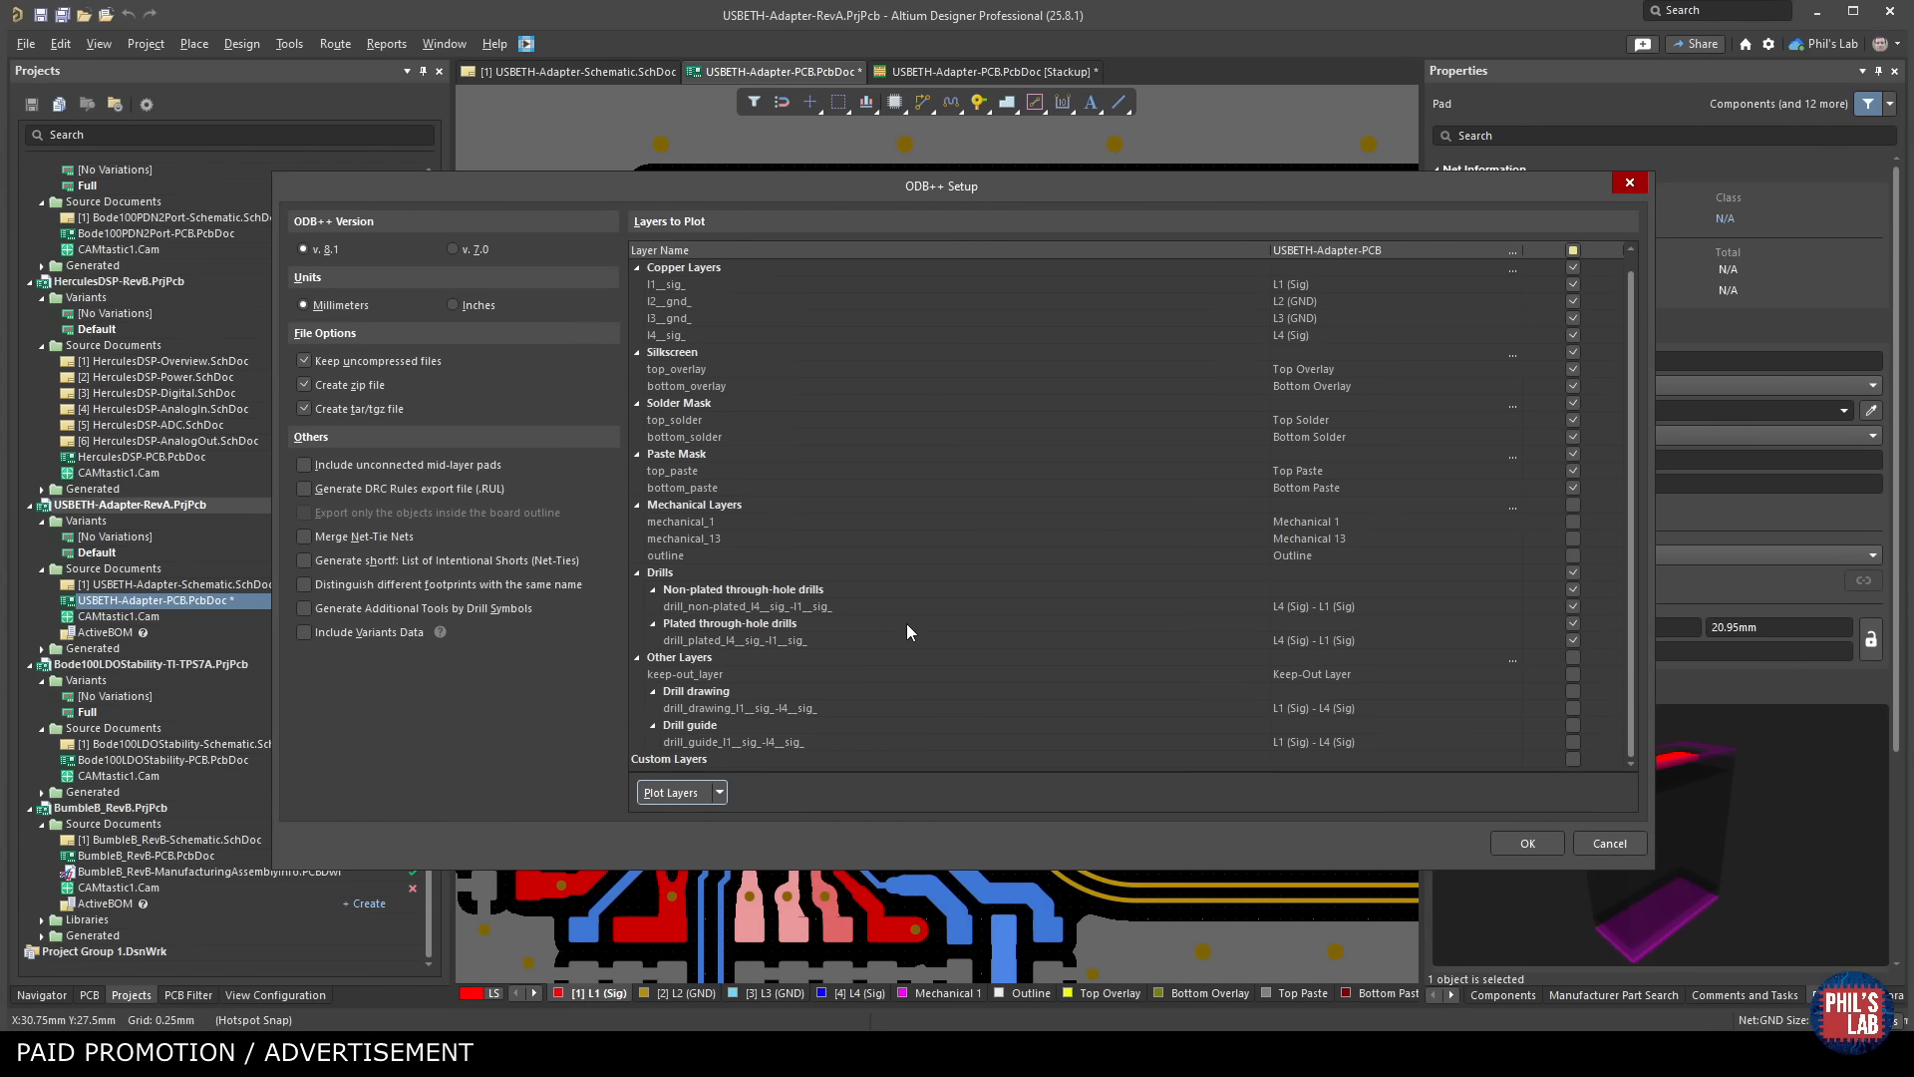
{"action": "scroll", "coordinate": [907, 624], "scroll_direction": "up", "scroll_amount": 1}
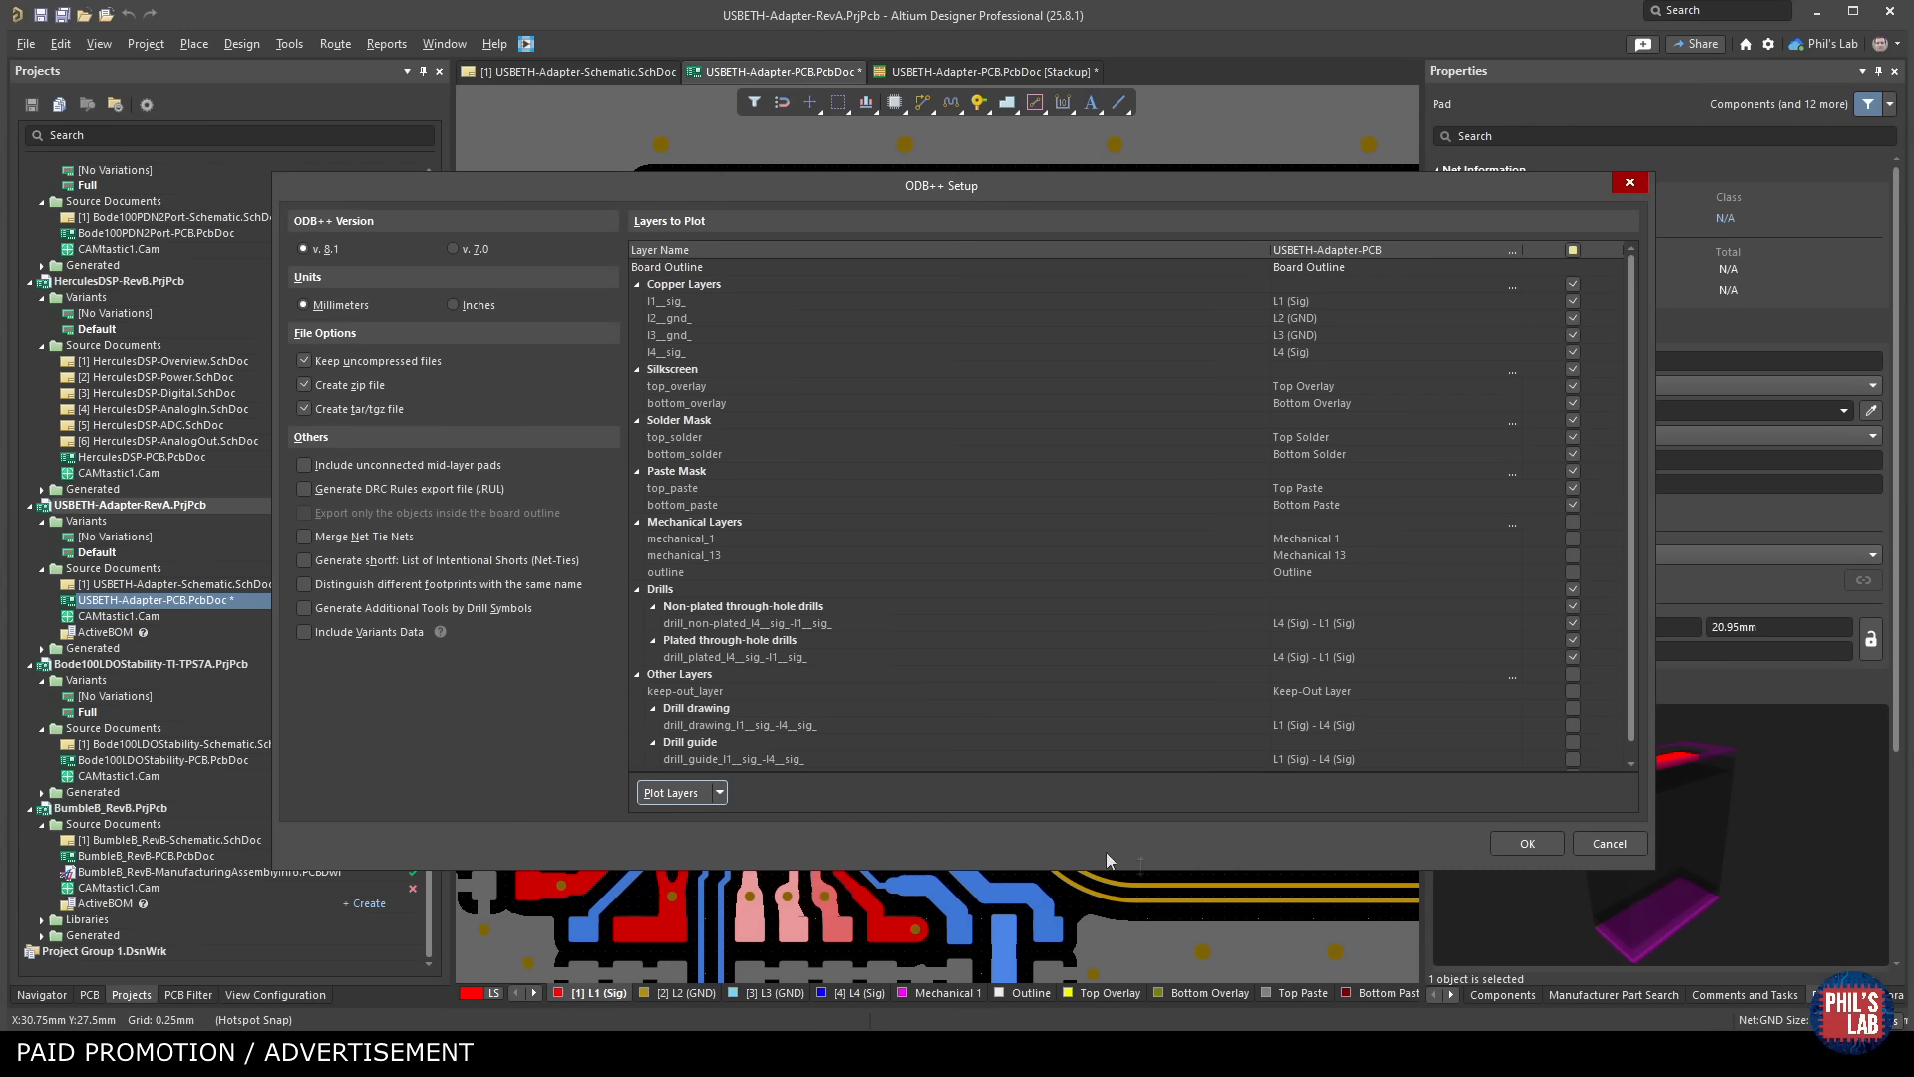
{"action": "left_click", "coordinate": [1508, 847]}
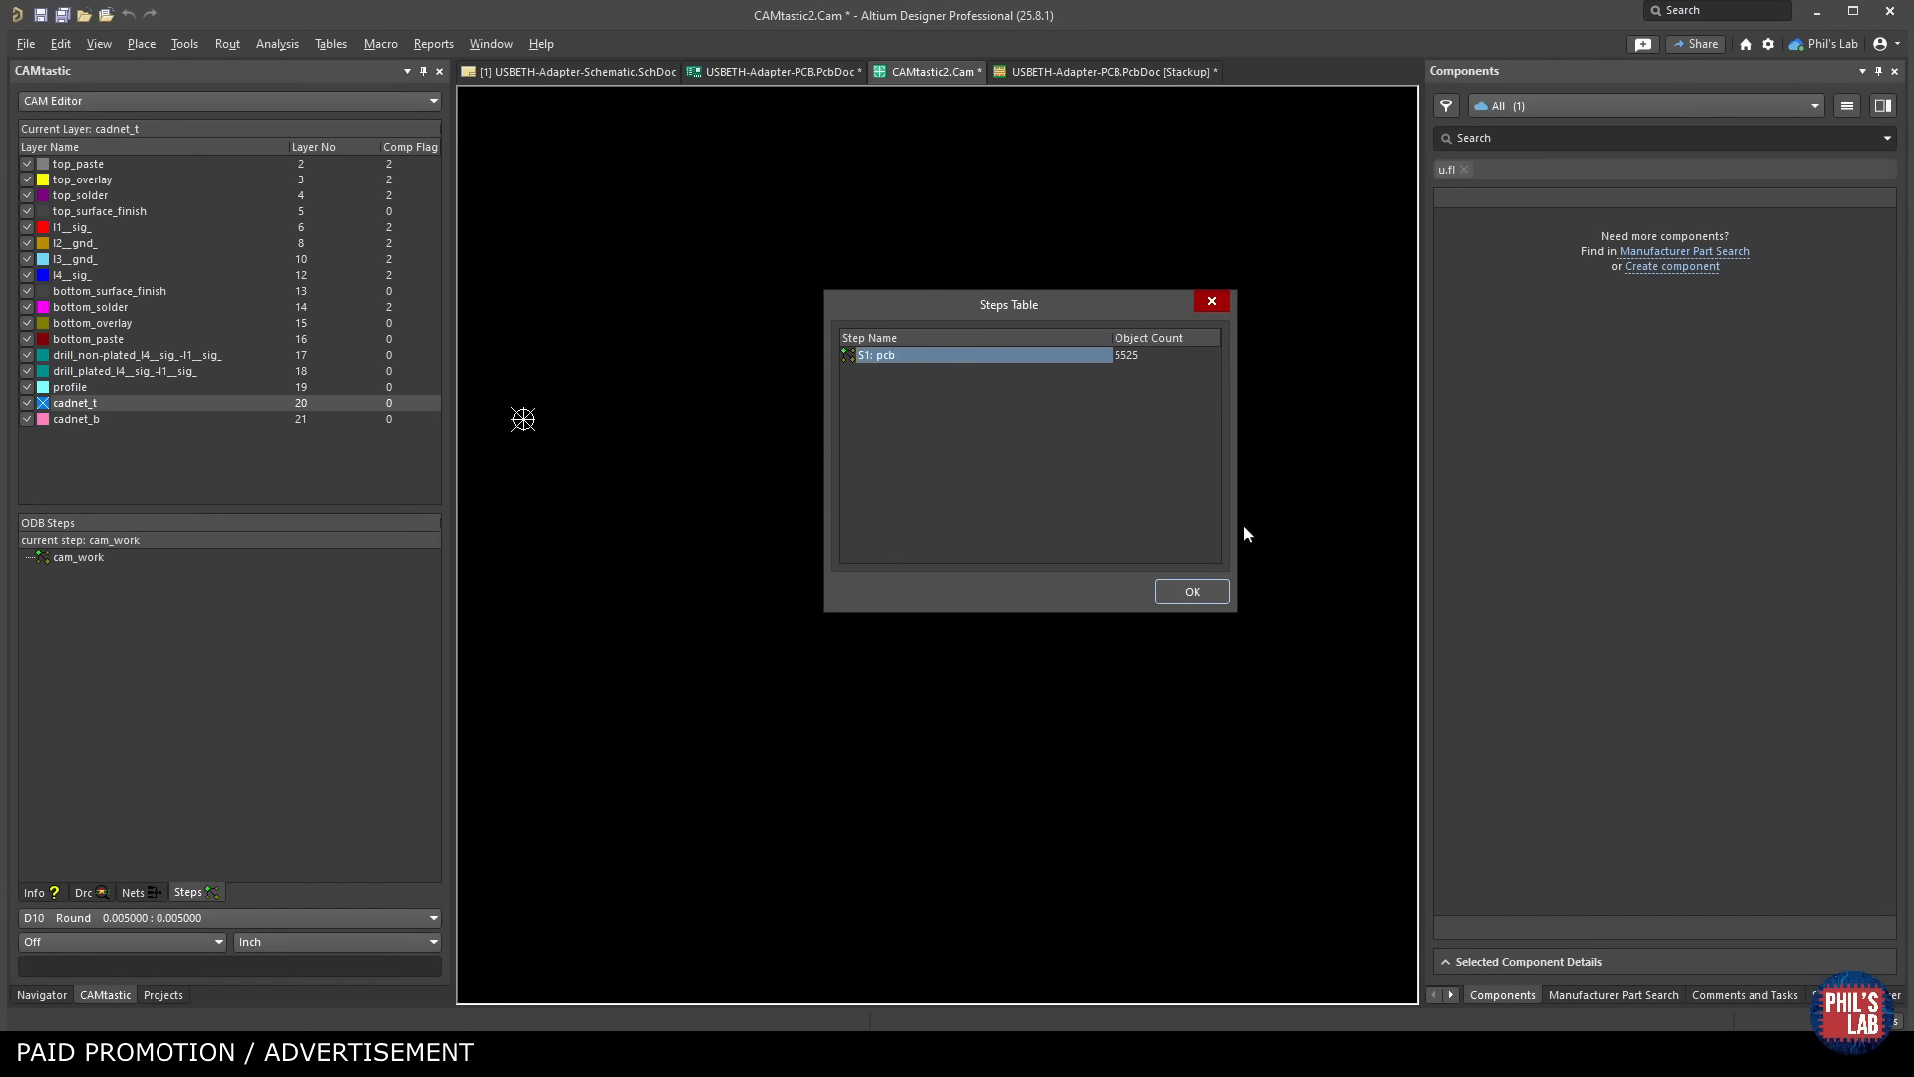
{"action": "left_click", "coordinate": [1194, 595]}
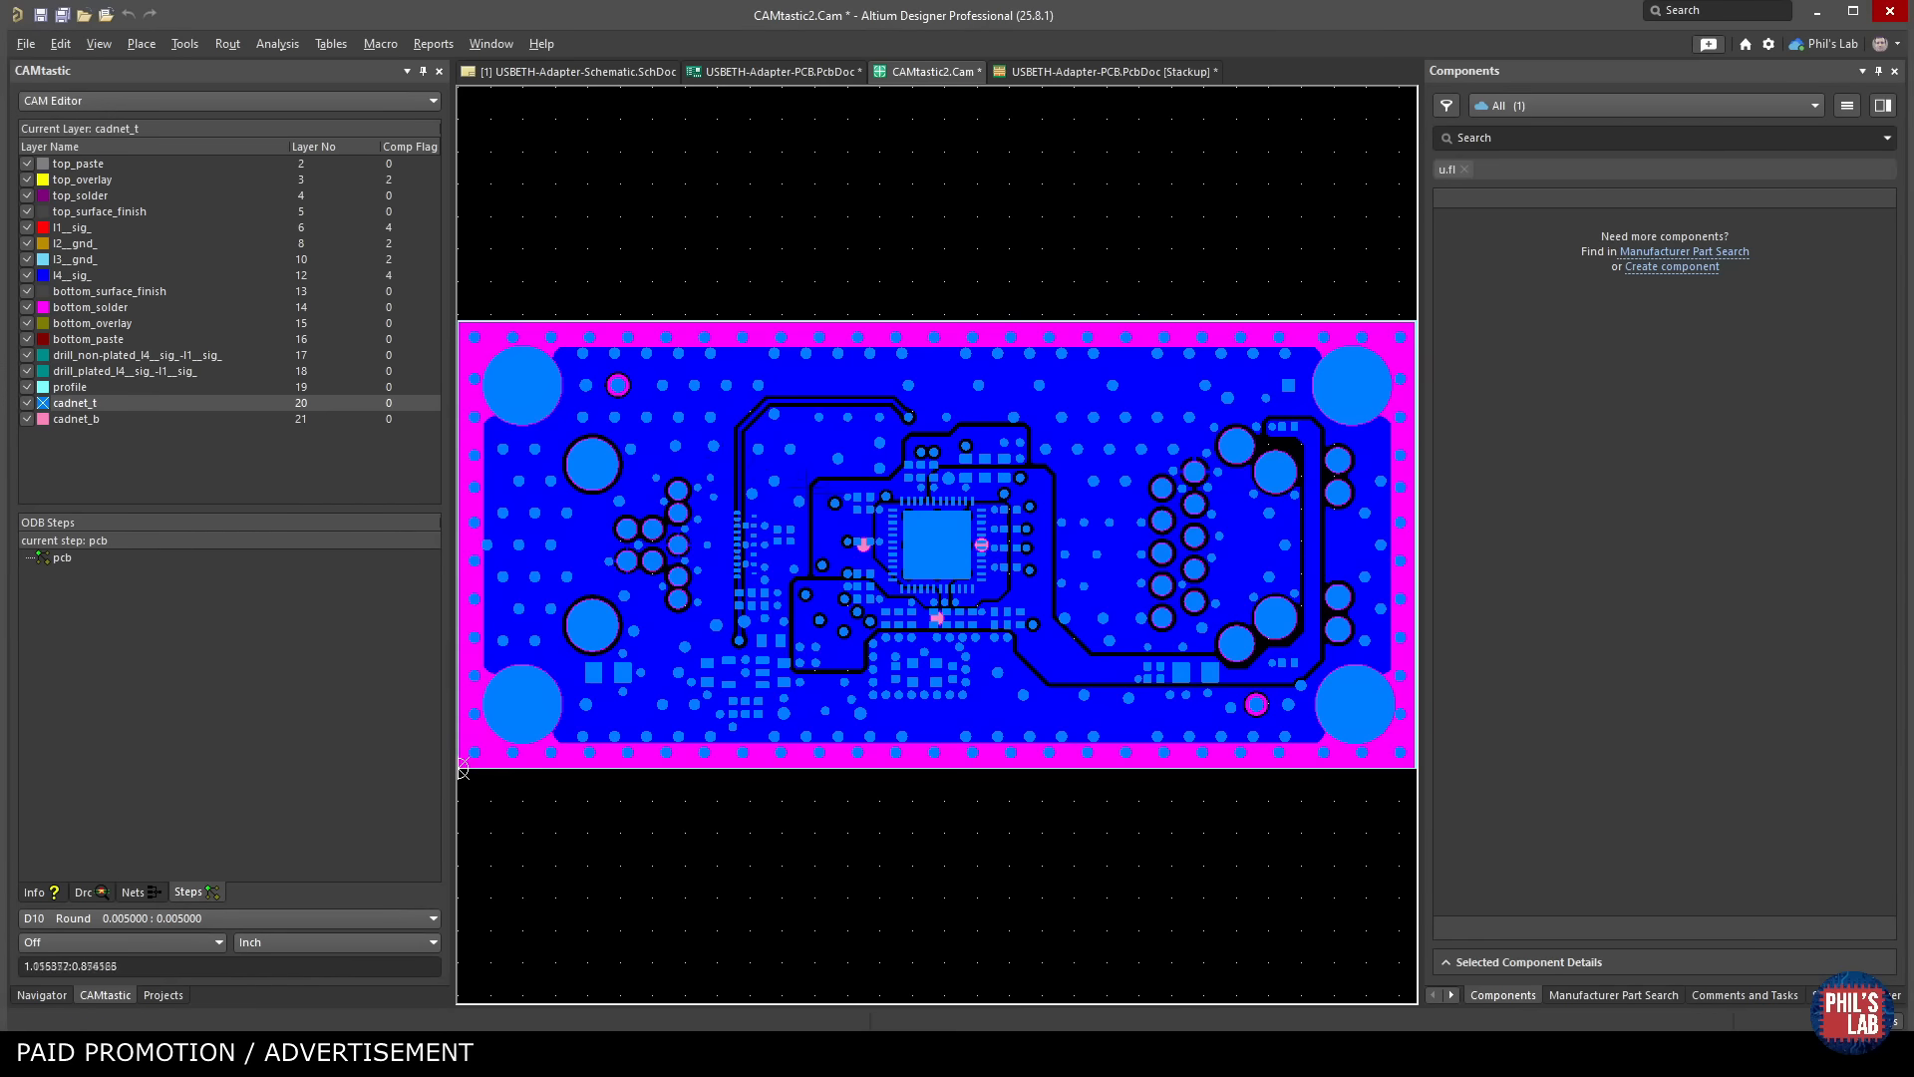
Hide all layers in the CAM view except l1__sig_ and inspect the top copper around the controller.
{"action": "right_click", "coordinate": [201, 273]}
{"action": "left_click", "coordinate": [299, 289]}
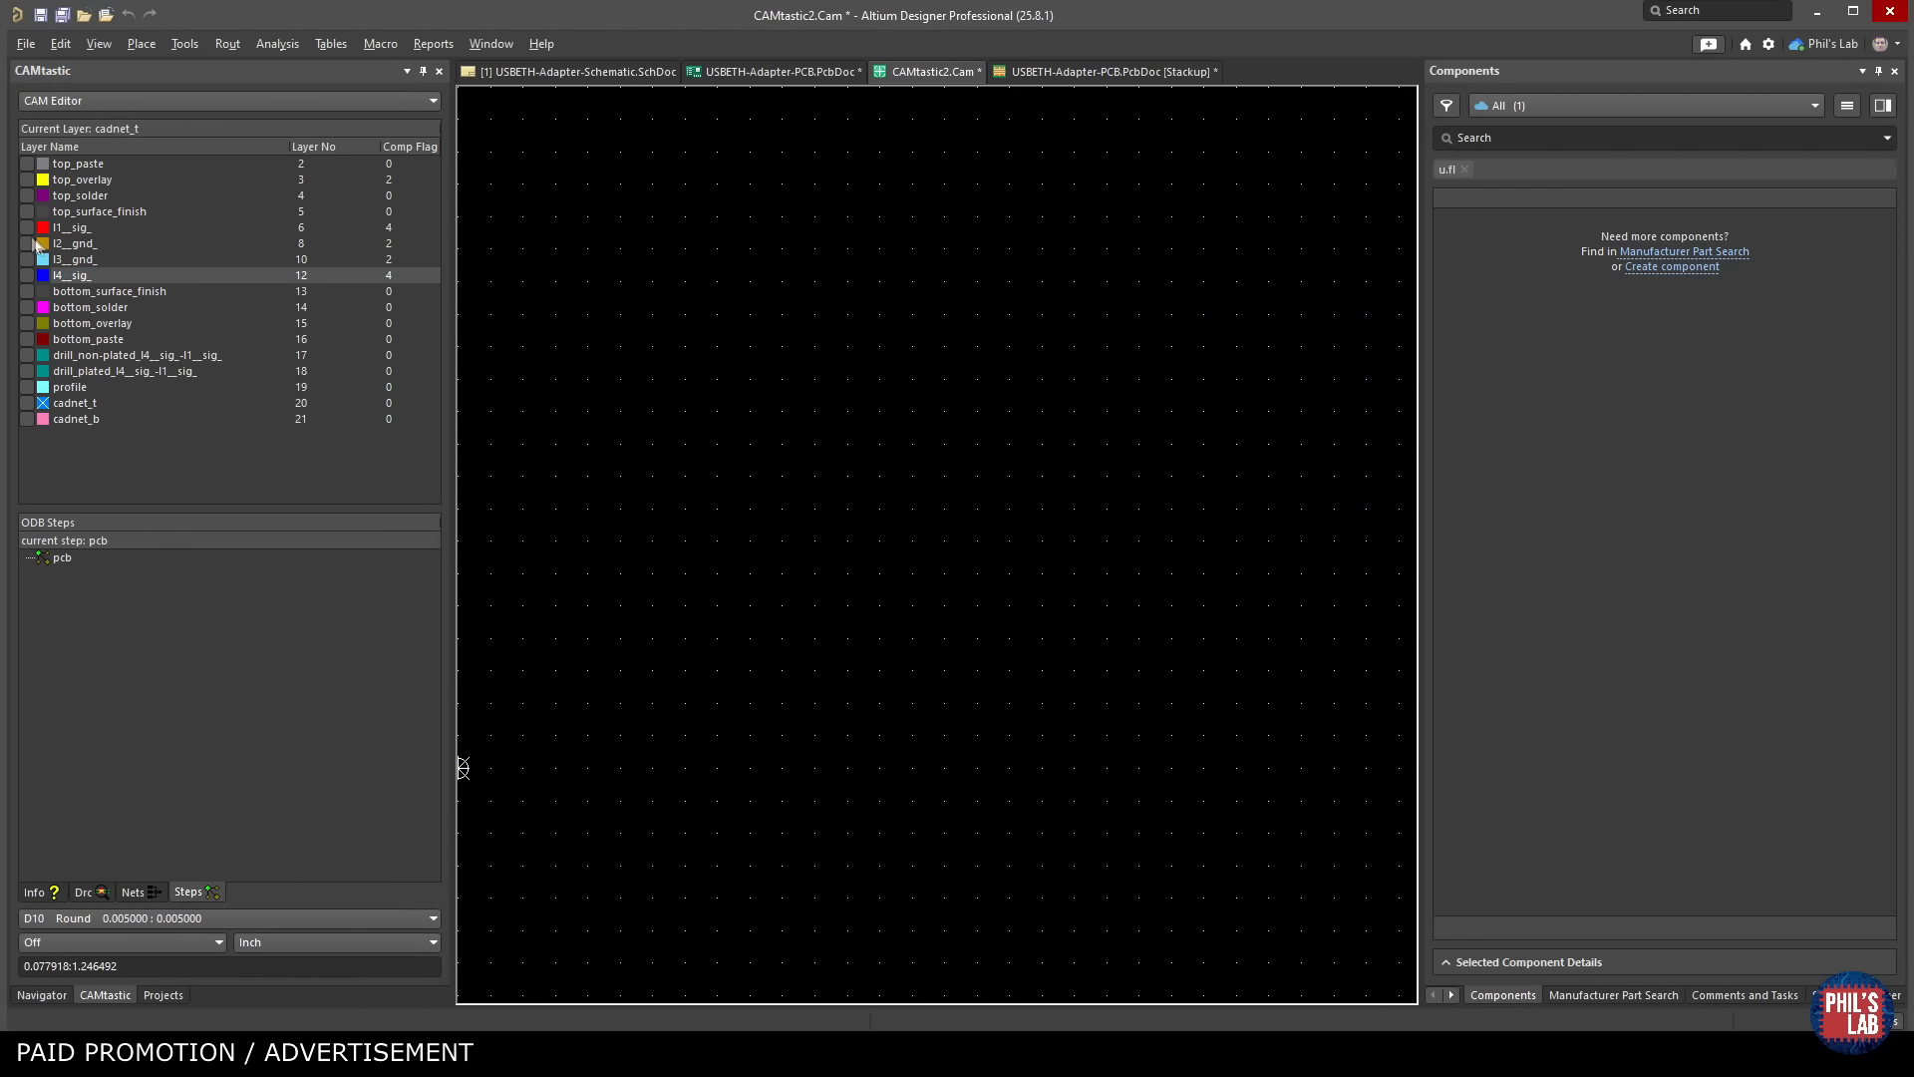
{"action": "left_click", "coordinate": [28, 230]}
{"action": "mouse_move", "coordinate": [901, 546]}
{"action": "left_mouse_down"}
{"action": "mouse_move", "coordinate": [901, 605]}
{"action": "mouse_move", "coordinate": [896, 552]}
{"action": "left_mouse_up"}
{"action": "scroll", "coordinate": [960, 577], "scroll_direction": "up", "scroll_amount": 5}
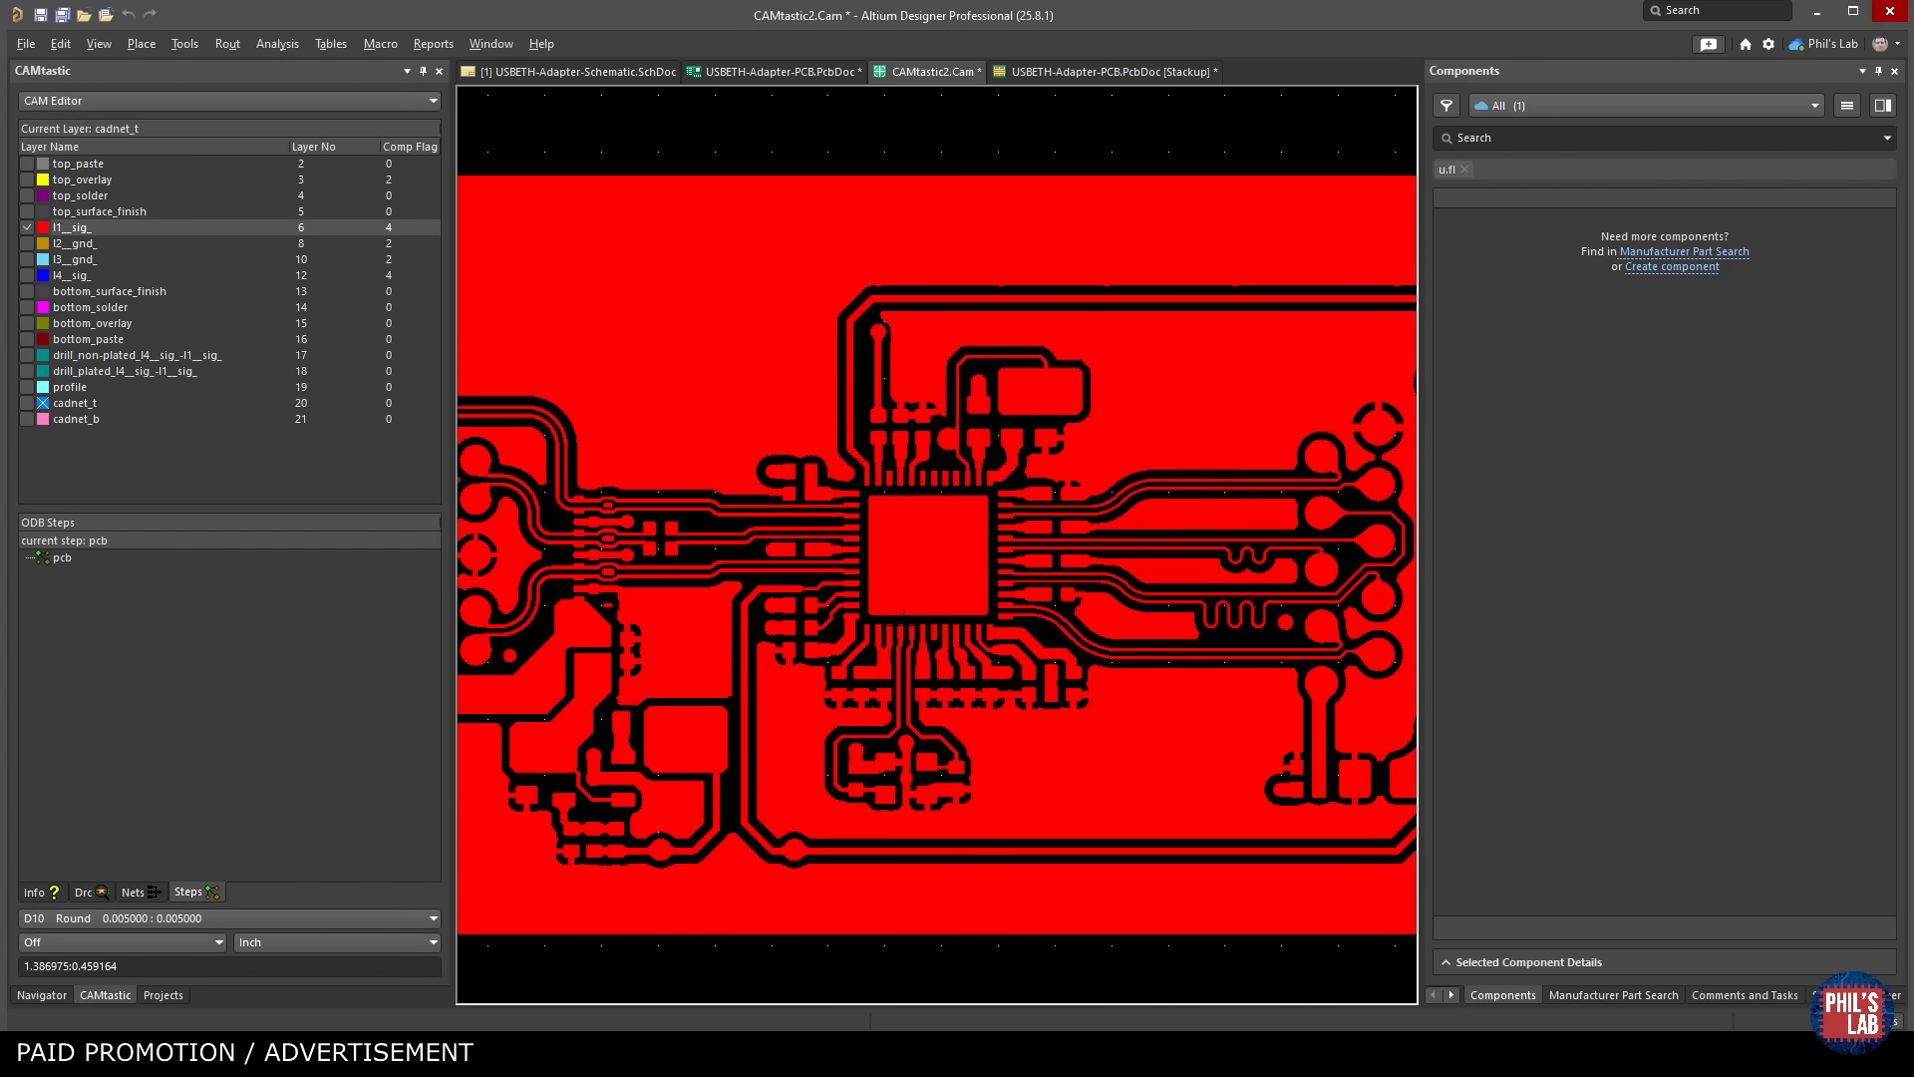
View the inner copper layers l2__gnd_ and l3__gnd_, the bottom copper l4__sig_ and the remaining bottom layers individually in the CAM view.
{"action": "left_click_drag", "start_coordinate": [1077, 558], "coordinate": [825, 641]}
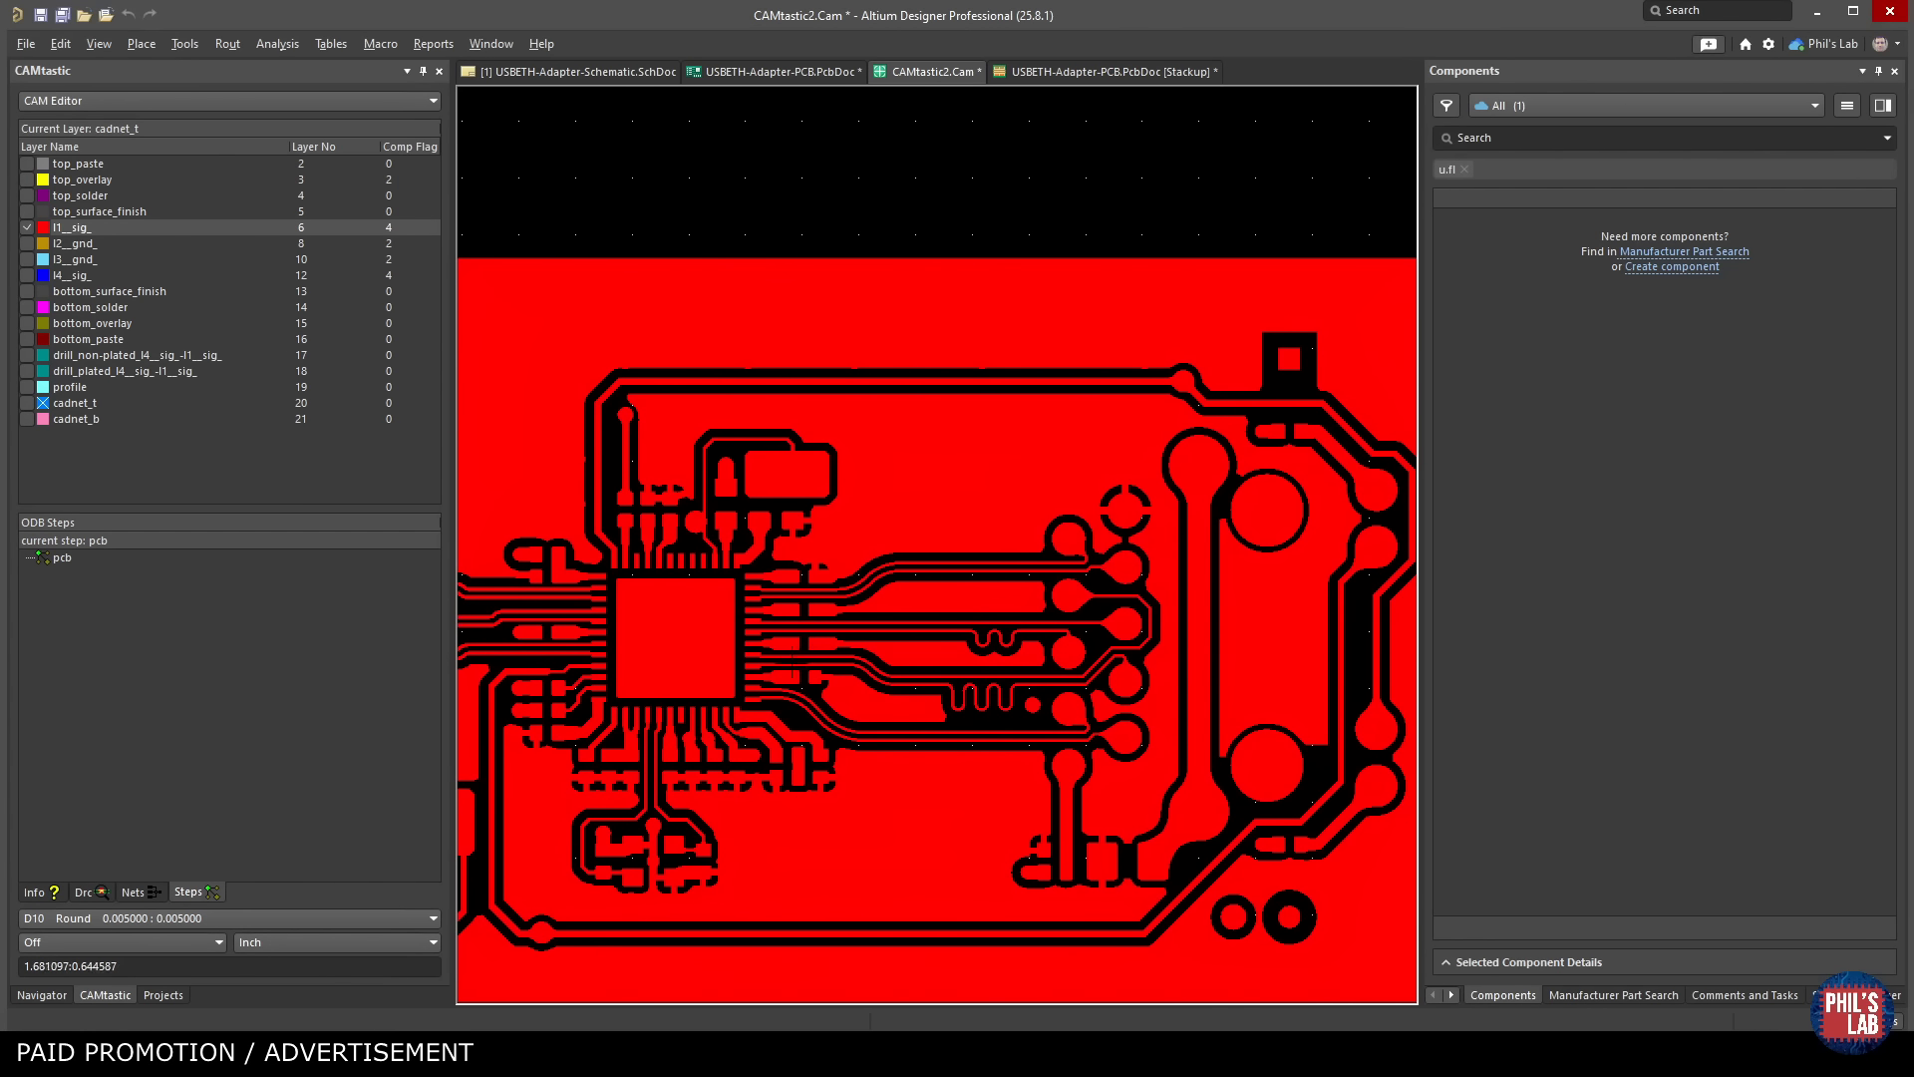
{"action": "left_click", "coordinate": [17, 243]}
{"action": "left_click", "coordinate": [26, 259]}
{"action": "left_click", "coordinate": [24, 276]}
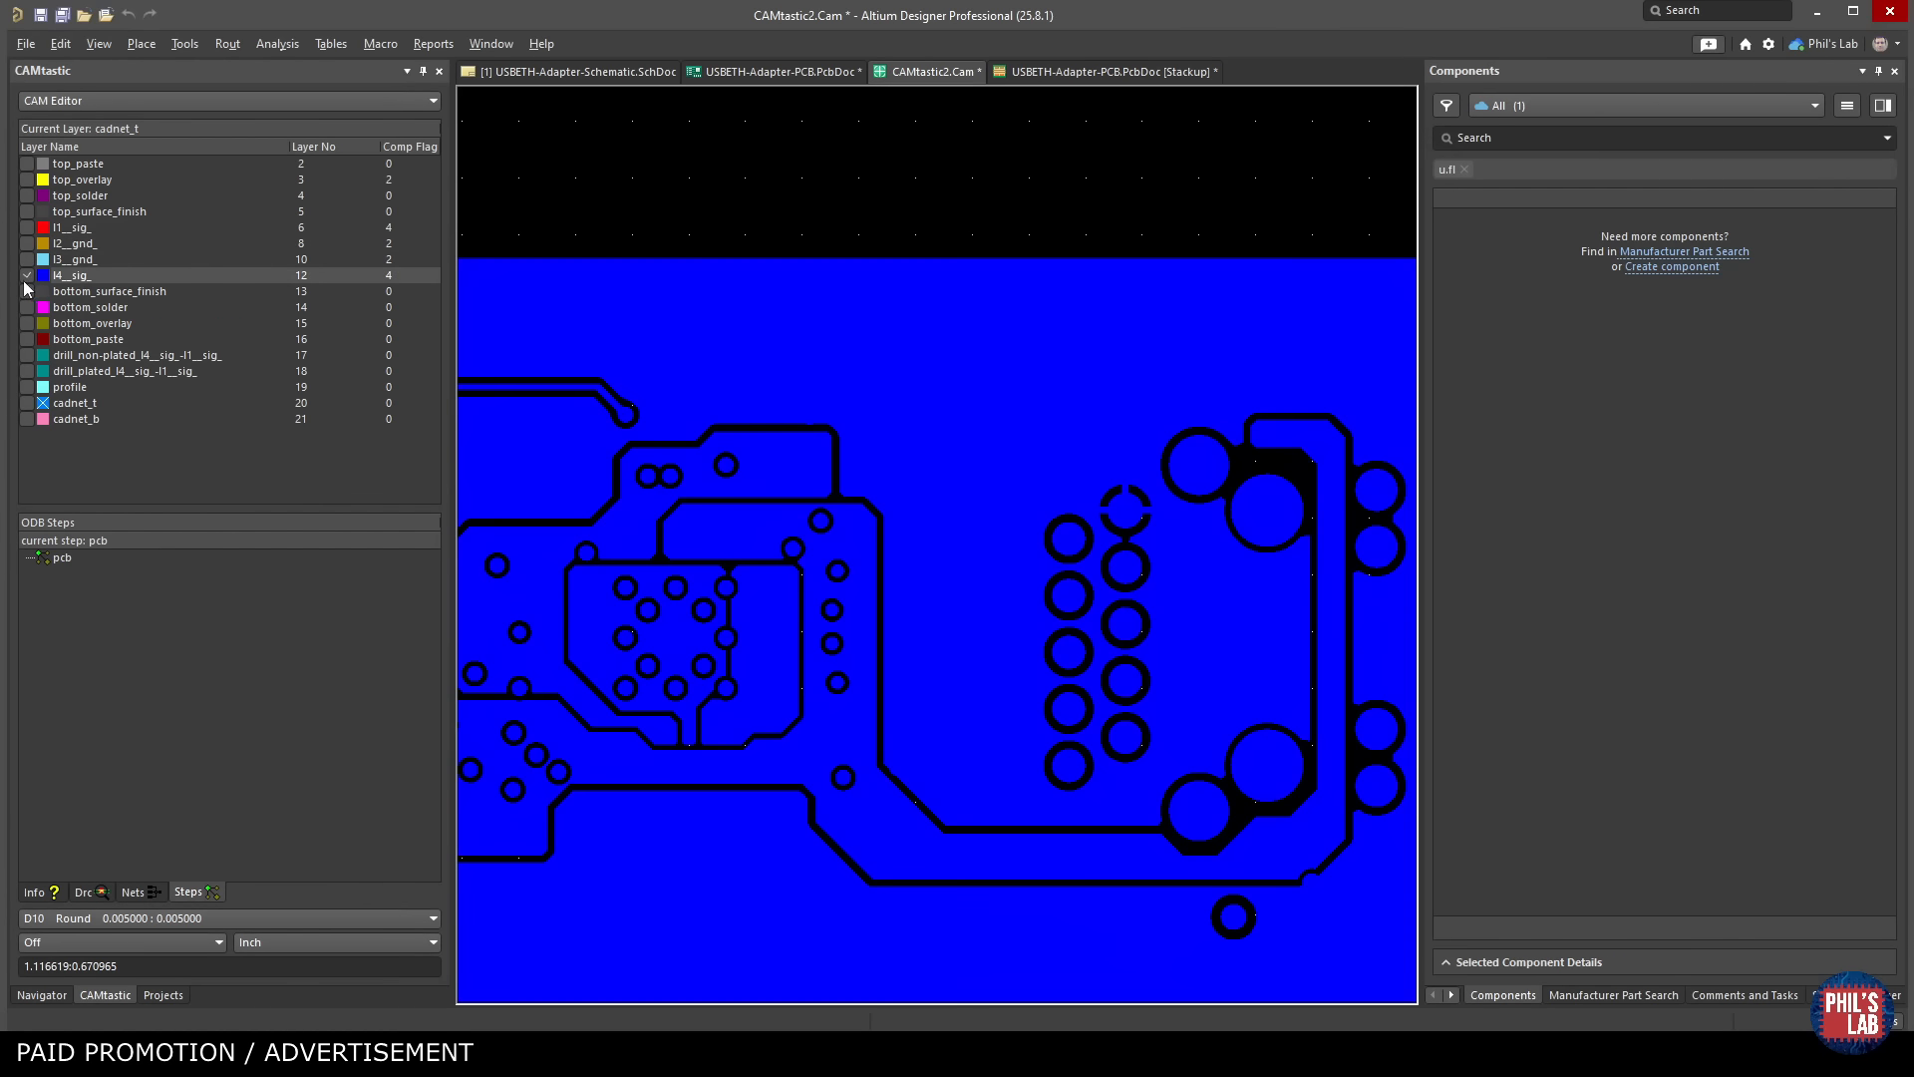
{"action": "left_click", "coordinate": [27, 291]}
{"action": "left_click", "coordinate": [27, 404]}
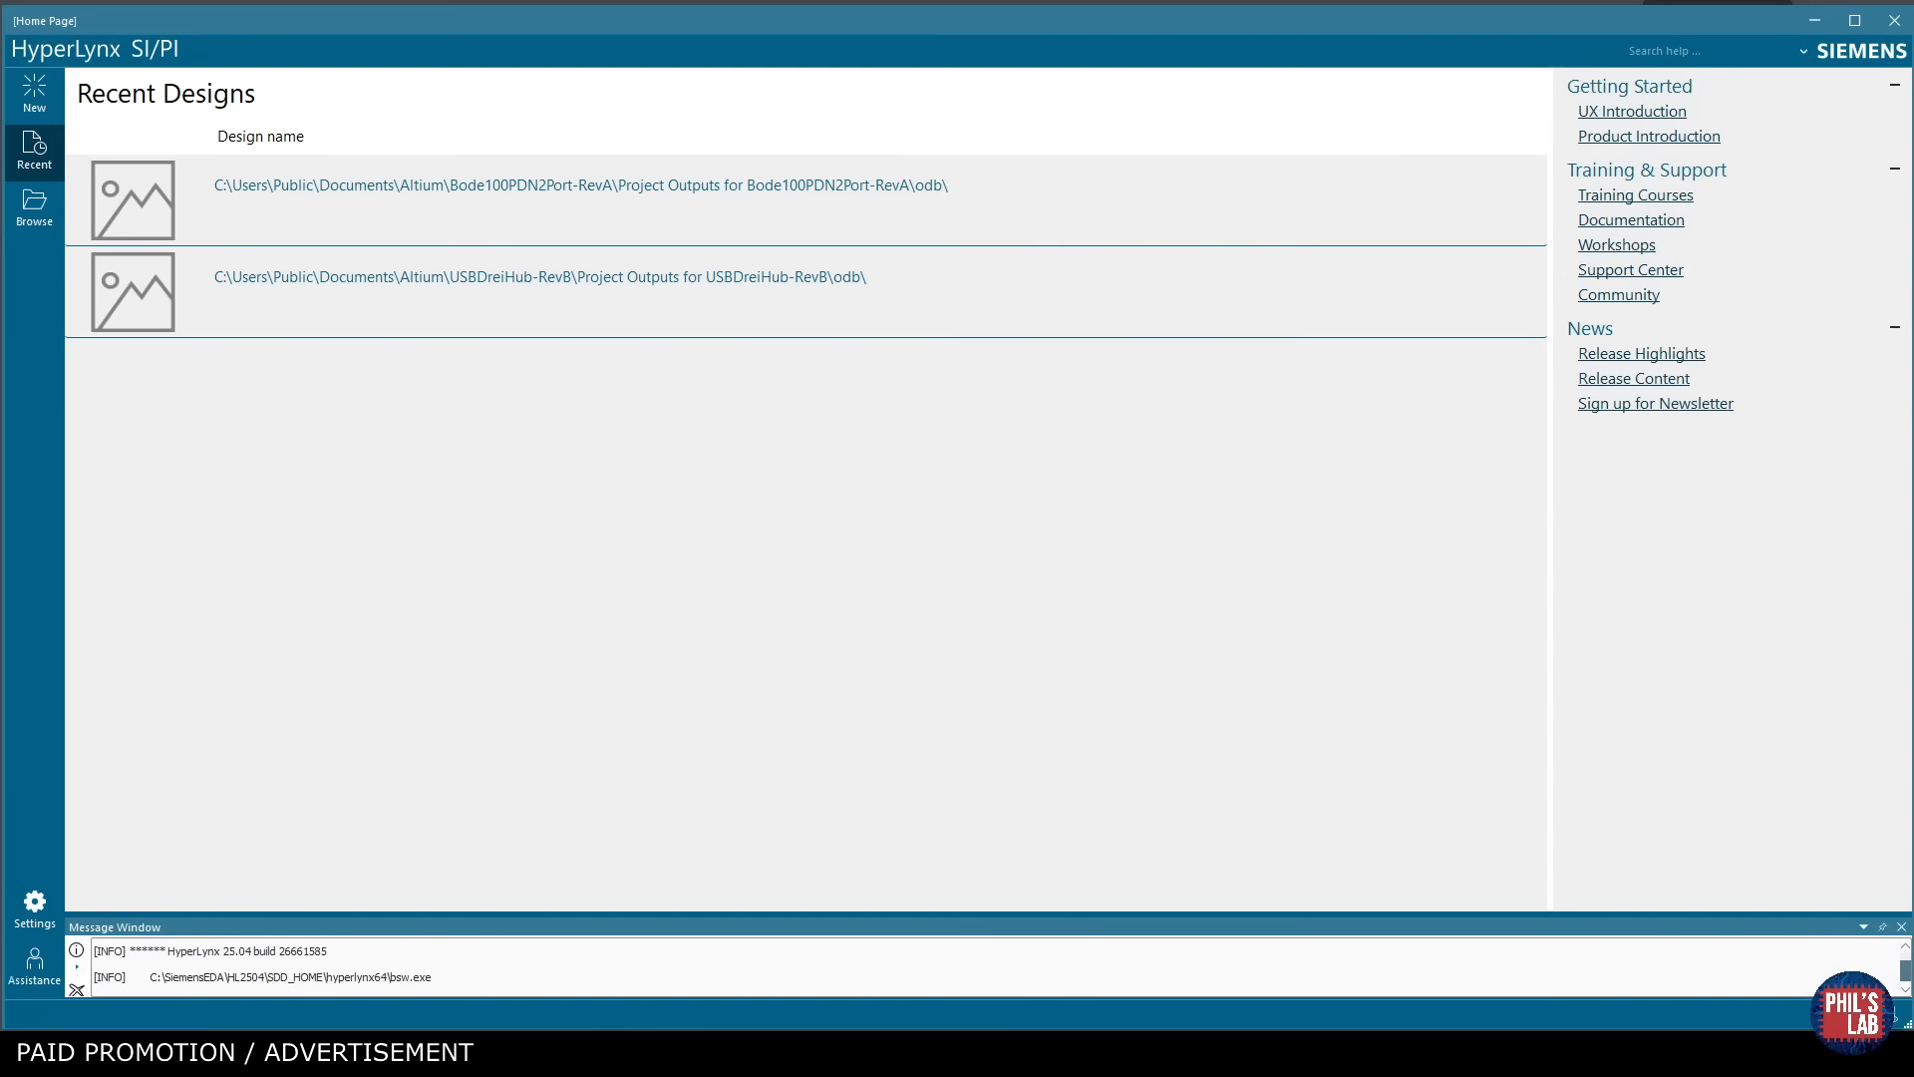
Switch to HyperLynx and load the odb folder from Project Outputs for USBETH-Adapter-RevA as ODB++ data, declining virtual Manhattan routing.
{"action": "left_click", "coordinate": [28, 212]}
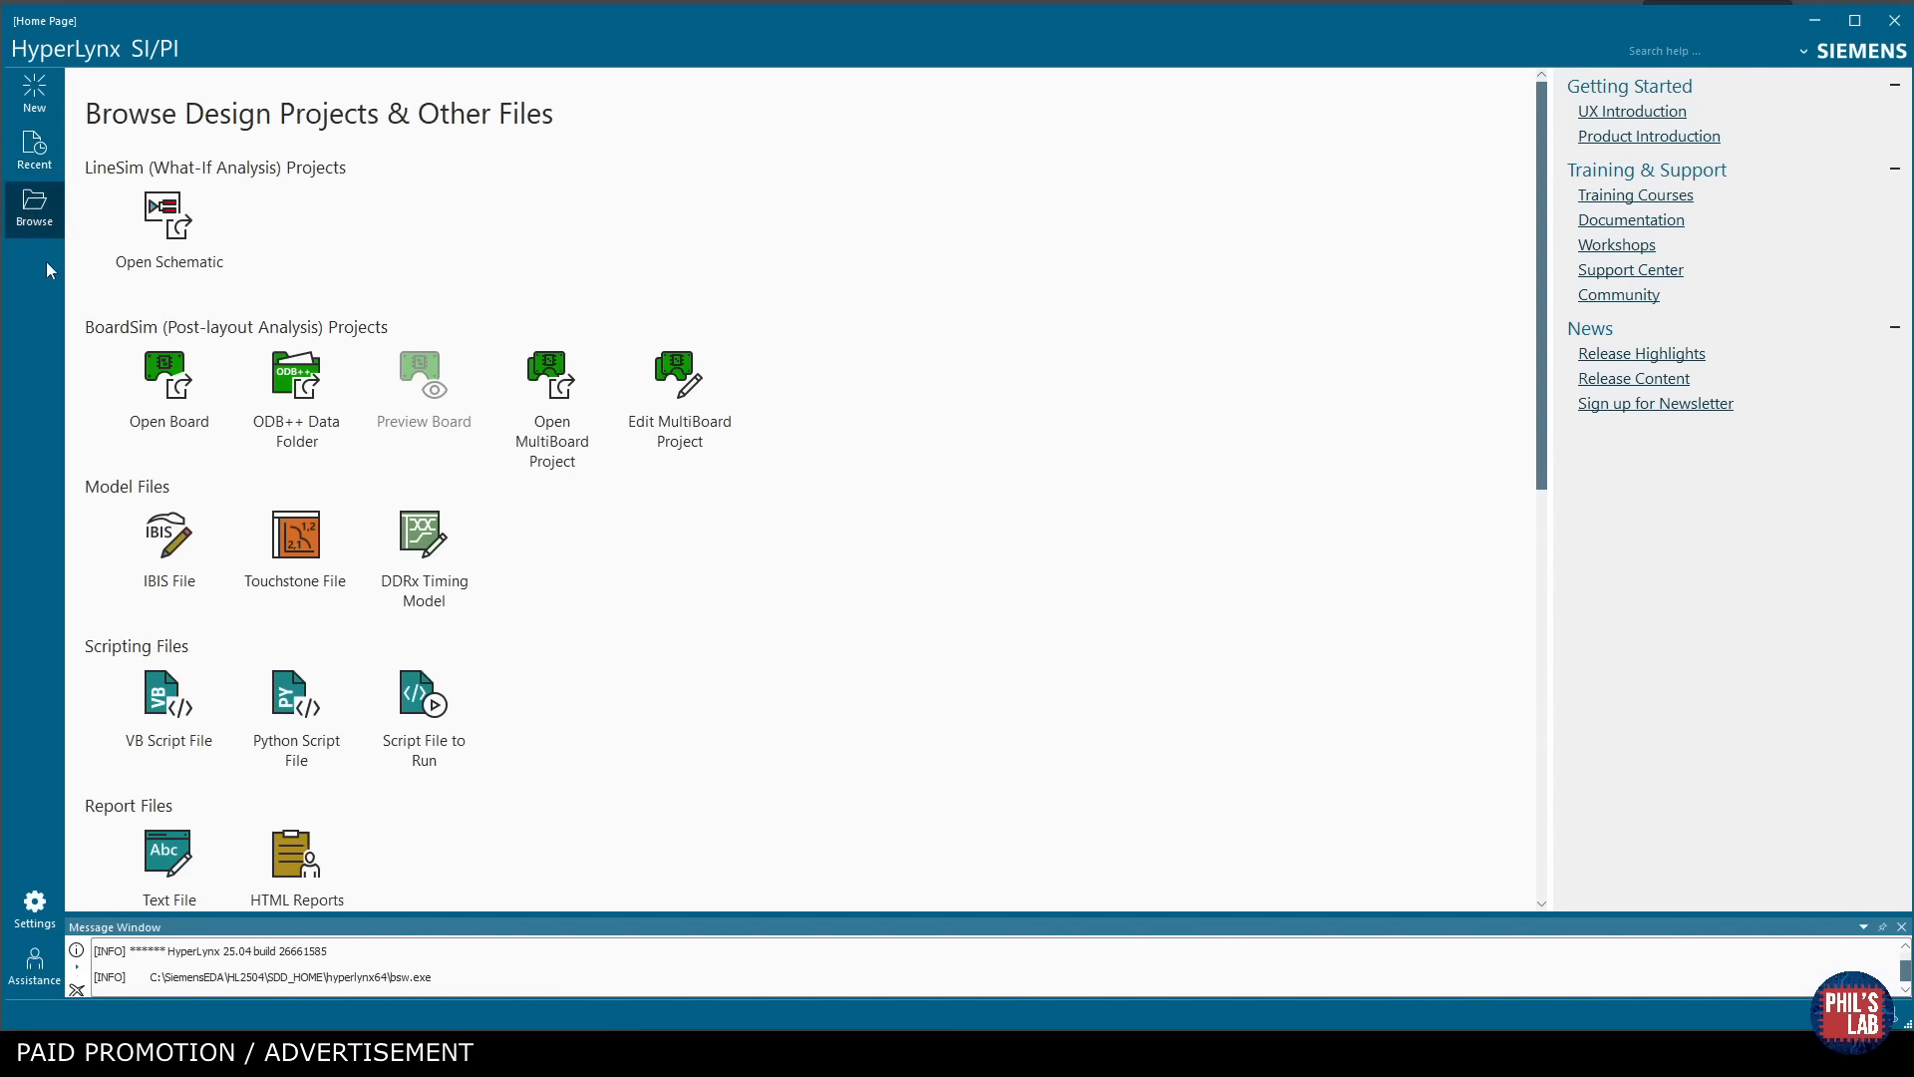
{"action": "left_click", "coordinate": [309, 404]}
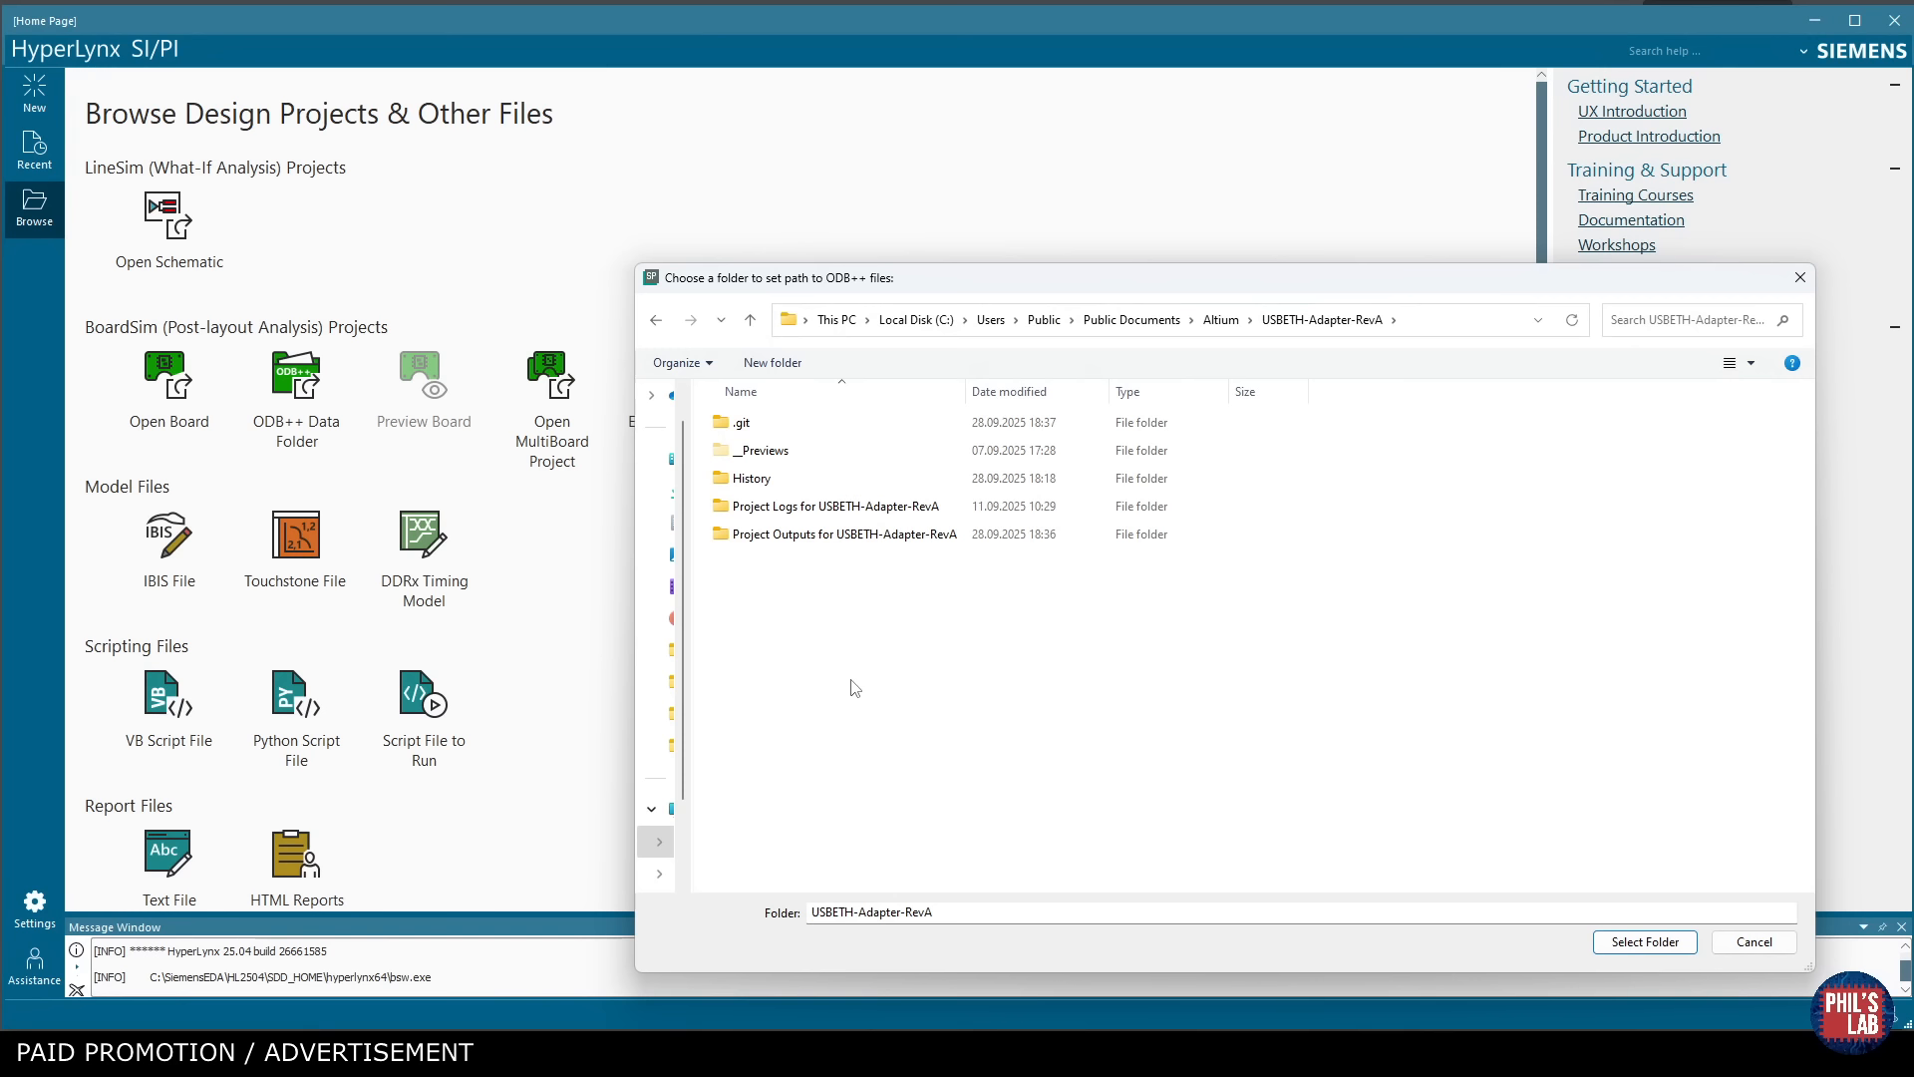
{"action": "double_click", "coordinate": [870, 546]}
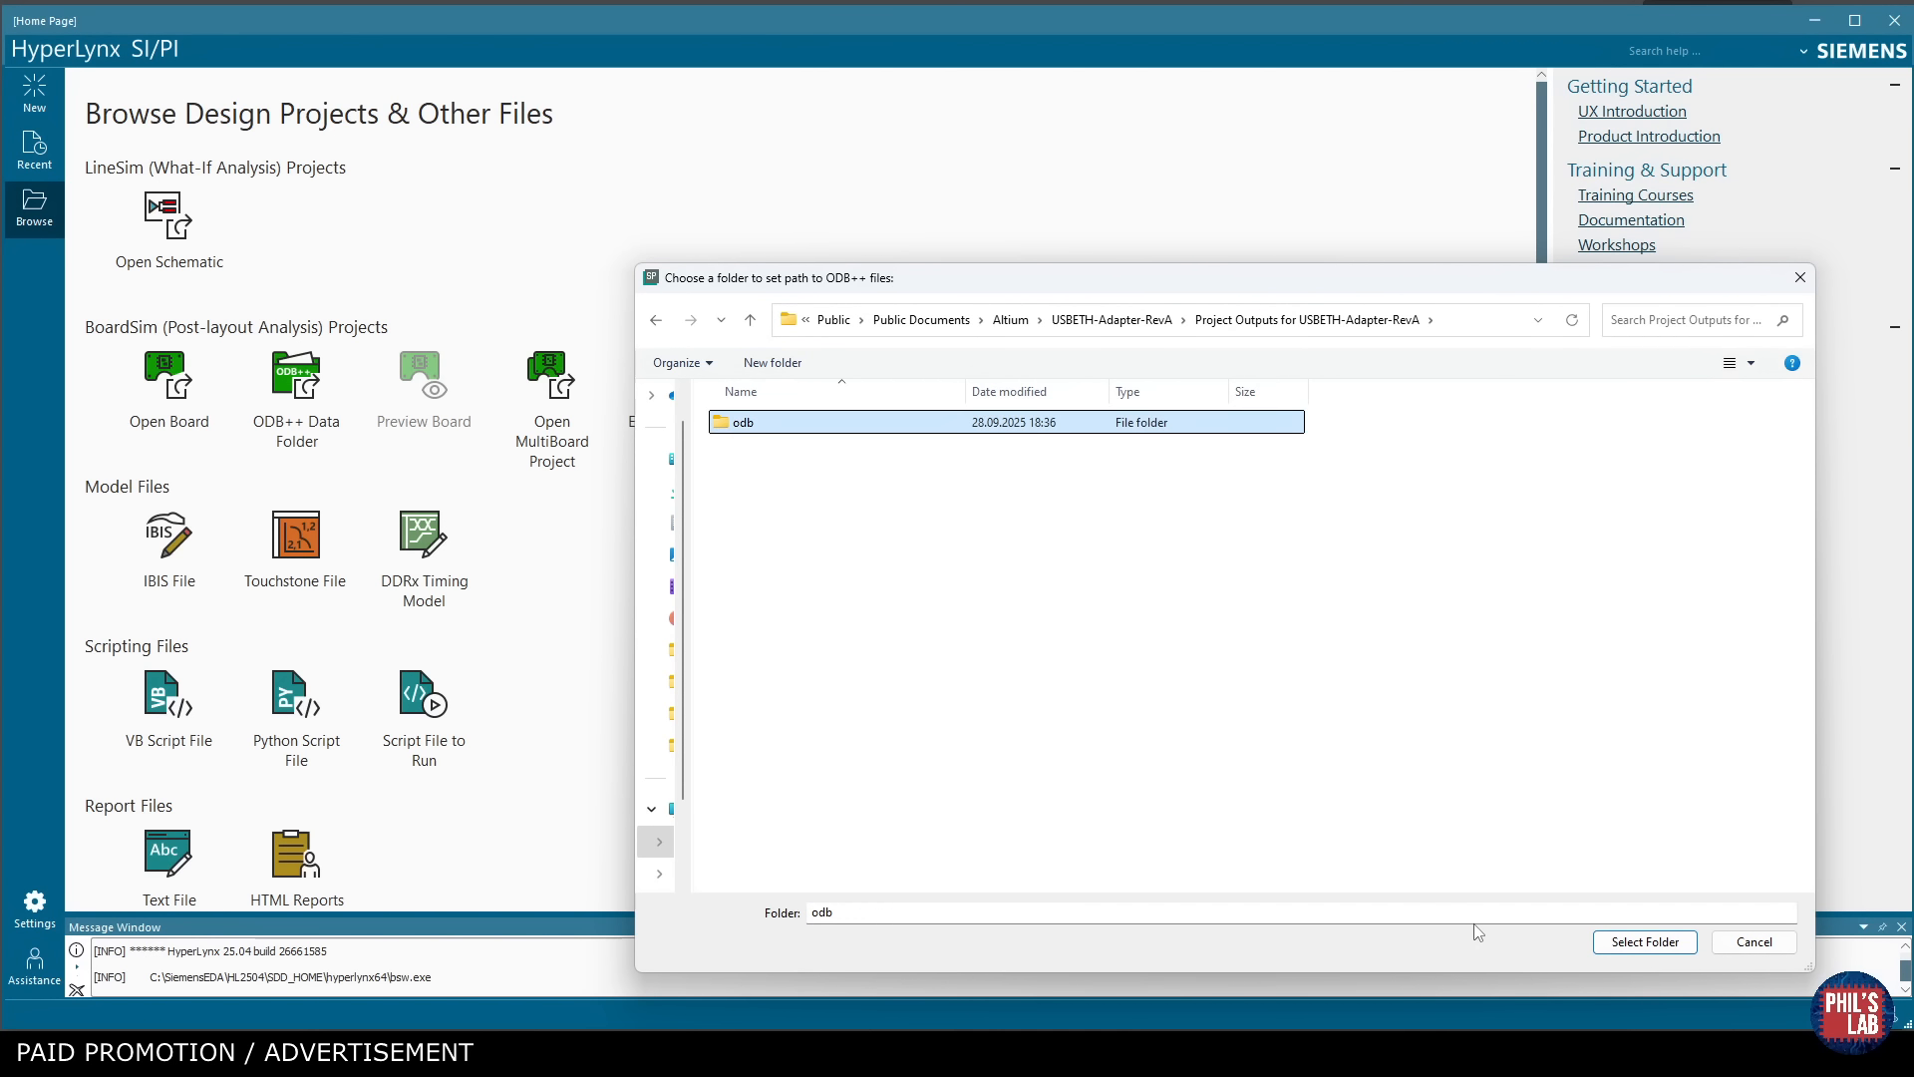
{"action": "left_click", "coordinate": [1645, 942]}
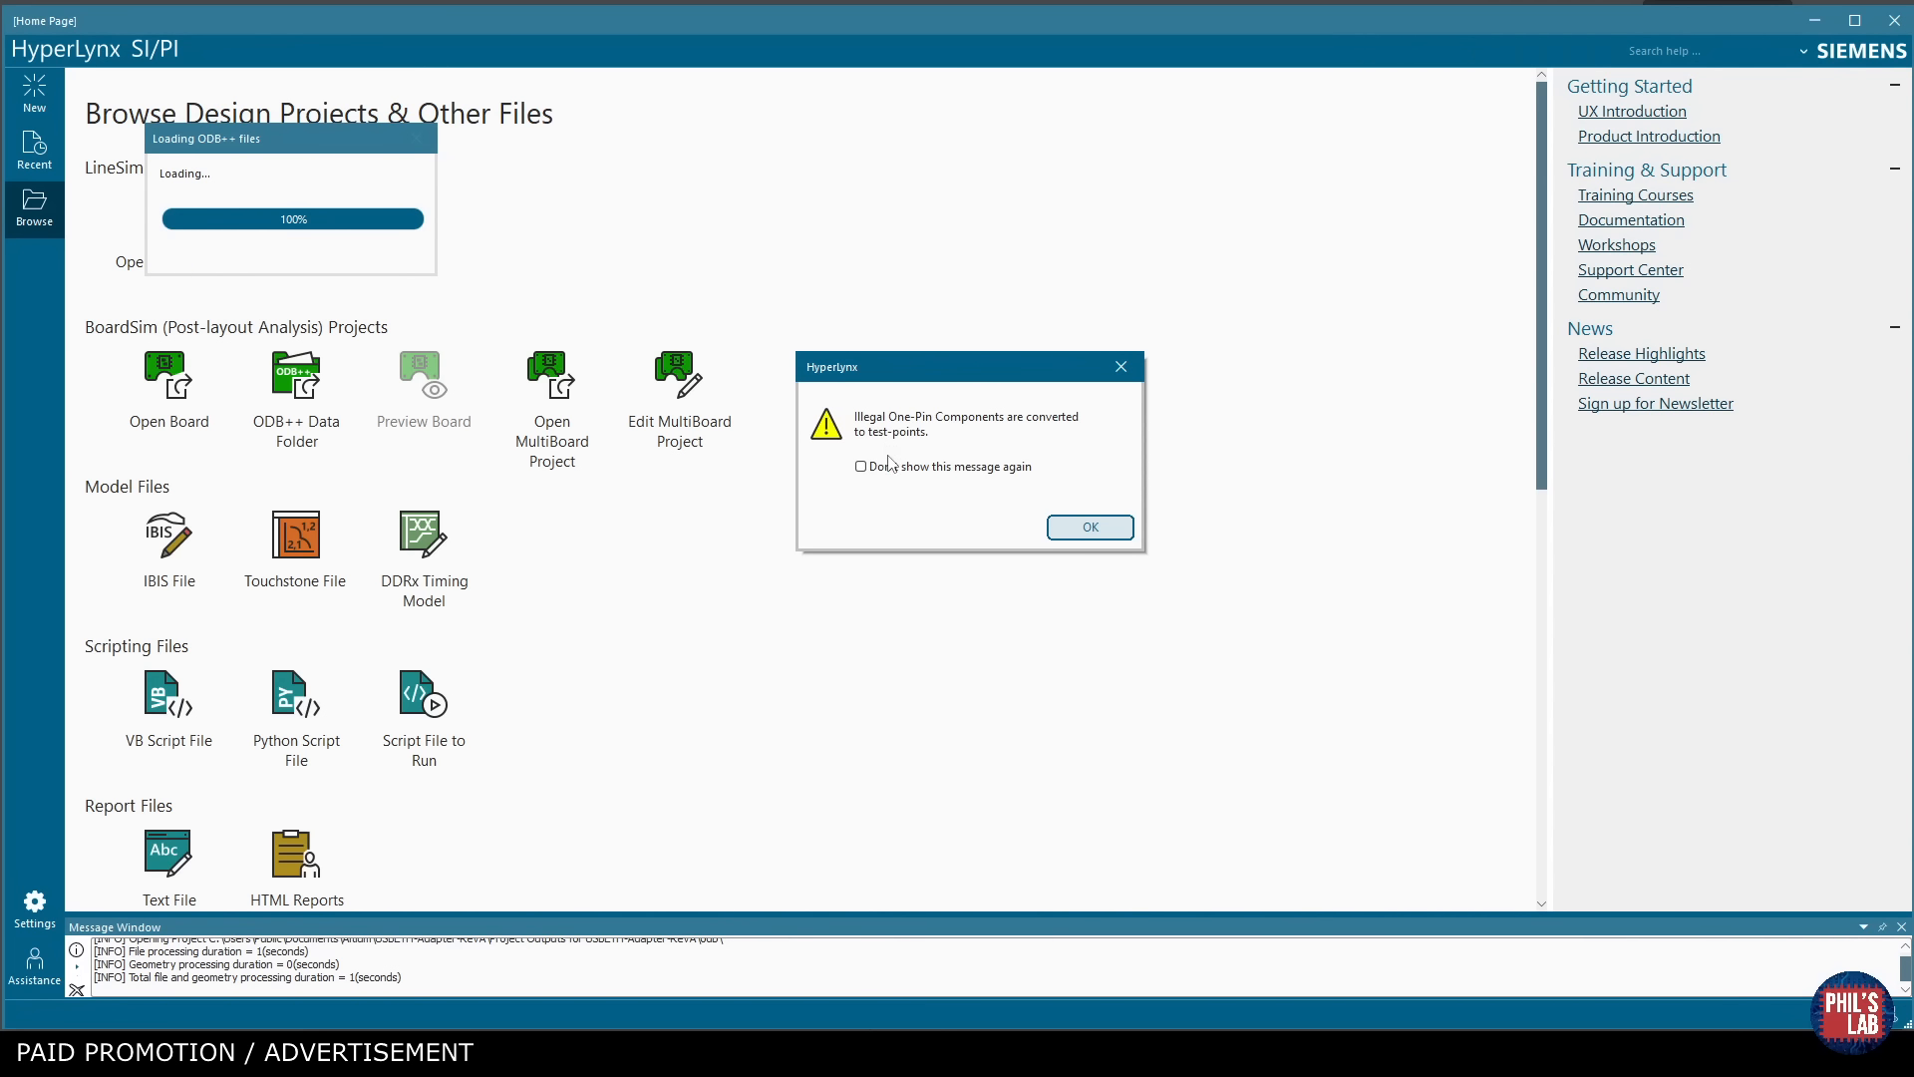
{"action": "left_click", "coordinate": [1091, 527]}
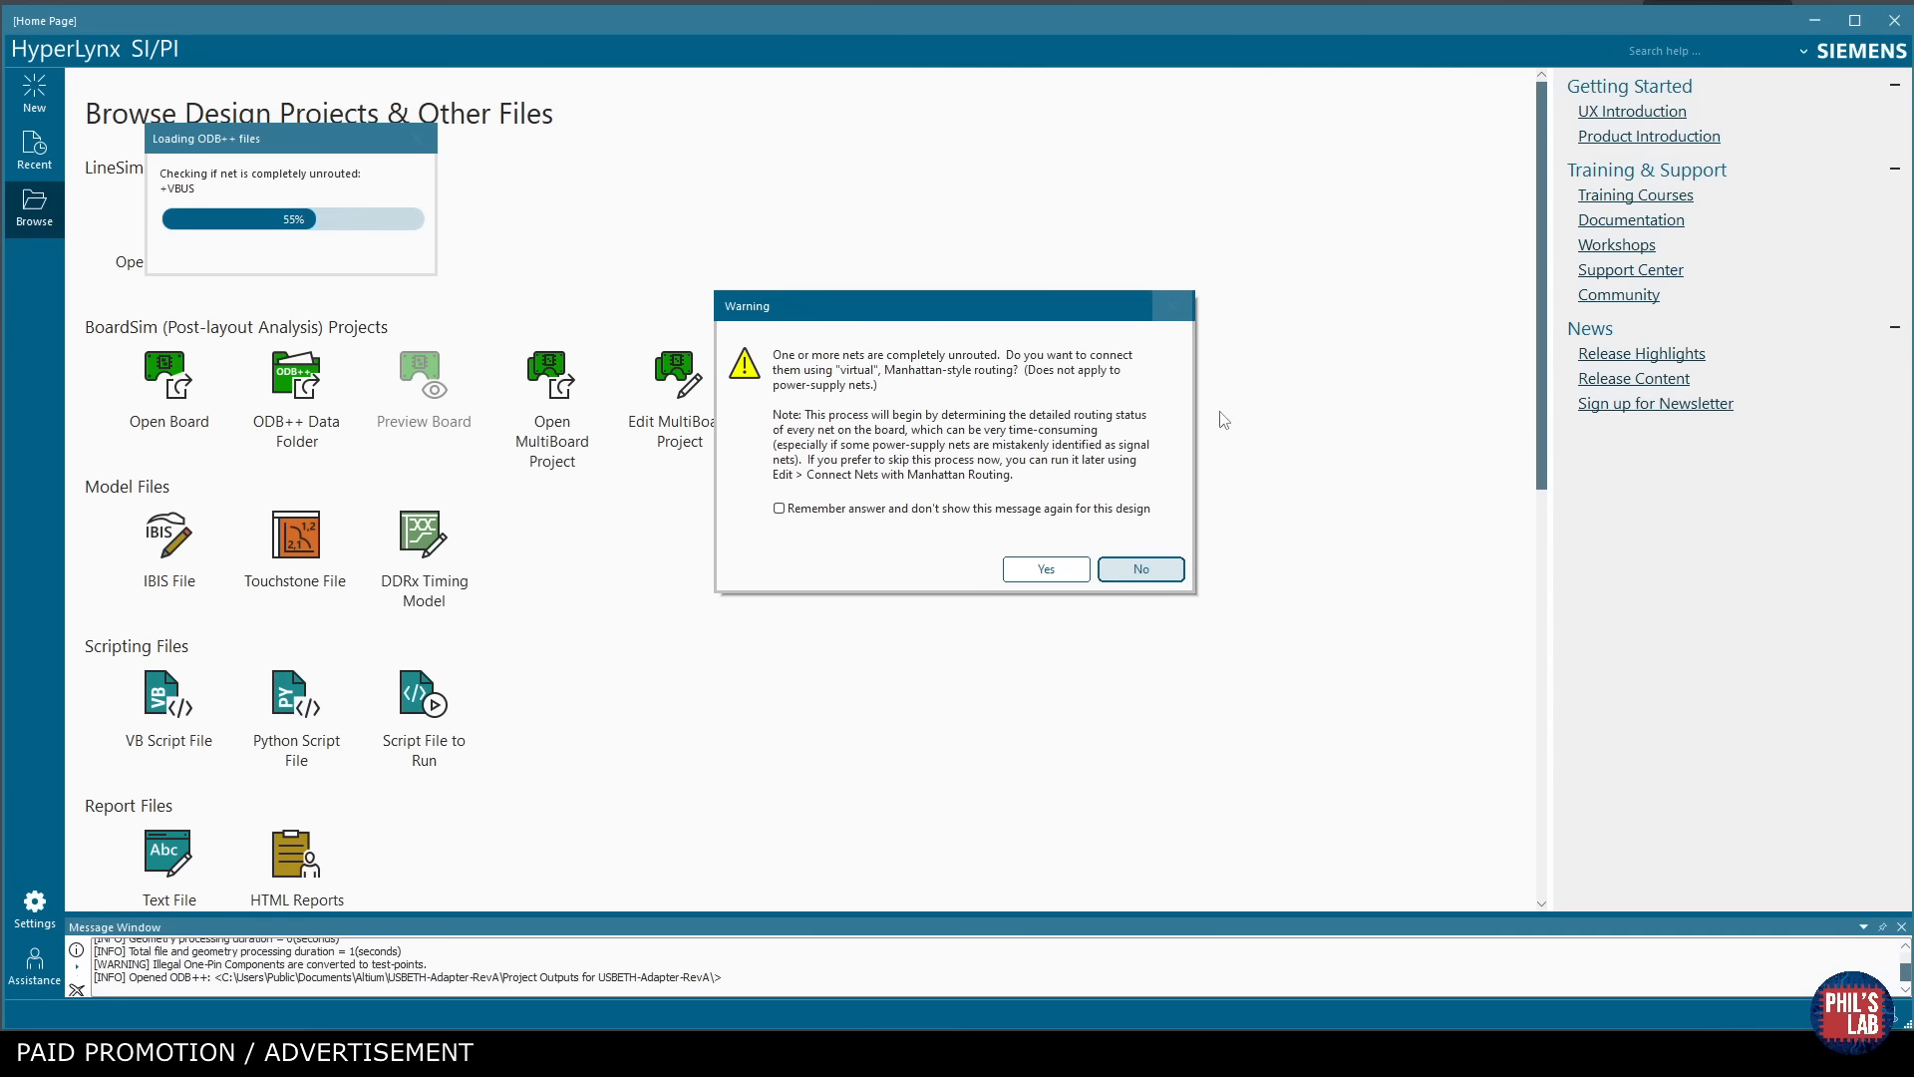
{"action": "left_click", "coordinate": [1170, 580]}
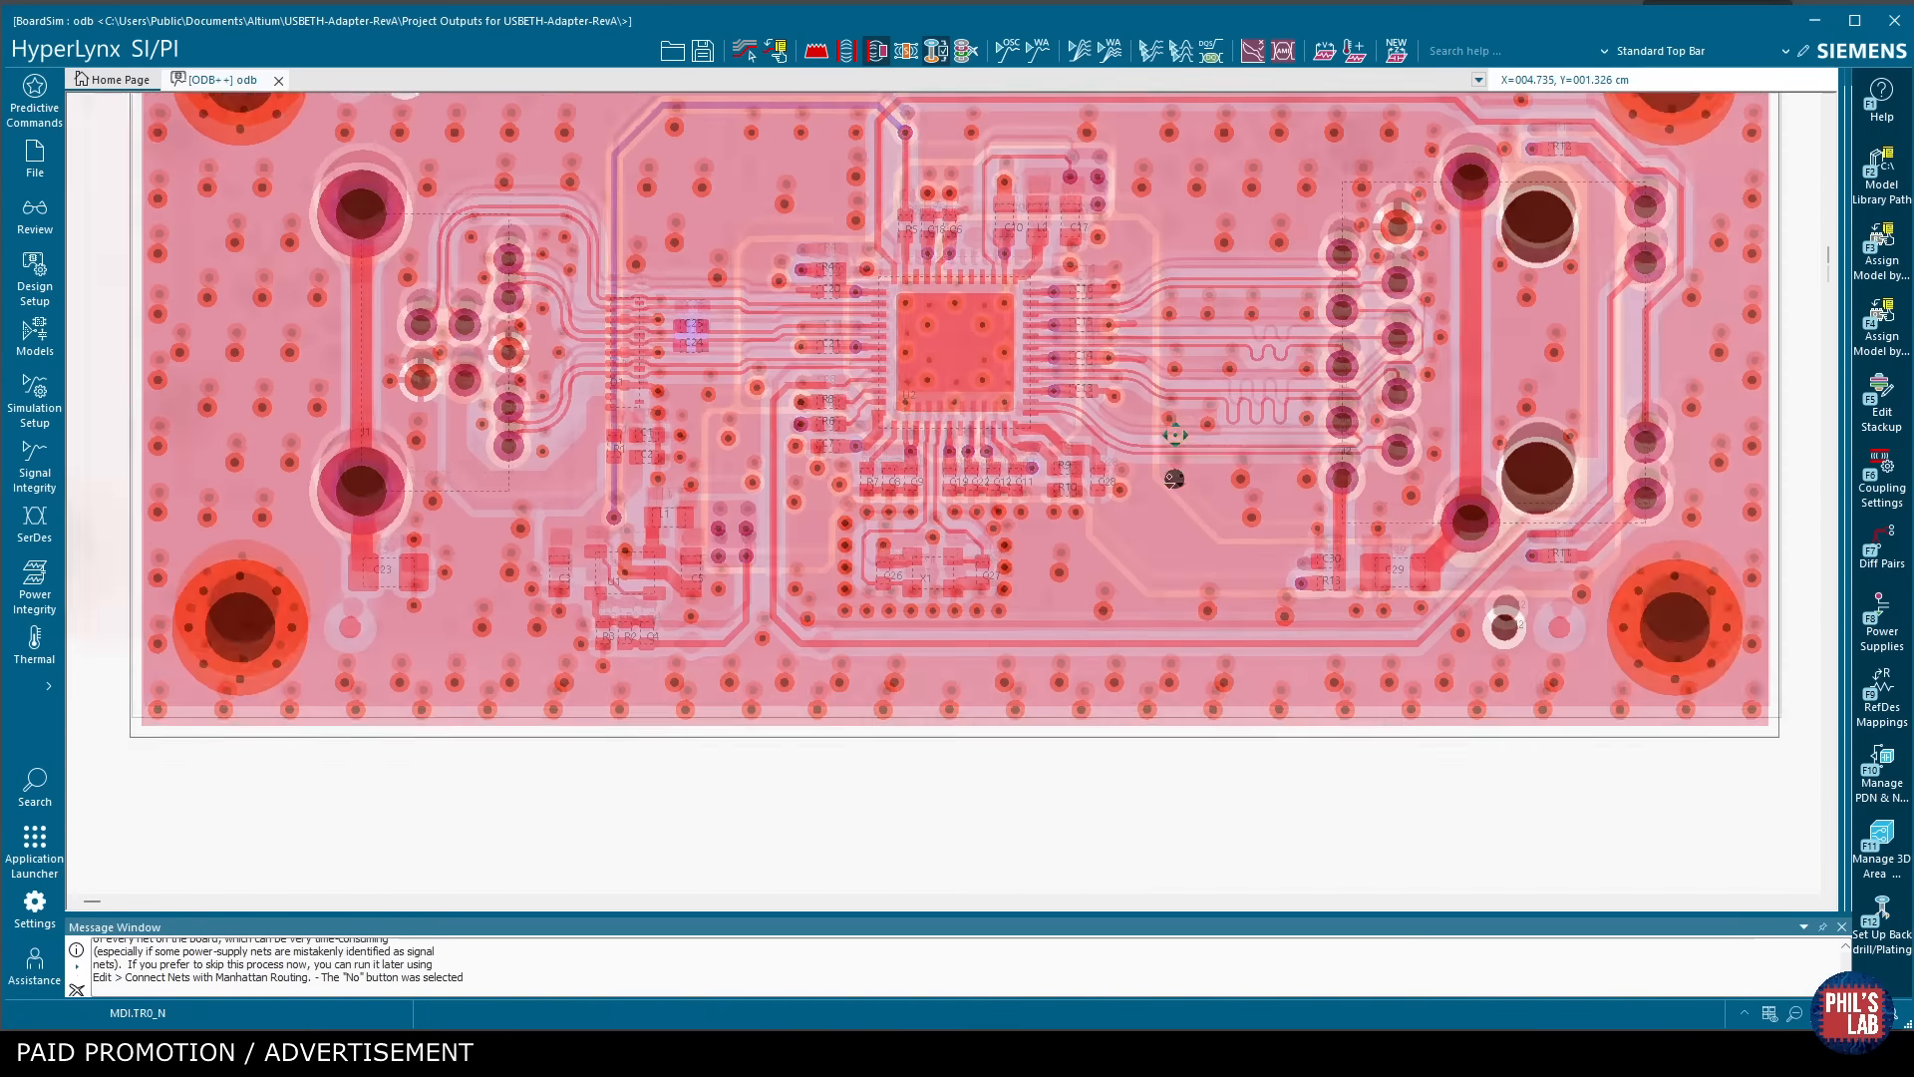
Inspect the imported board layout around the central controller, its decoupling capacitors and the differential pairs towards the connector.
{"action": "left_click_drag", "start_coordinate": [1176, 435], "coordinate": [1087, 544]}
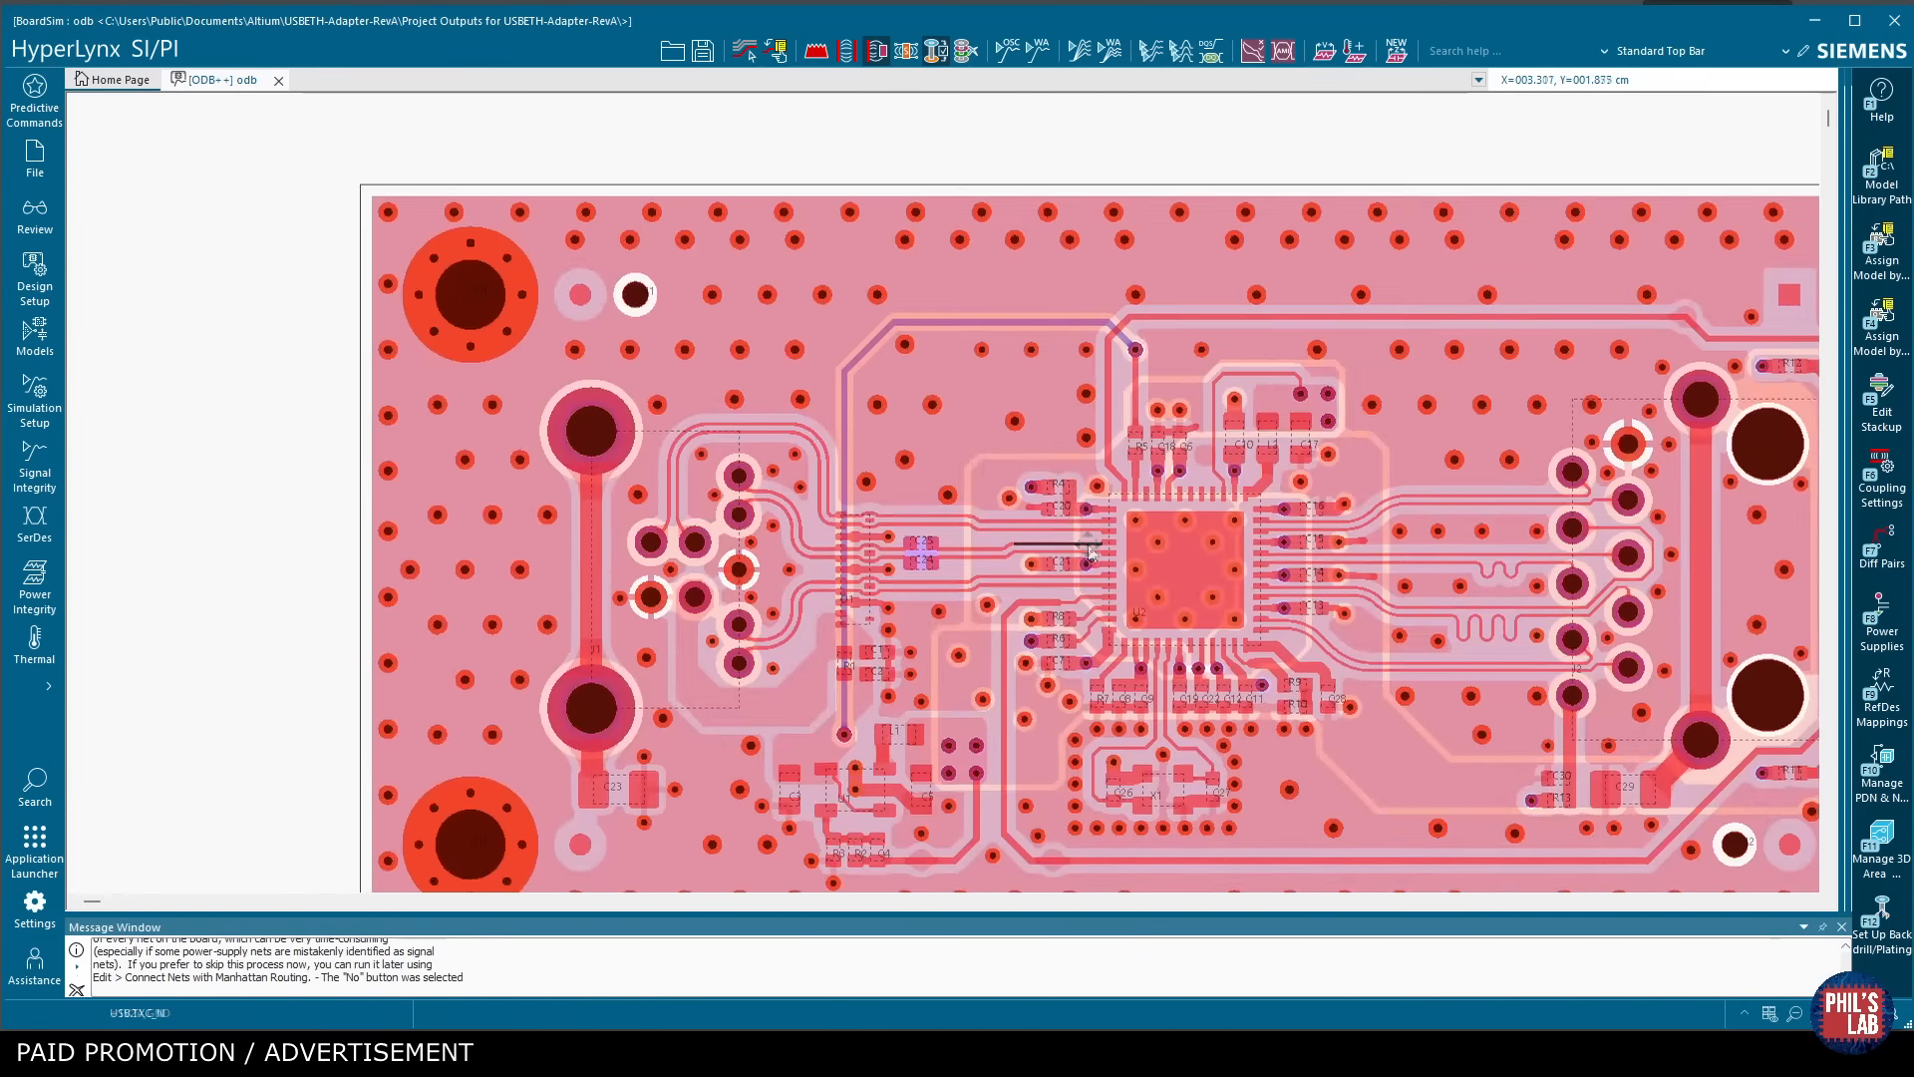
{"action": "scroll", "coordinate": [1089, 551], "scroll_direction": "down", "scroll_amount": 3}
{"action": "scroll", "coordinate": [1094, 548], "scroll_direction": "up", "scroll_amount": 5}
{"action": "scroll", "coordinate": [1094, 548], "scroll_direction": "down", "scroll_amount": 4}
{"action": "scroll", "coordinate": [1093, 548], "scroll_direction": "up", "scroll_amount": 2}
{"action": "scroll", "coordinate": [1224, 499], "scroll_direction": "up", "scroll_amount": 7}
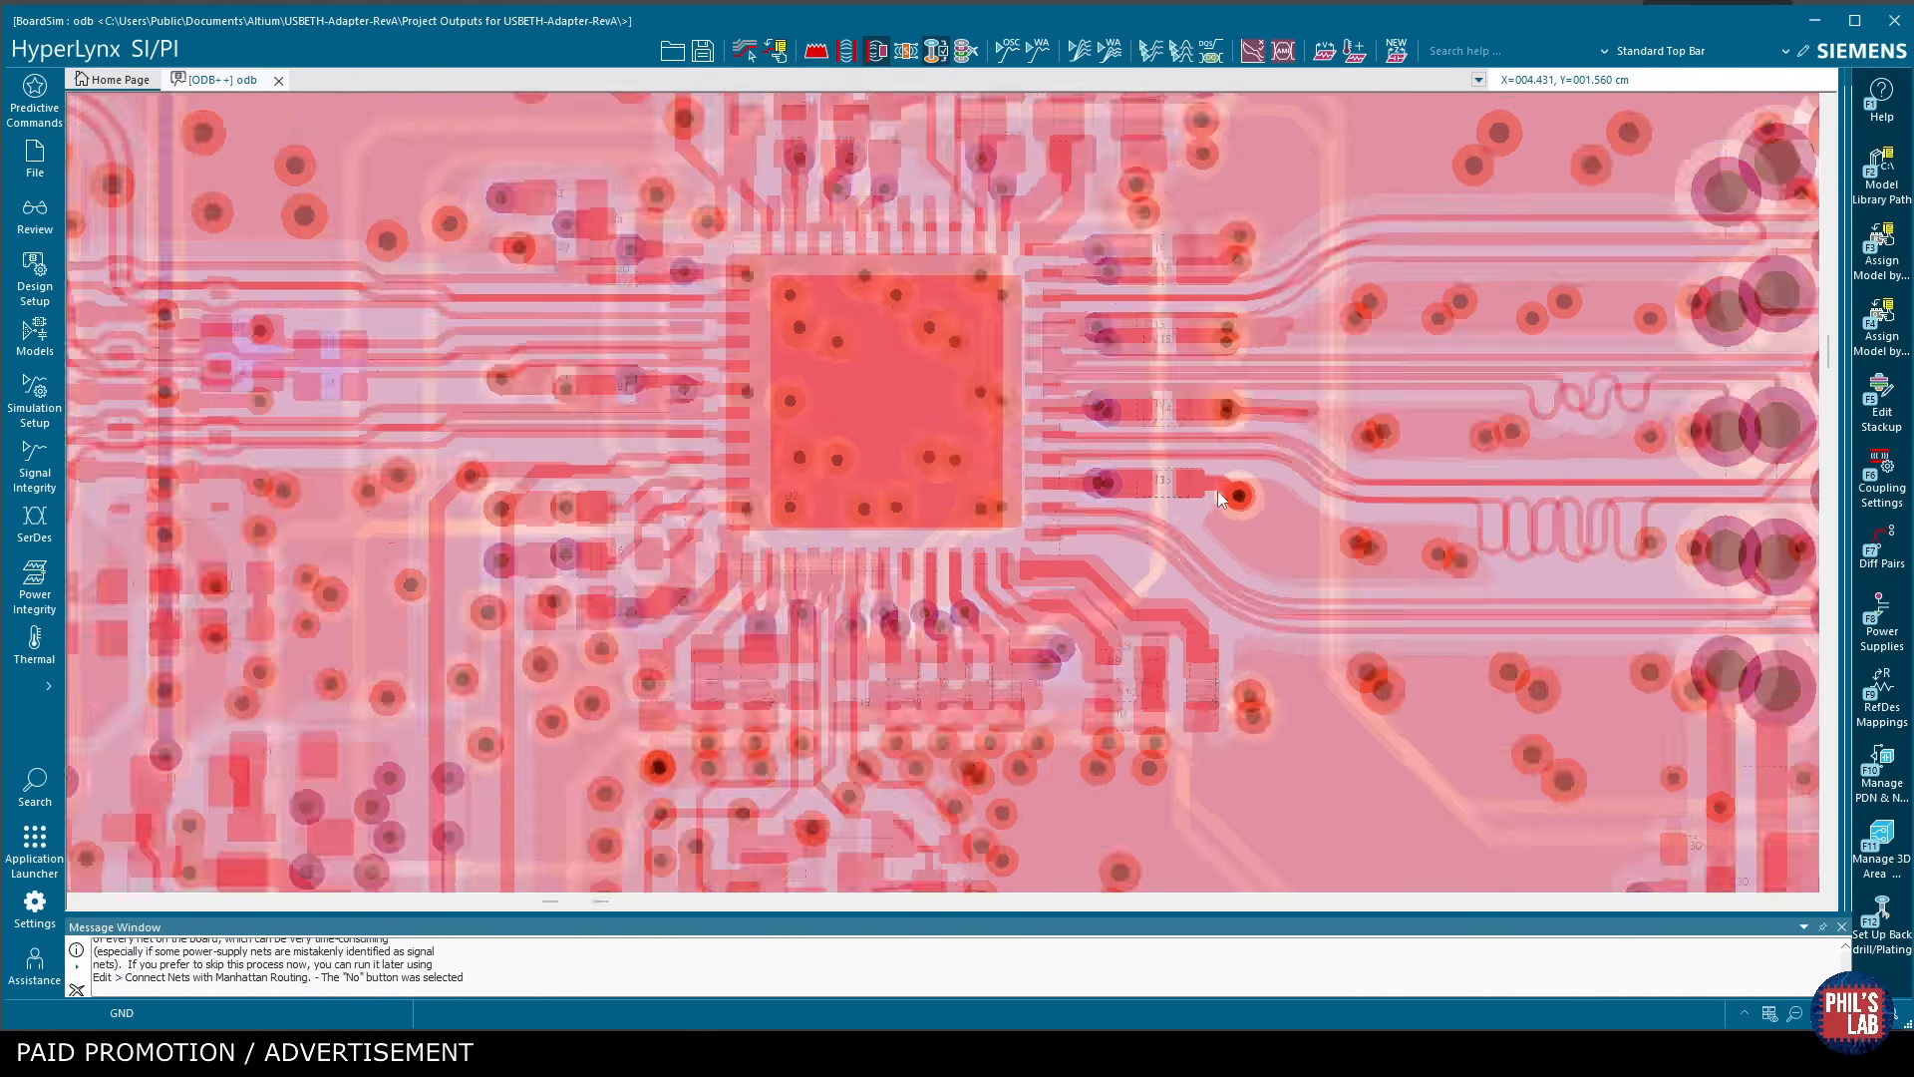
{"action": "scroll", "coordinate": [1223, 500], "scroll_direction": "up", "scroll_amount": 6}
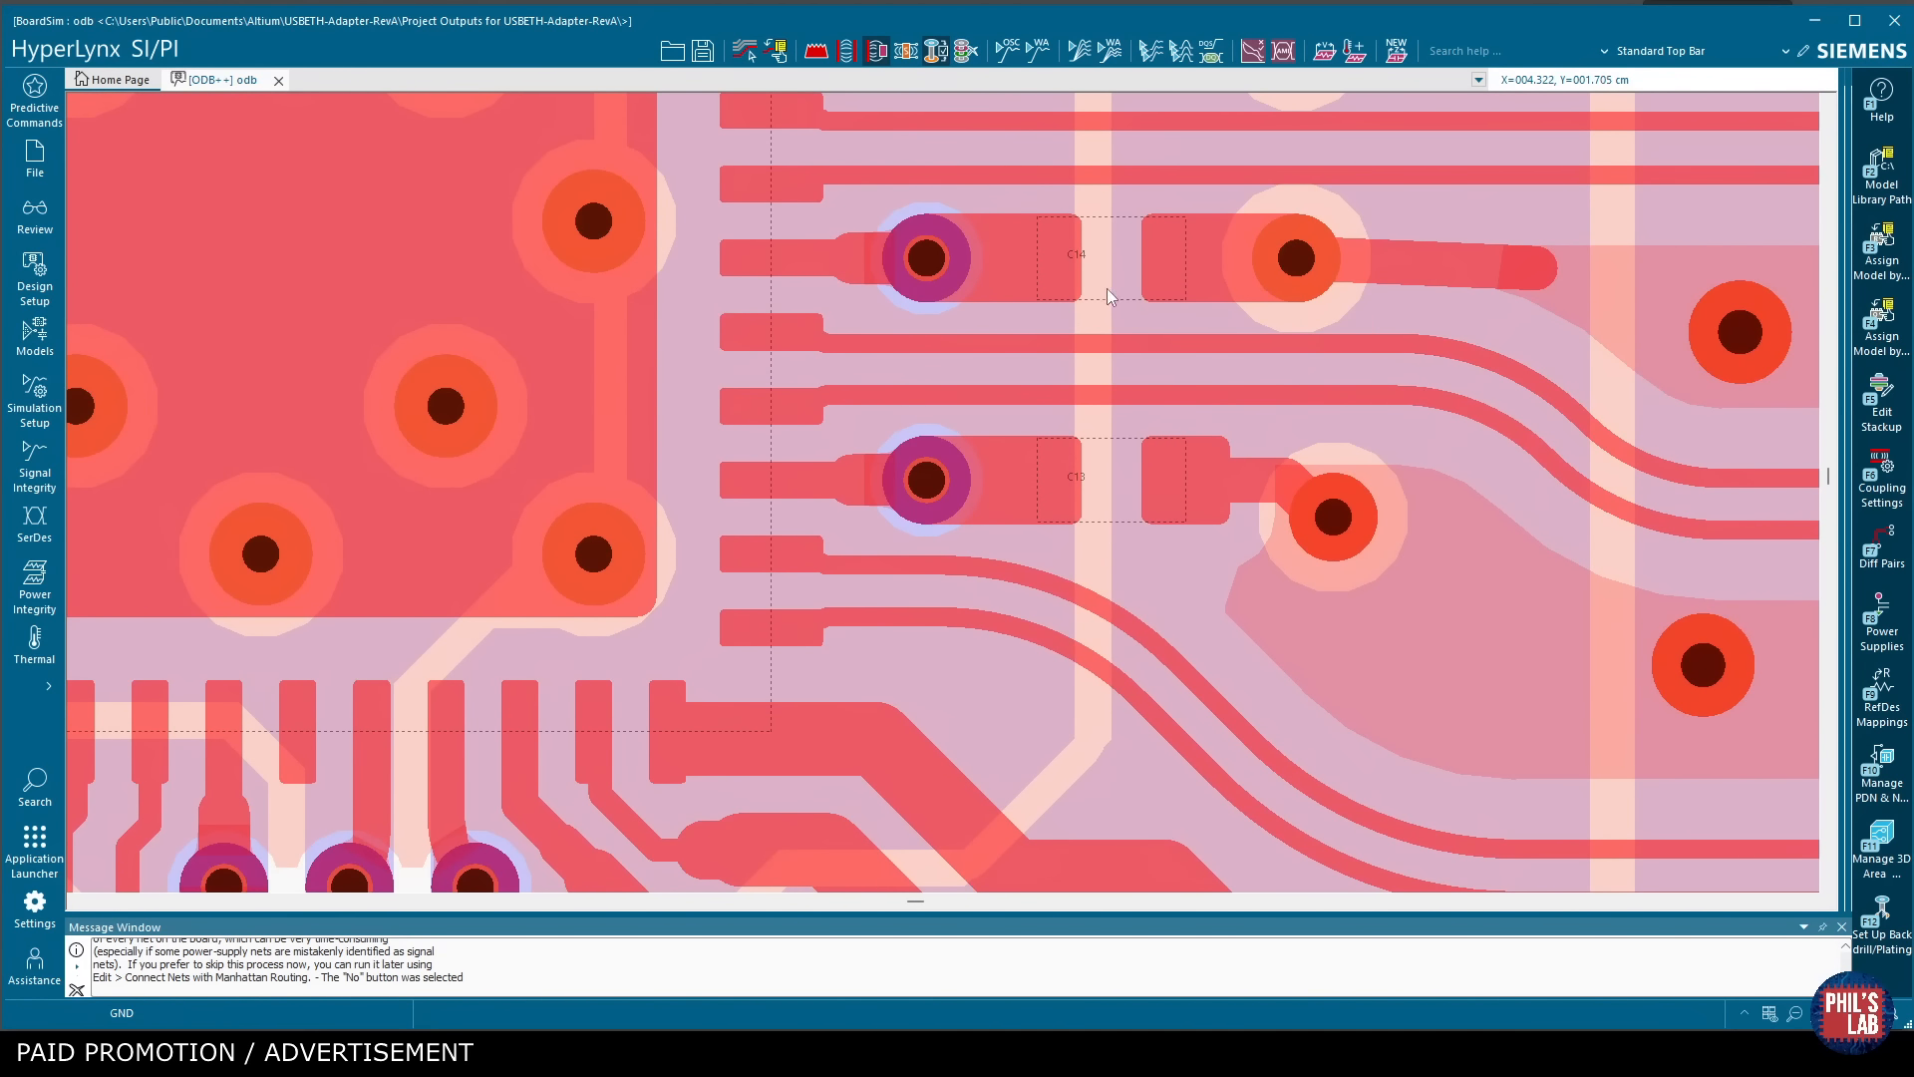
{"action": "scroll", "coordinate": [1151, 581], "scroll_direction": "down", "scroll_amount": 2}
{"action": "scroll", "coordinate": [1140, 590], "scroll_direction": "down", "scroll_amount": 2}
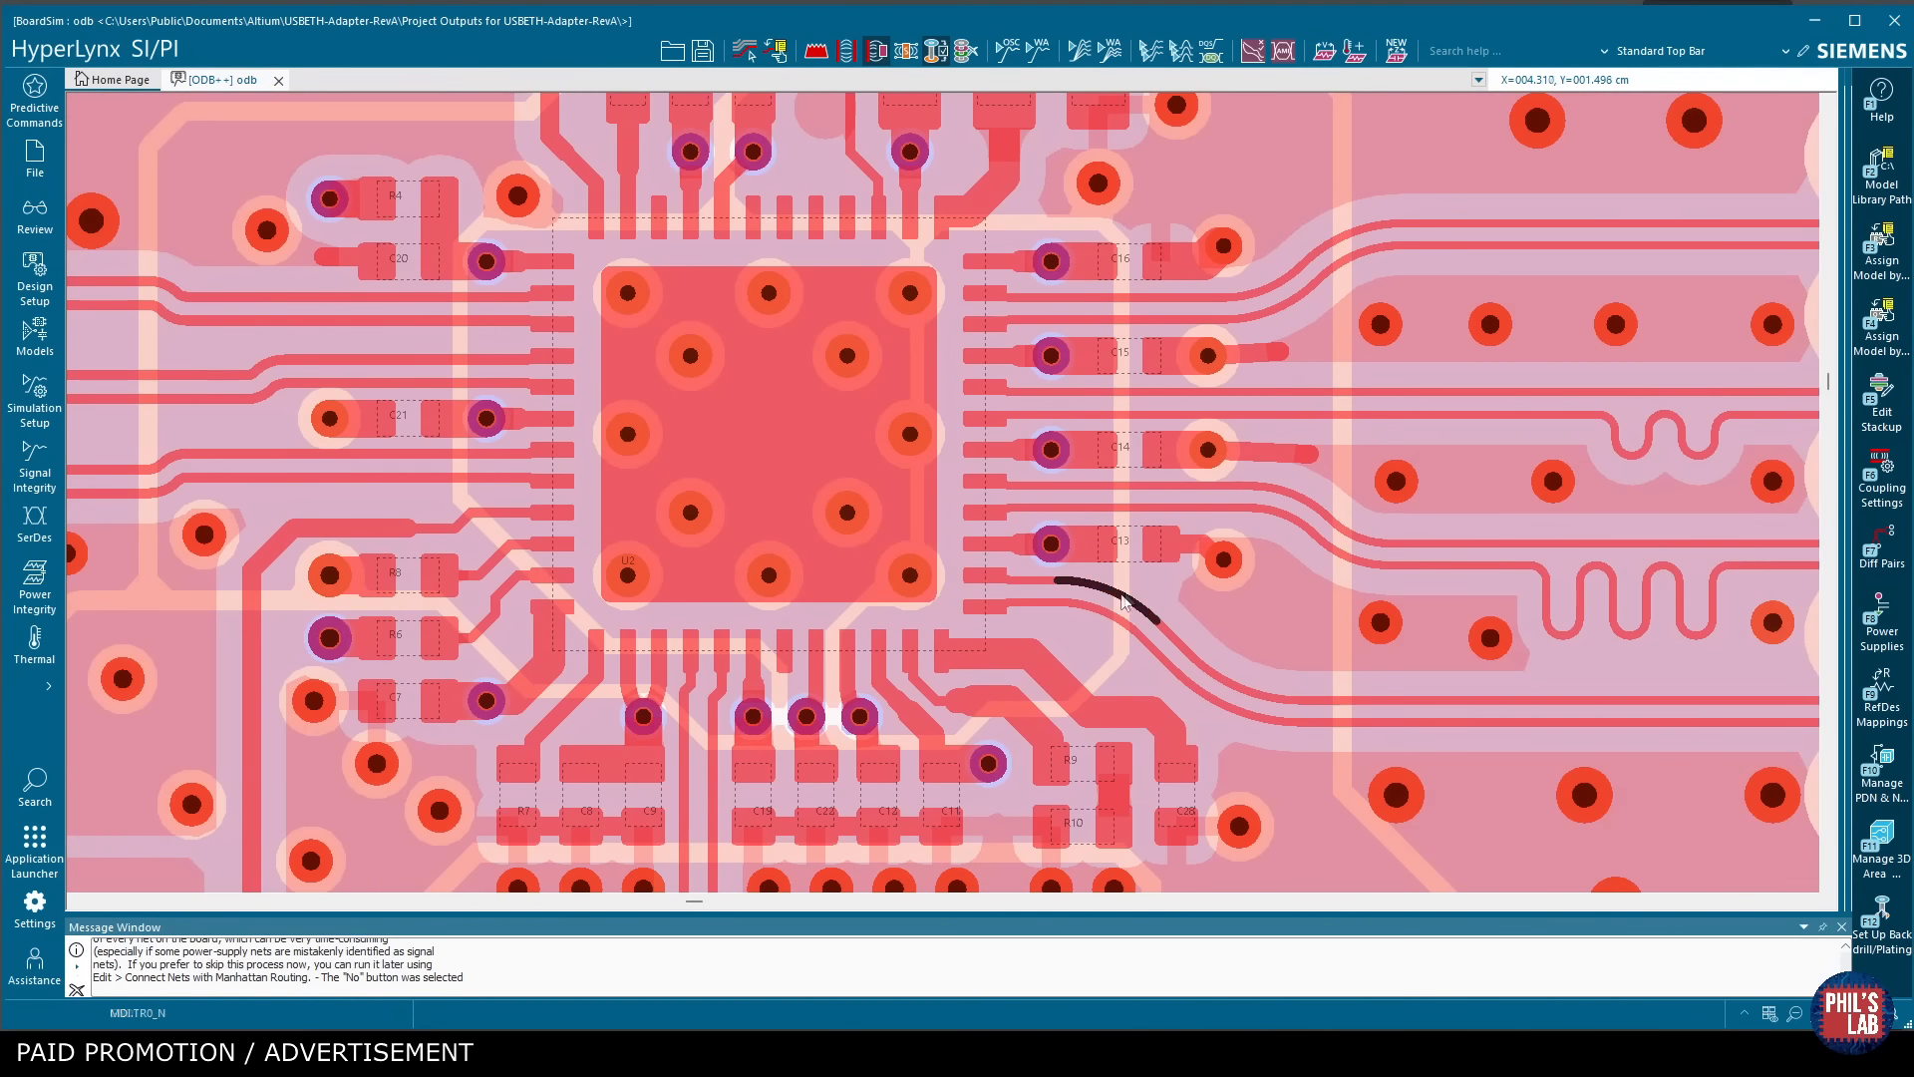
{"action": "scroll", "coordinate": [1107, 609], "scroll_direction": "up", "scroll_amount": 1}
{"action": "scroll", "coordinate": [1101, 614], "scroll_direction": "down", "scroll_amount": 1}
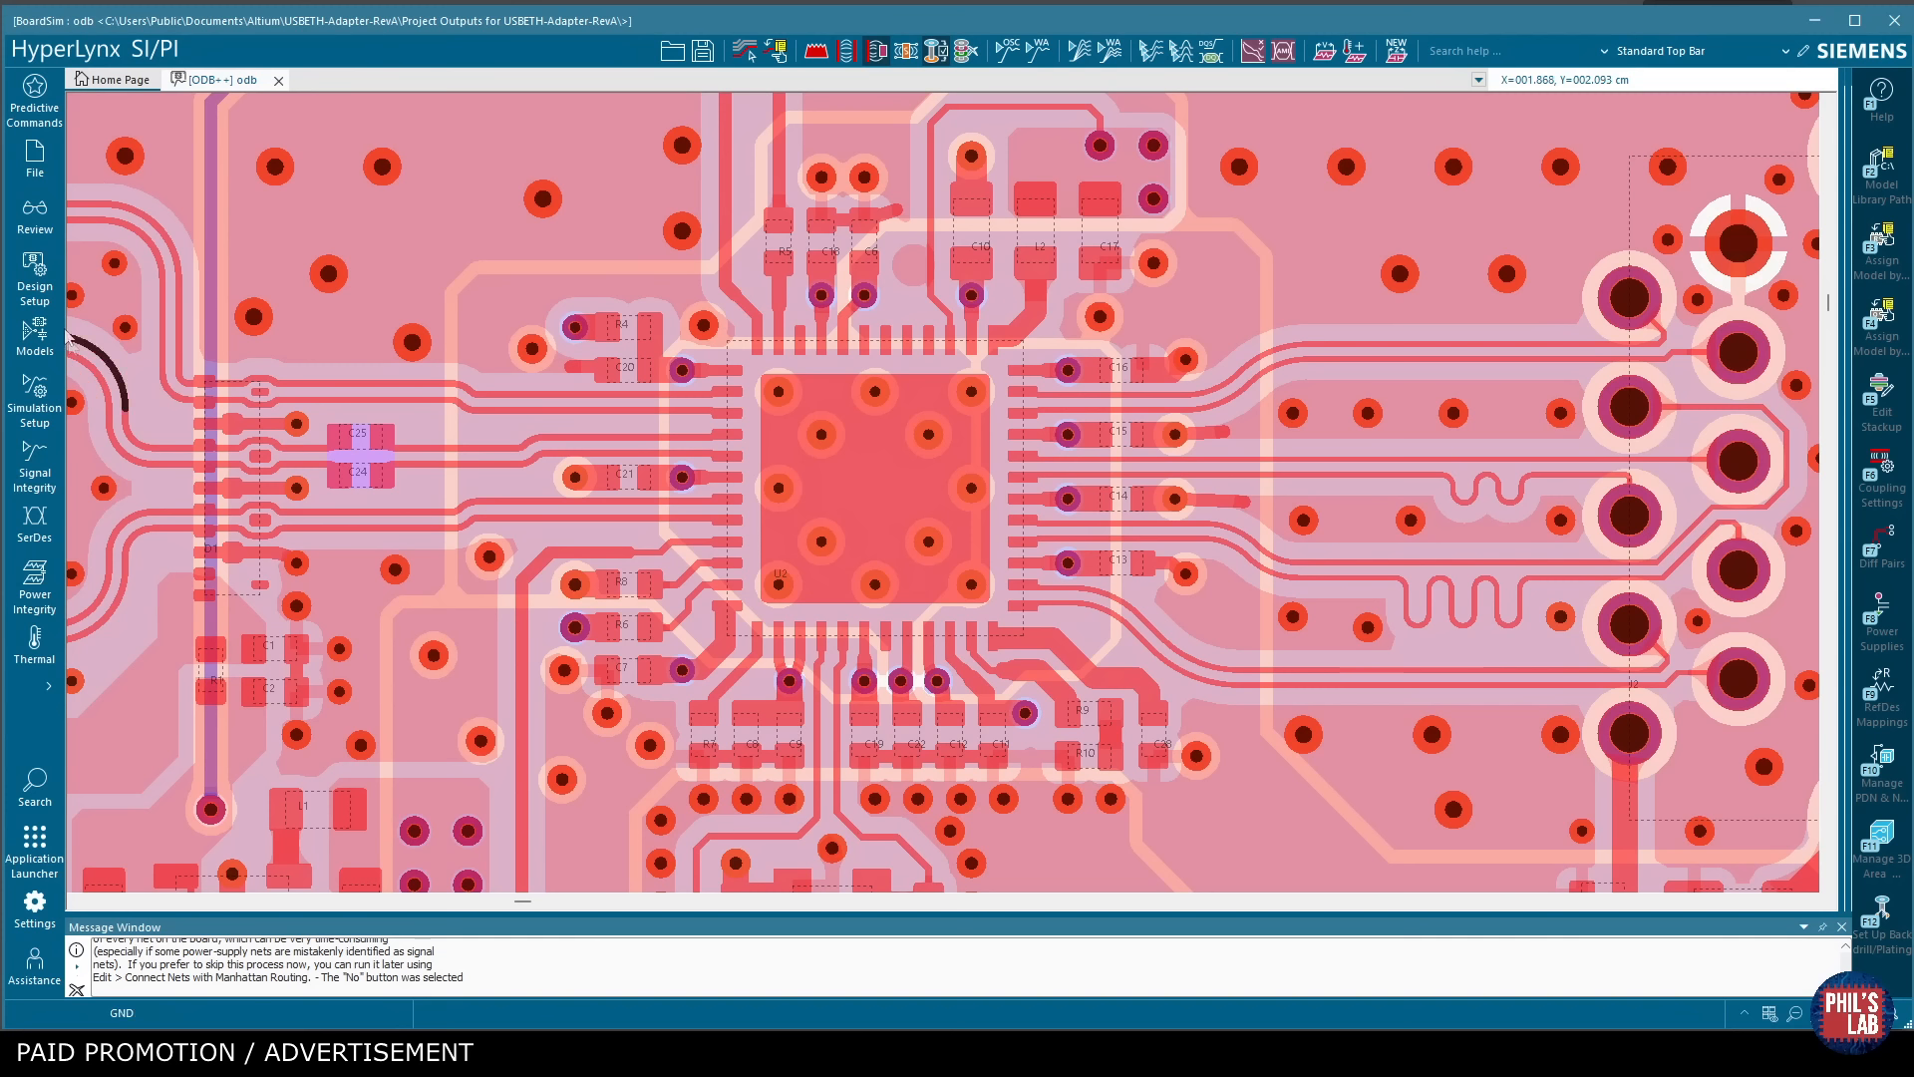
Open the board stackup for editing, review its metal, Z0 planning, manufacturing, custom and basic data, and close it without changes.
{"action": "left_click", "coordinate": [51, 280]}
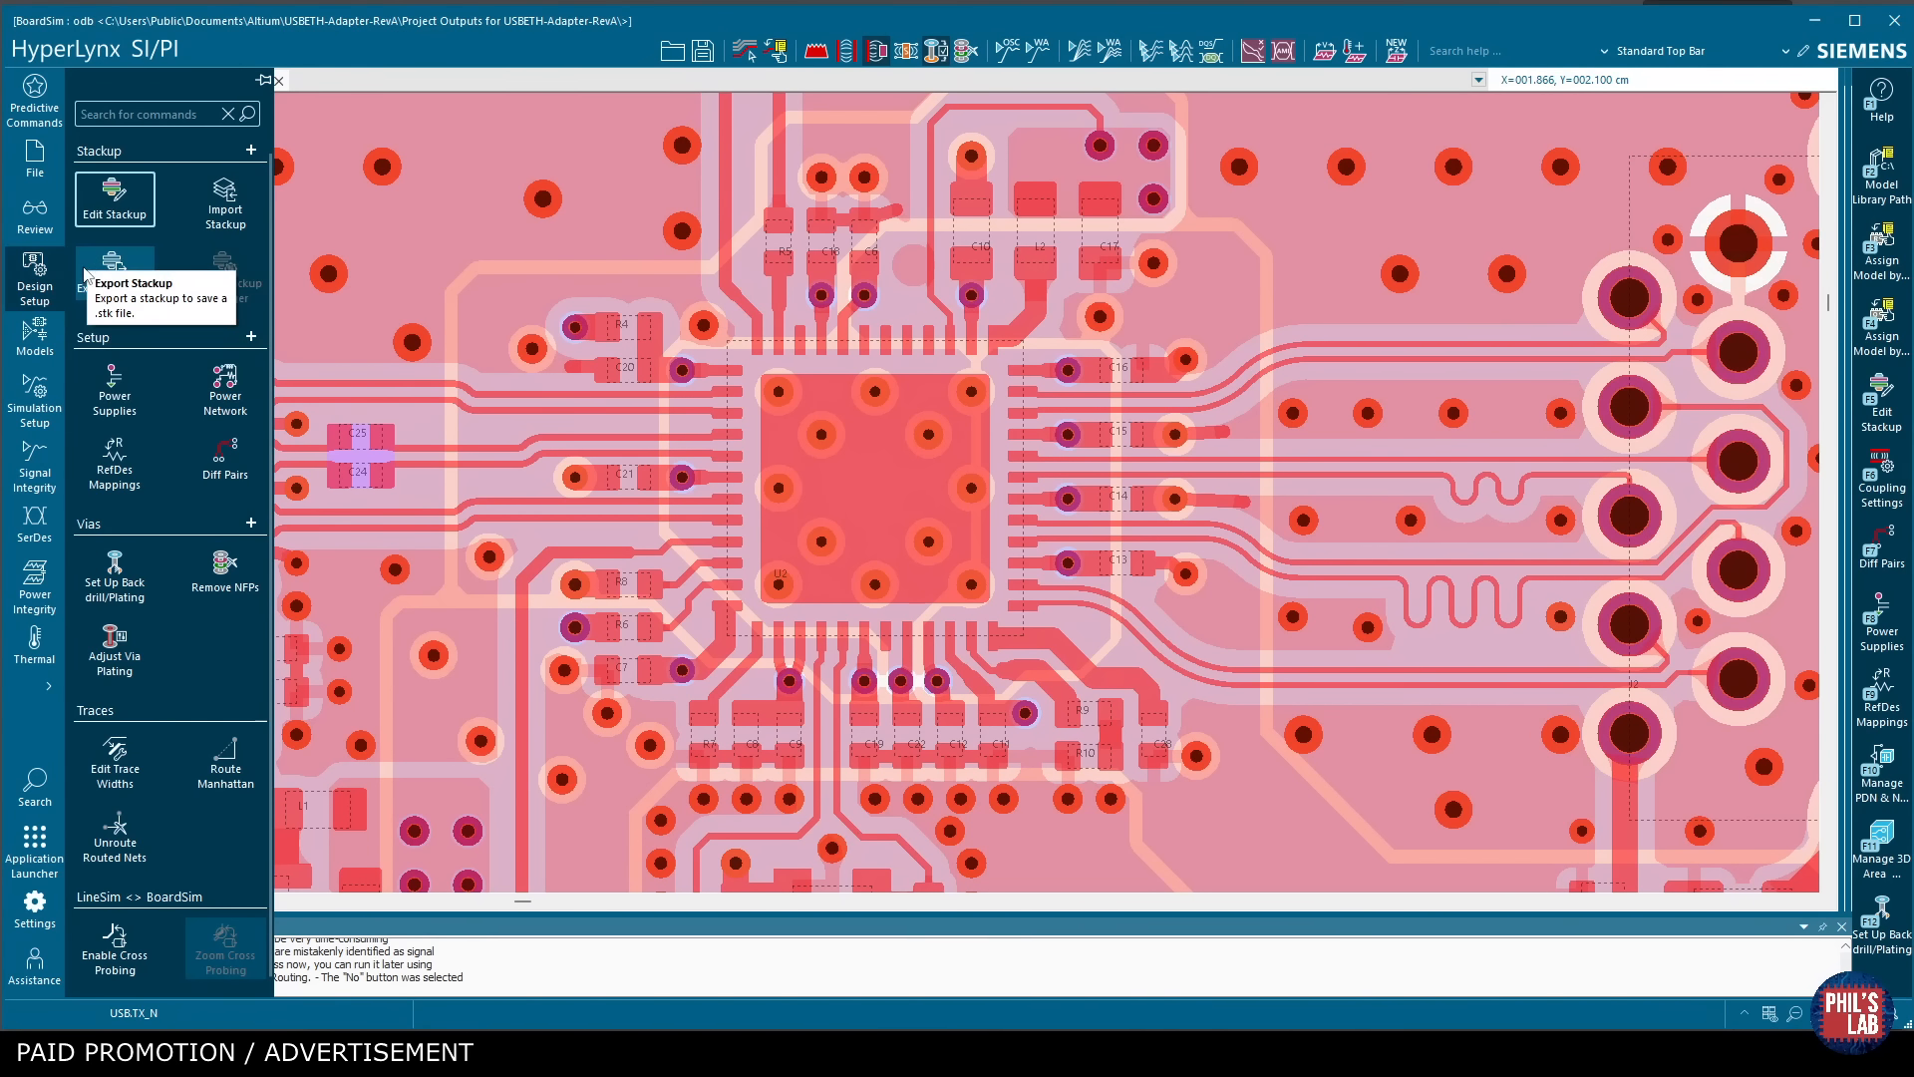
{"action": "left_click", "coordinate": [112, 205]}
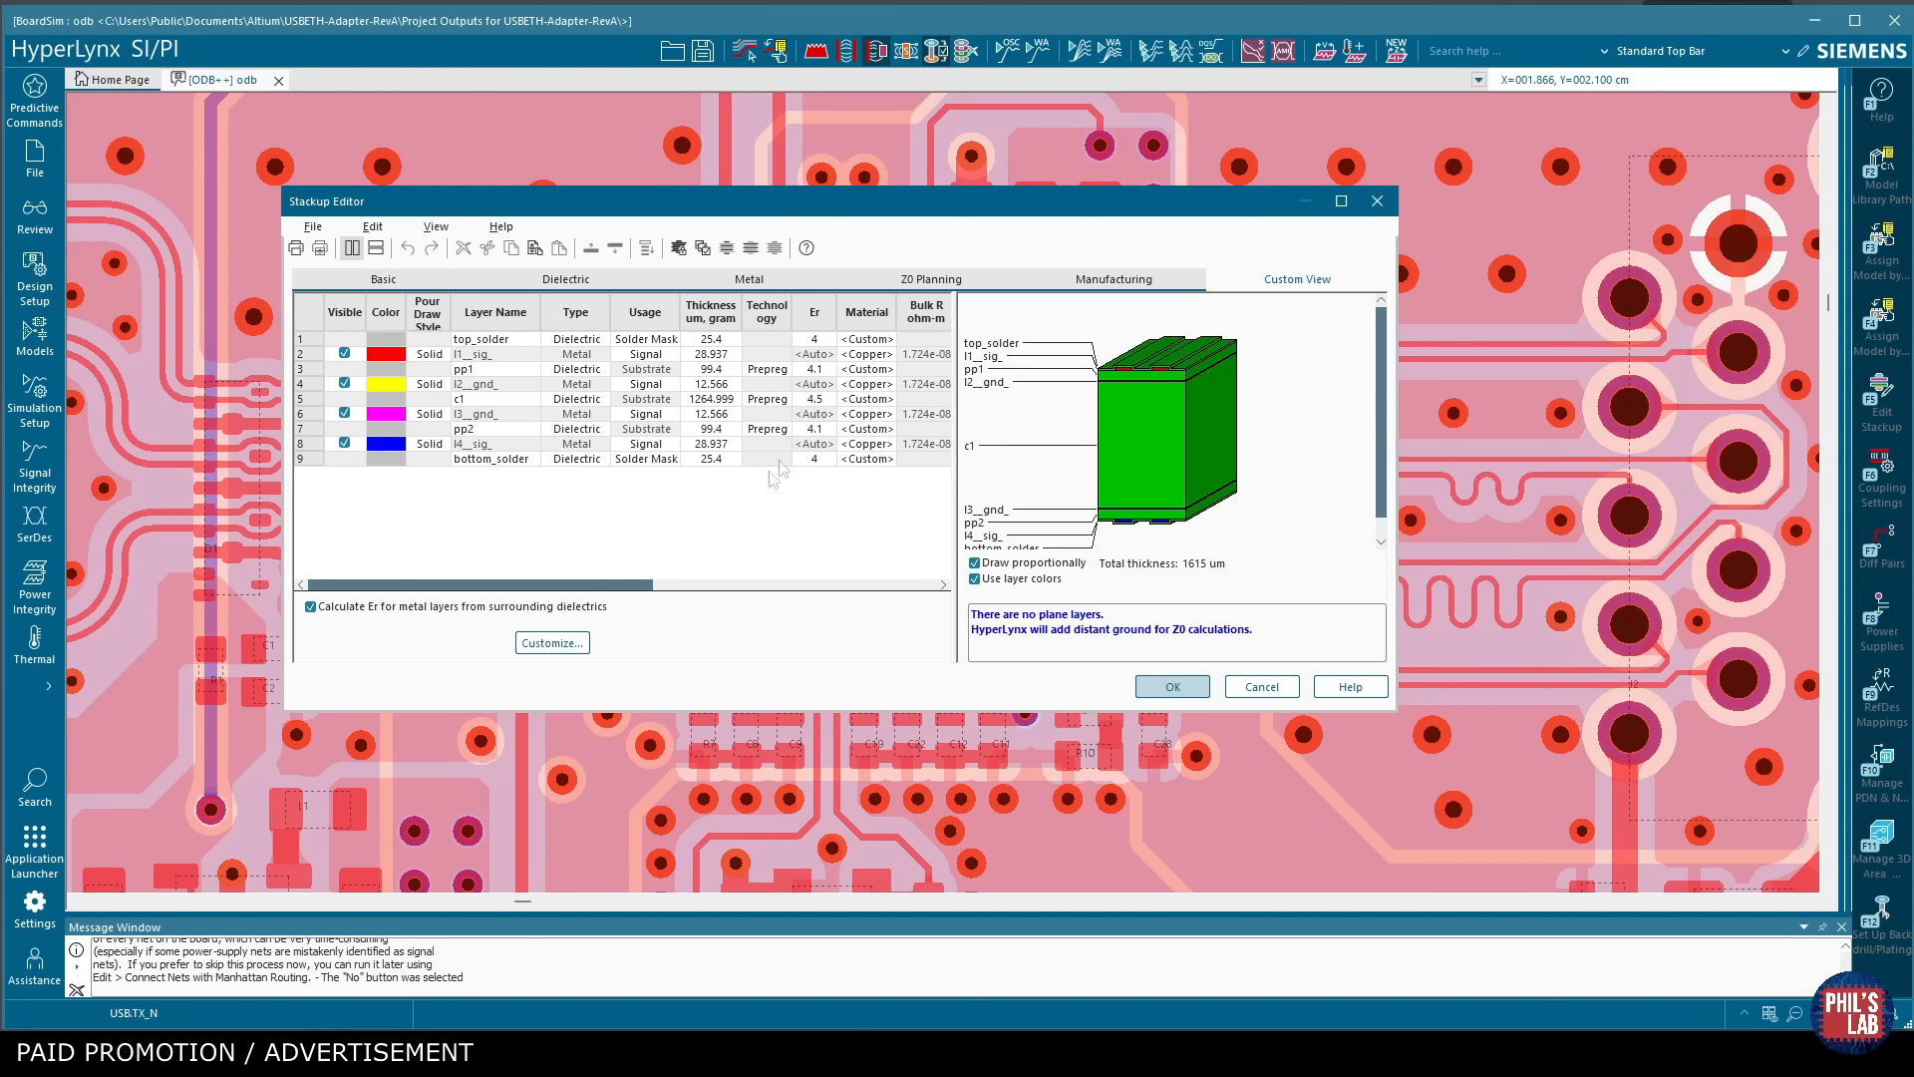
{"action": "left_click", "coordinate": [748, 279]}
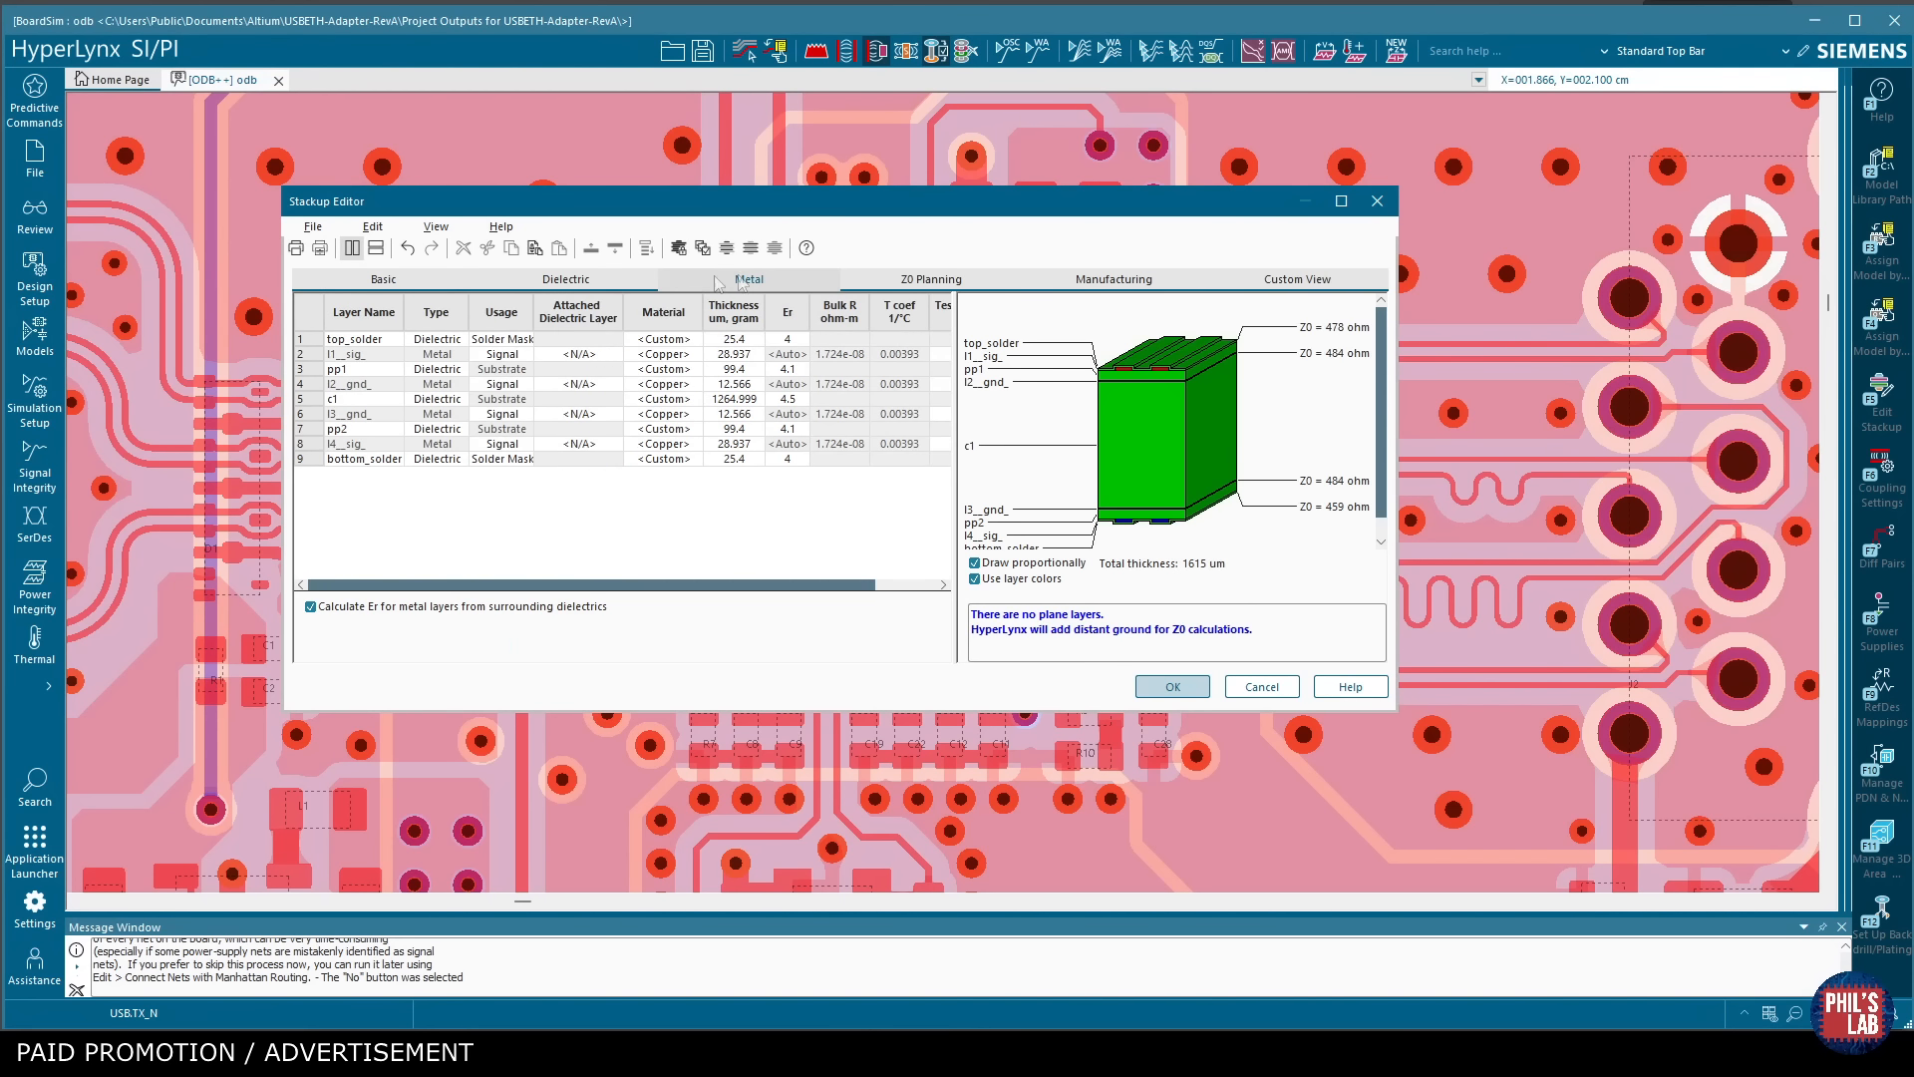
{"action": "left_click", "coordinate": [908, 278]}
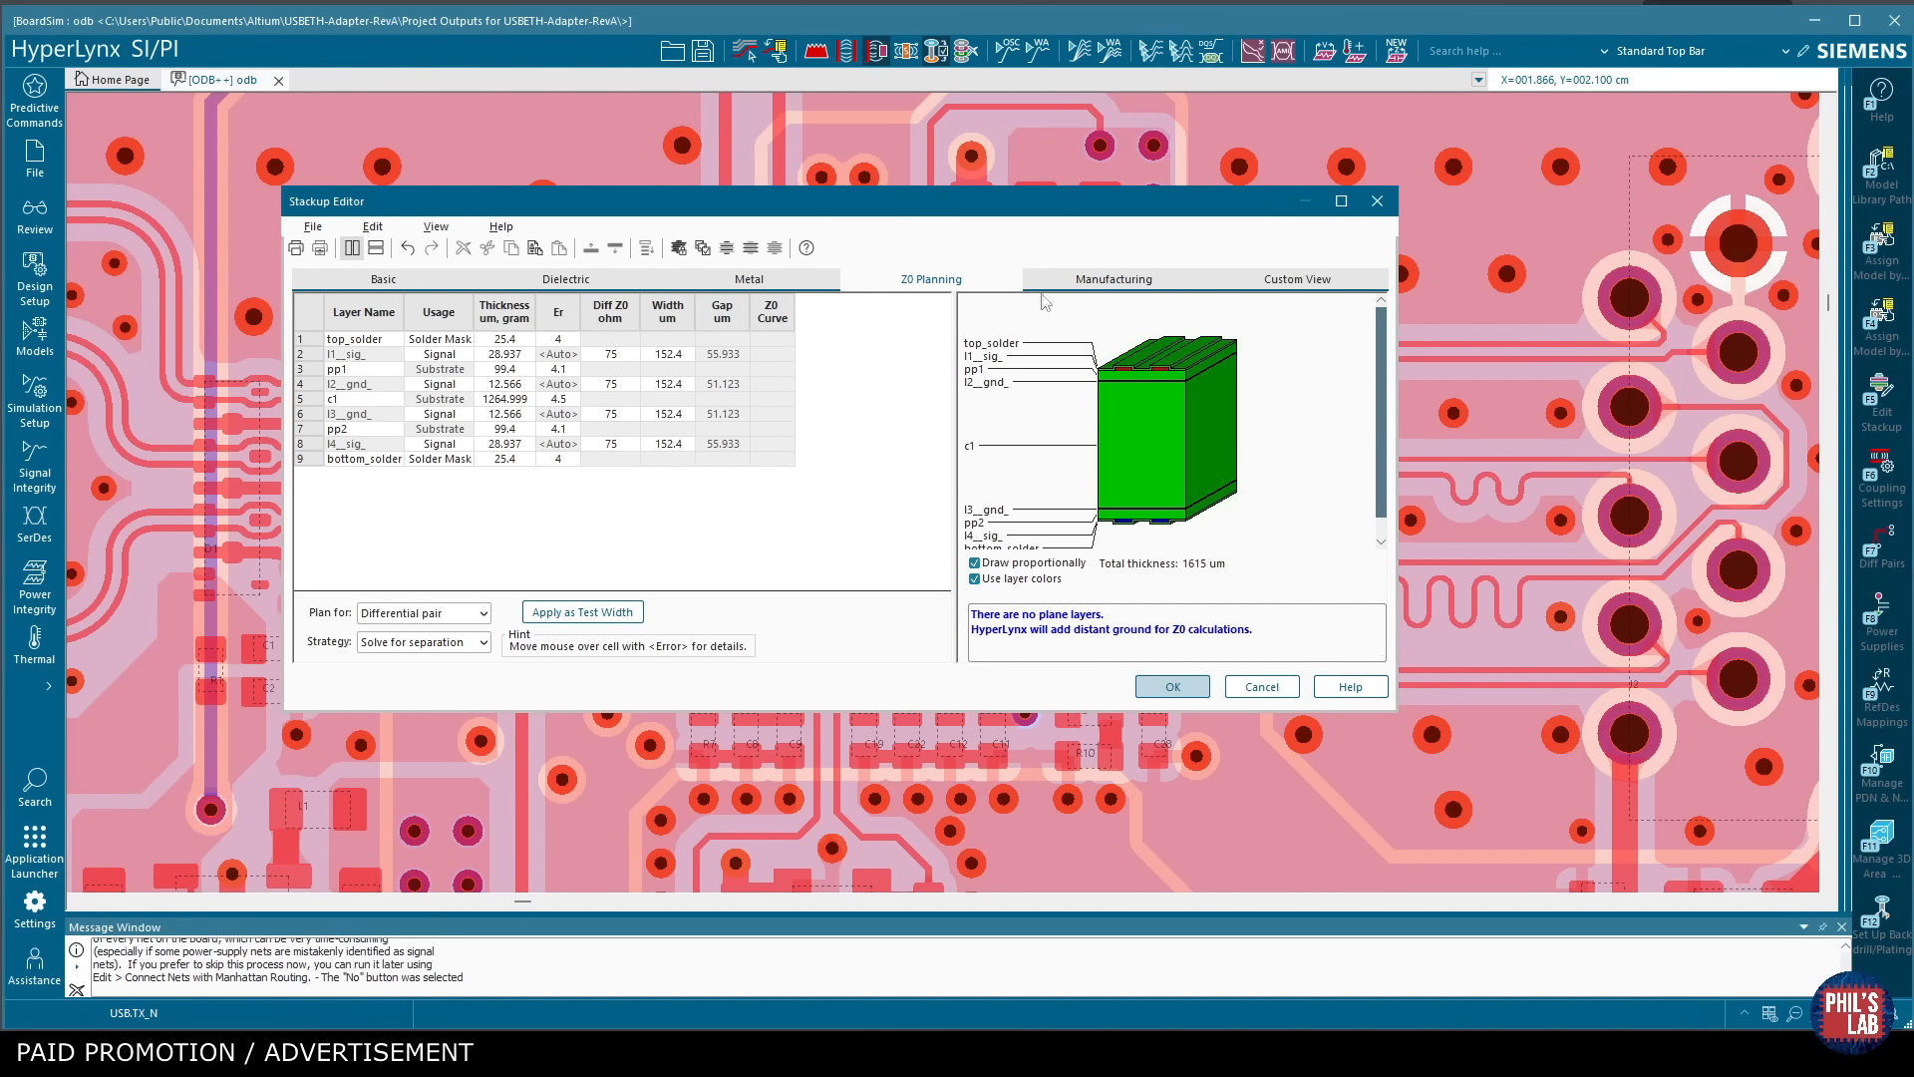
{"action": "left_click", "coordinate": [1075, 286]}
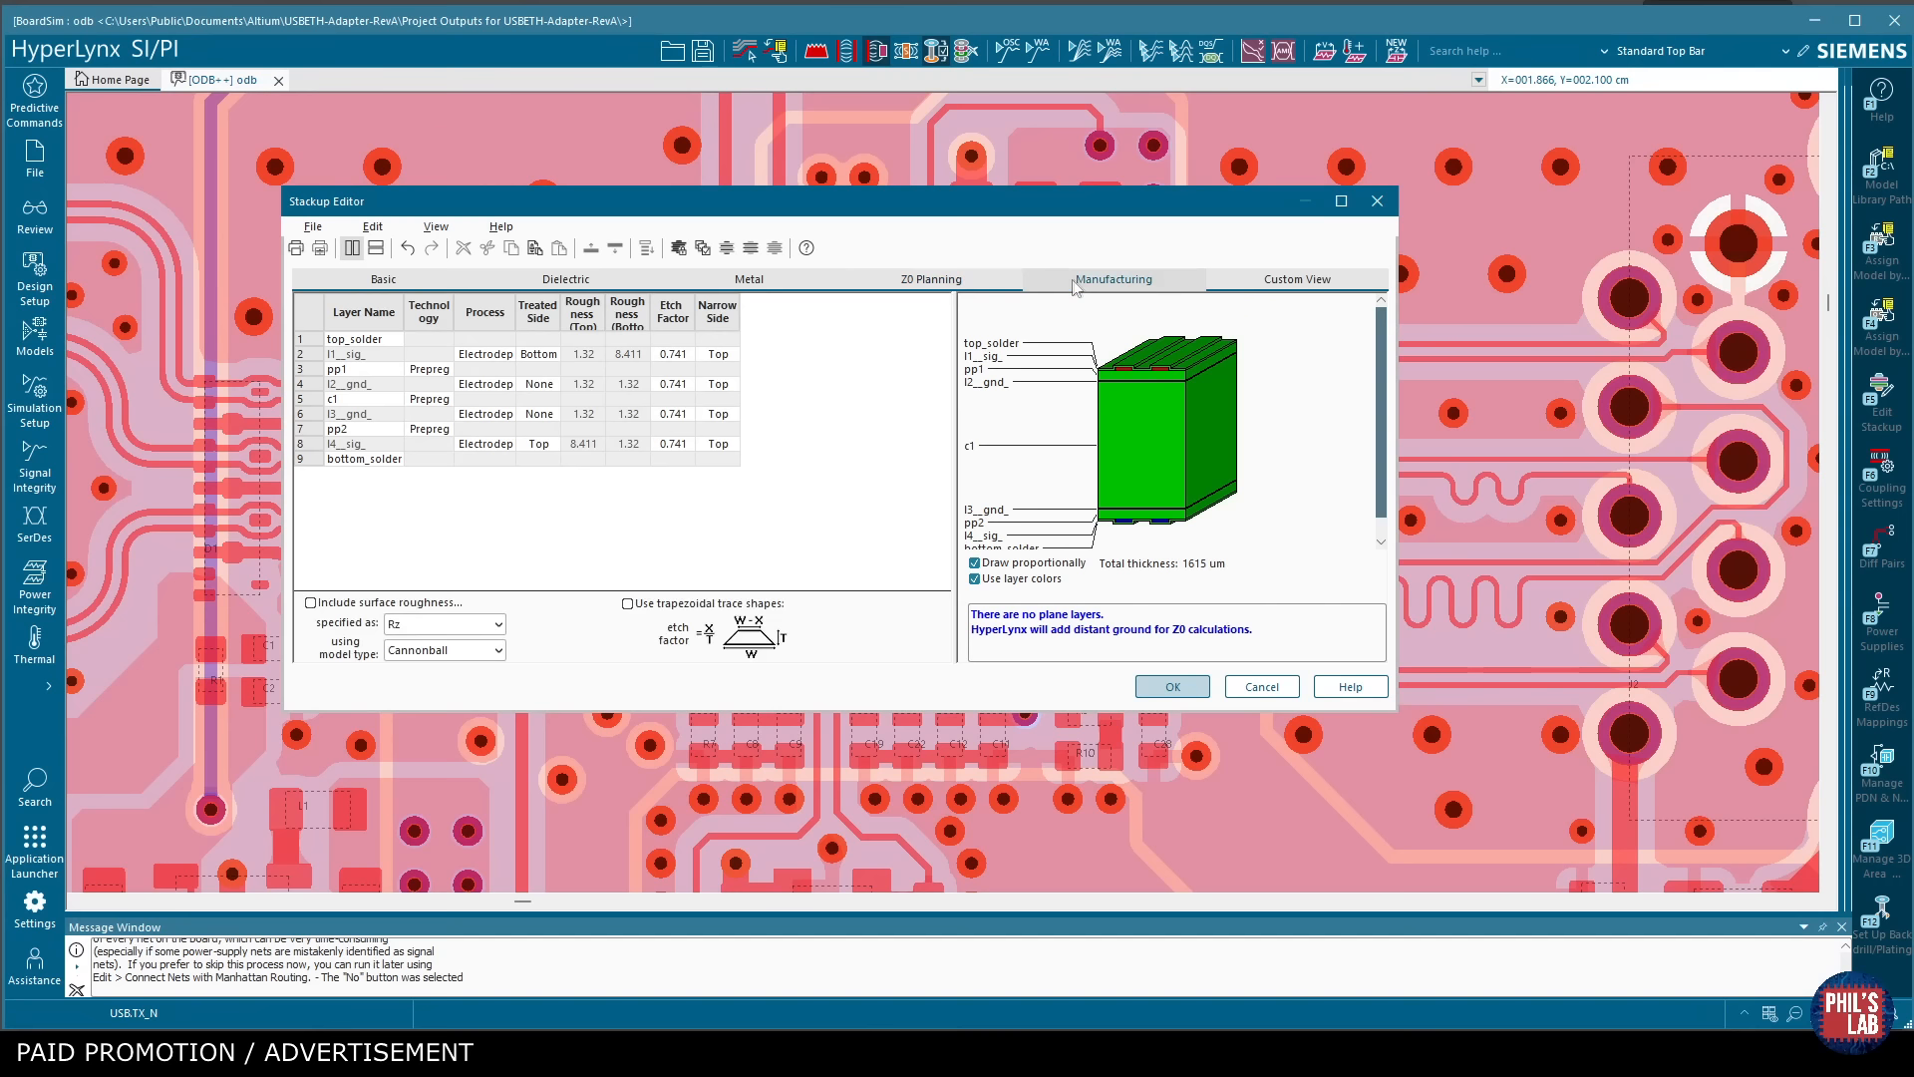
{"action": "left_click", "coordinate": [1279, 289]}
{"action": "left_click", "coordinate": [384, 279]}
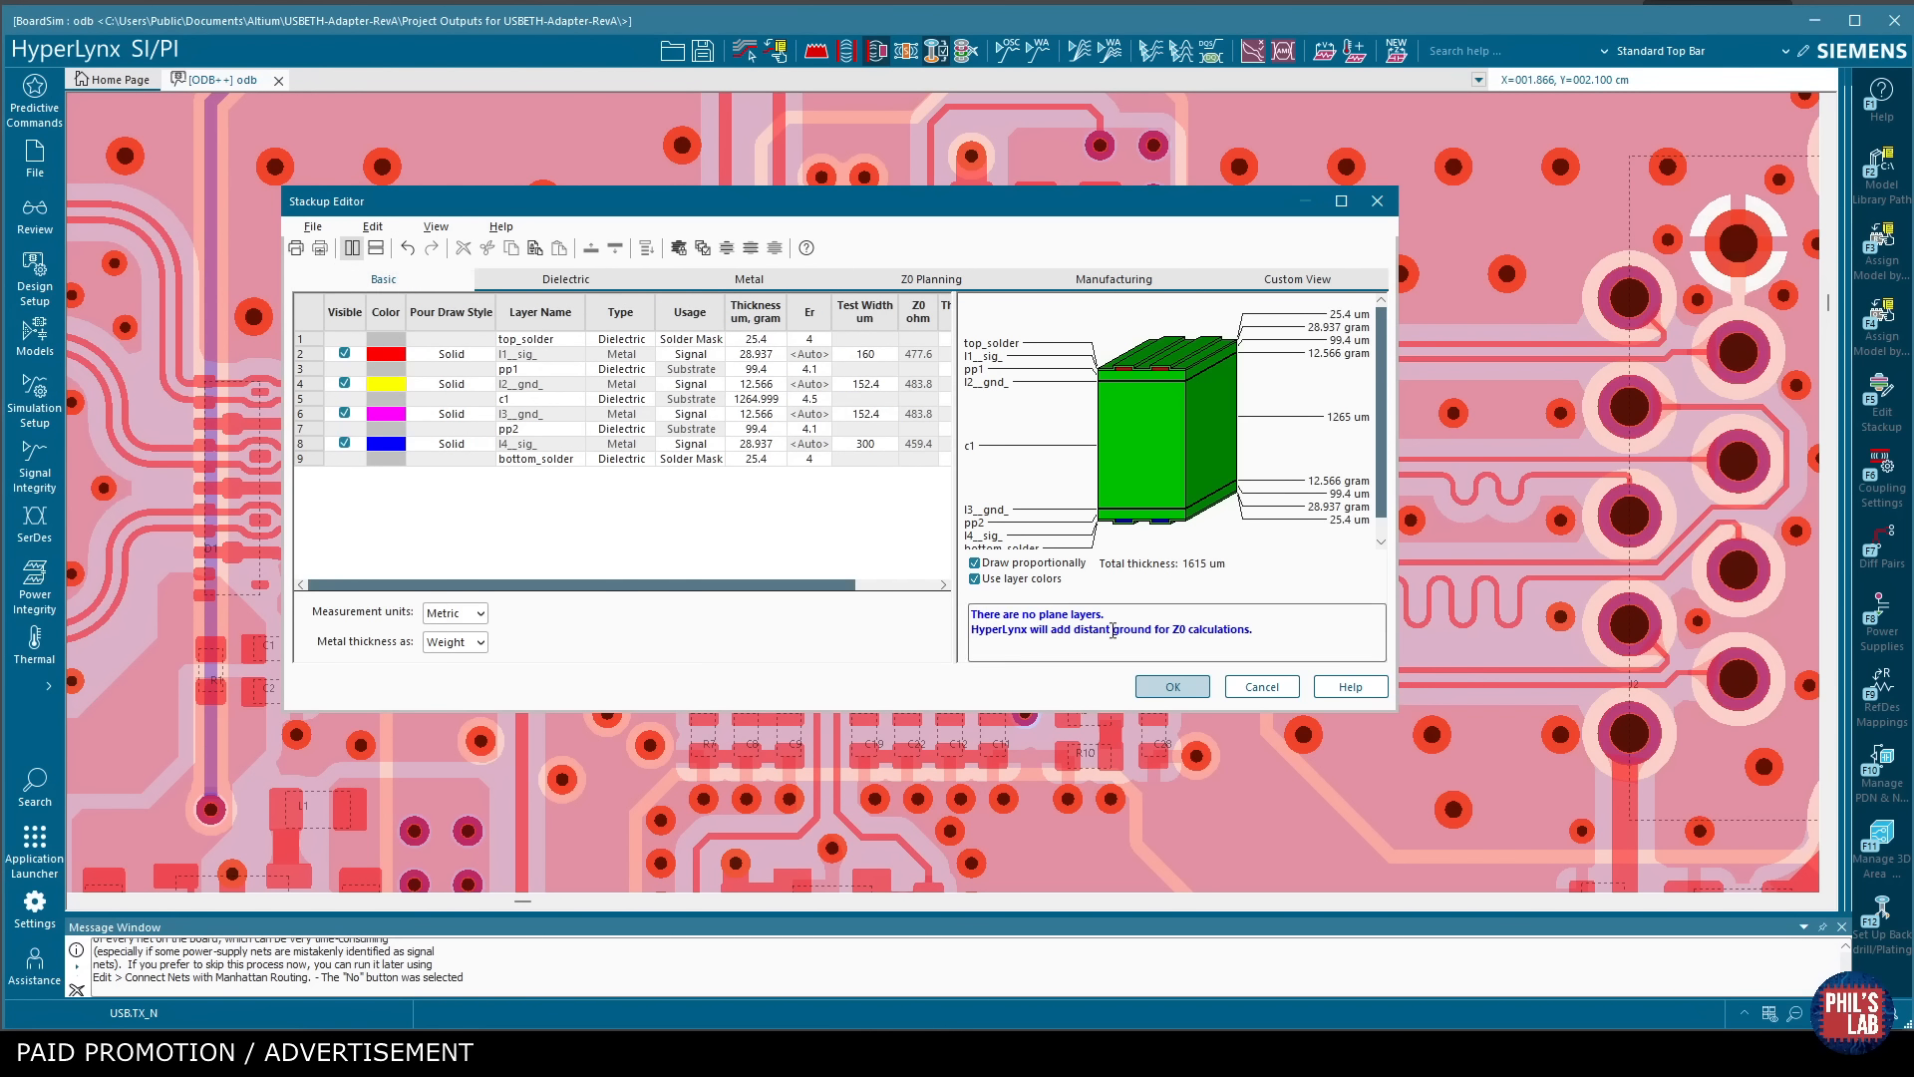
{"action": "left_click_drag", "start_coordinate": [1396, 710], "coordinate": [1438, 744]}
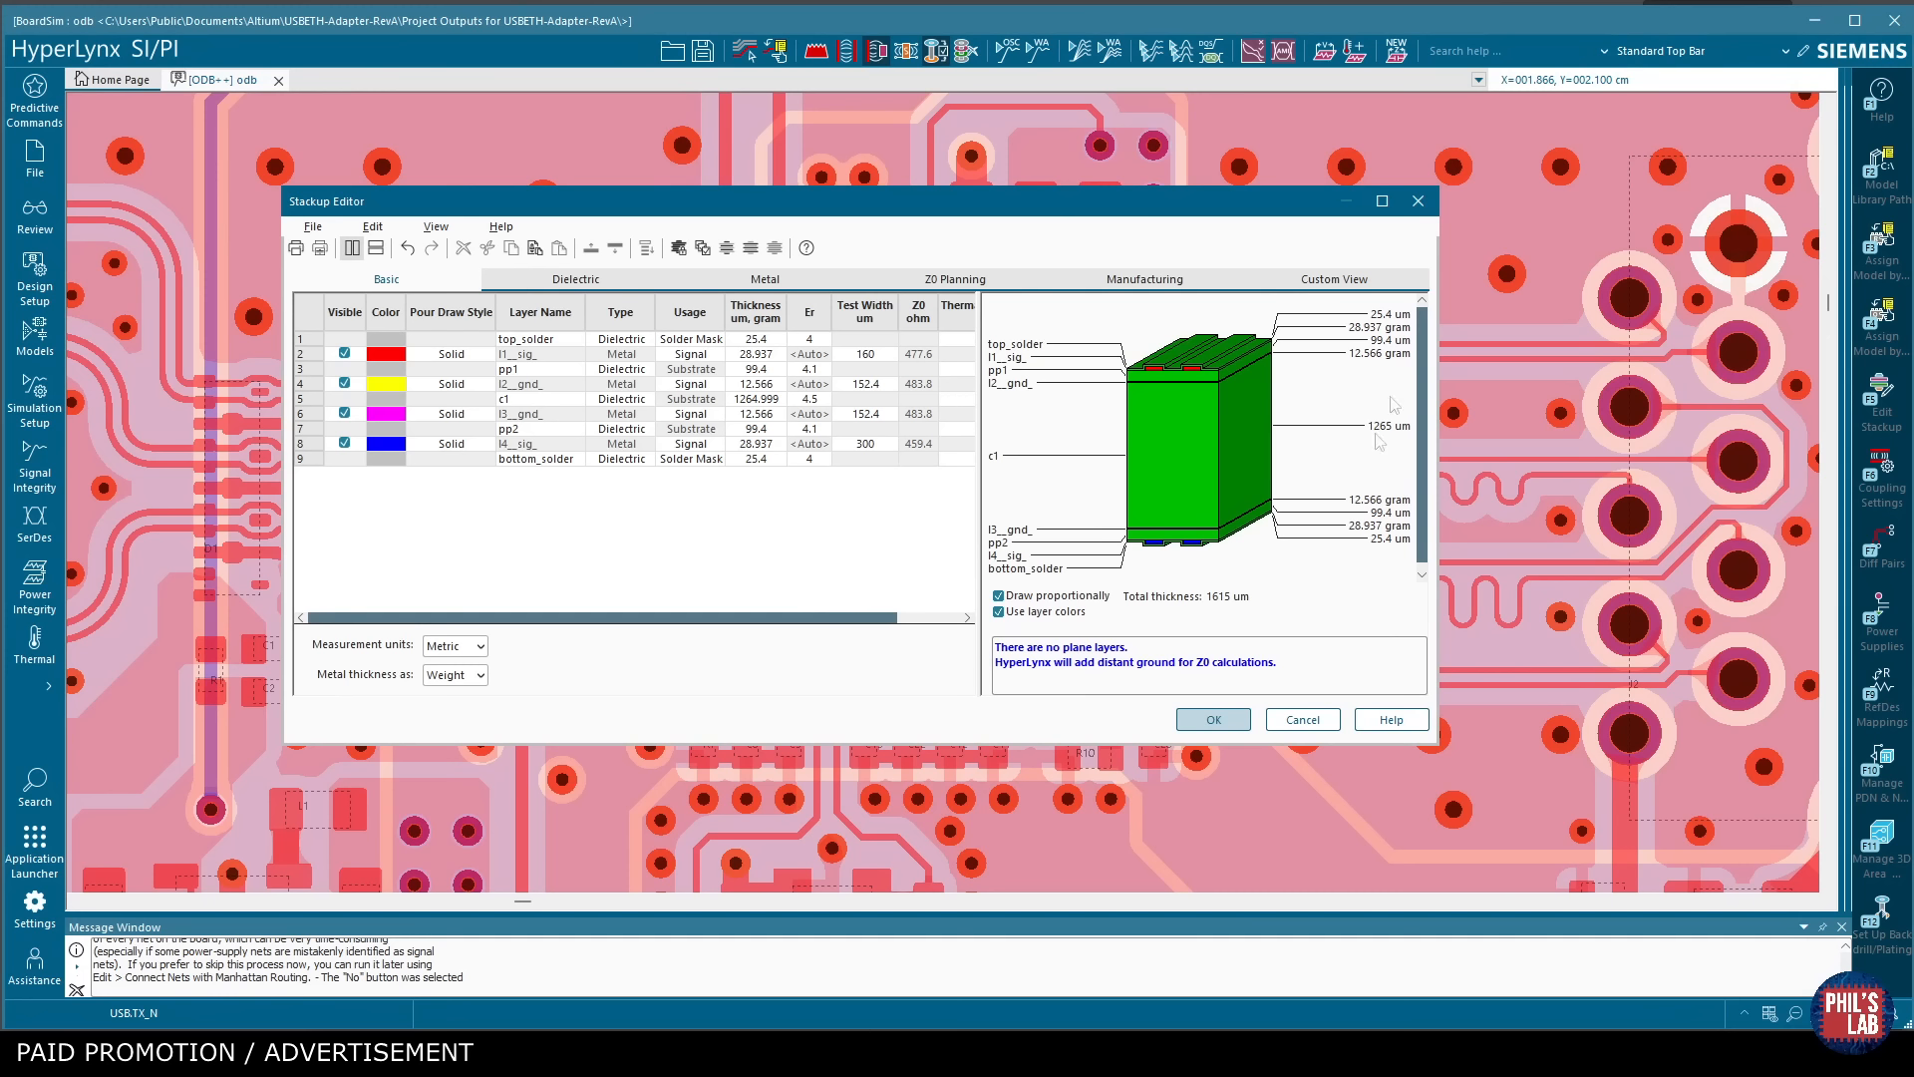
{"action": "left_click", "coordinate": [1417, 200]}
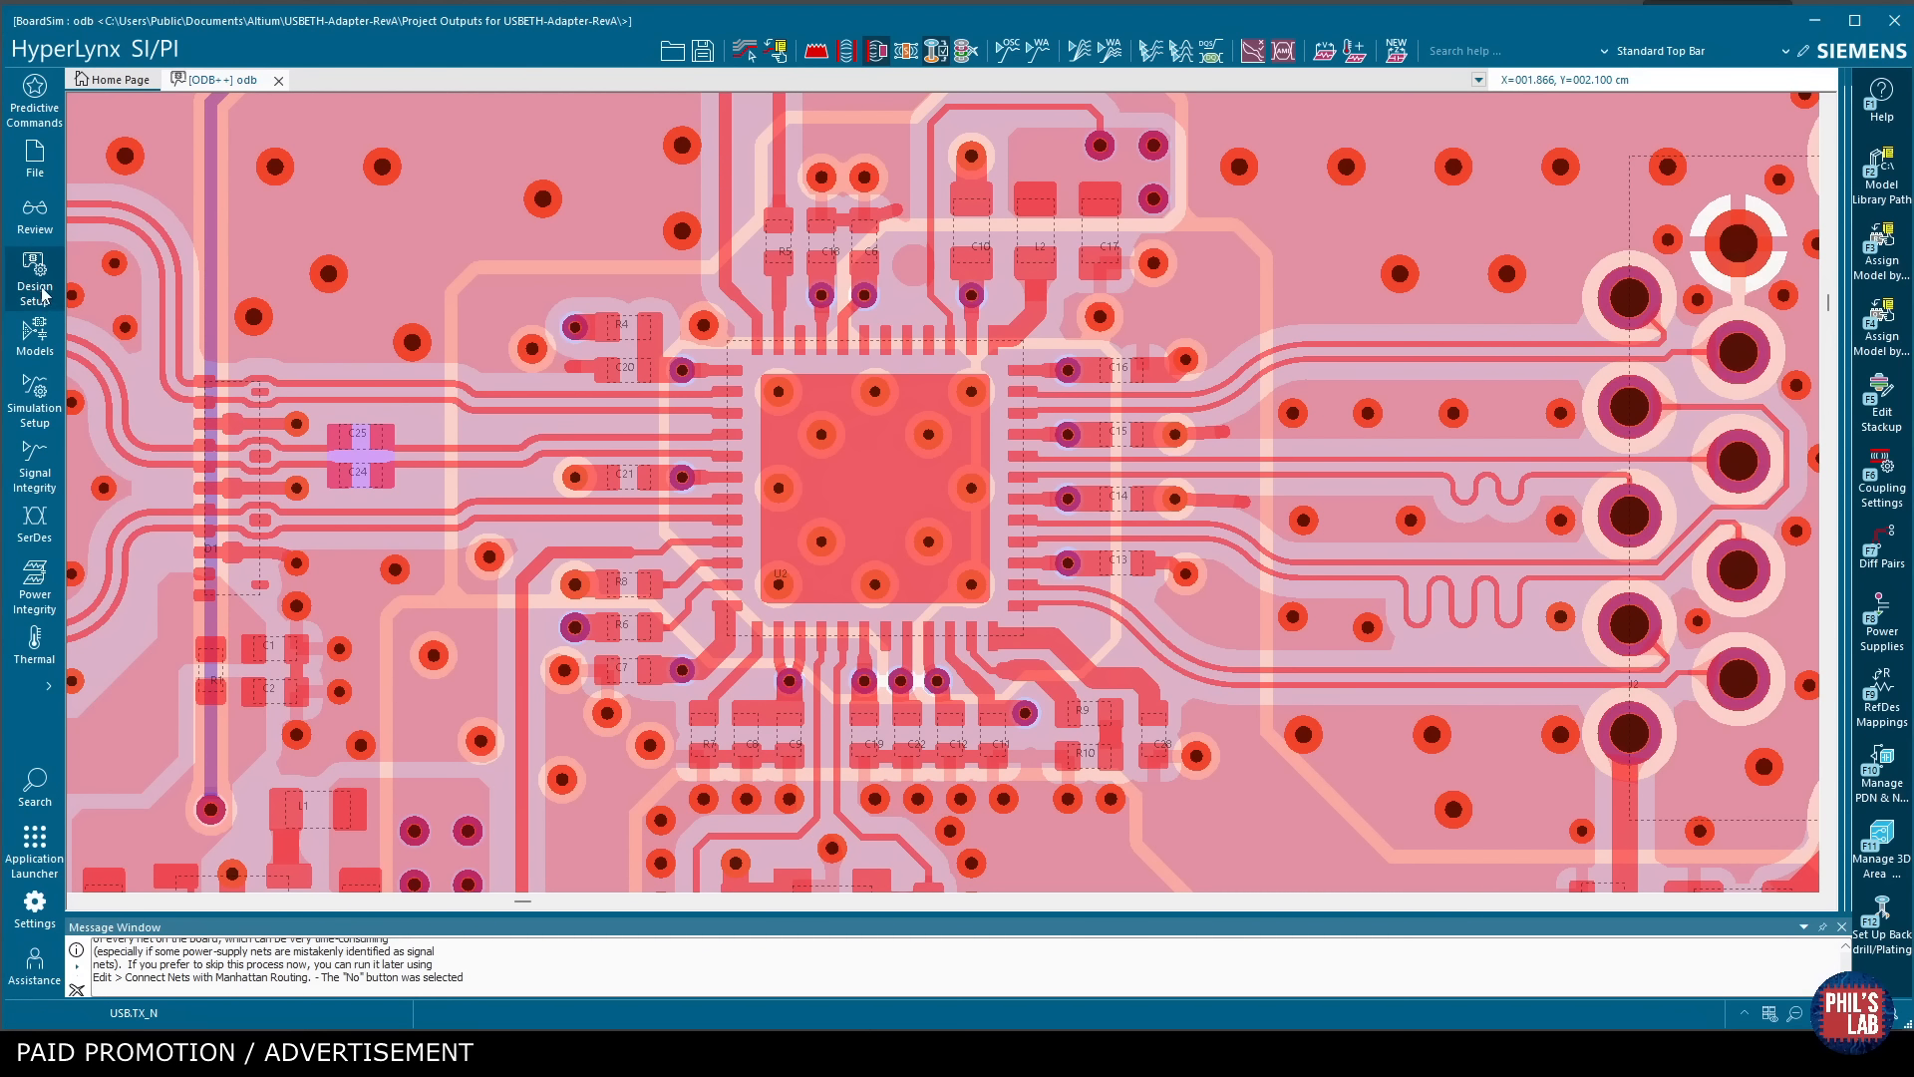
Open the power-supply net settings and review the whole net list and the selected supply nets.
{"action": "left_click", "coordinate": [44, 294]}
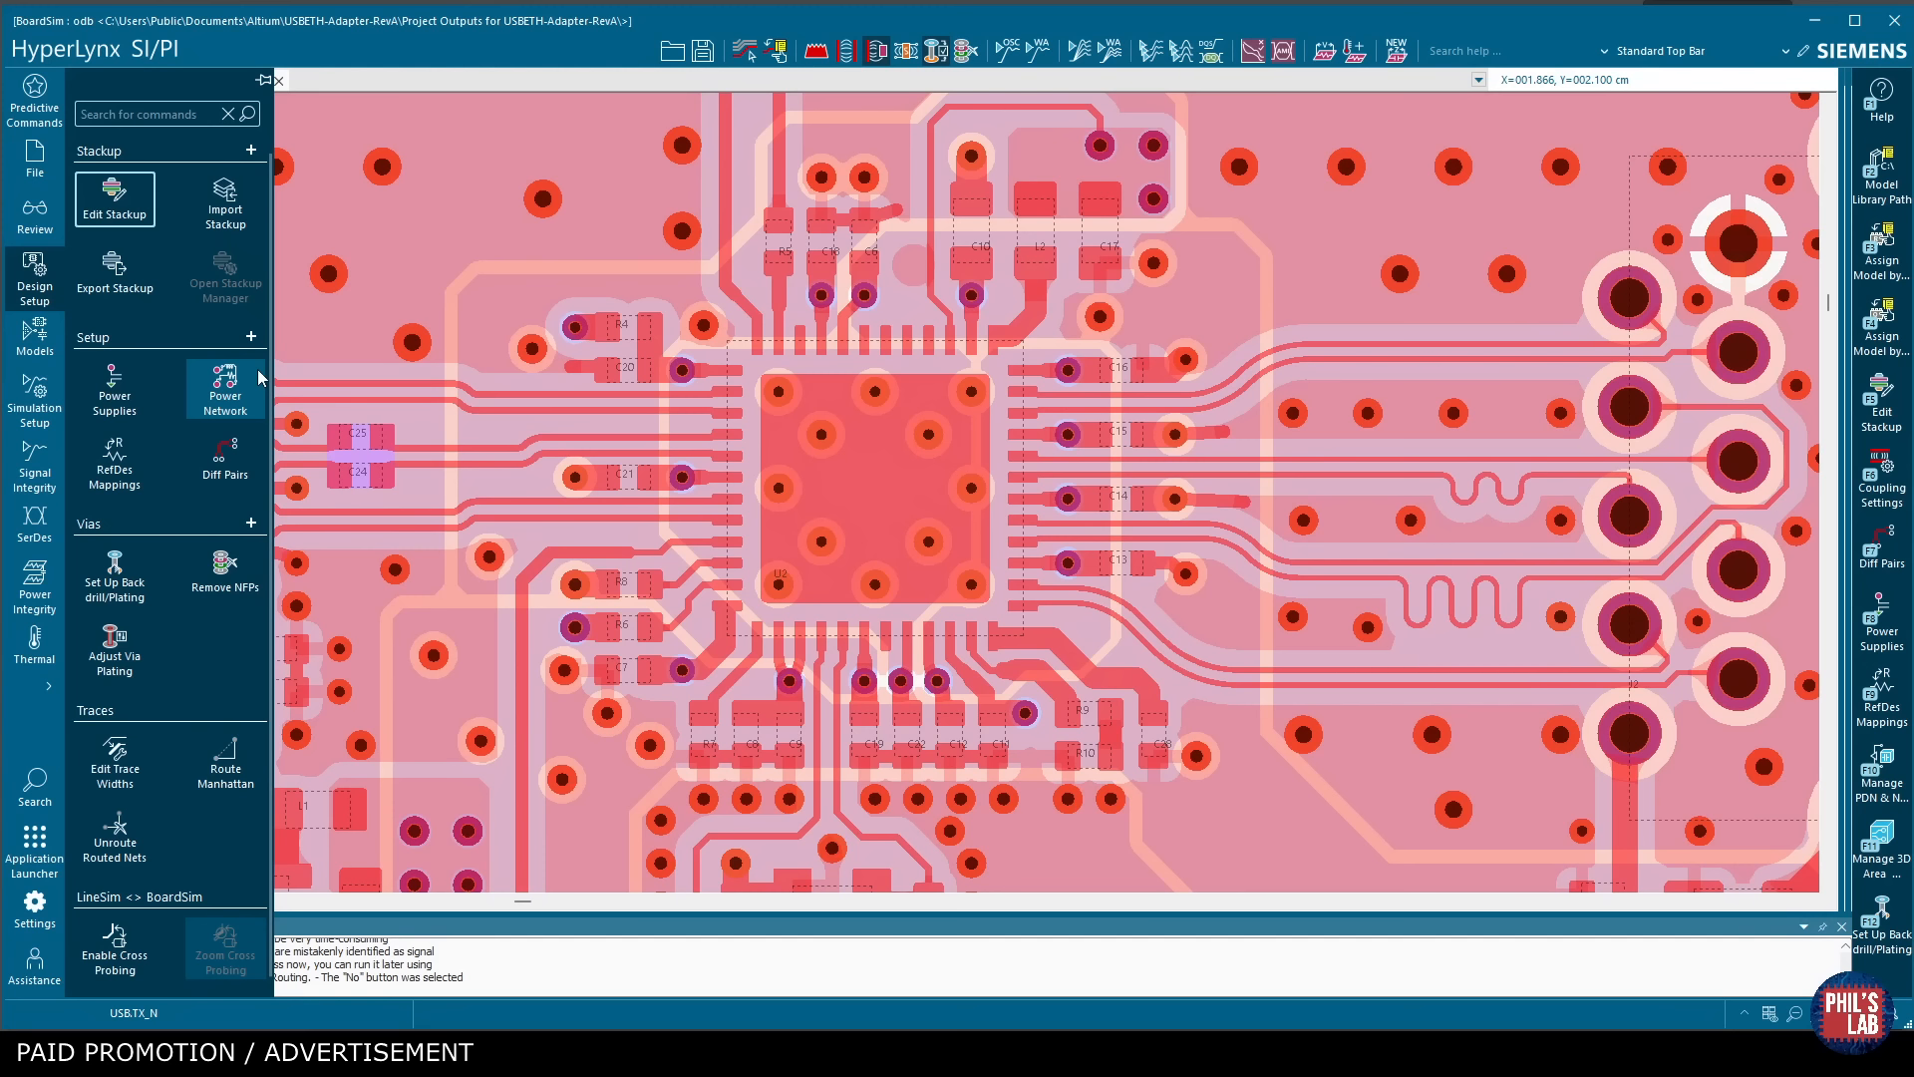
{"action": "left_click", "coordinate": [134, 373]}
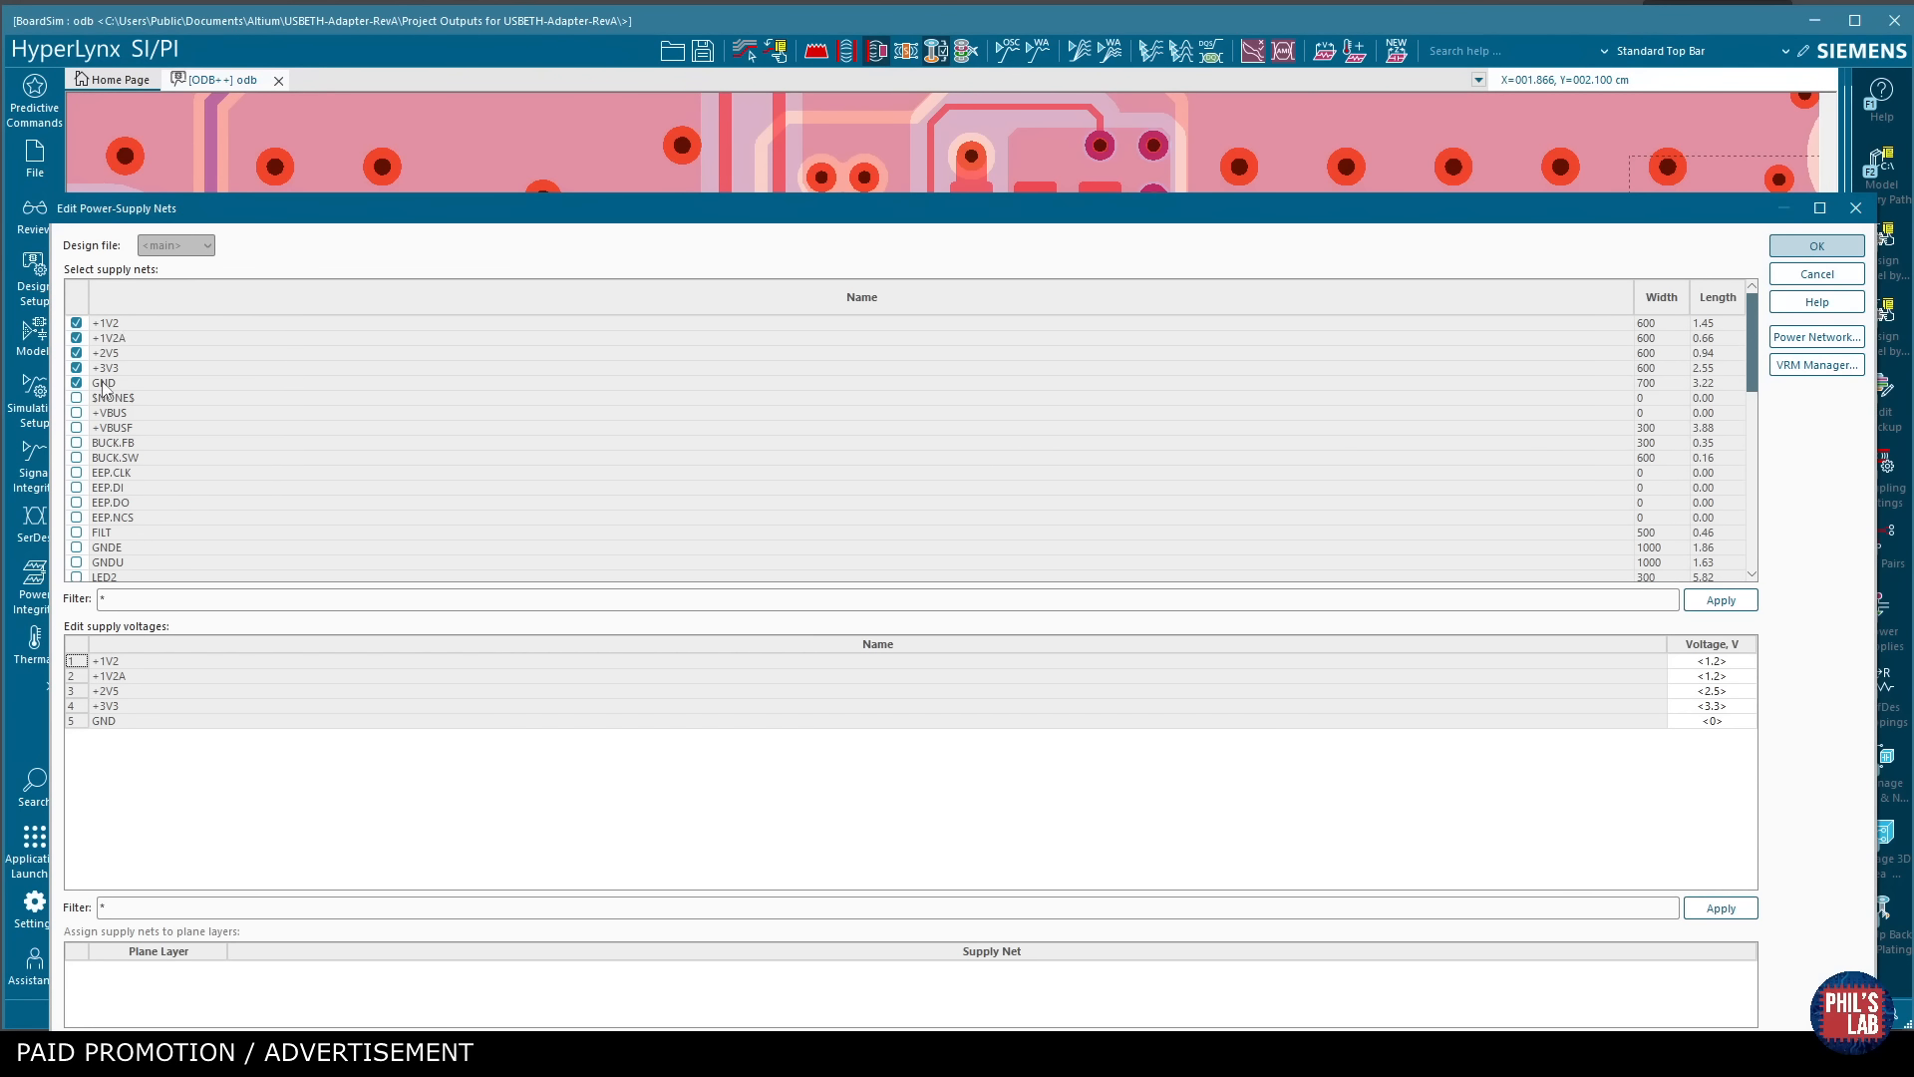
{"action": "left_click_drag", "start_coordinate": [1754, 371], "coordinate": [1759, 550]}
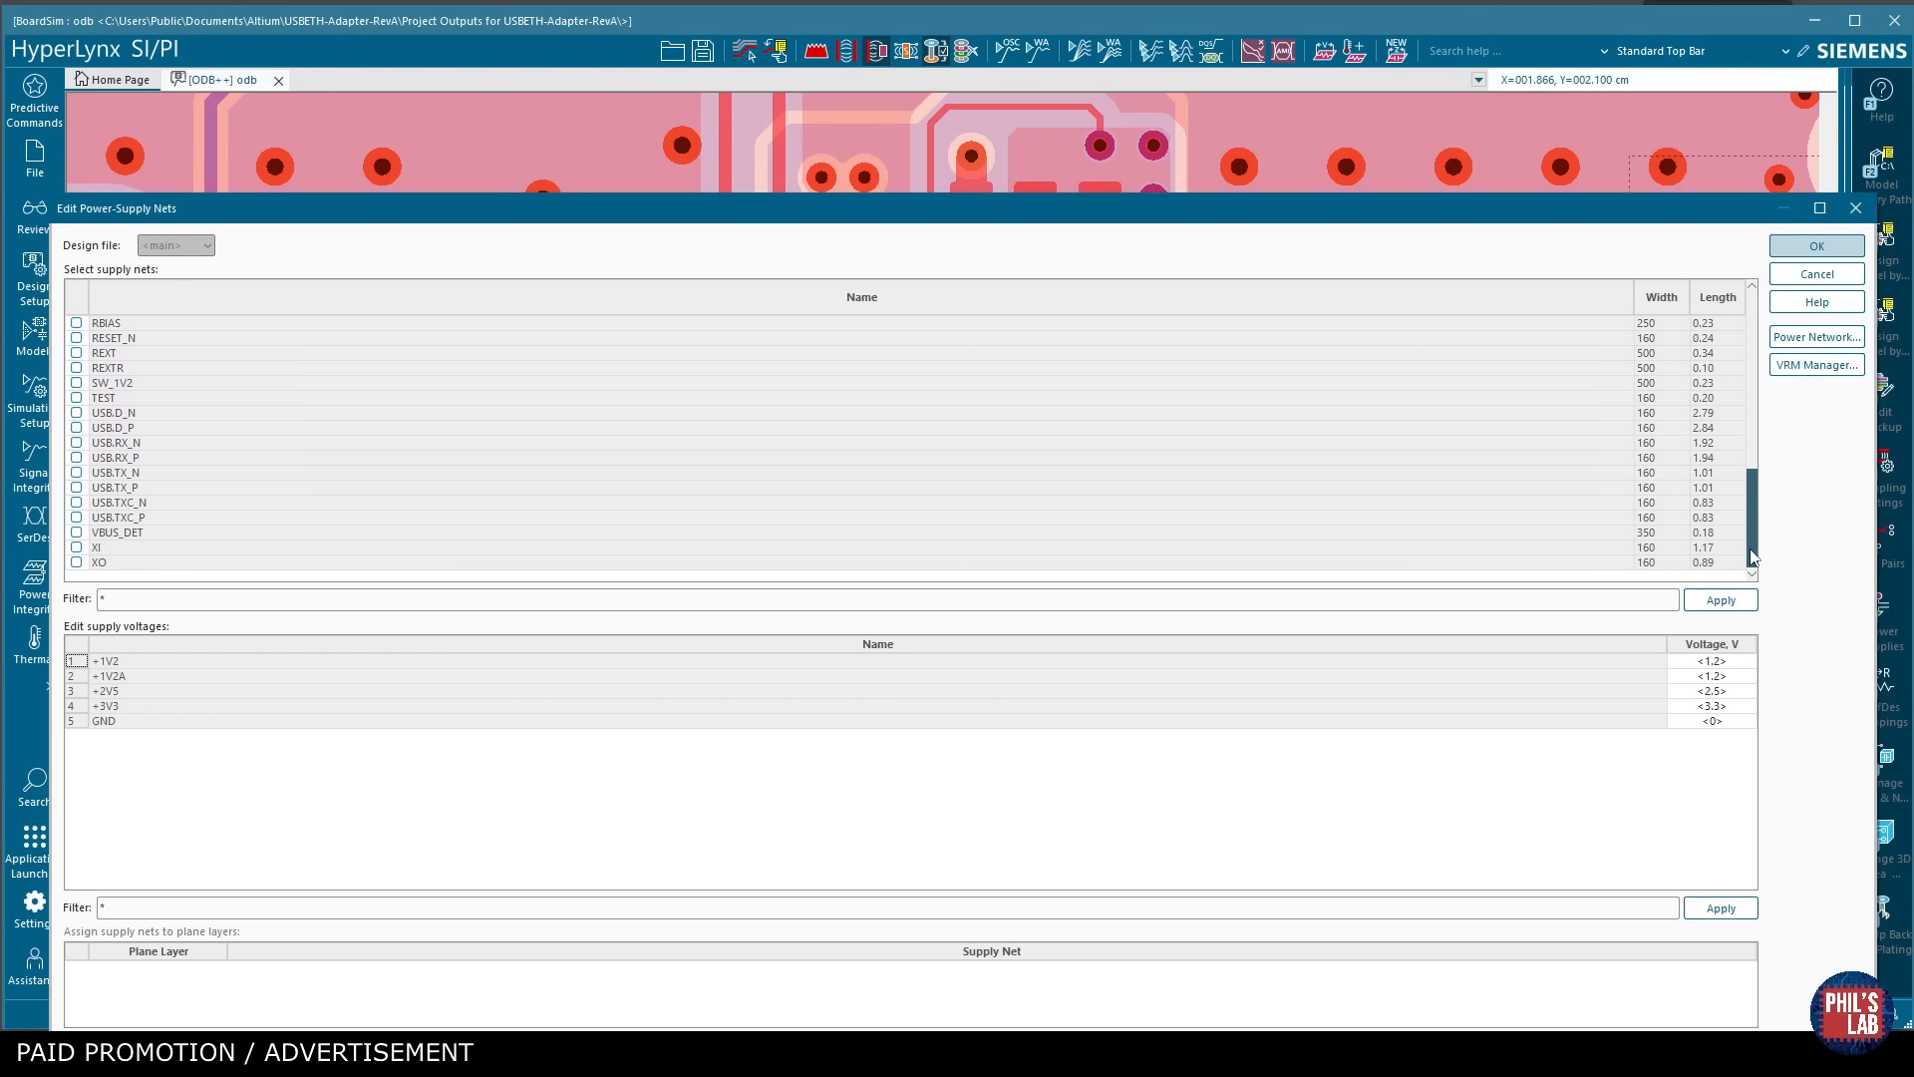
Try adding VBUS_DET as a power-supply net and editing its supply voltage, and deselect the net again.
{"action": "left_click", "coordinate": [76, 532]}
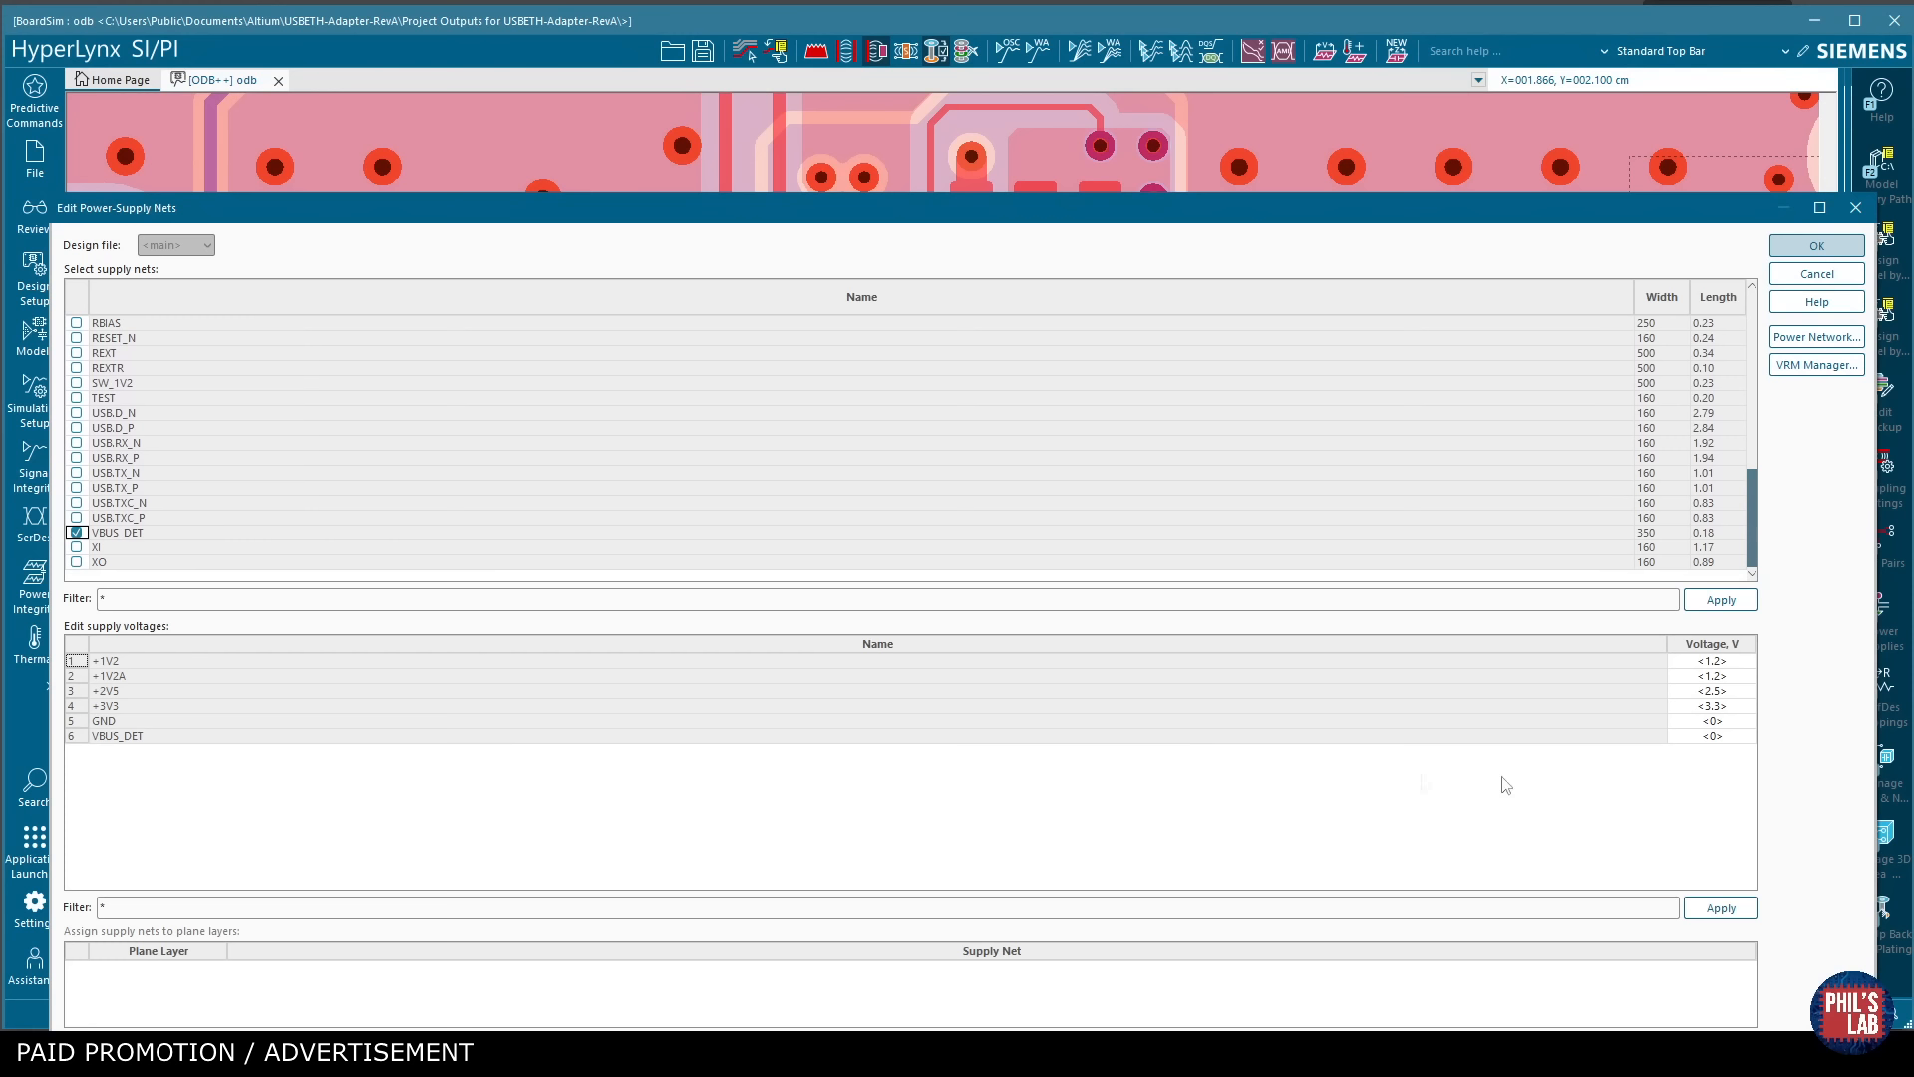
{"action": "left_click", "coordinate": [1721, 736]}
{"action": "left_click_drag", "start_coordinate": [1722, 735], "coordinate": [1674, 735]}
{"action": "type", "text": "8"}
{"action": "left_click", "coordinate": [77, 532]}
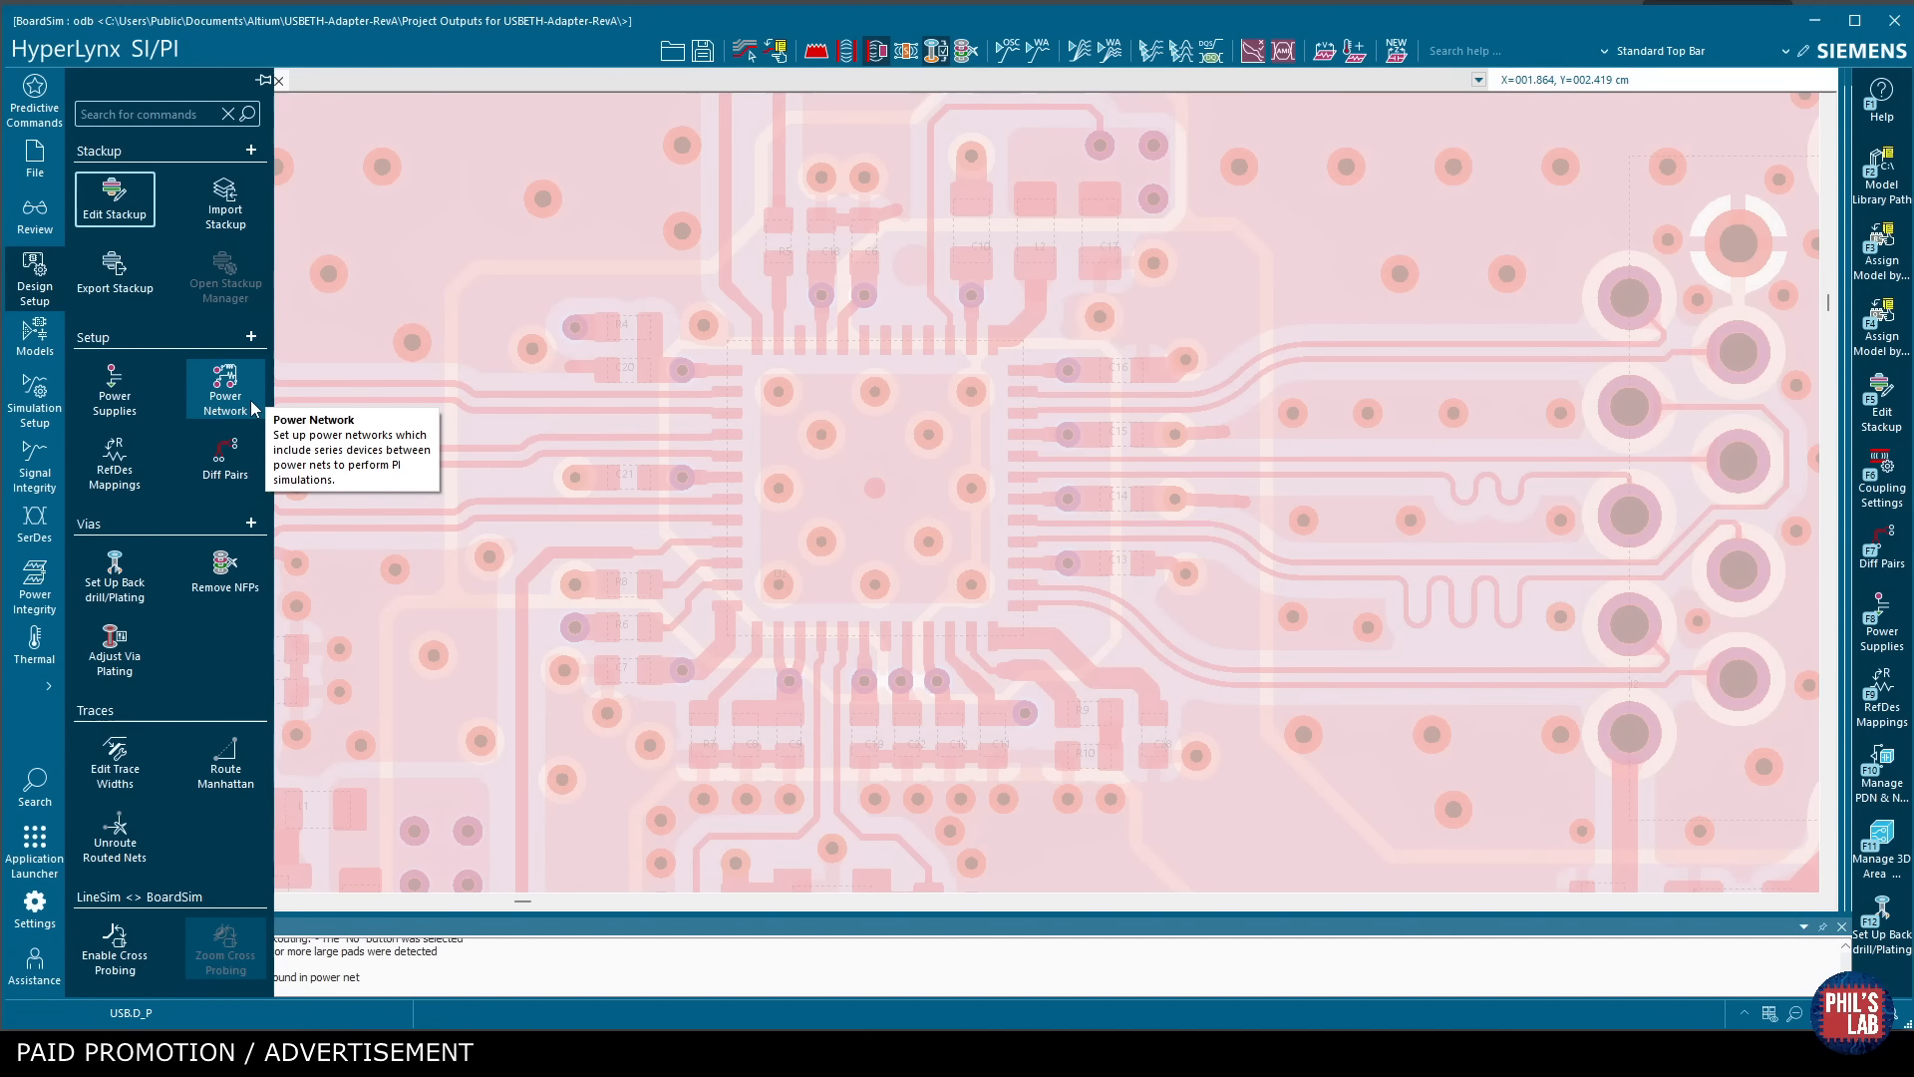
Open the power network setup and select the +3V3 net to display its network.
{"action": "left_click", "coordinate": [228, 394]}
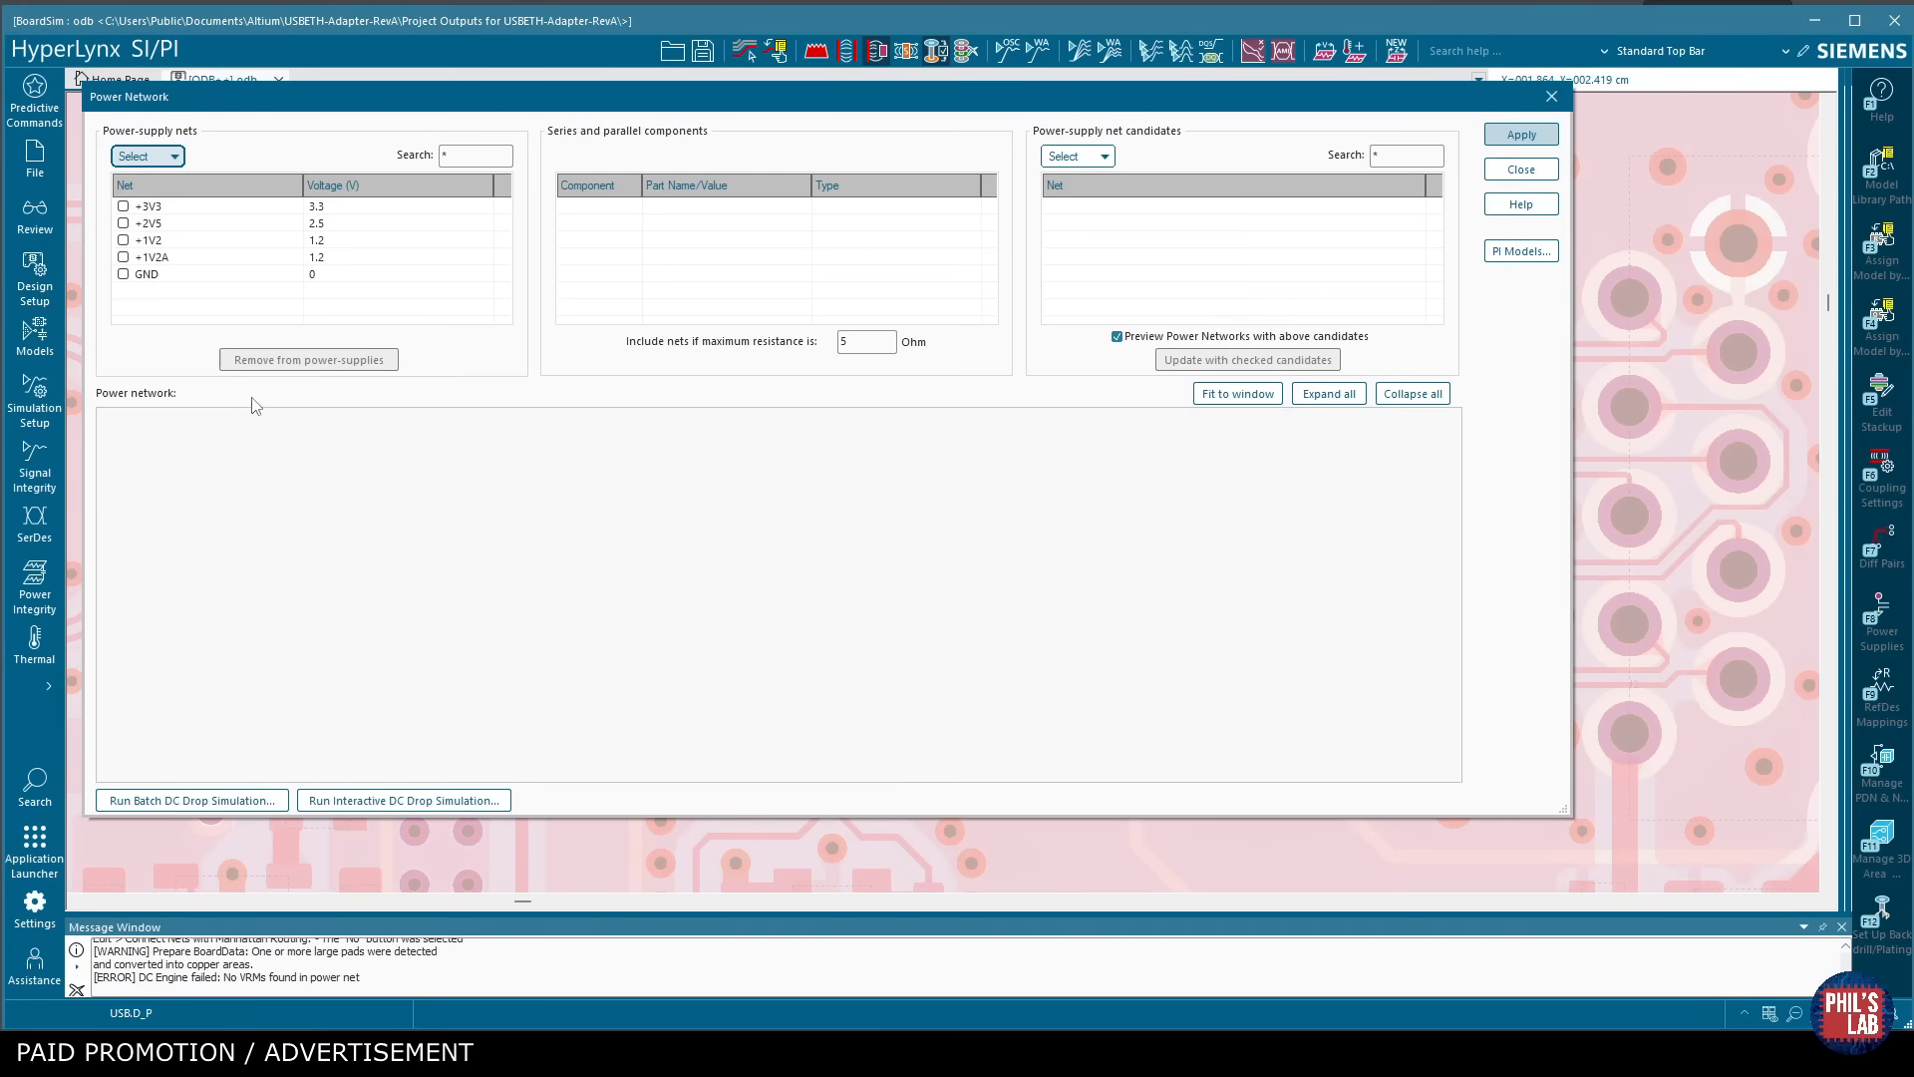
{"action": "left_click_drag", "start_coordinate": [314, 95], "coordinate": [431, 160]}
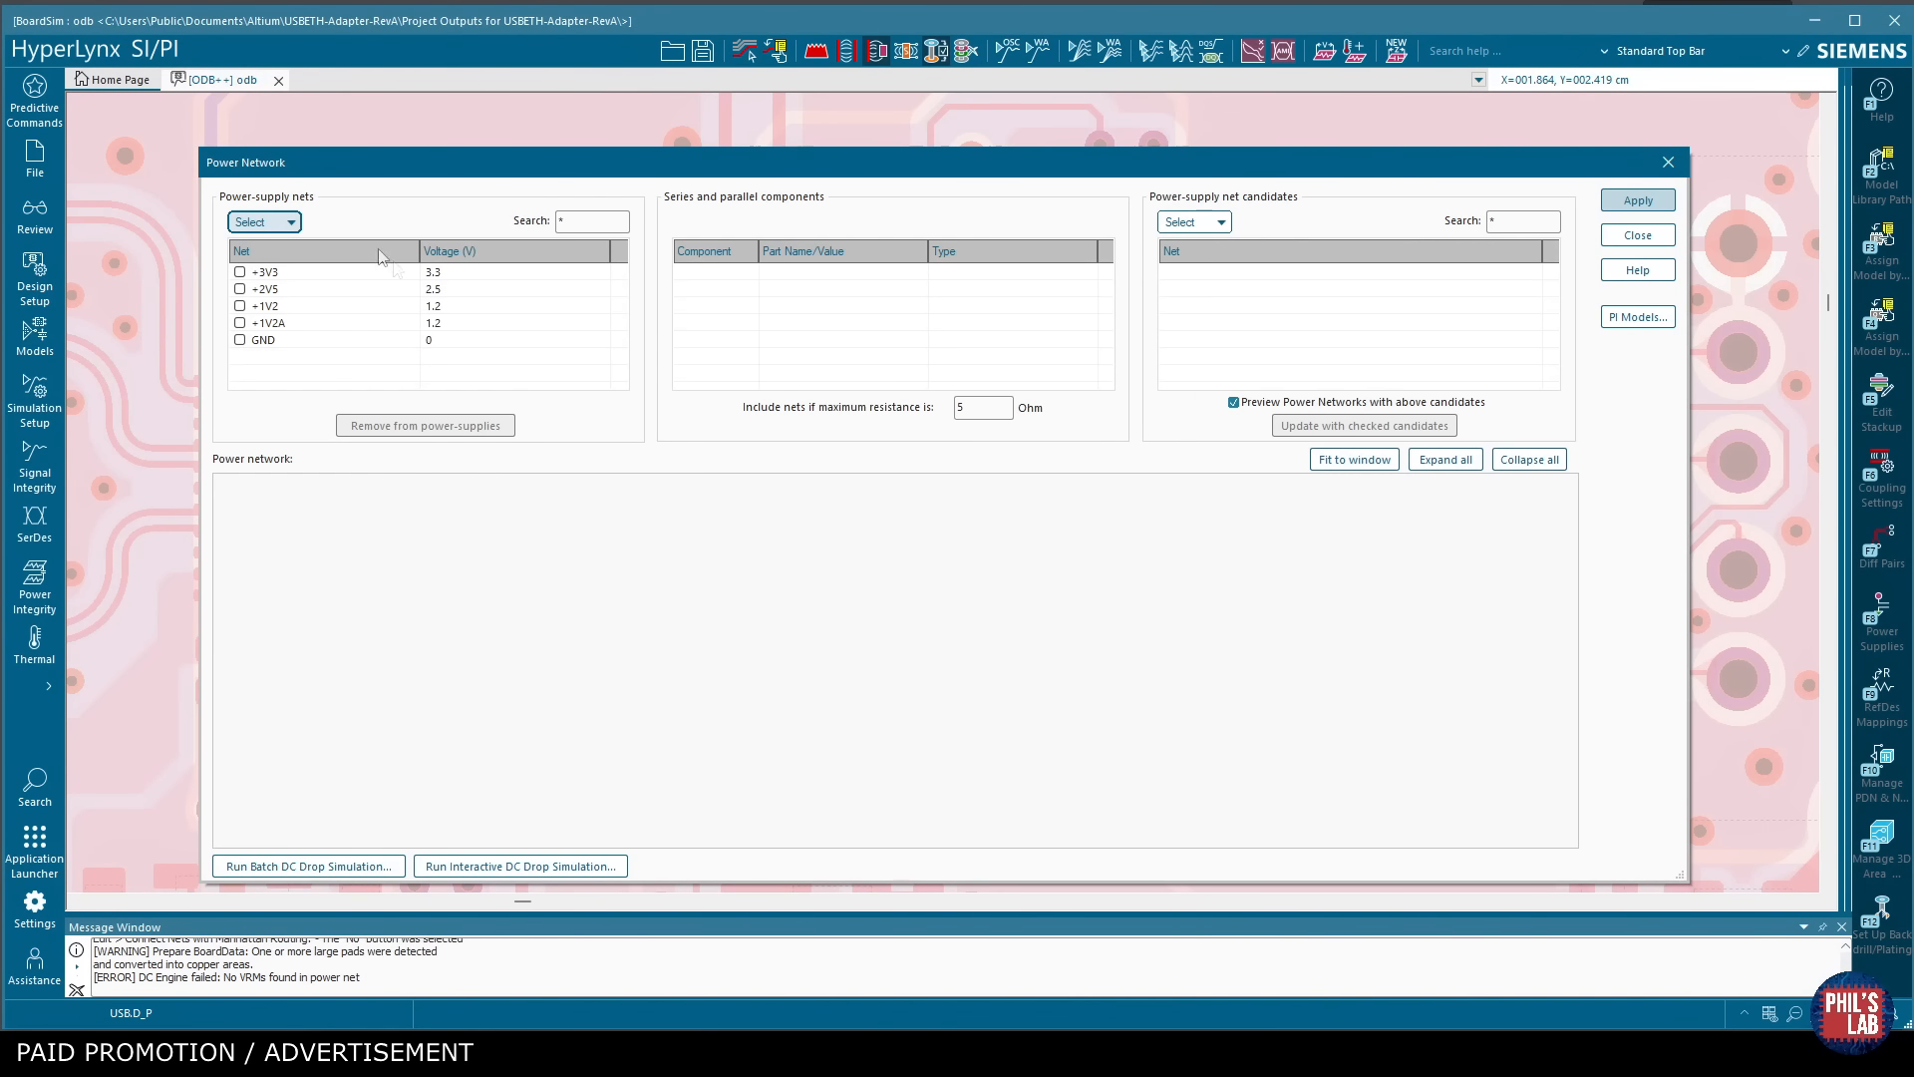
{"action": "left_click", "coordinate": [239, 273]}
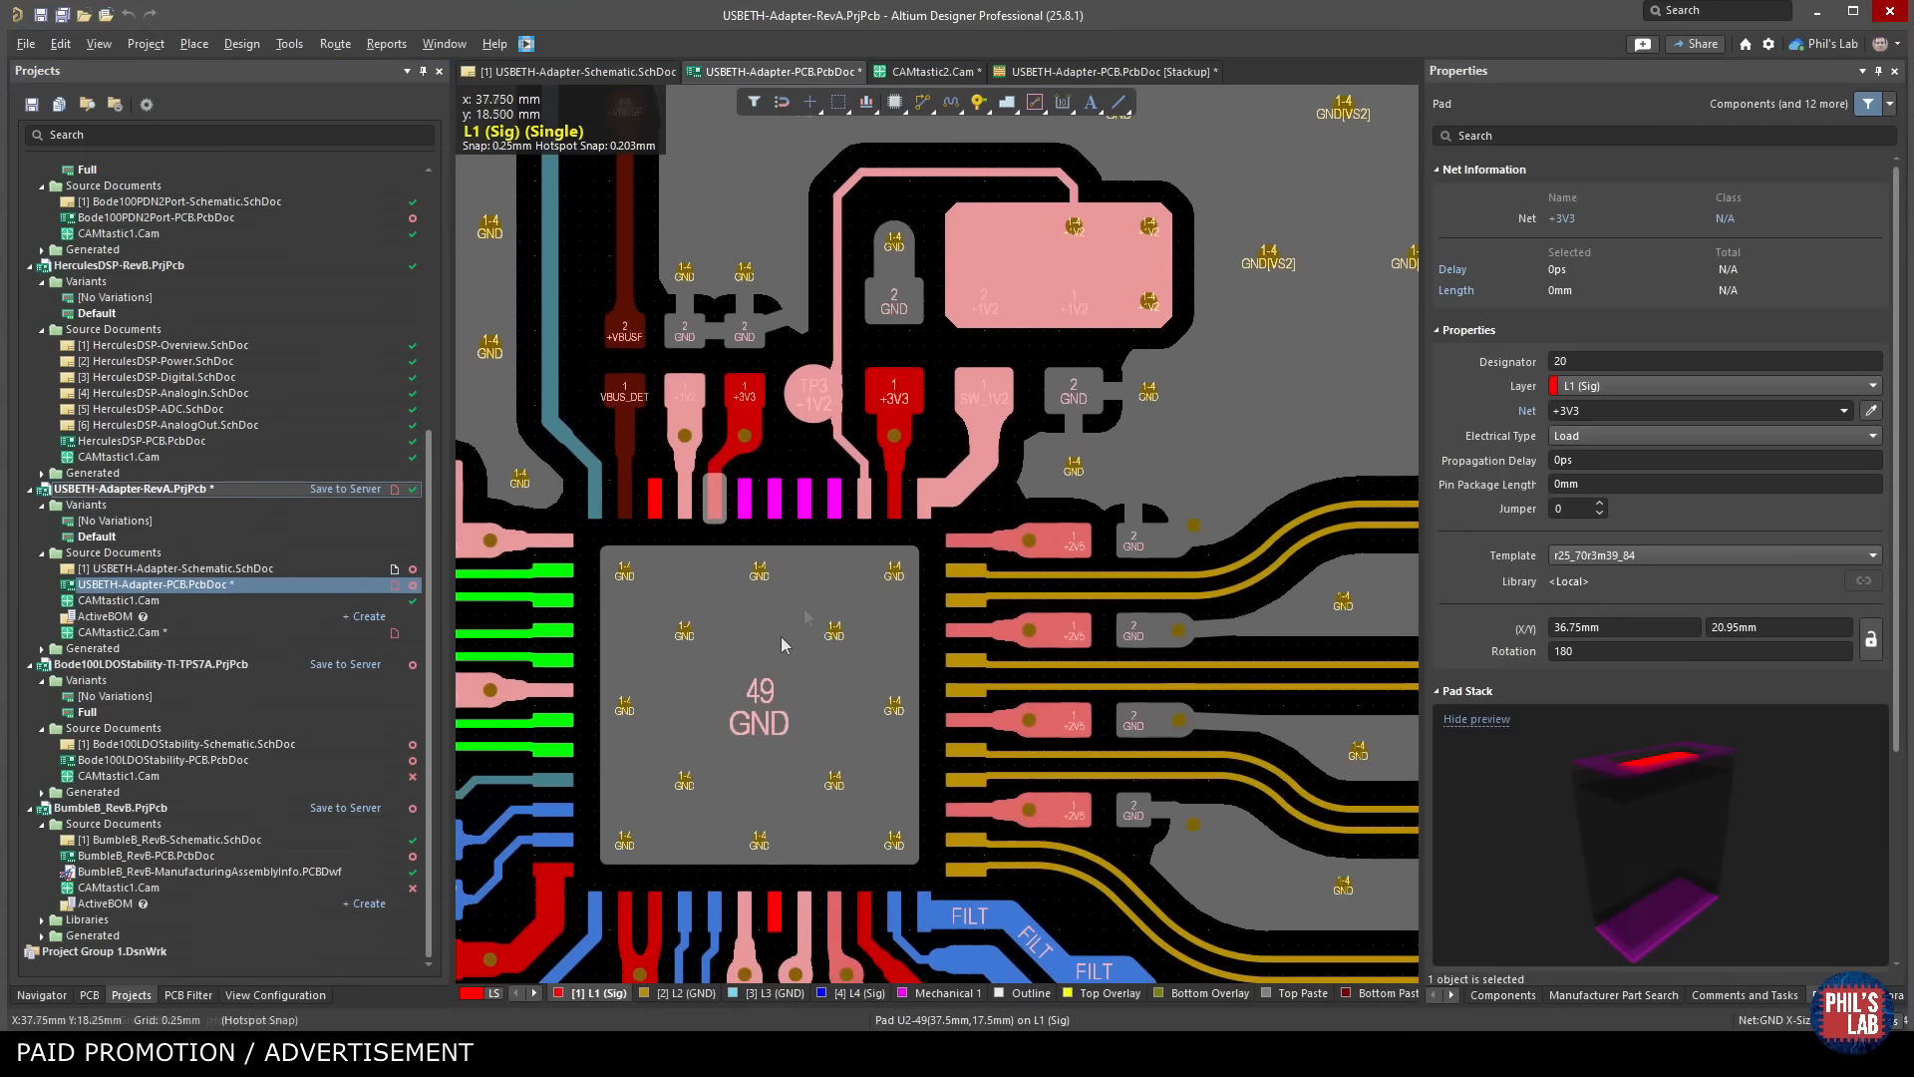
Switch to Altium Designer and examine the +3V3 pins of U2 and the buck regulator inductor L1 on the PCB.
{"action": "left_click", "coordinate": [804, 608]}
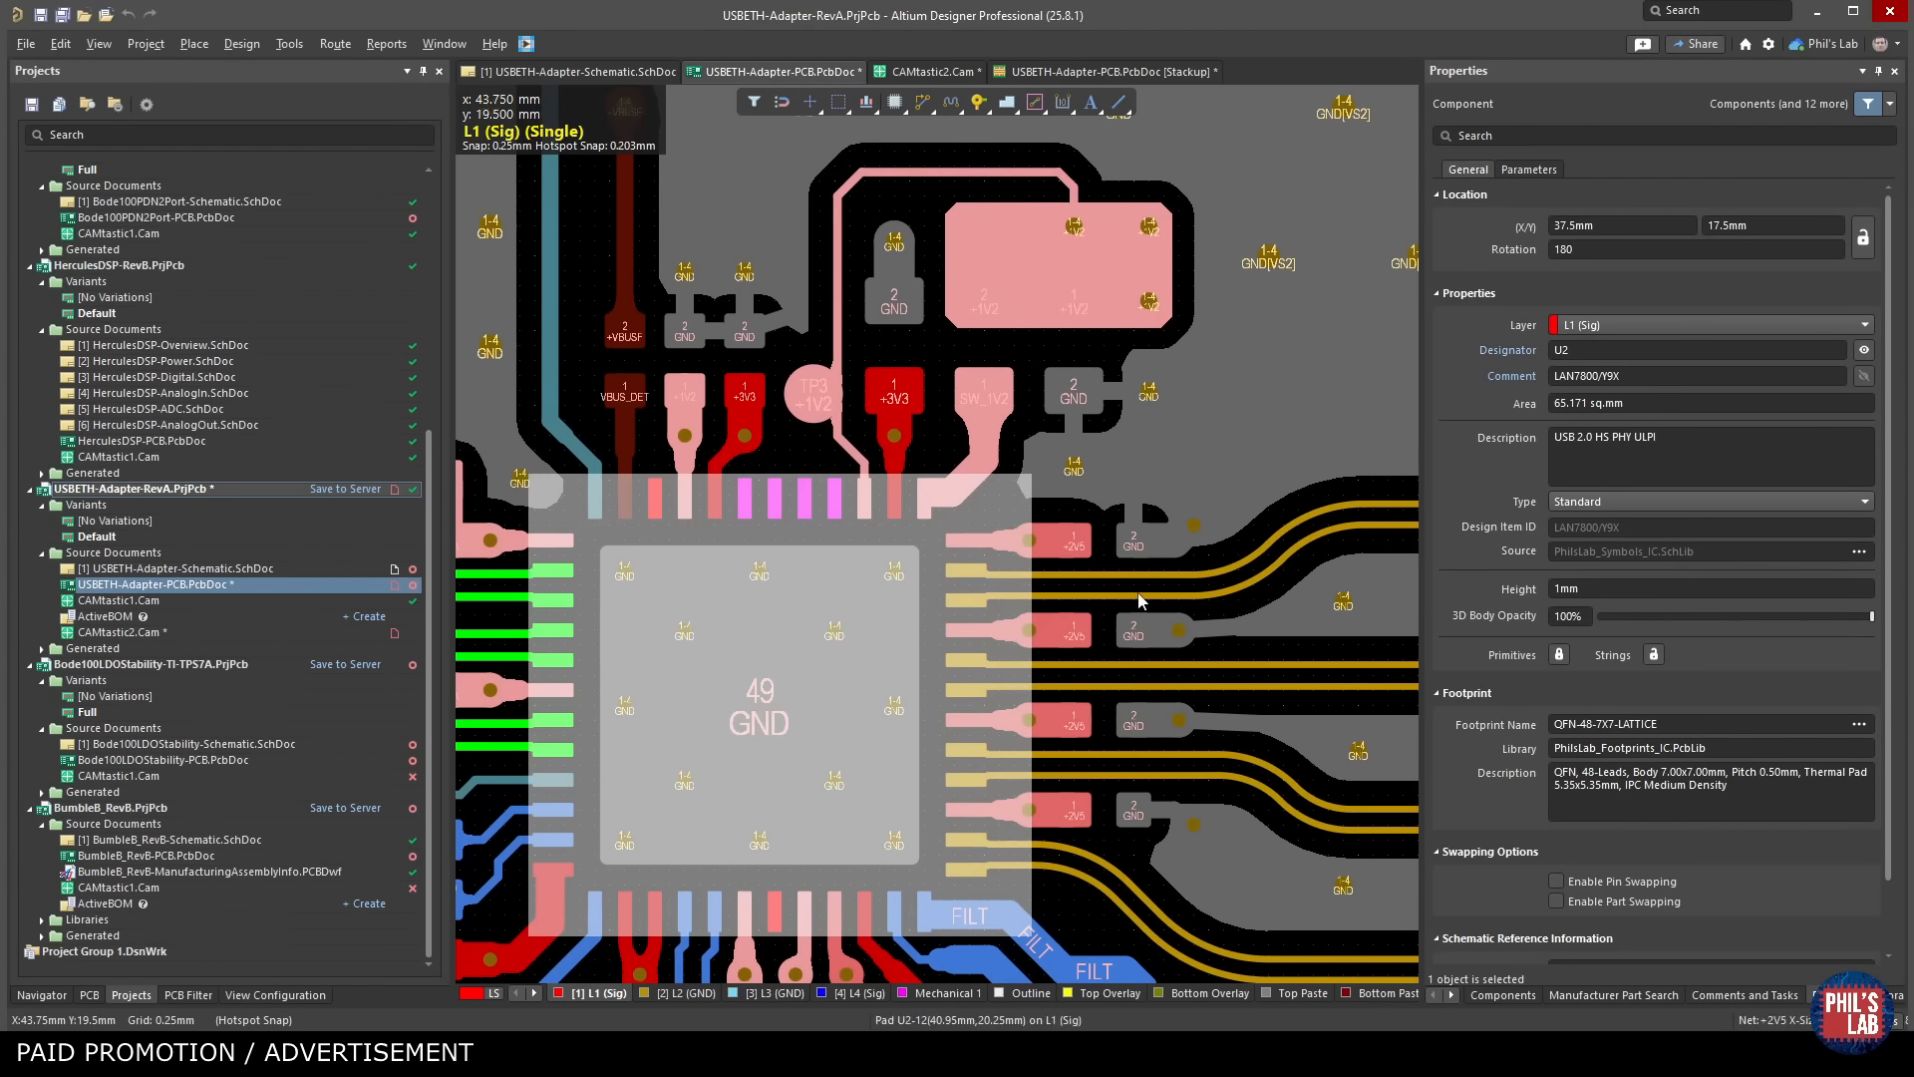
{"action": "scroll", "coordinate": [913, 308], "scroll_direction": "up", "scroll_amount": 3}
{"action": "scroll", "coordinate": [913, 307], "scroll_direction": "up", "scroll_amount": 2}
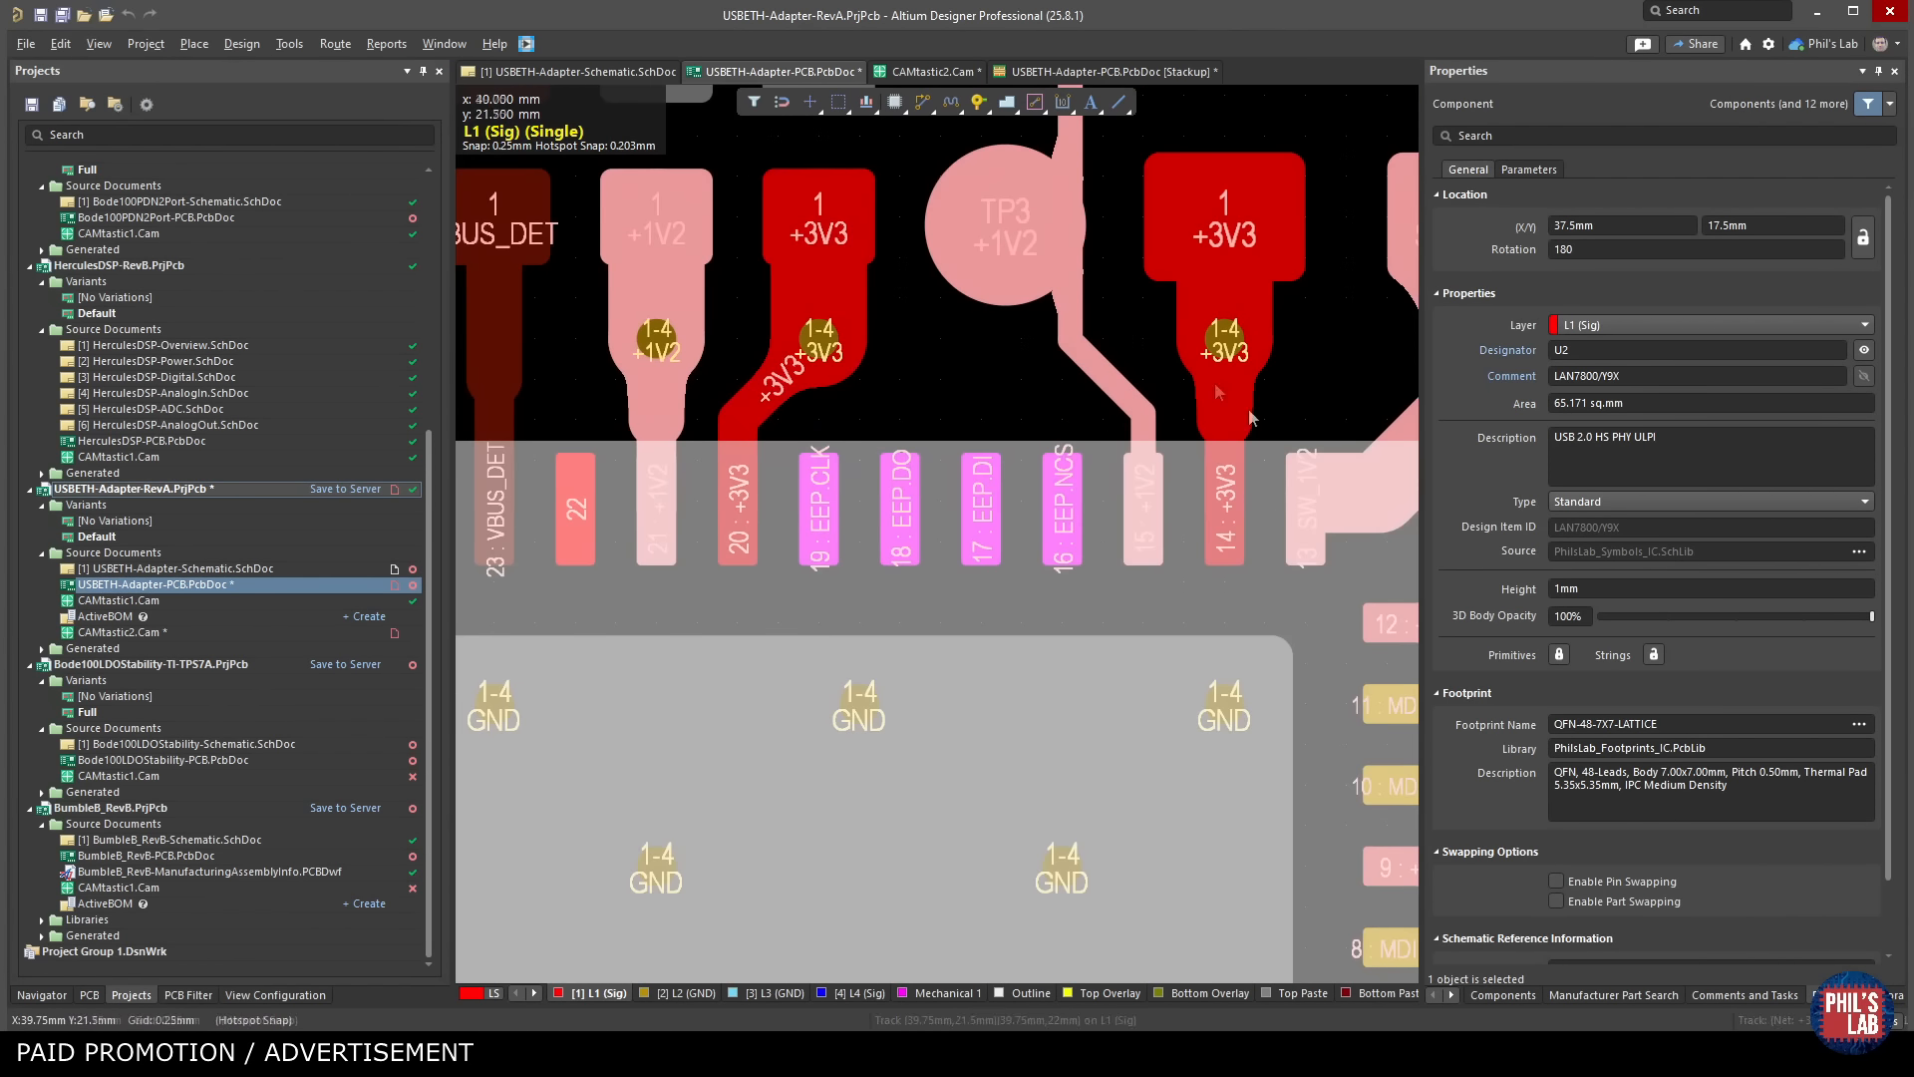
{"action": "scroll", "coordinate": [911, 372], "scroll_direction": "down", "scroll_amount": 3}
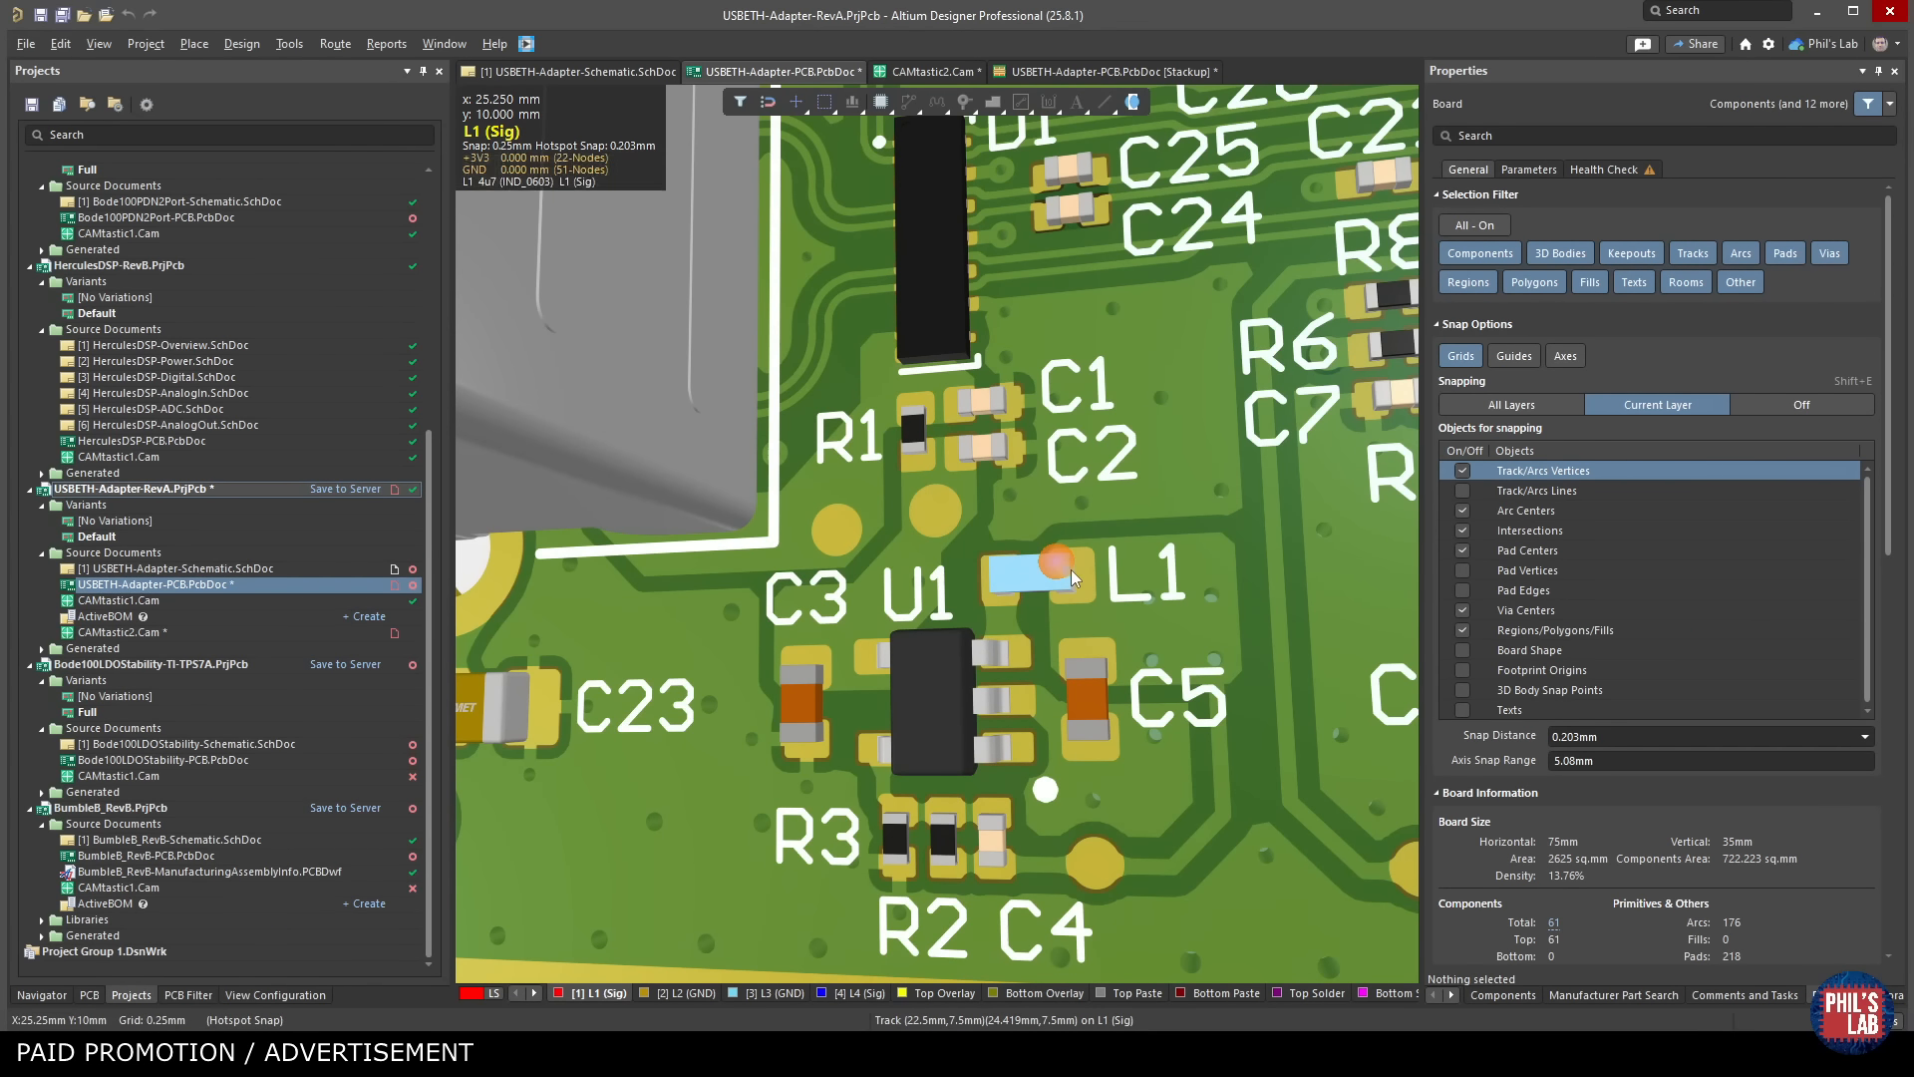
{"action": "left_click_drag", "start_coordinate": [1096, 609], "coordinate": [1025, 624]}
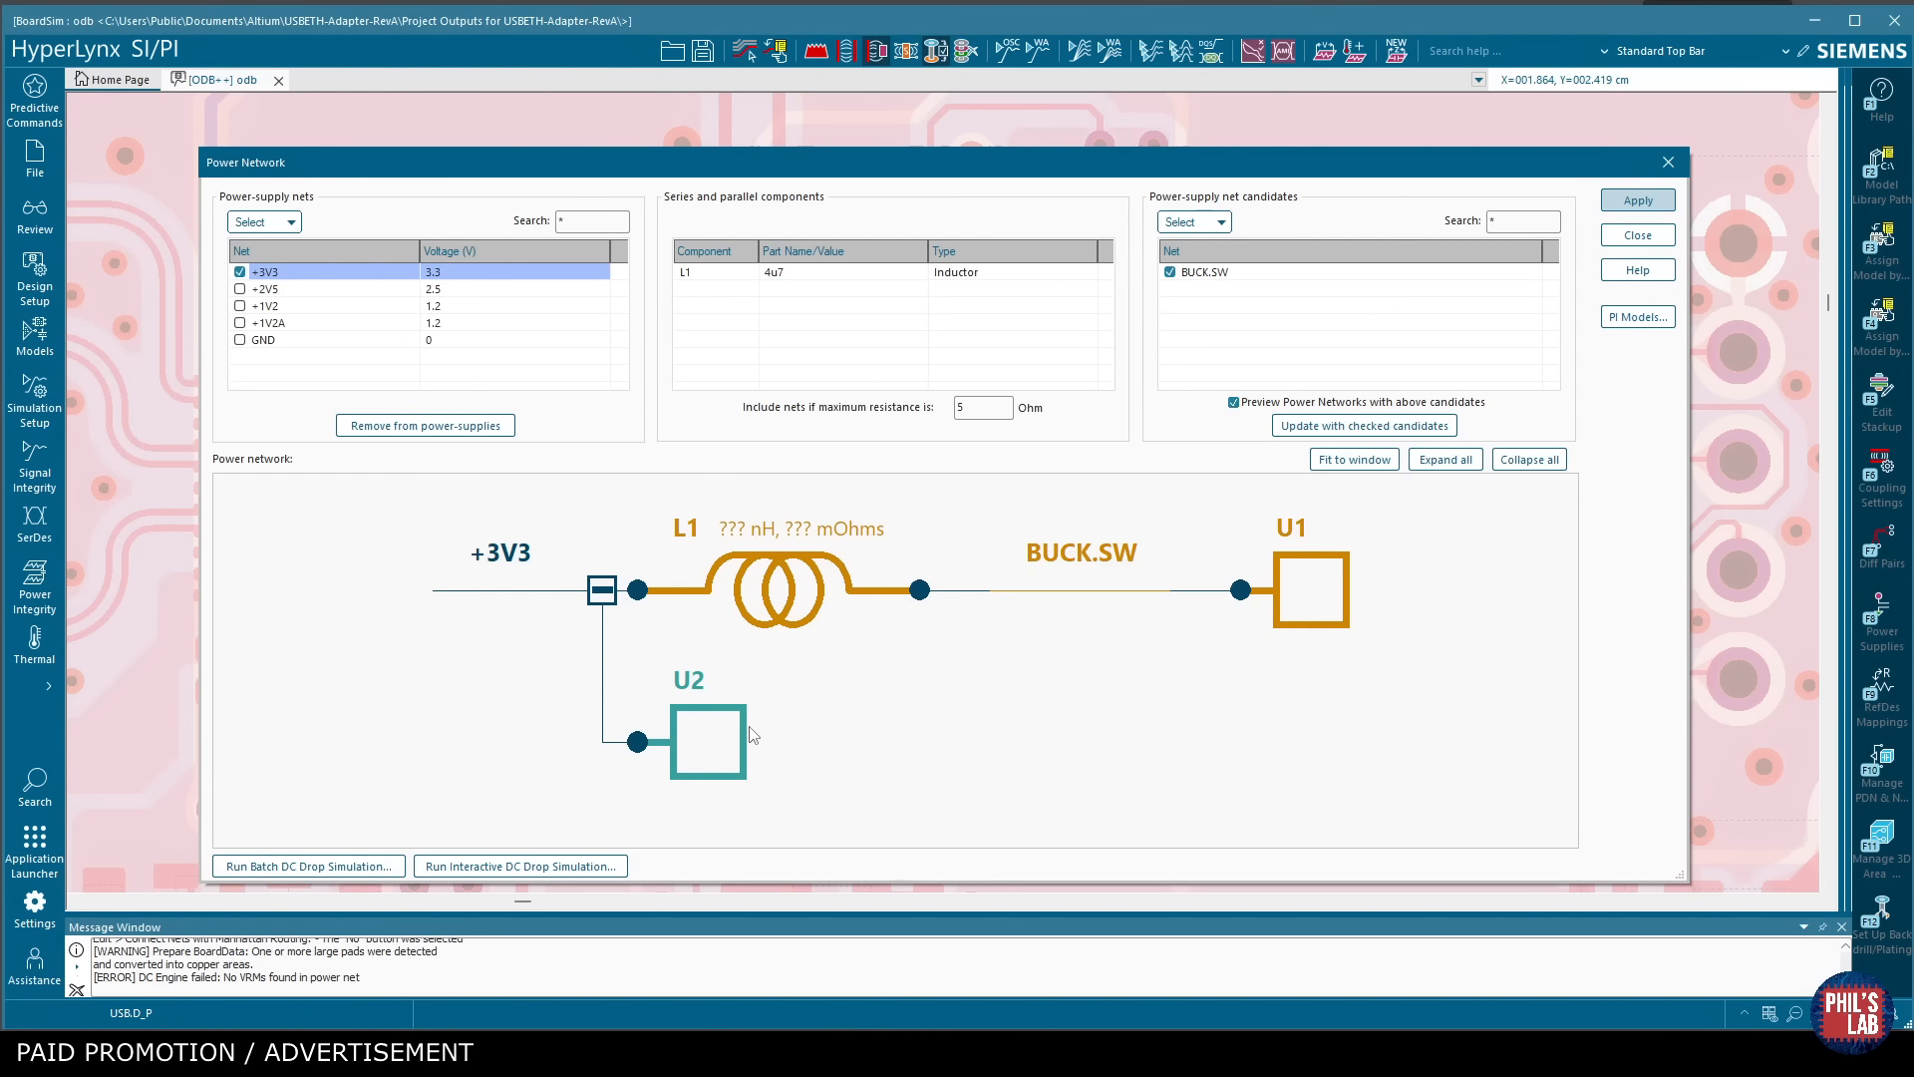
Open the power integrity models of U2 in HyperLynx and check its +3V3 supply pins against the Altium schematic.
{"action": "double_click", "coordinate": [699, 768]}
{"action": "left_click_drag", "start_coordinate": [1306, 196], "coordinate": [786, 165]}
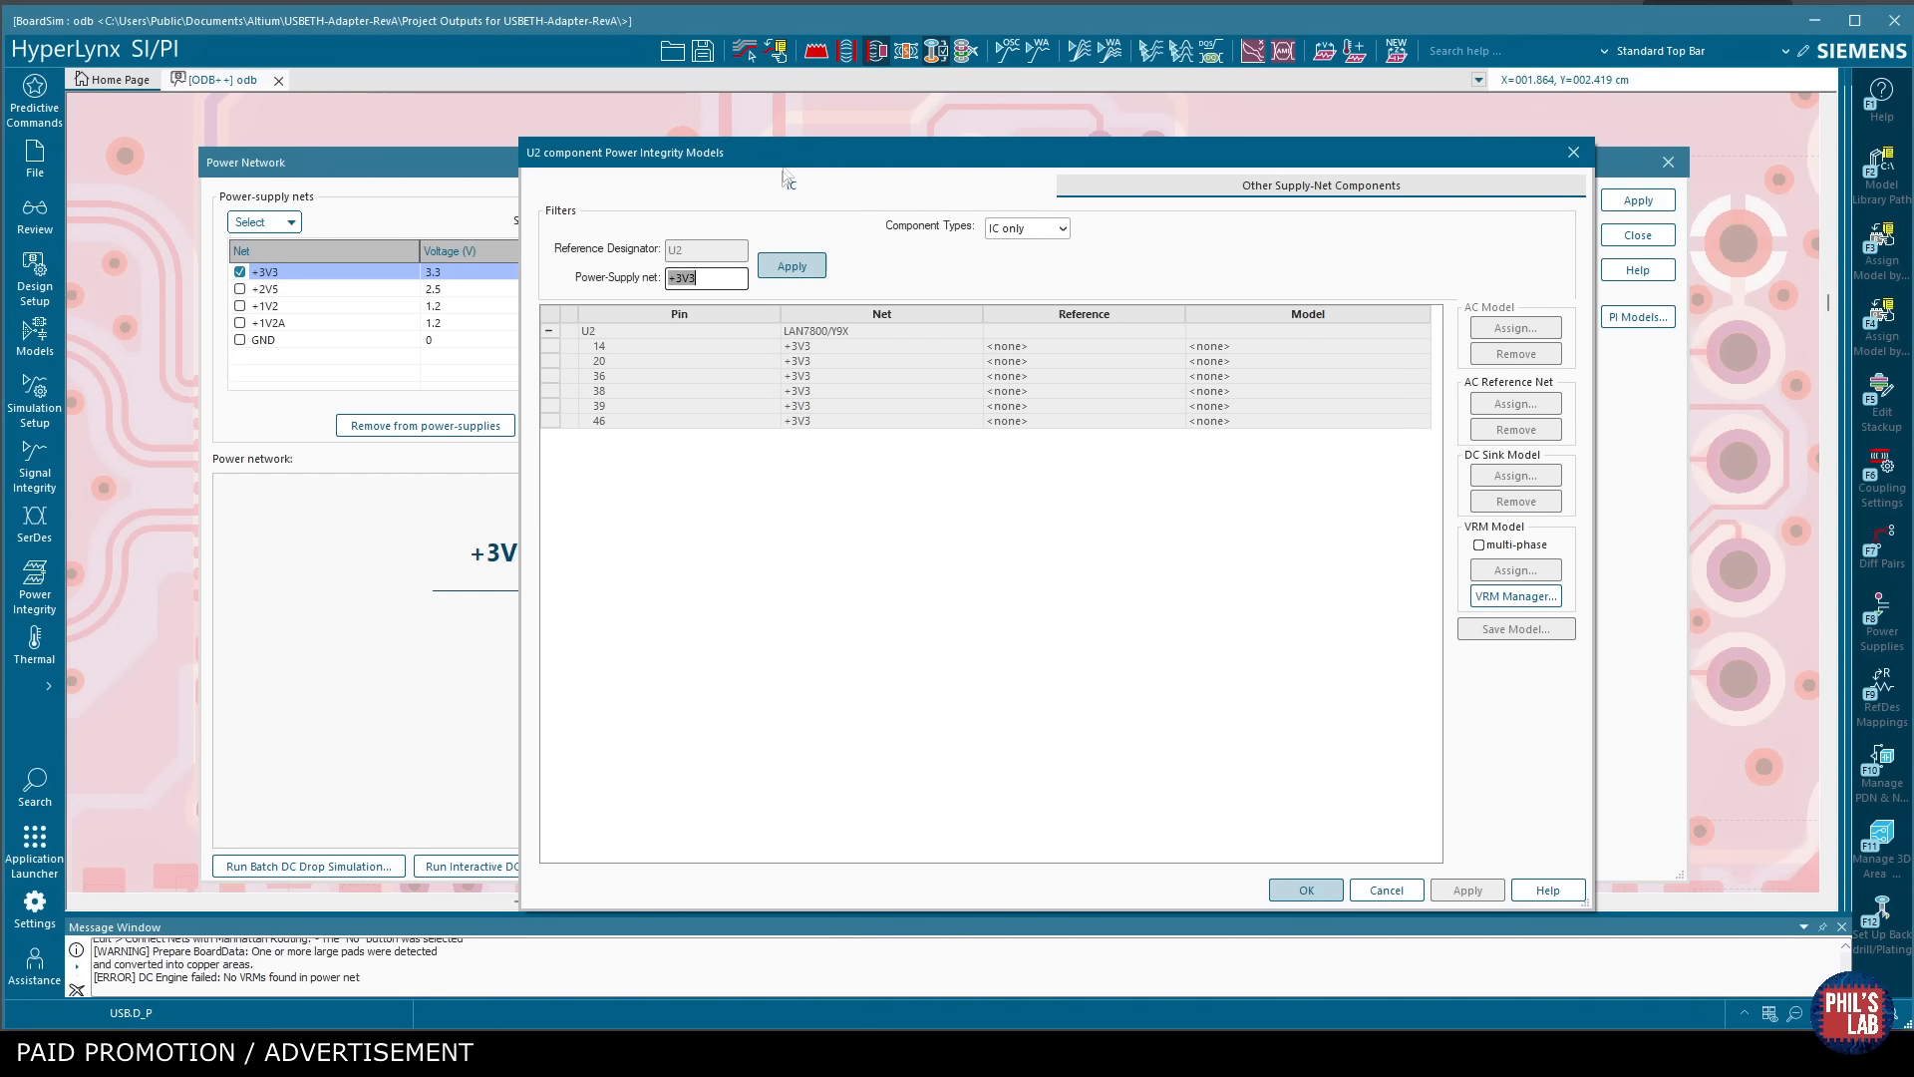
{"action": "left_click", "coordinate": [620, 345]}
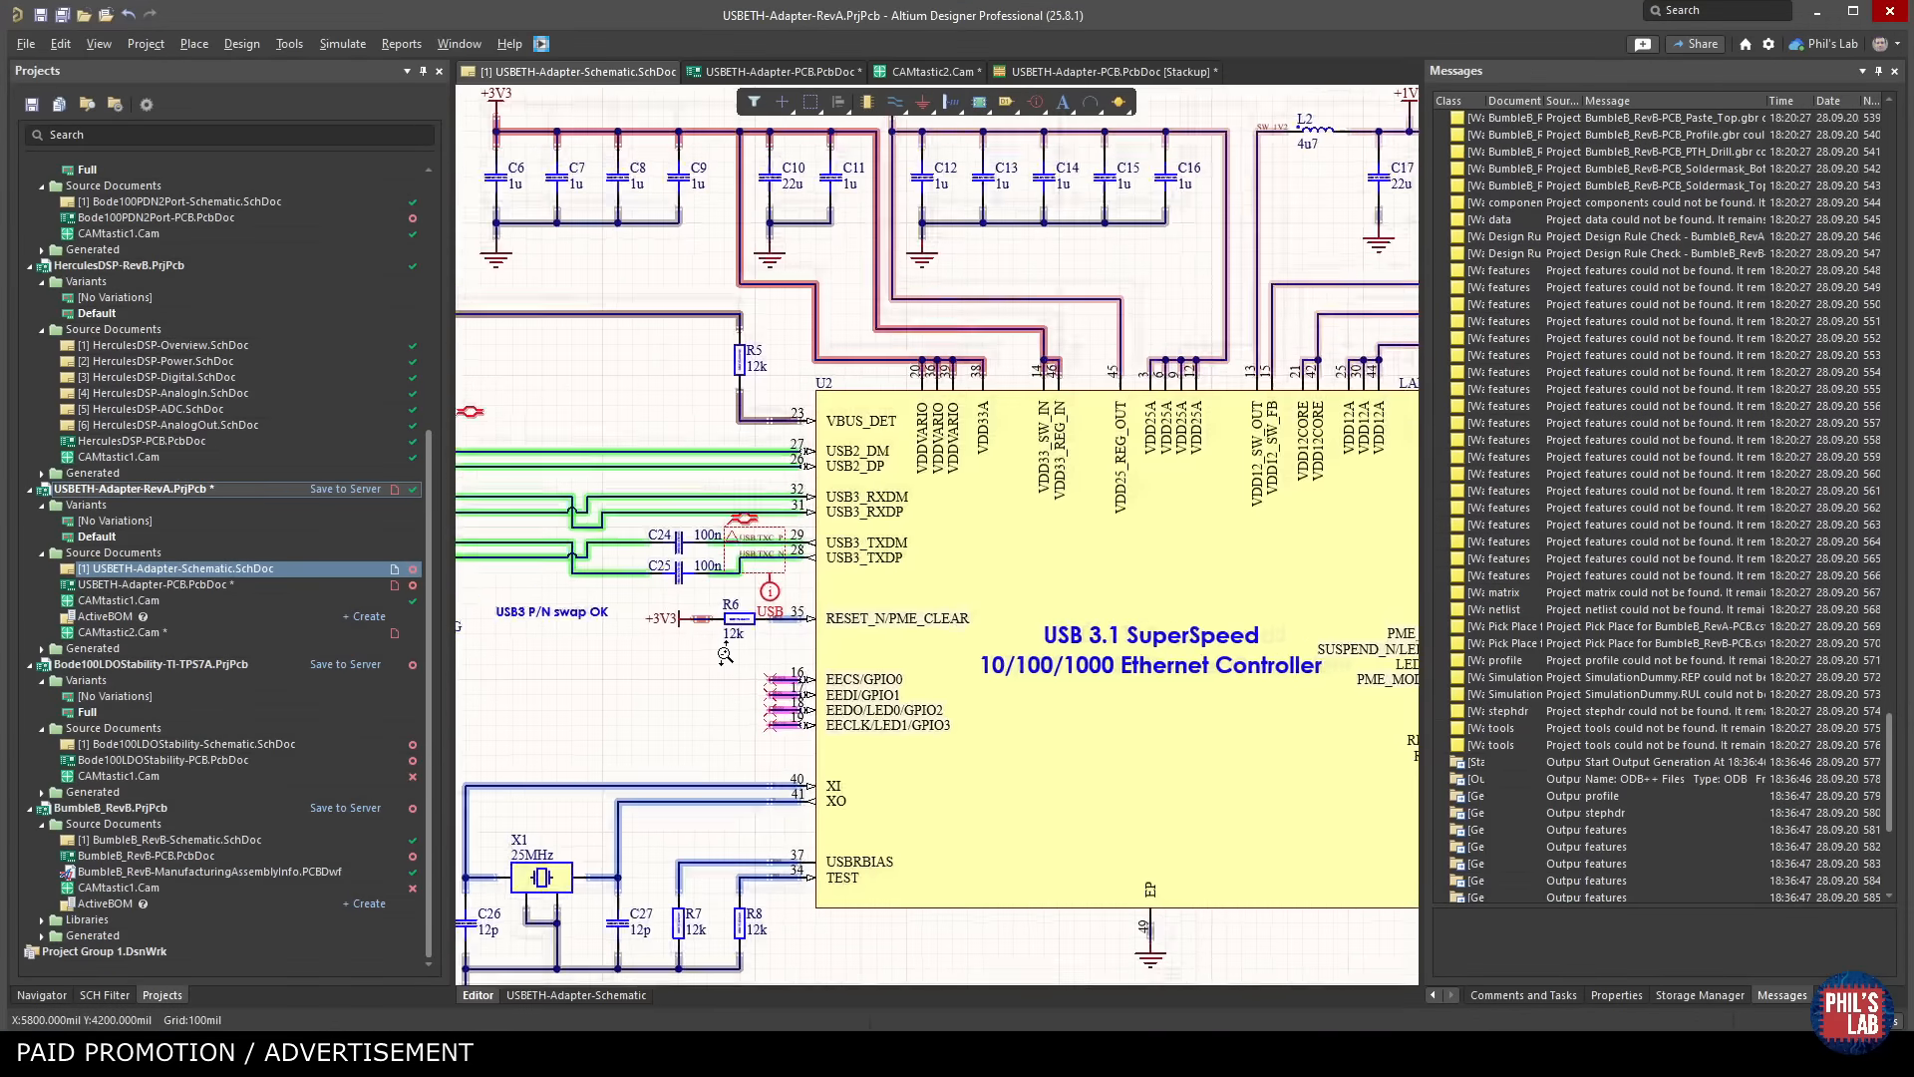
{"action": "scroll", "coordinate": [725, 654], "scroll_direction": "up", "scroll_amount": 3}
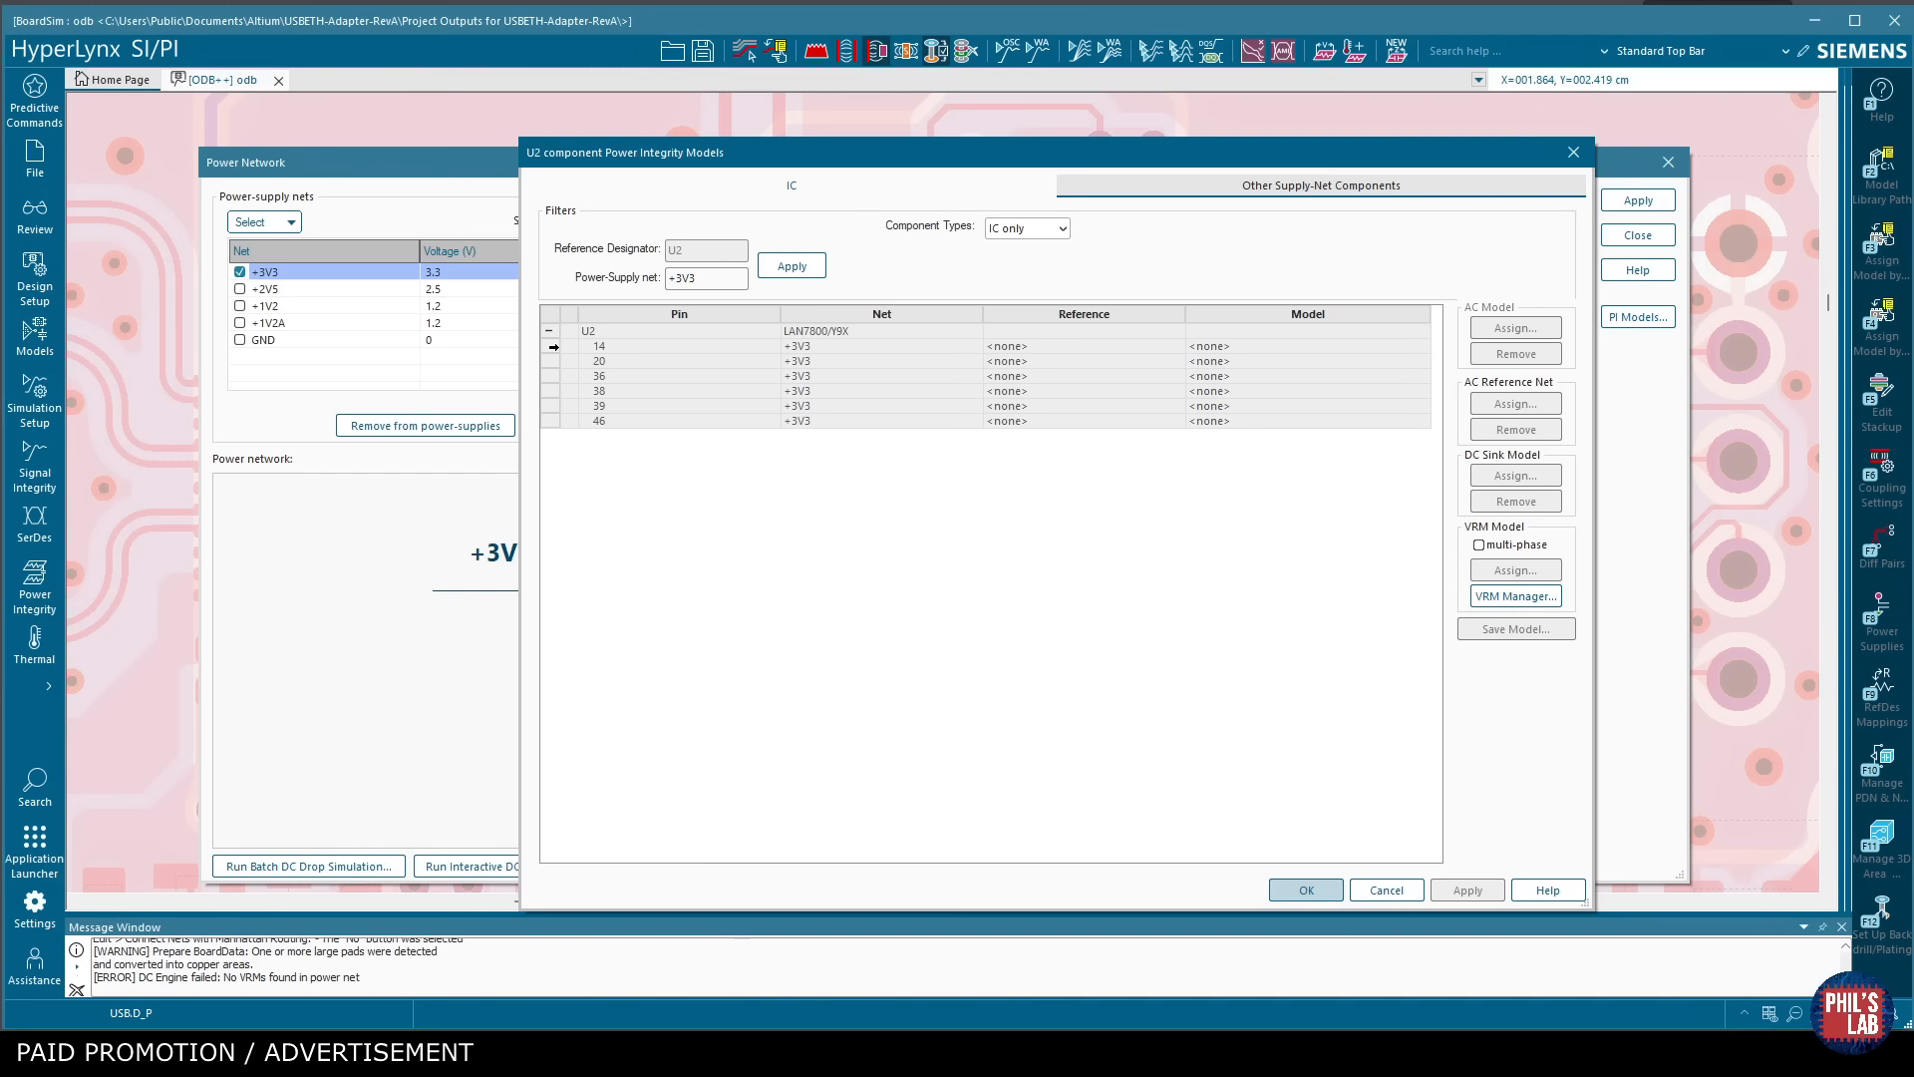
{"action": "left_click", "coordinate": [547, 346]}
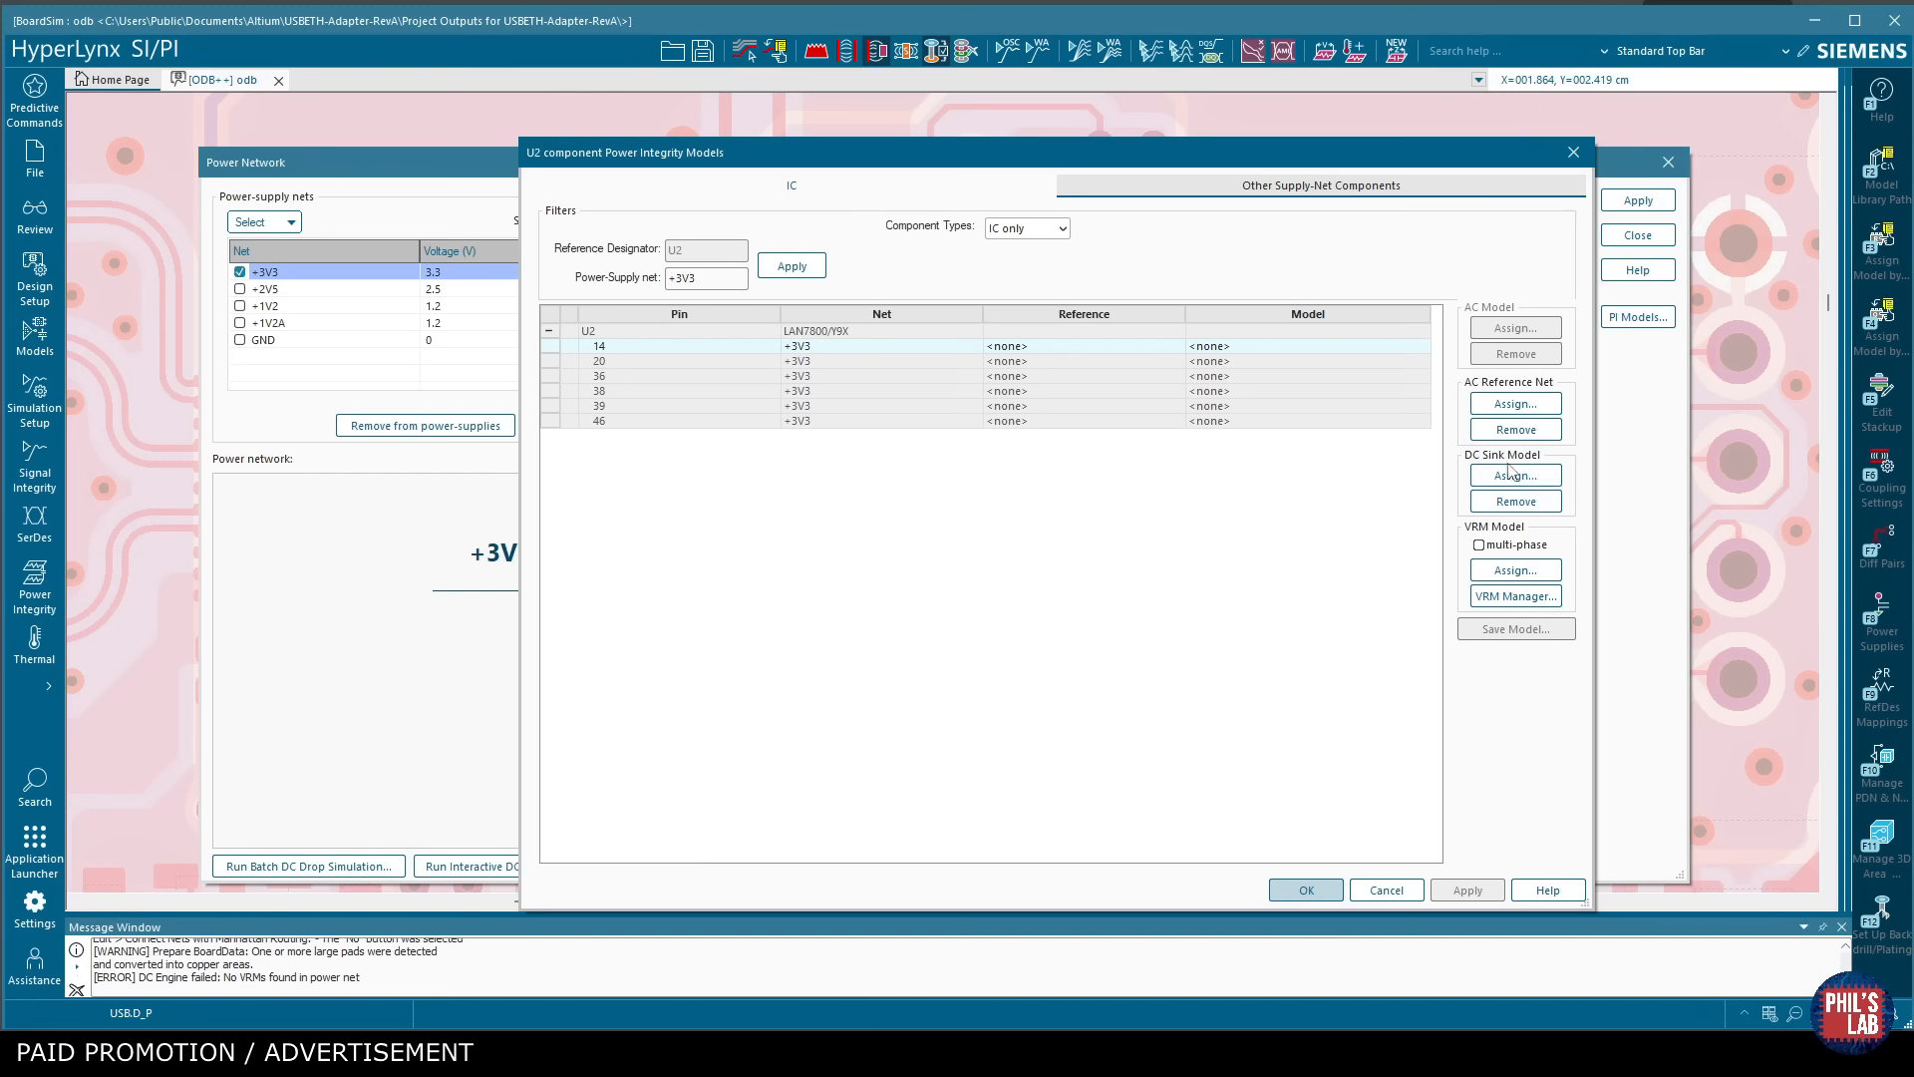
{"action": "left_click", "coordinate": [1512, 476]}
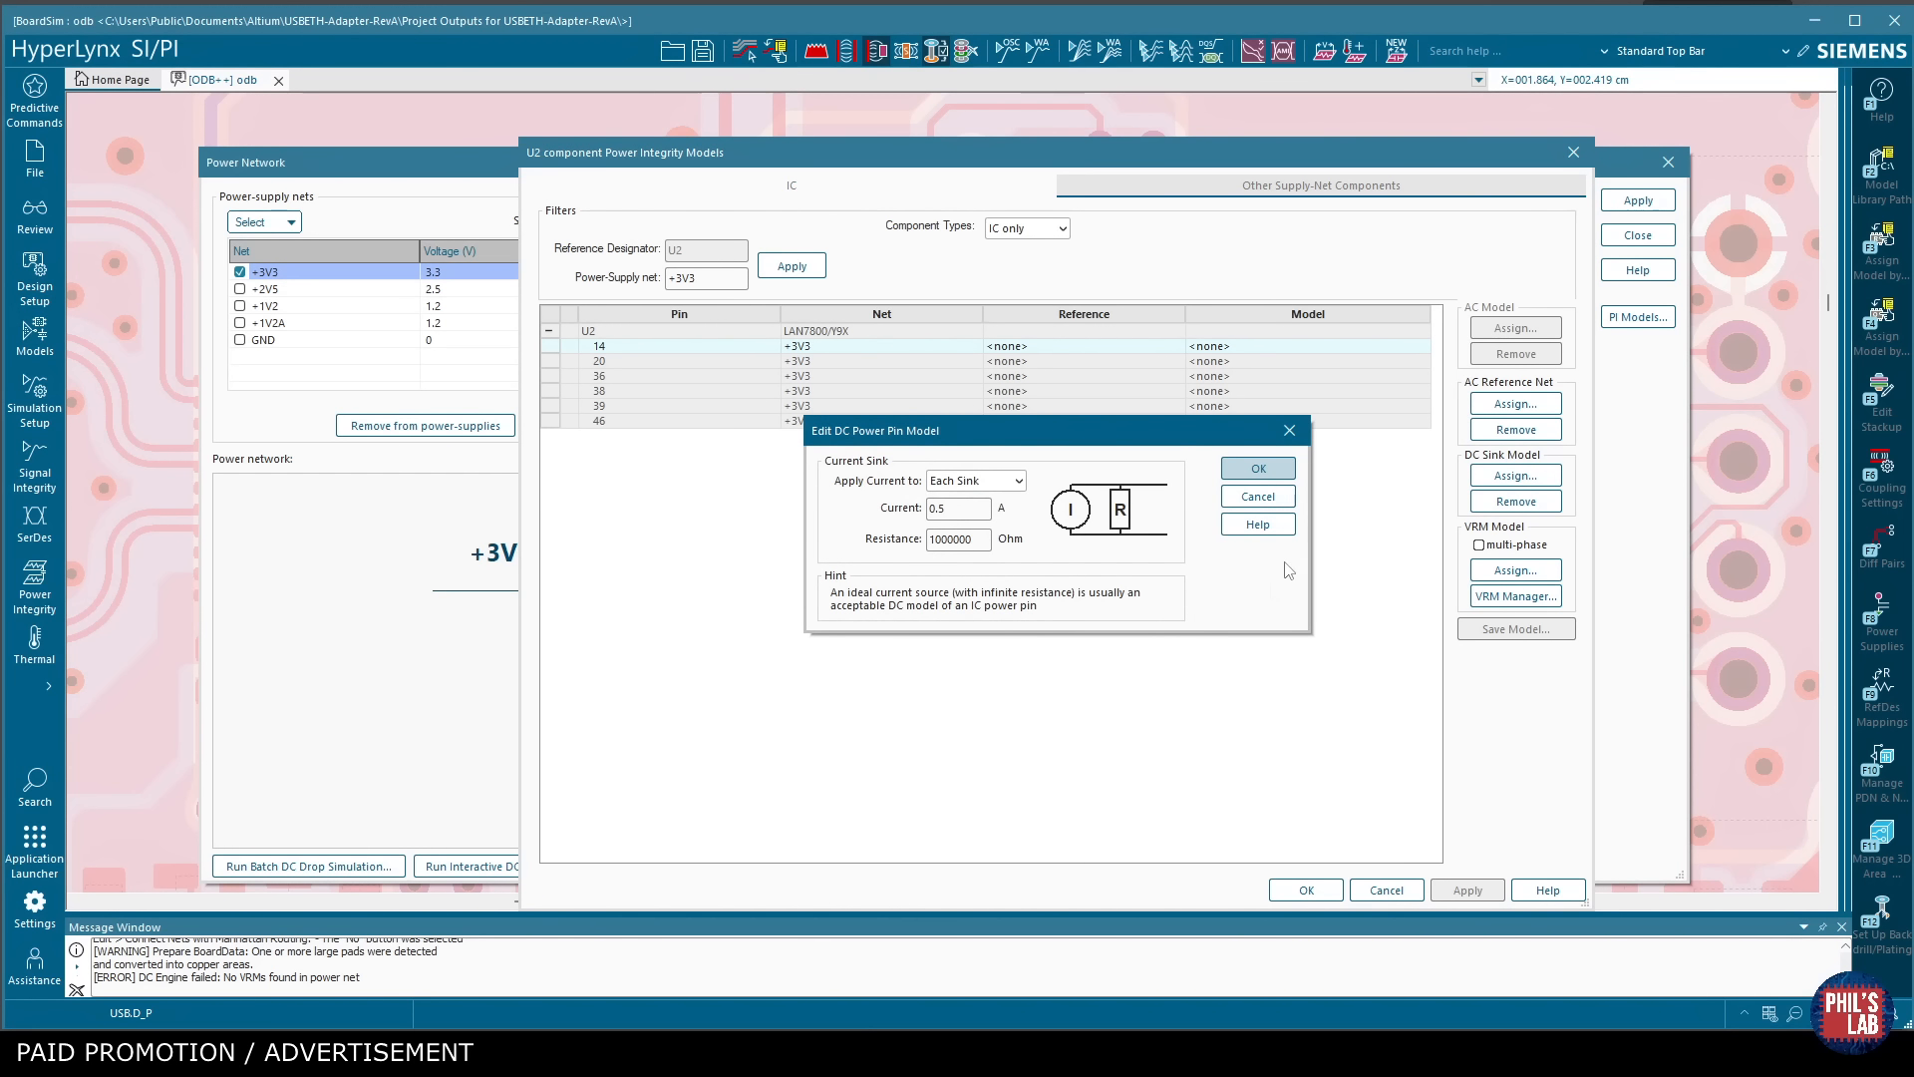
{"action": "left_click", "coordinate": [1247, 500]}
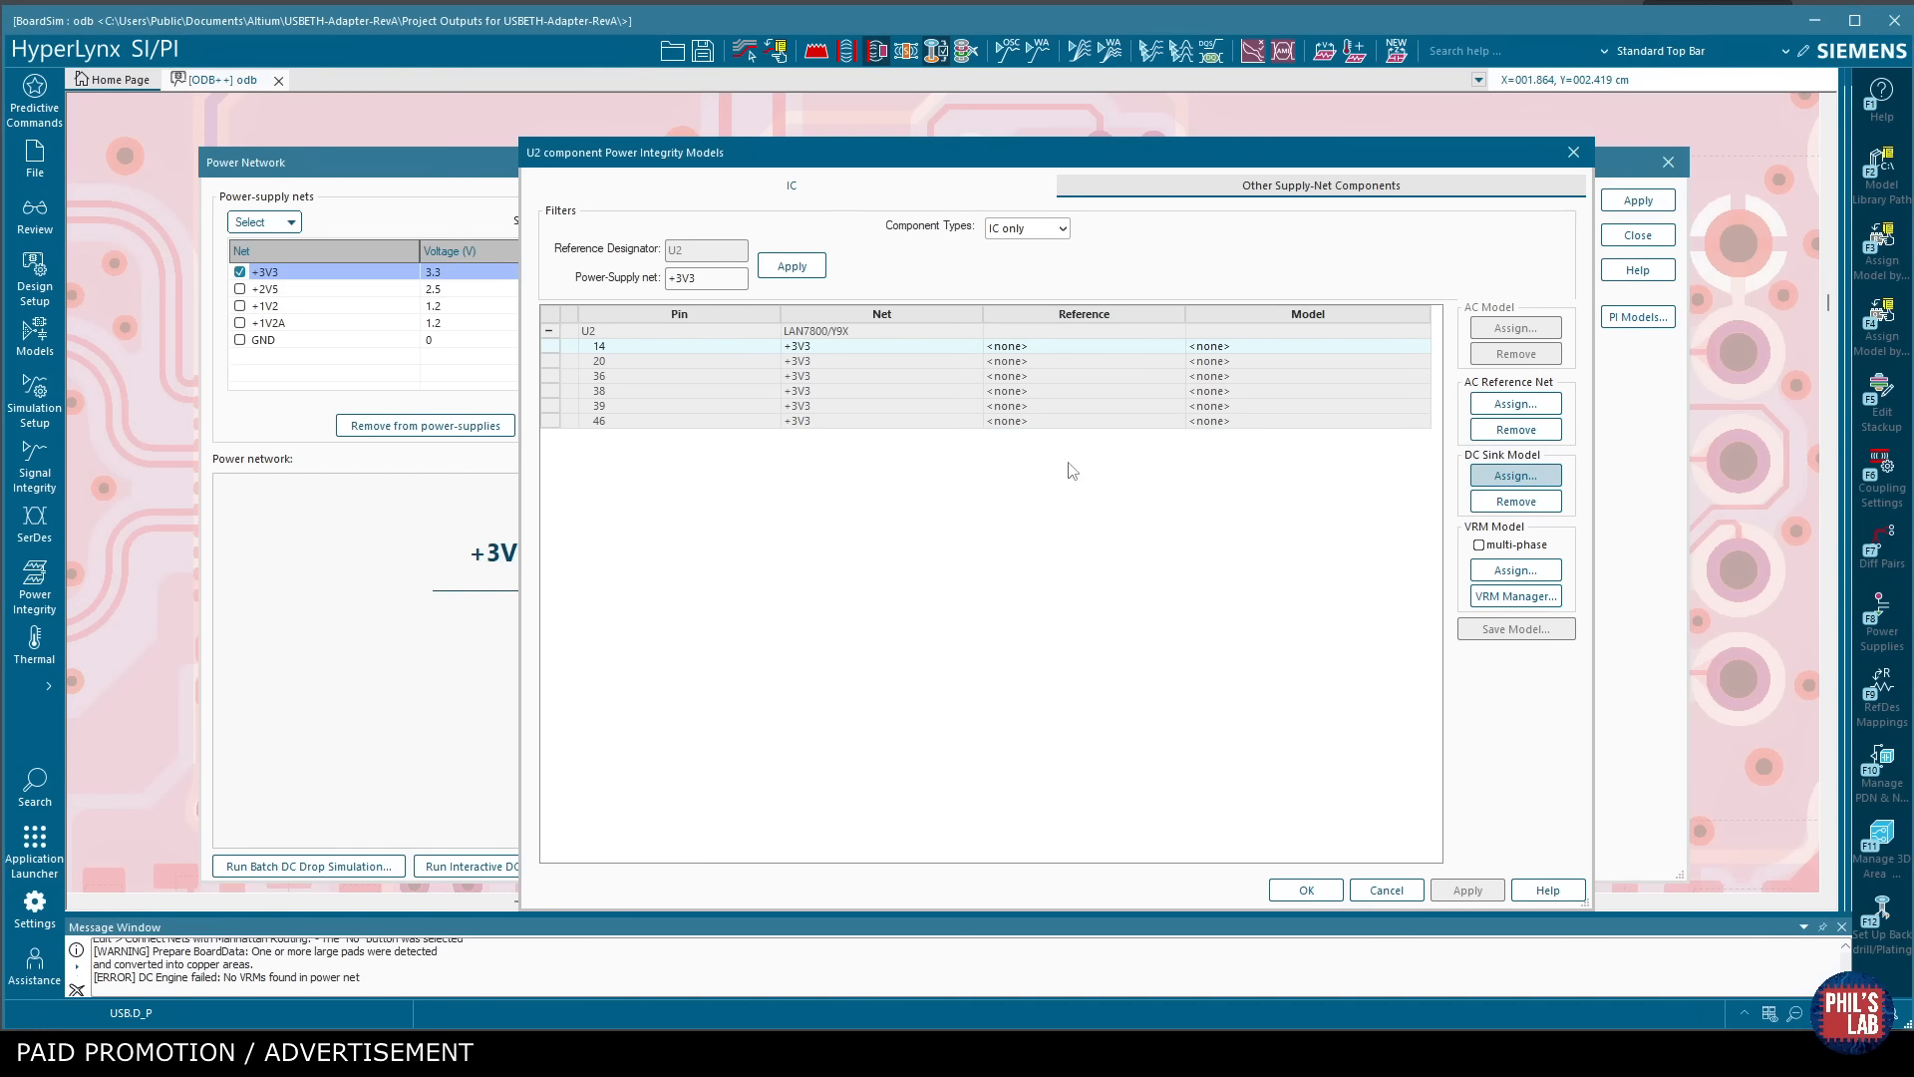
Assign a DC sink model drawing 0.05 A at each sink to all +3V3 pins of U2 and accept the models.
{"action": "left_click", "coordinate": [558, 377], "text": "ctrl"}
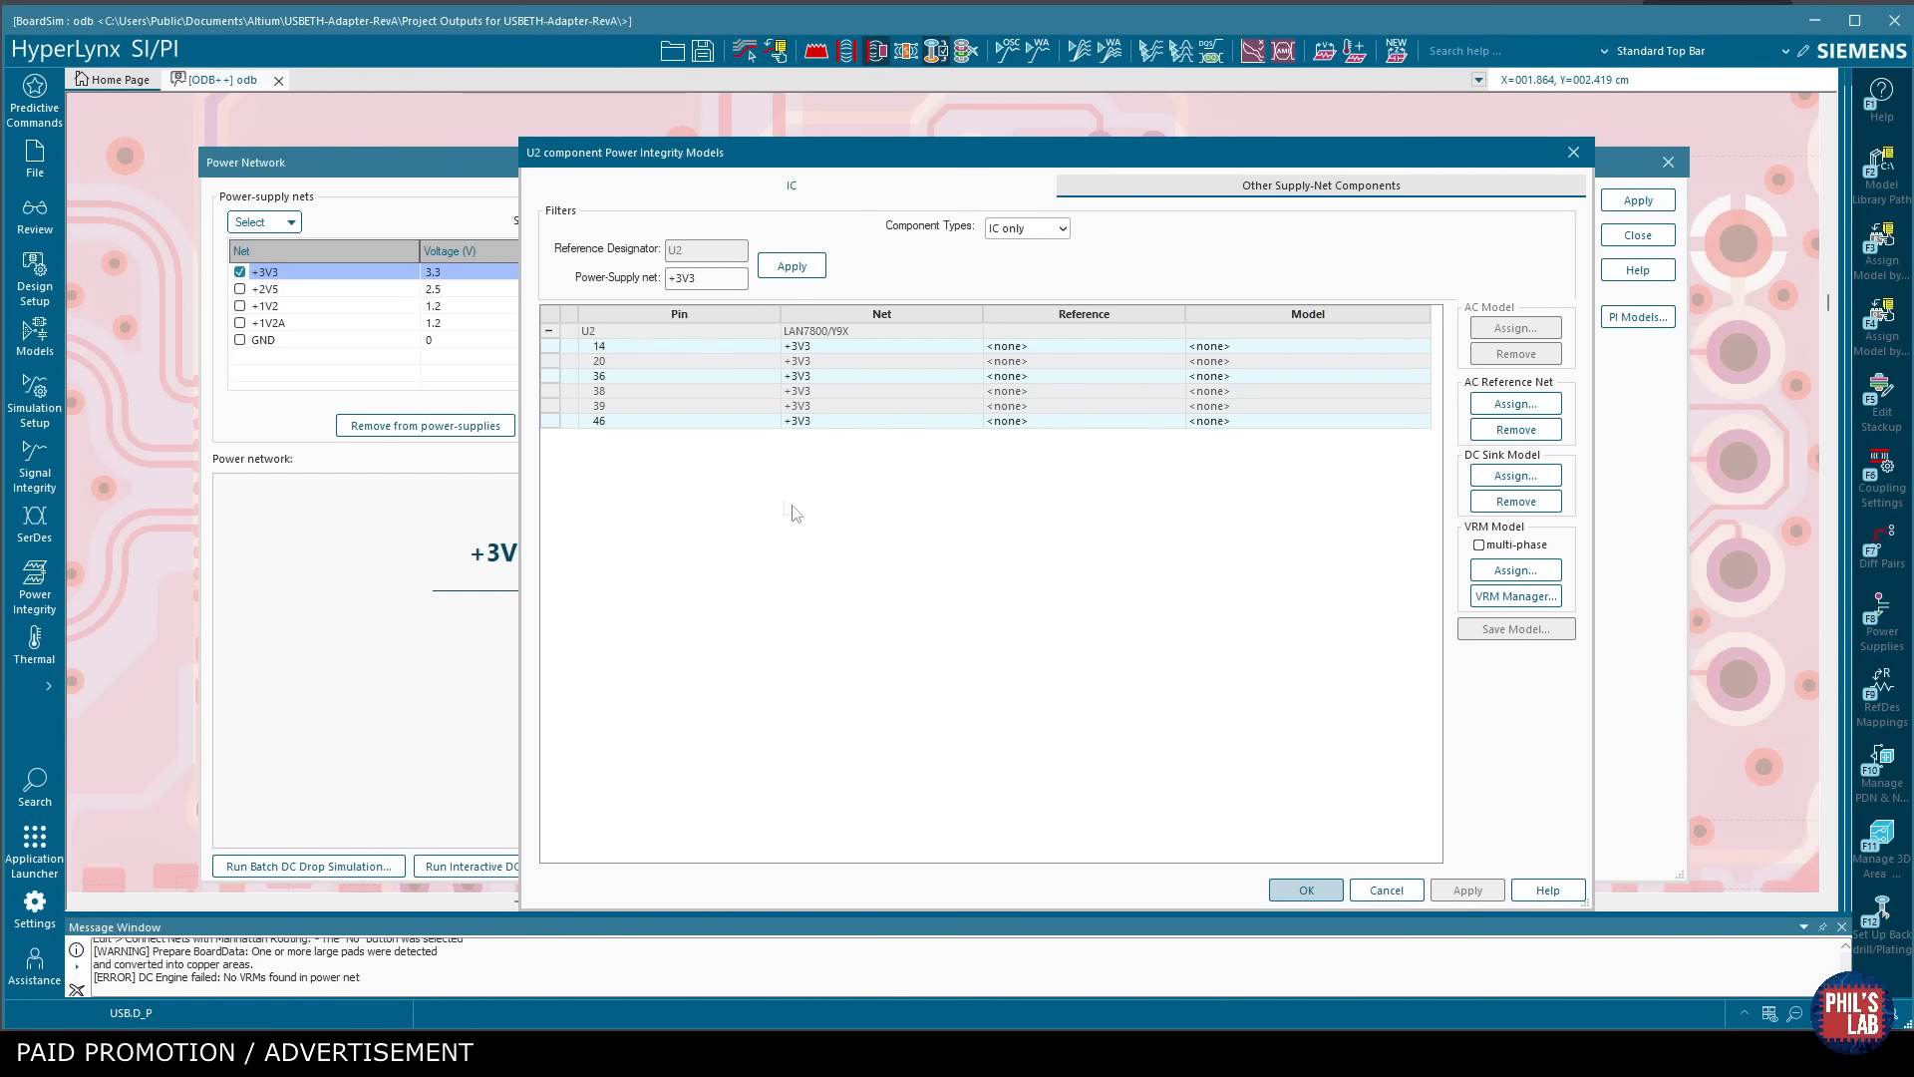
{"action": "left_click_drag", "start_coordinate": [549, 346], "coordinate": [550, 403]}
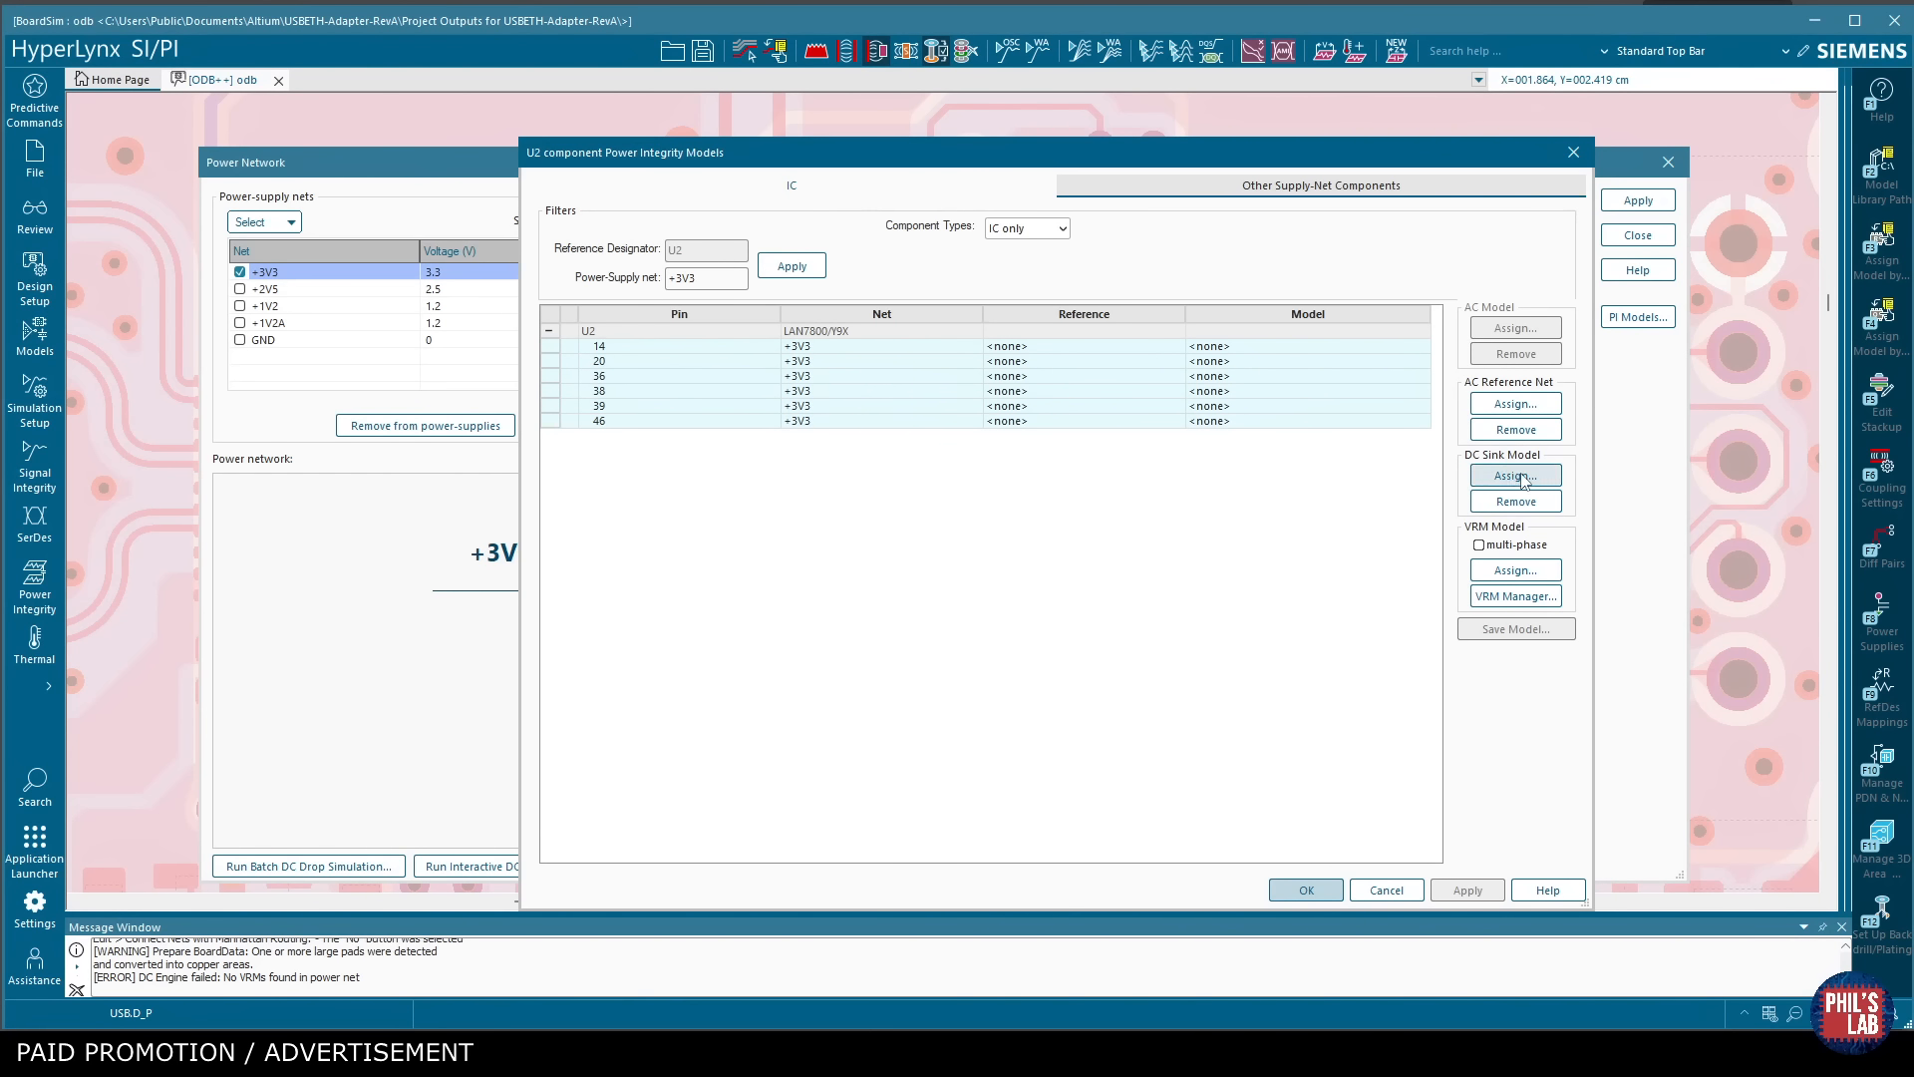
{"action": "left_click", "coordinate": [1522, 478]}
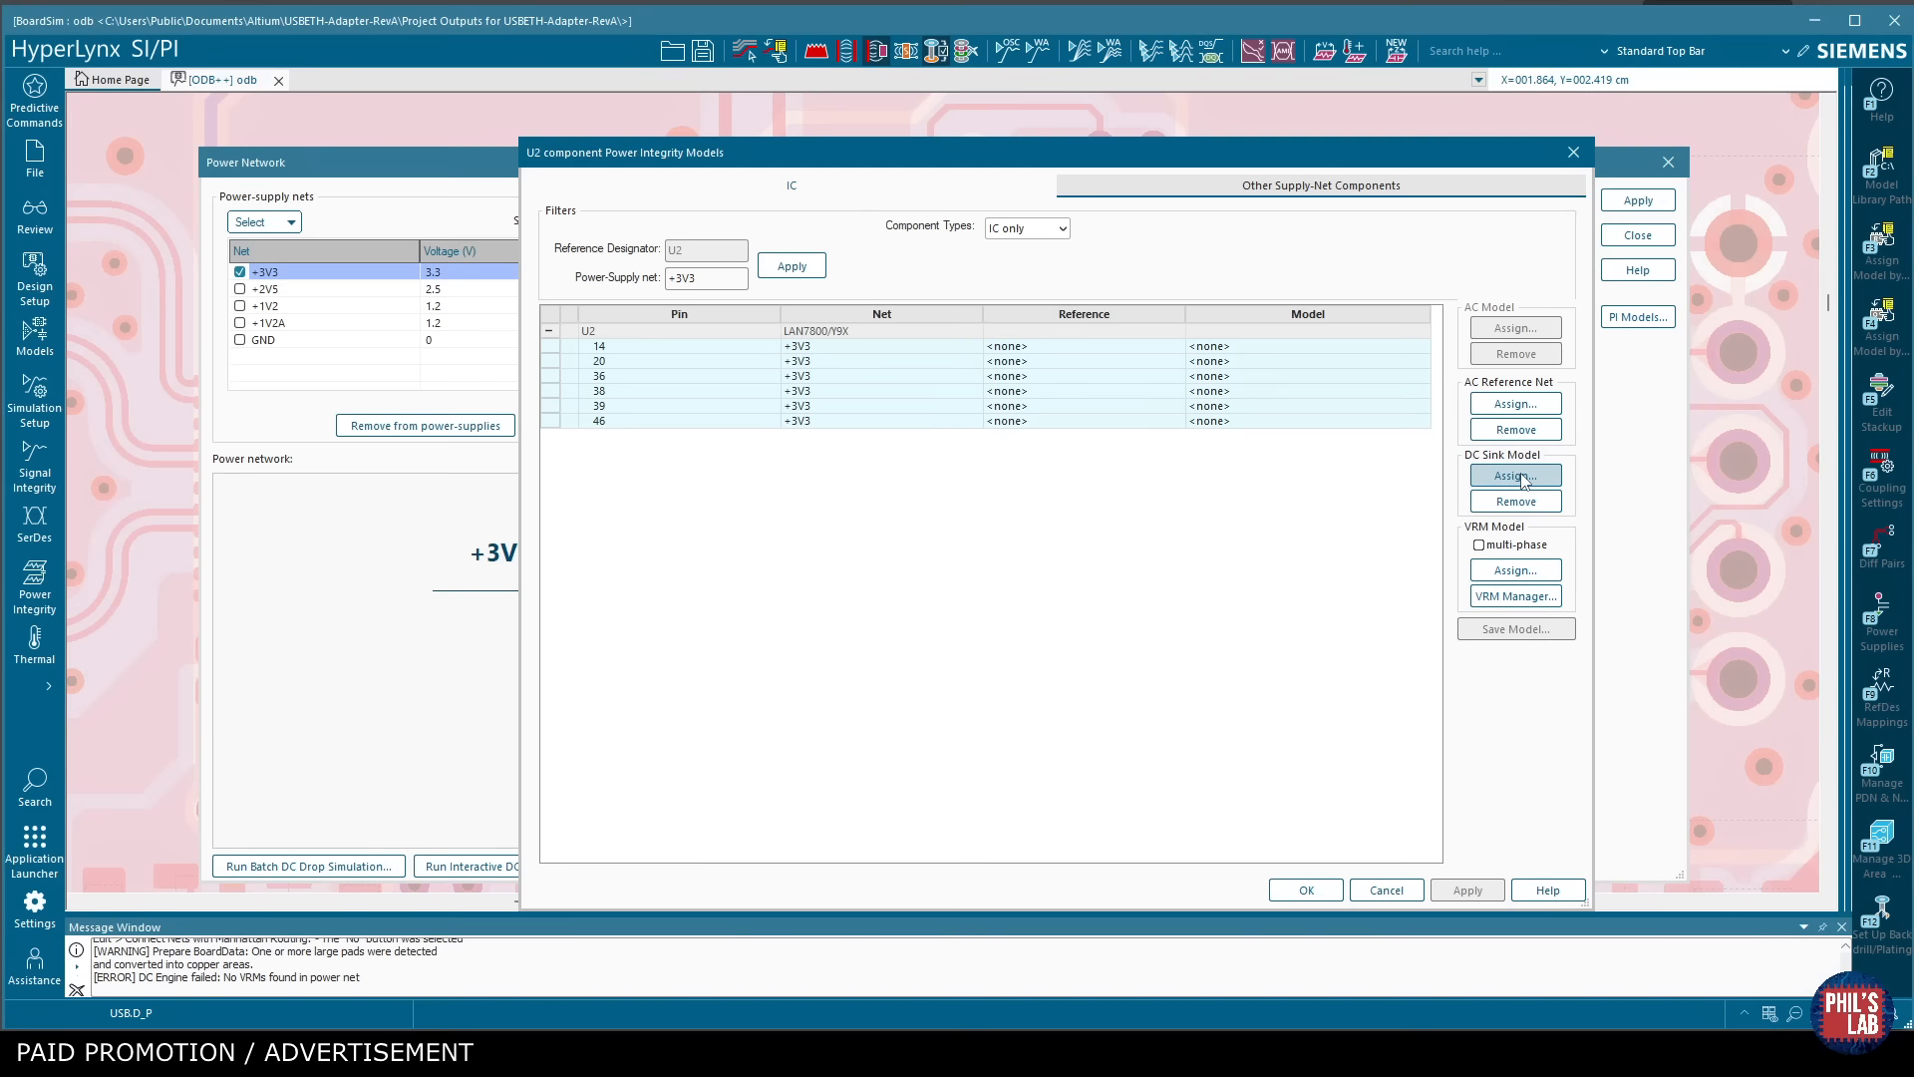
{"action": "left_click", "coordinate": [1019, 482]}
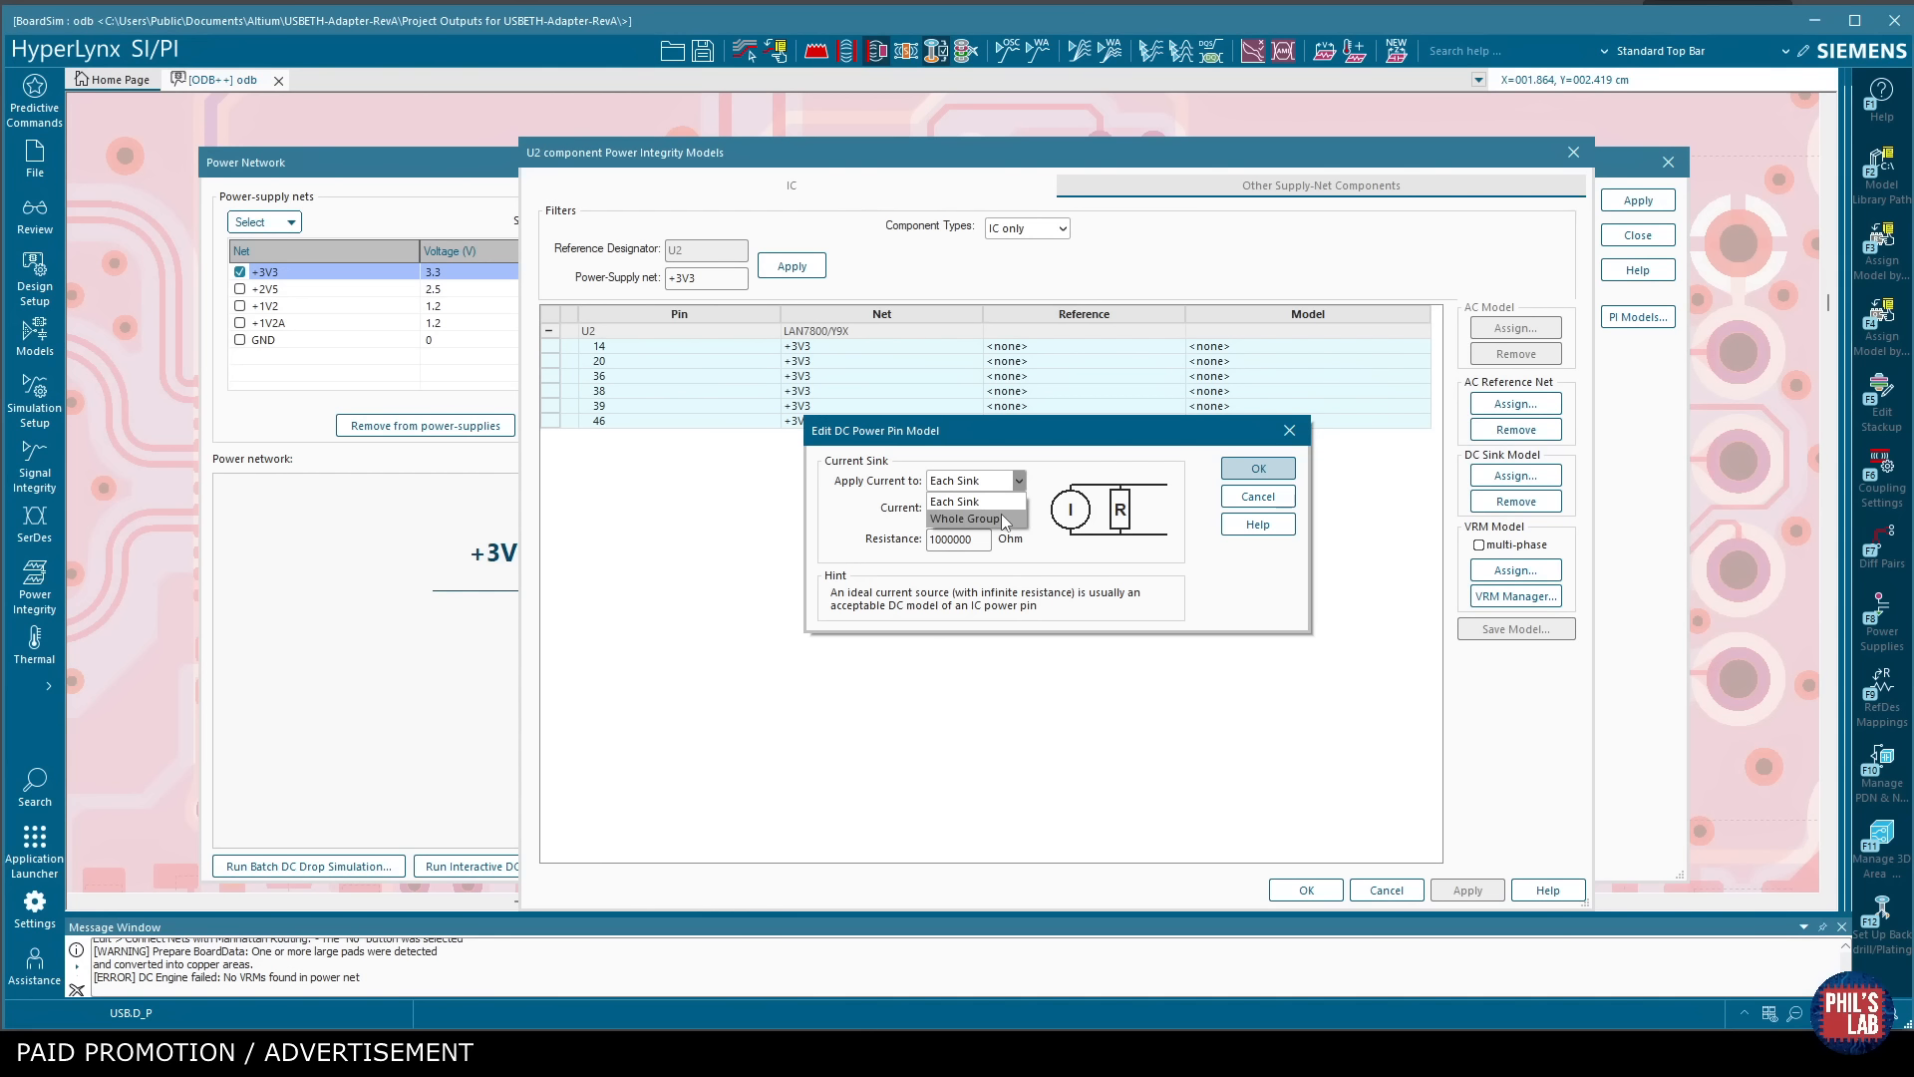
{"action": "left_click", "coordinate": [982, 503]}
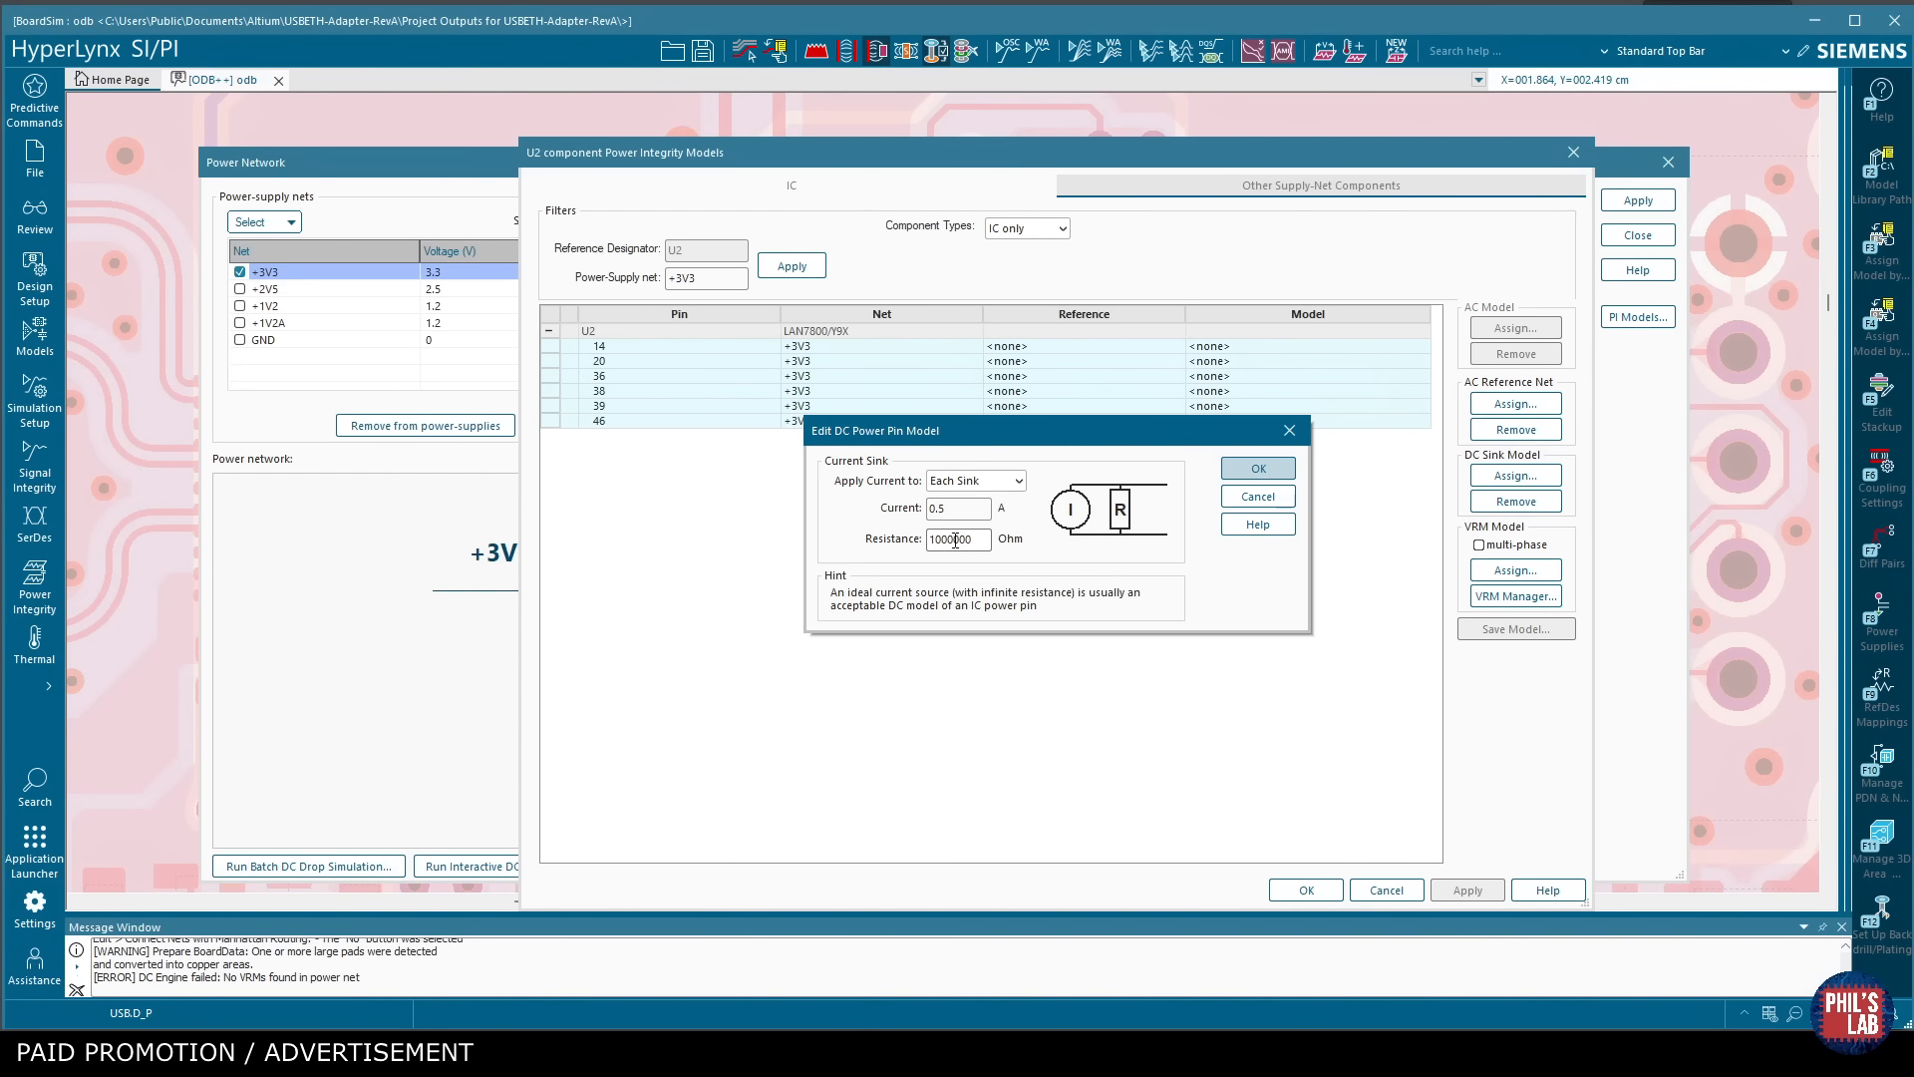
{"action": "left_click", "coordinate": [947, 511]}
{"action": "type", "text": "0"}
{"action": "left_click", "coordinate": [1258, 469]}
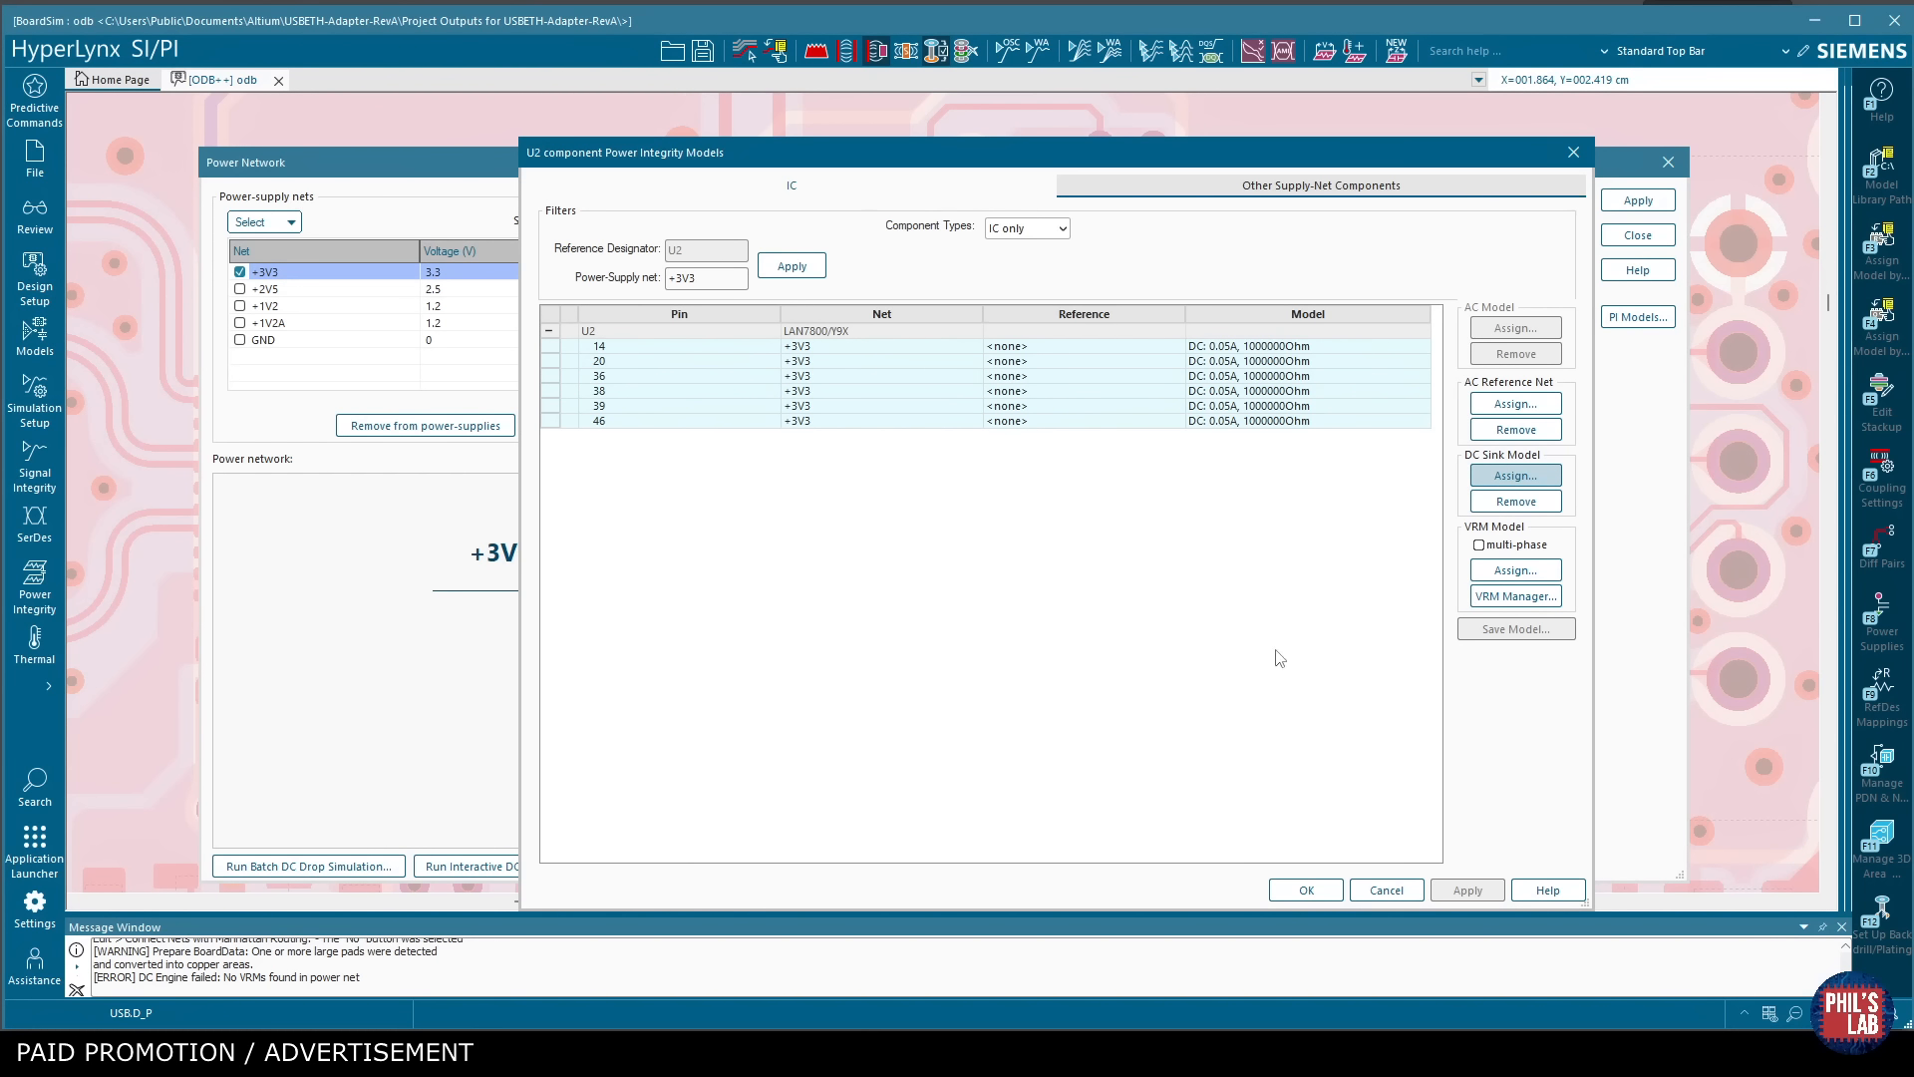
{"action": "left_click", "coordinate": [1306, 890]}
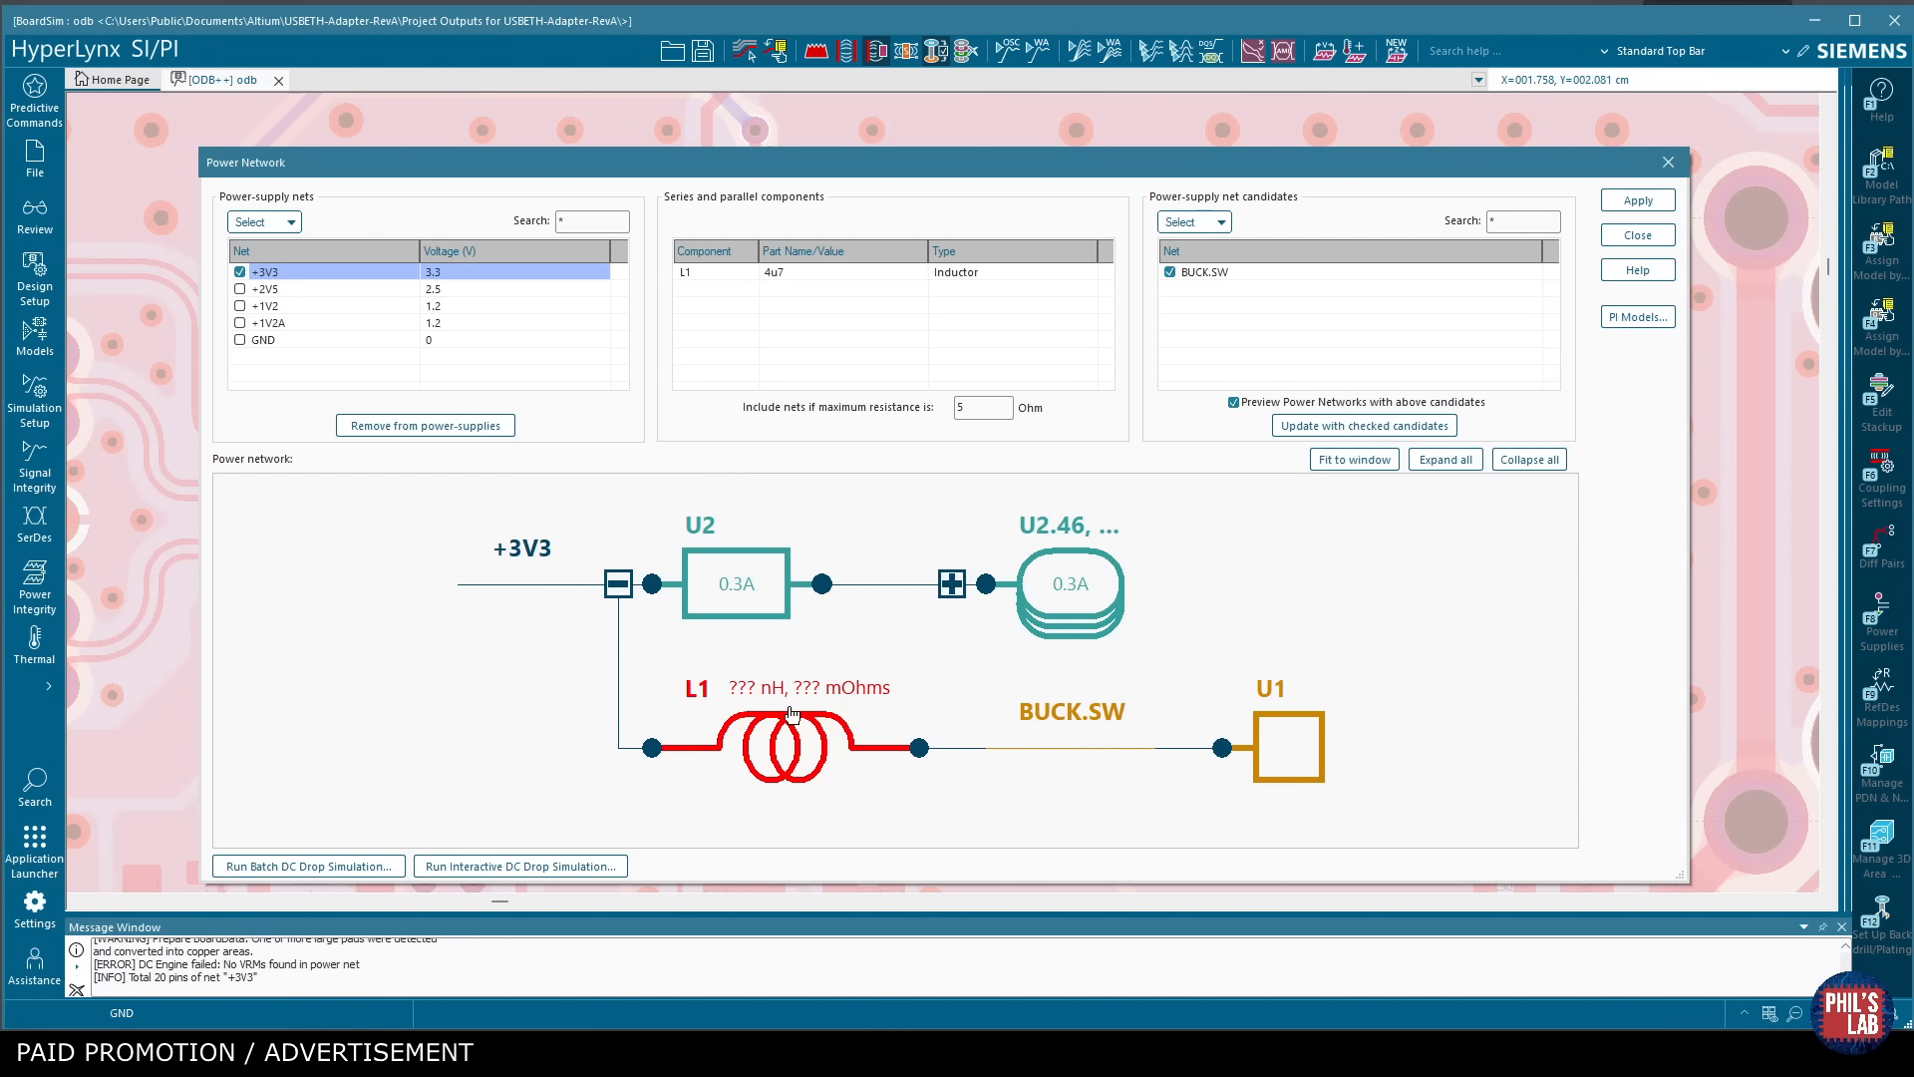
Create a new VRM from U1's power integrity models with a voltage of 3.3 V and the Simple model.
{"action": "double_click", "coordinate": [1276, 742]}
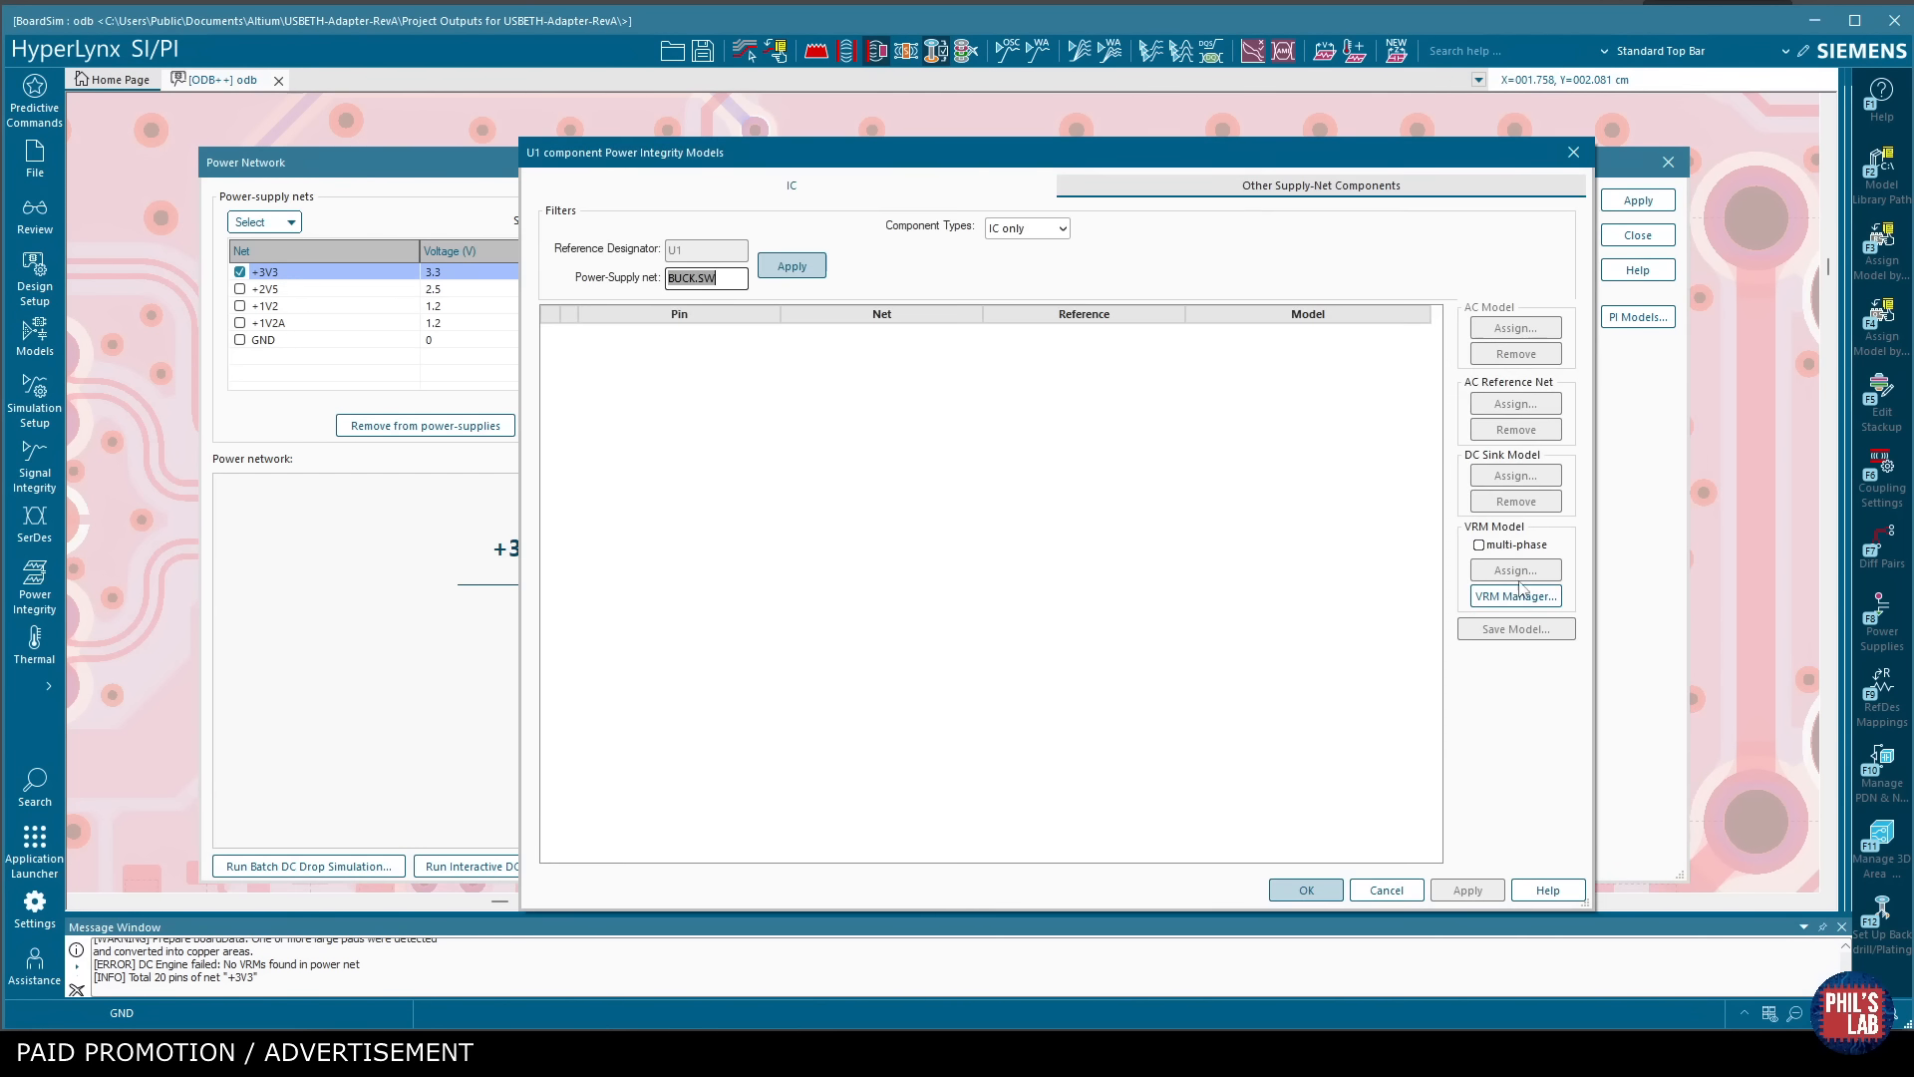
{"action": "left_click", "coordinate": [1485, 599]}
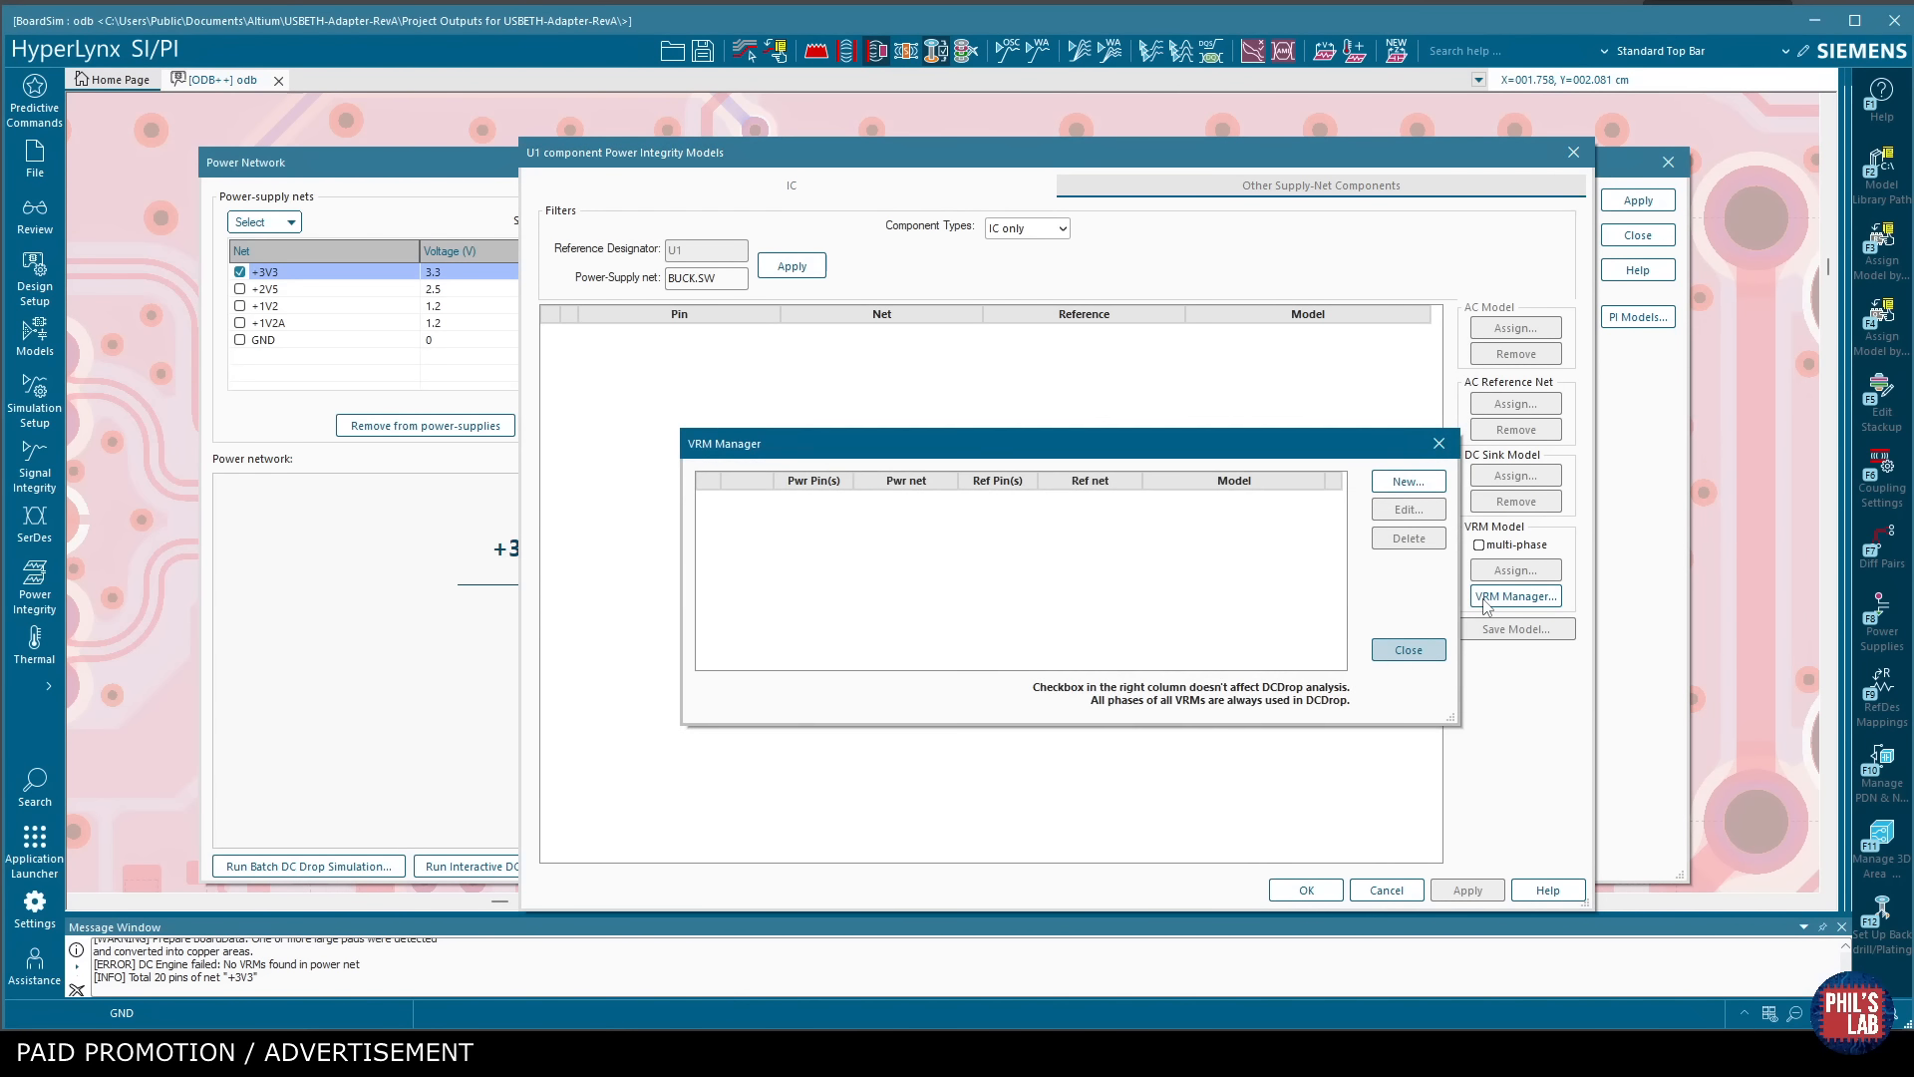
{"action": "left_click", "coordinate": [1433, 486]}
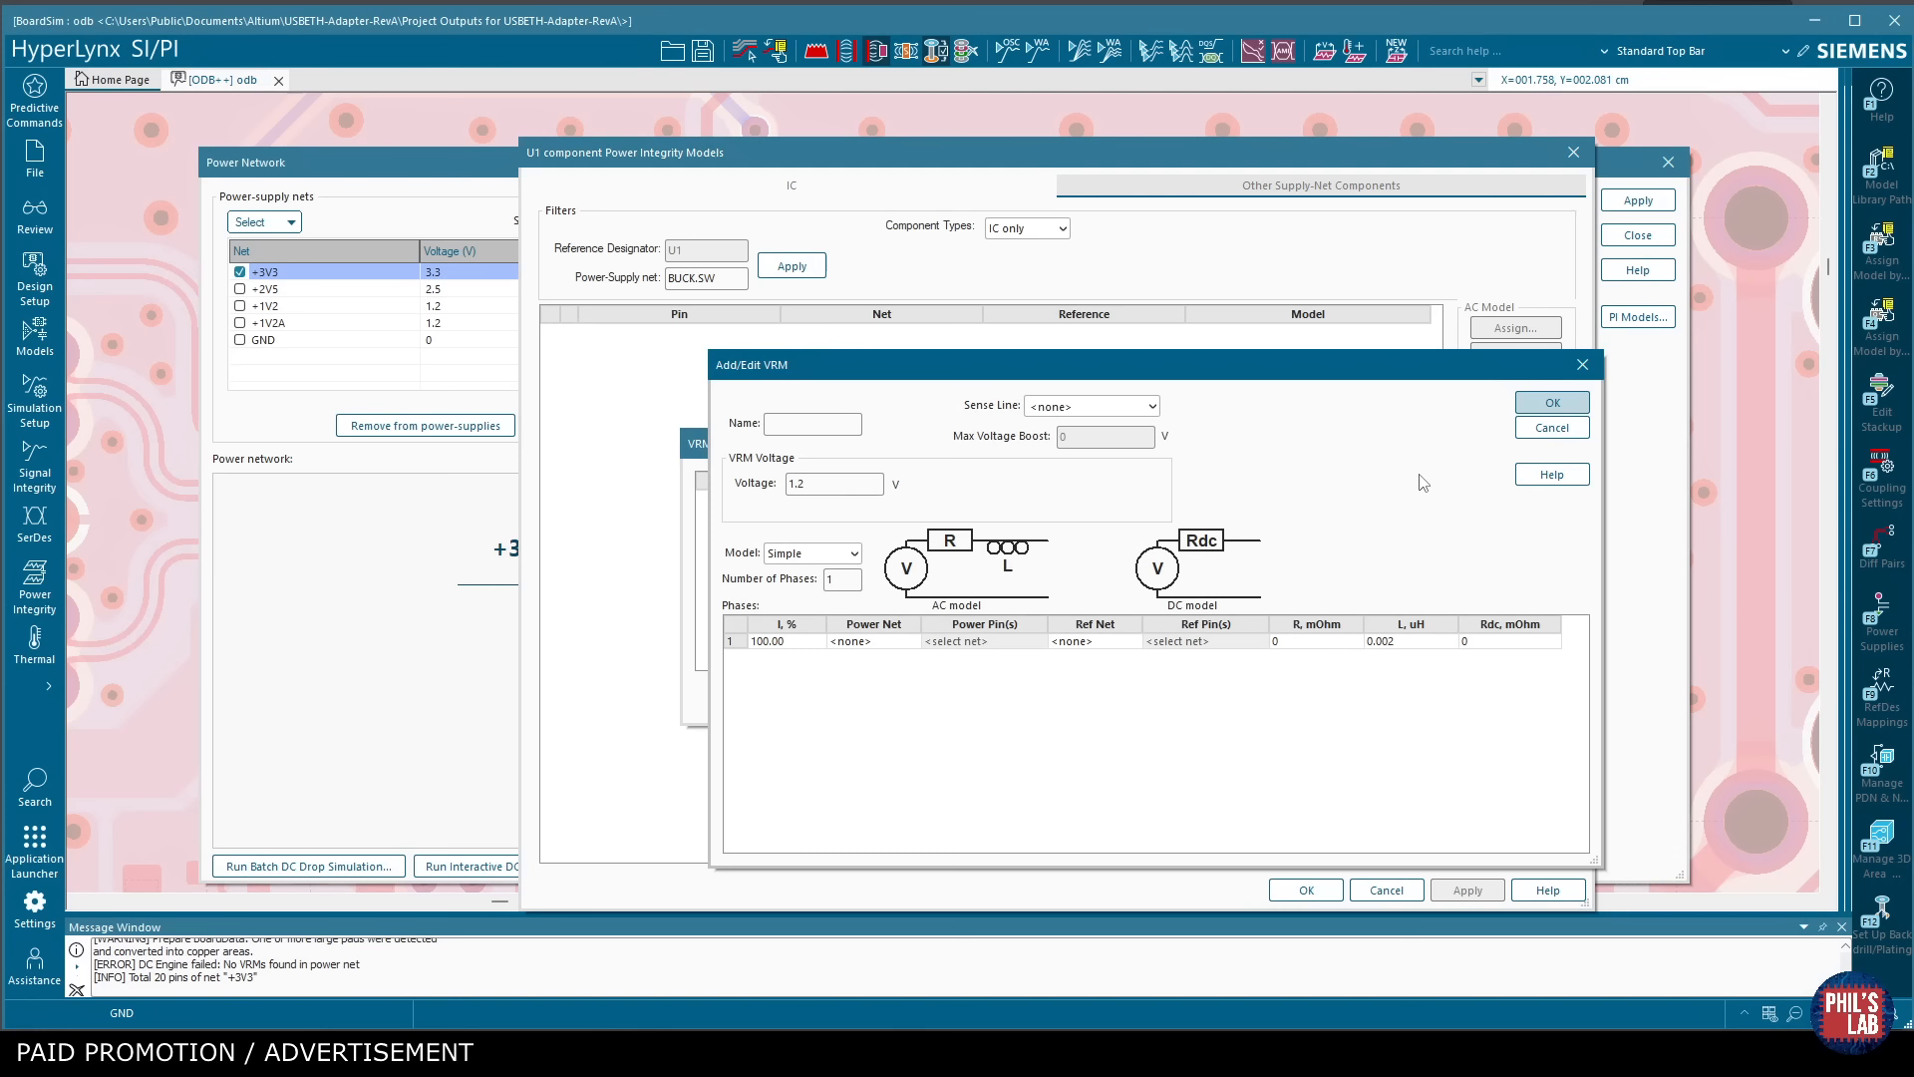
{"action": "left_click_drag", "start_coordinate": [824, 487], "coordinate": [770, 485]}
{"action": "type", "text": "3.3"}
{"action": "left_click", "coordinate": [854, 554]}
{"action": "left_click", "coordinate": [864, 519]}
Set the VRM phase's power net to +3V3, its power pin to L1.2 and its reference net to GND.
{"action": "left_click", "coordinate": [903, 642]}
{"action": "left_click", "coordinate": [905, 643]}
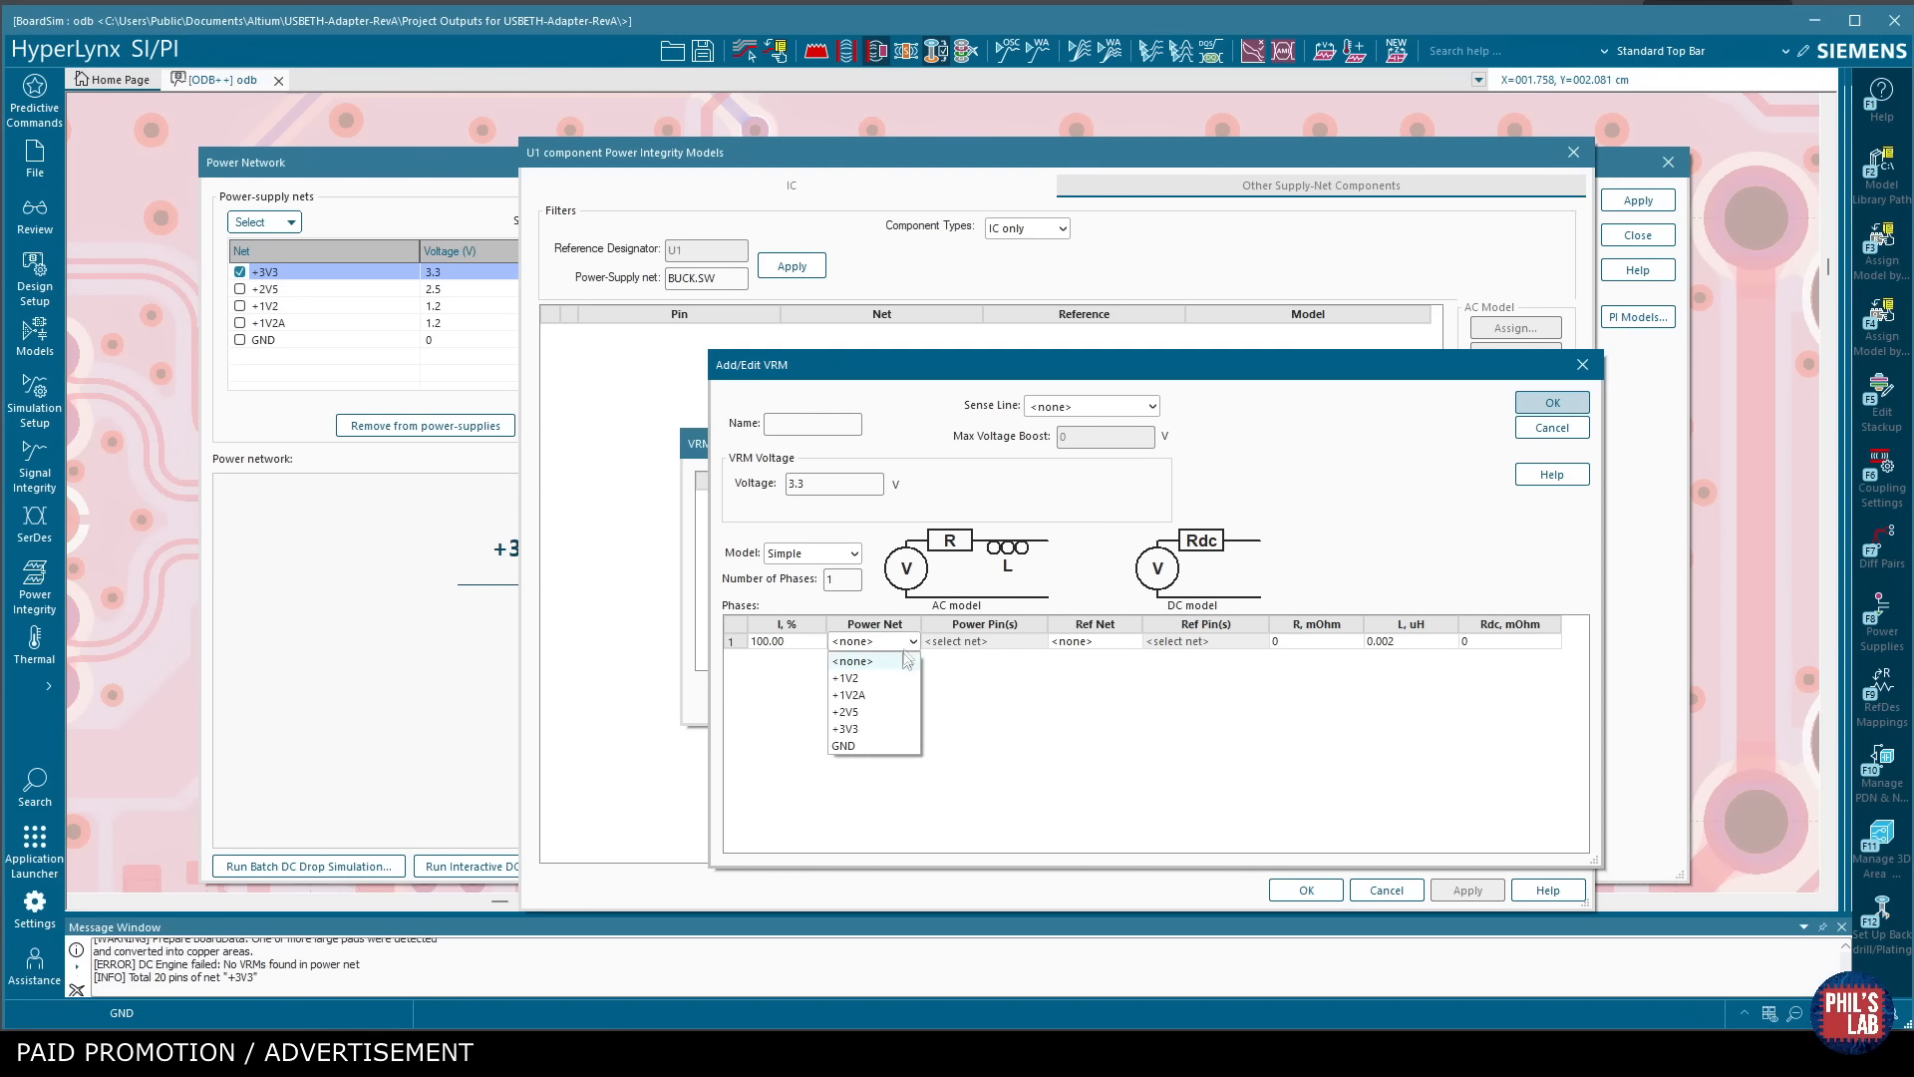
{"action": "left_click", "coordinate": [878, 729]}
{"action": "left_click", "coordinate": [1039, 646]}
{"action": "left_click", "coordinate": [1038, 643]}
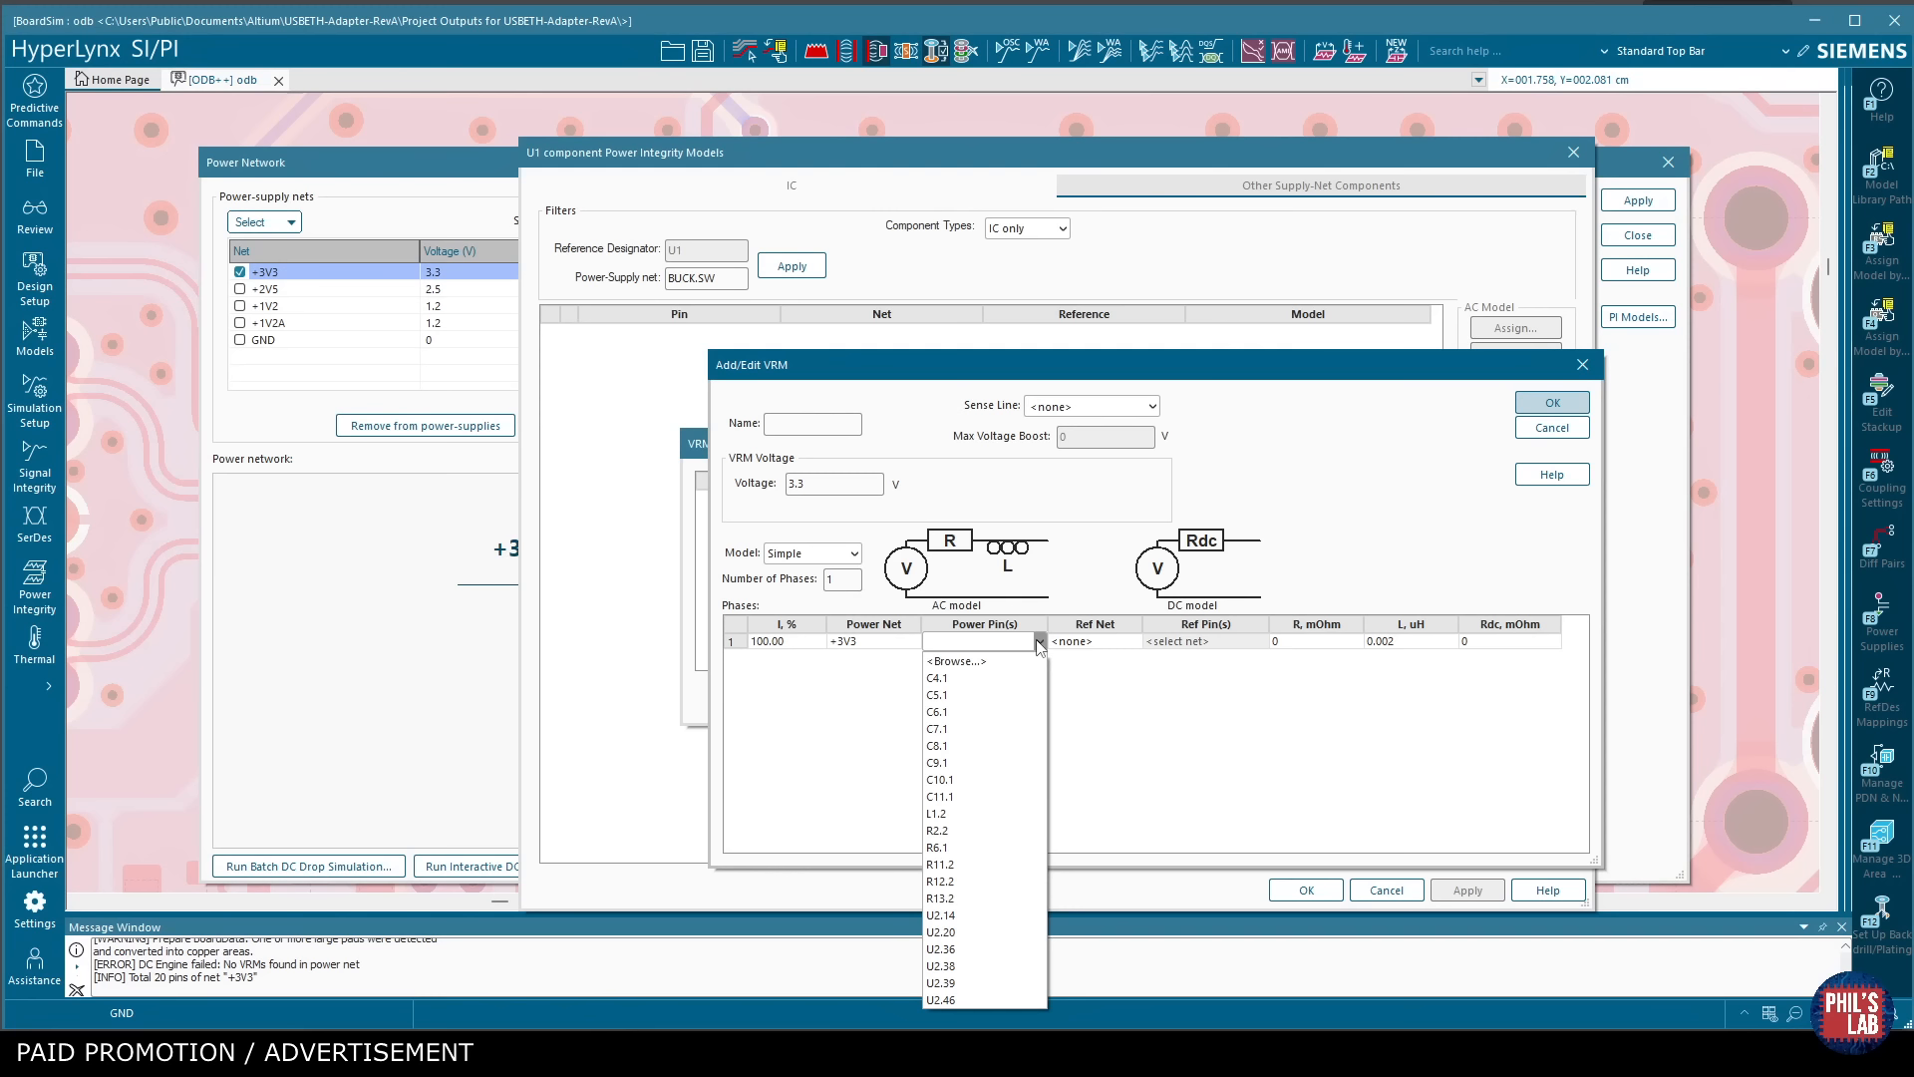
{"action": "left_click", "coordinate": [972, 827]}
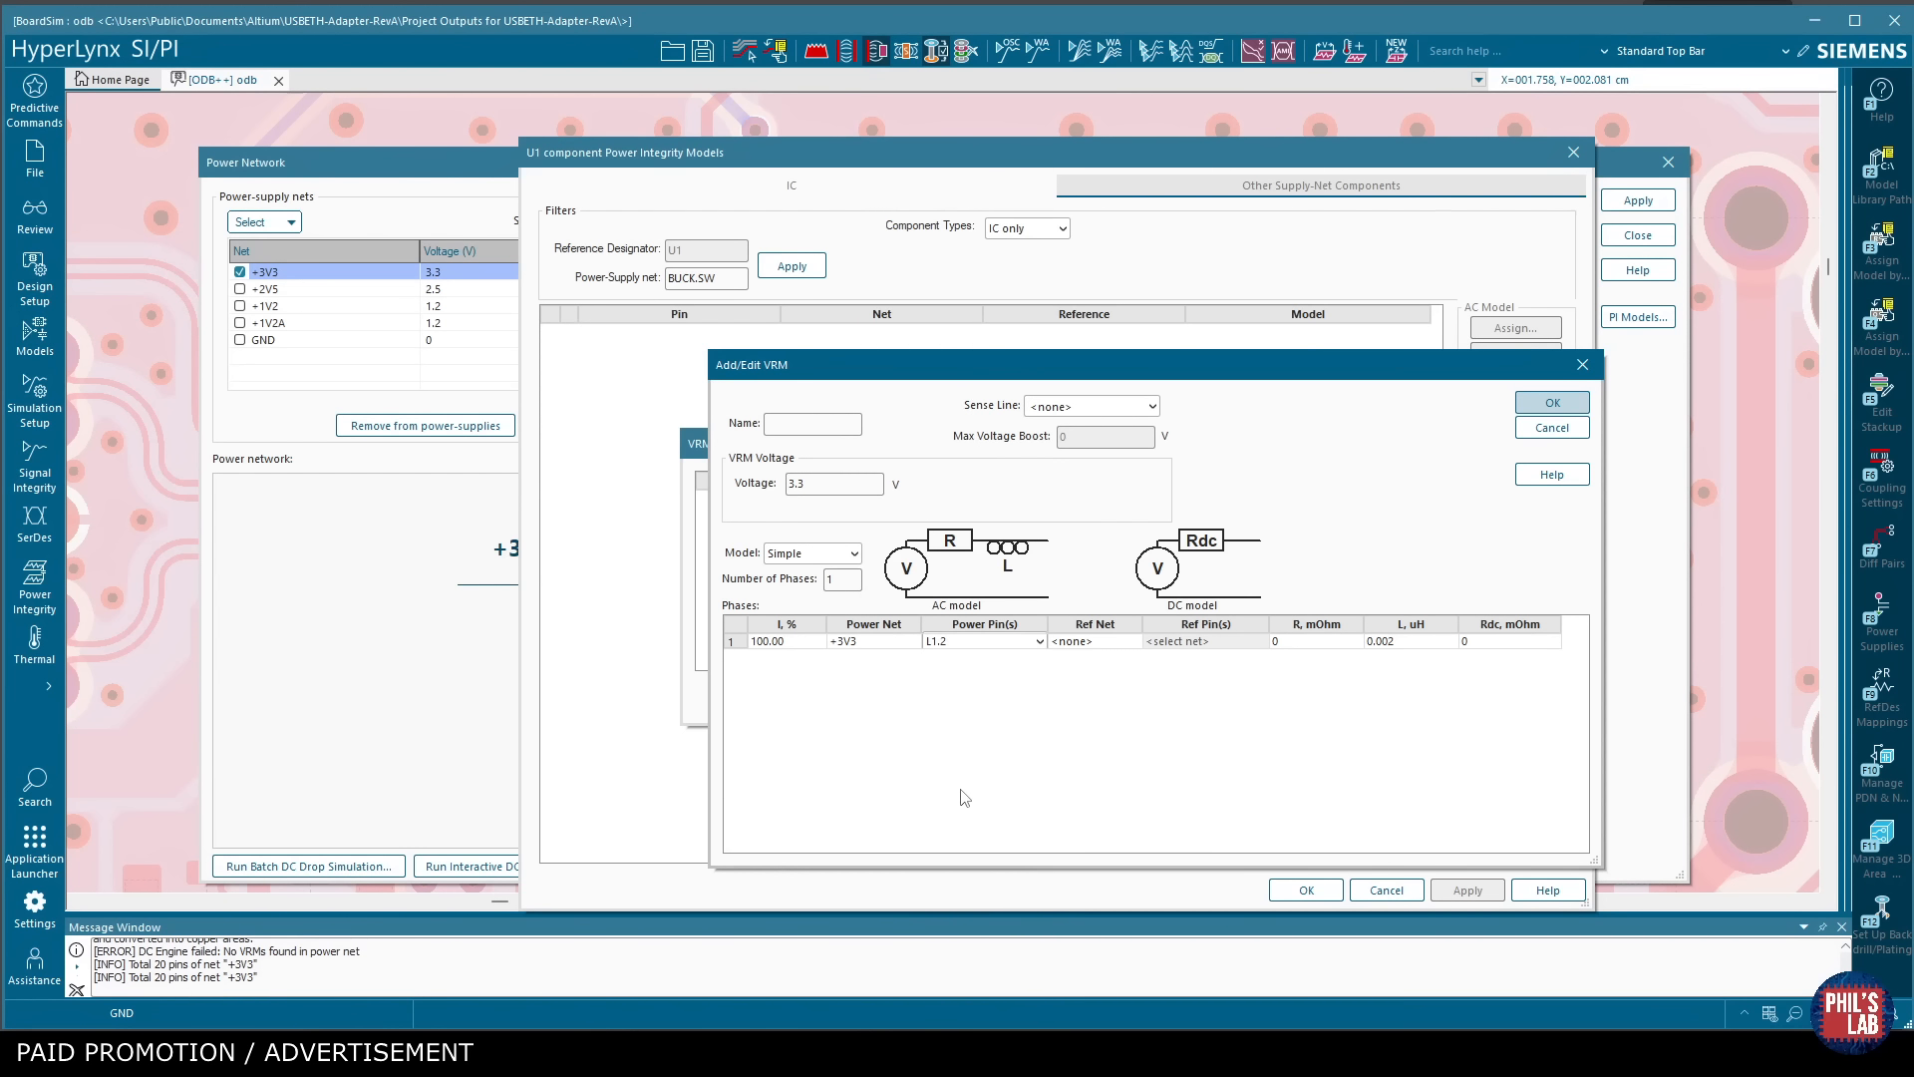
{"action": "left_click", "coordinate": [1097, 641]}
{"action": "left_click", "coordinate": [1092, 743]}
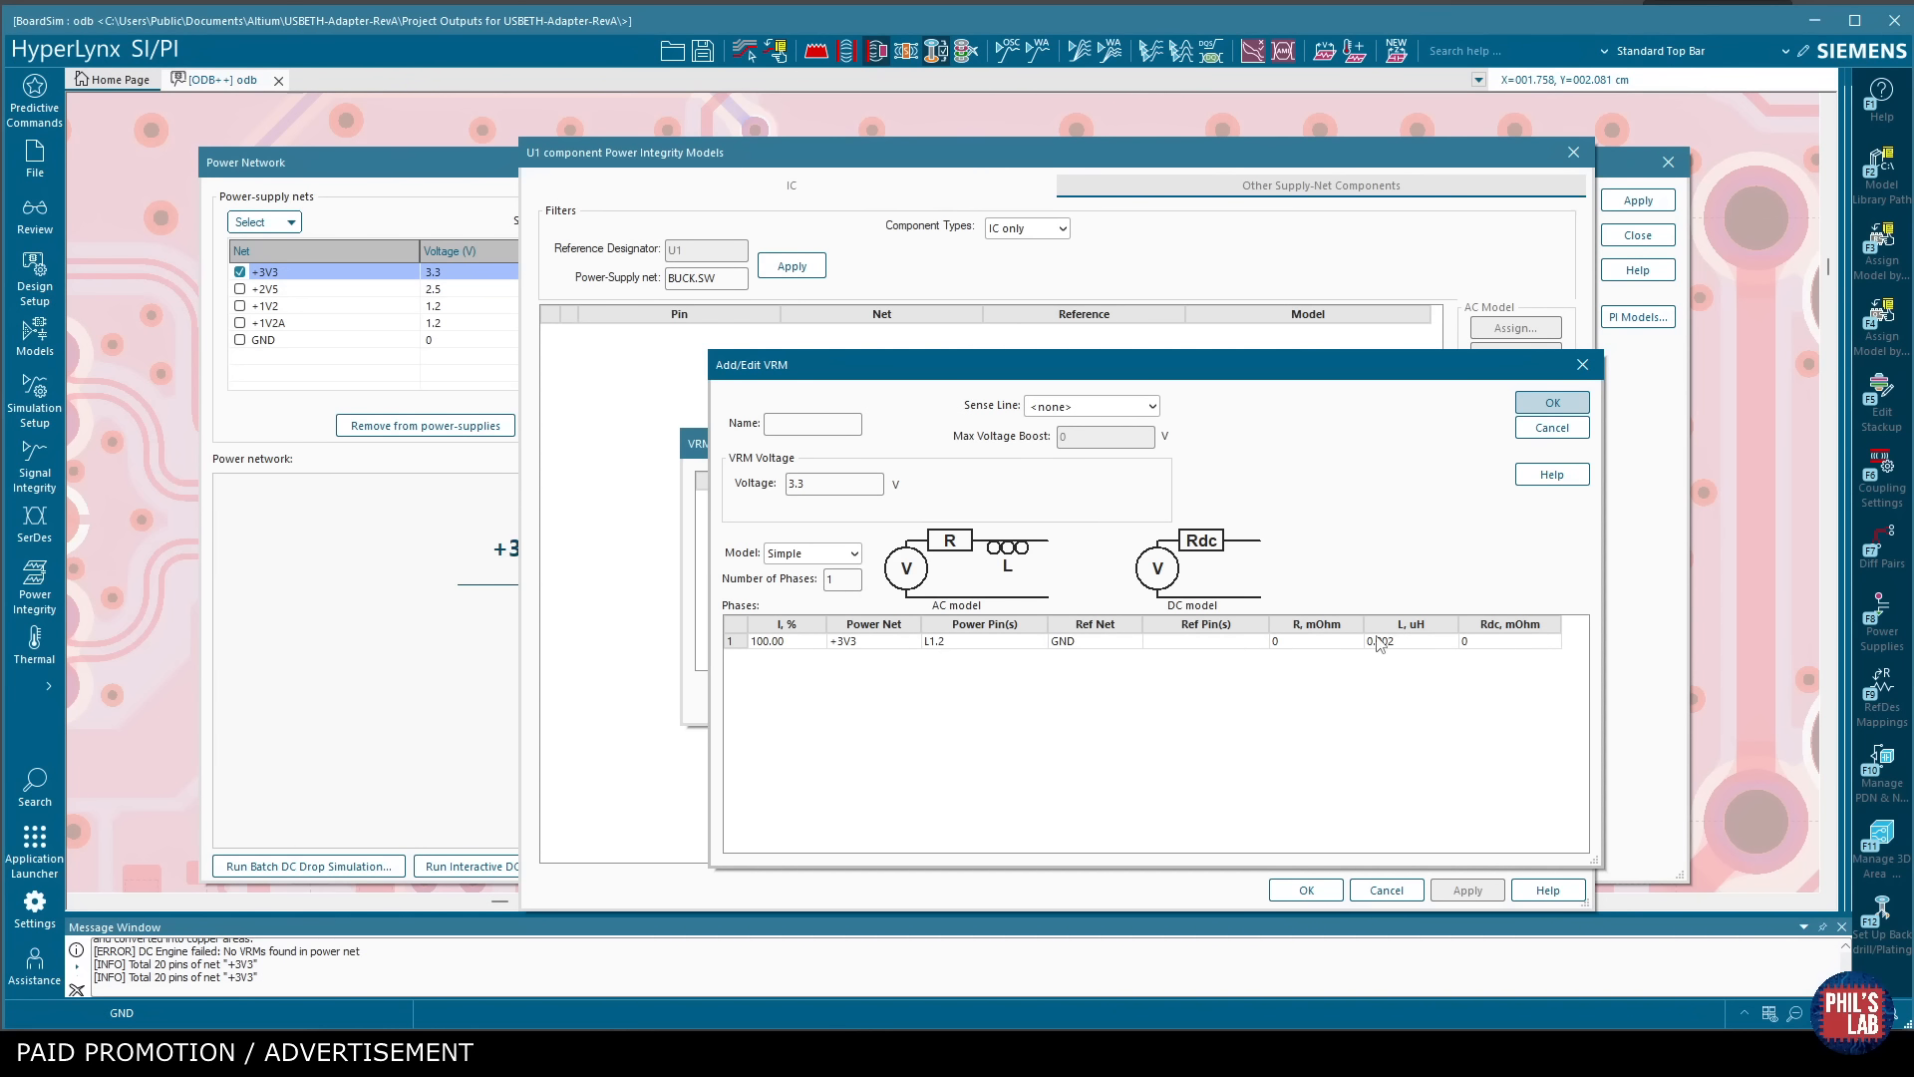
Set the VRM's Rdc to 10 mOhm, save the VRM and apply the power network settings.
{"action": "left_click", "coordinate": [1504, 643]}
{"action": "type", "text": "10"}
{"action": "left_click", "coordinate": [1553, 402]}
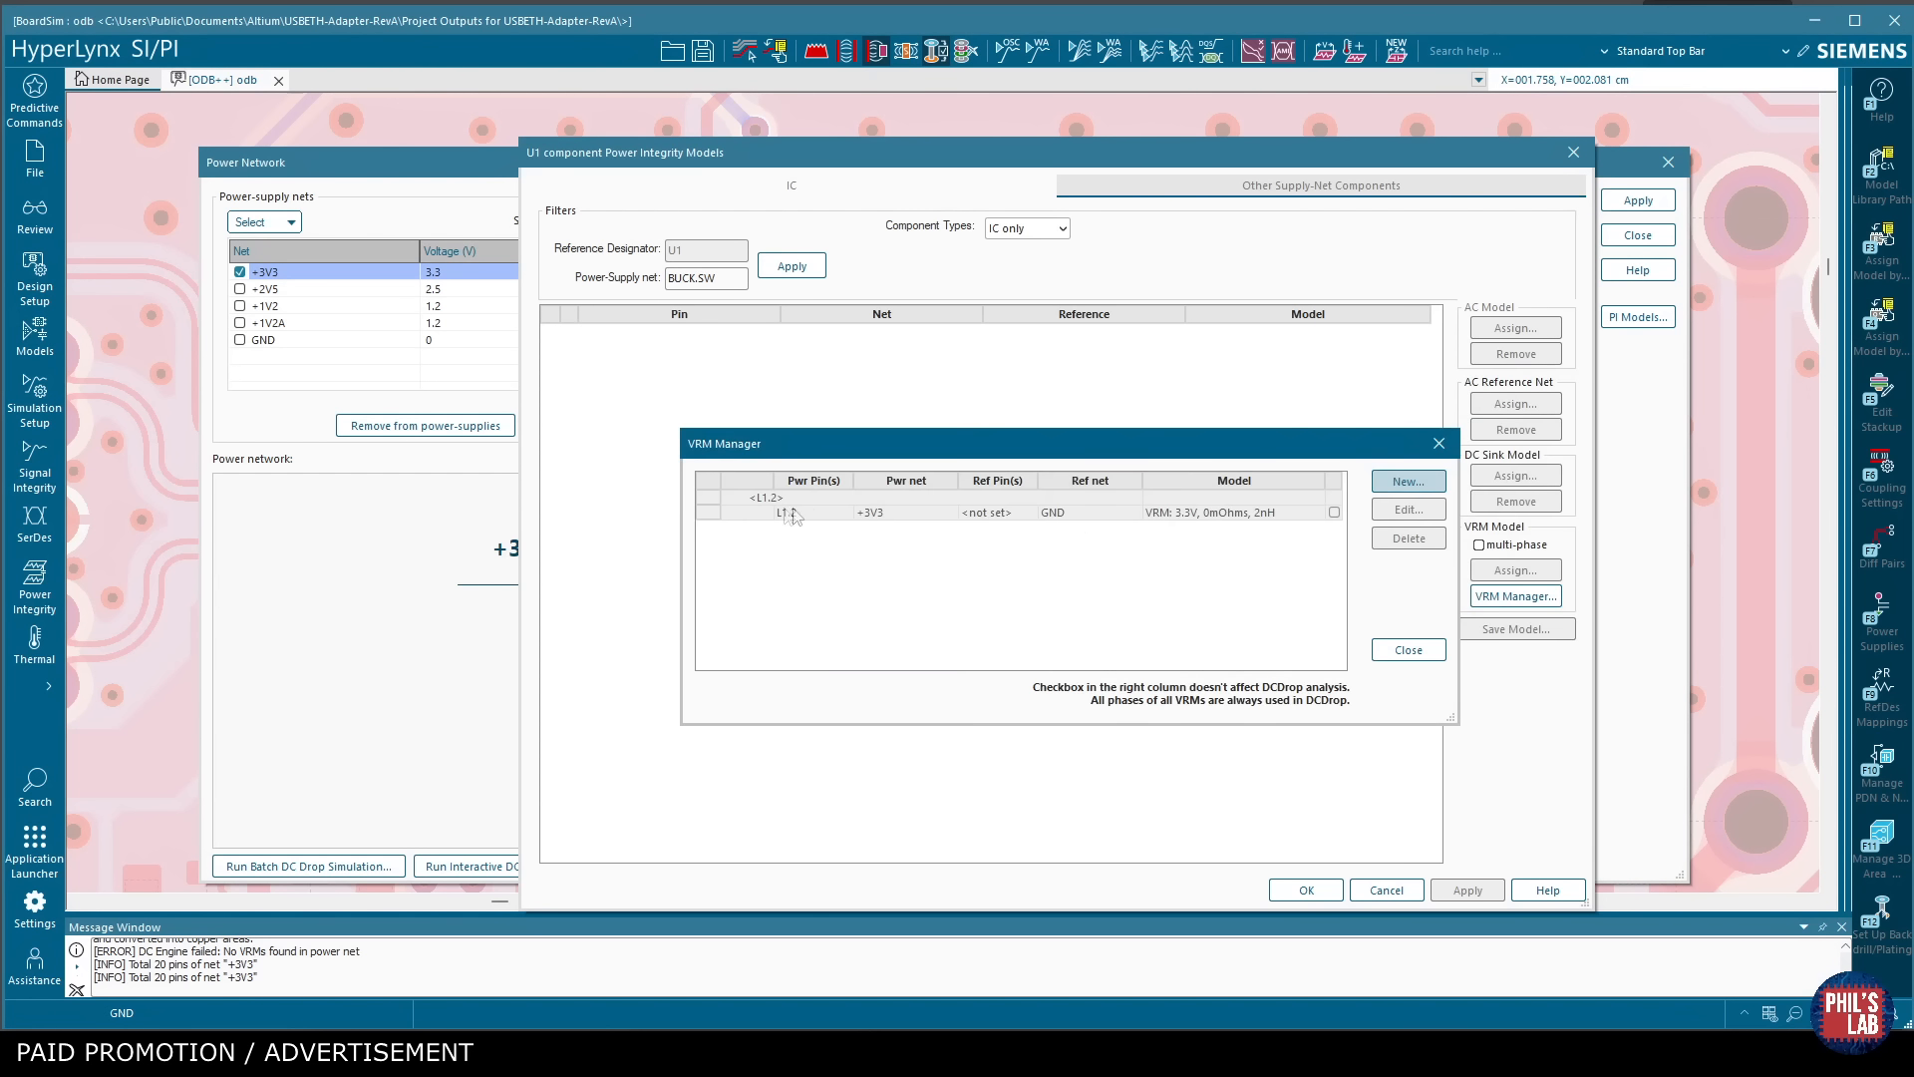
{"action": "left_click", "coordinate": [1409, 650]}
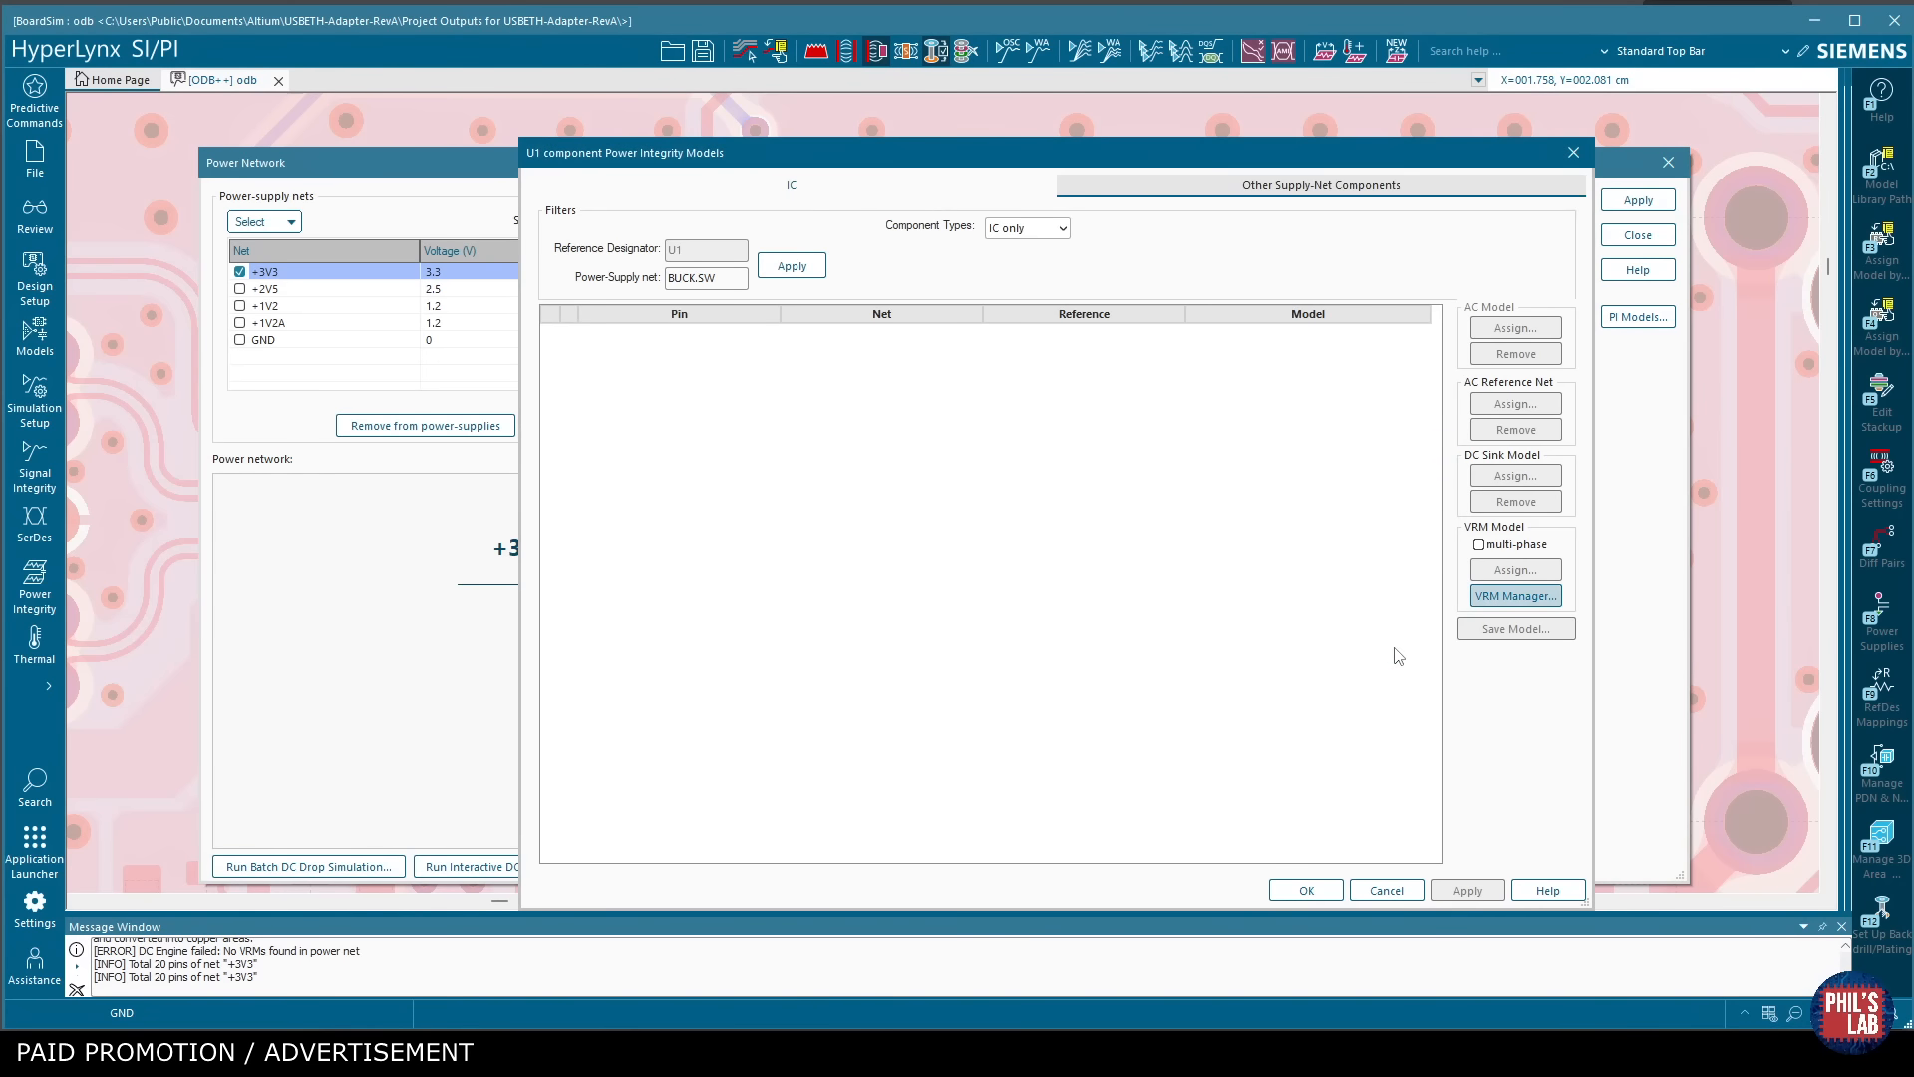
{"action": "left_click", "coordinate": [1308, 890]}
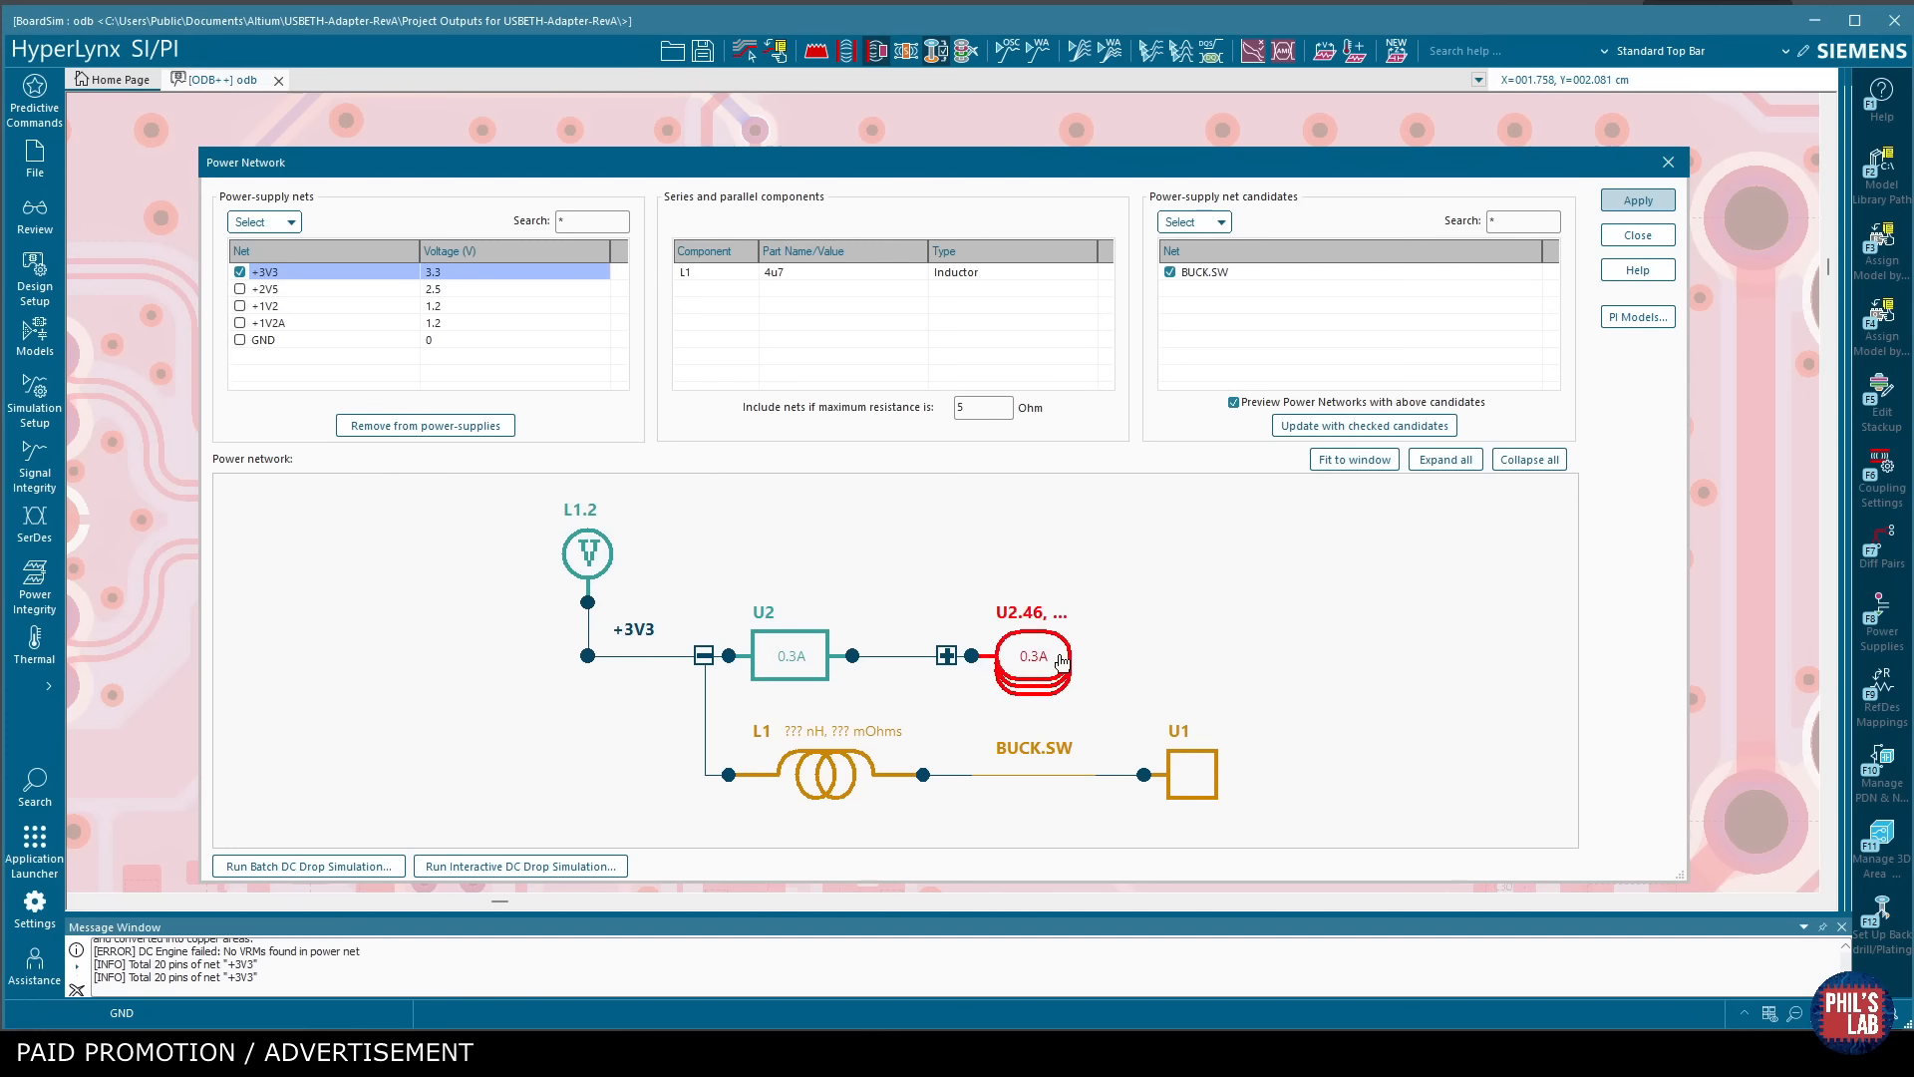
{"action": "left_click", "coordinate": [1639, 200]}
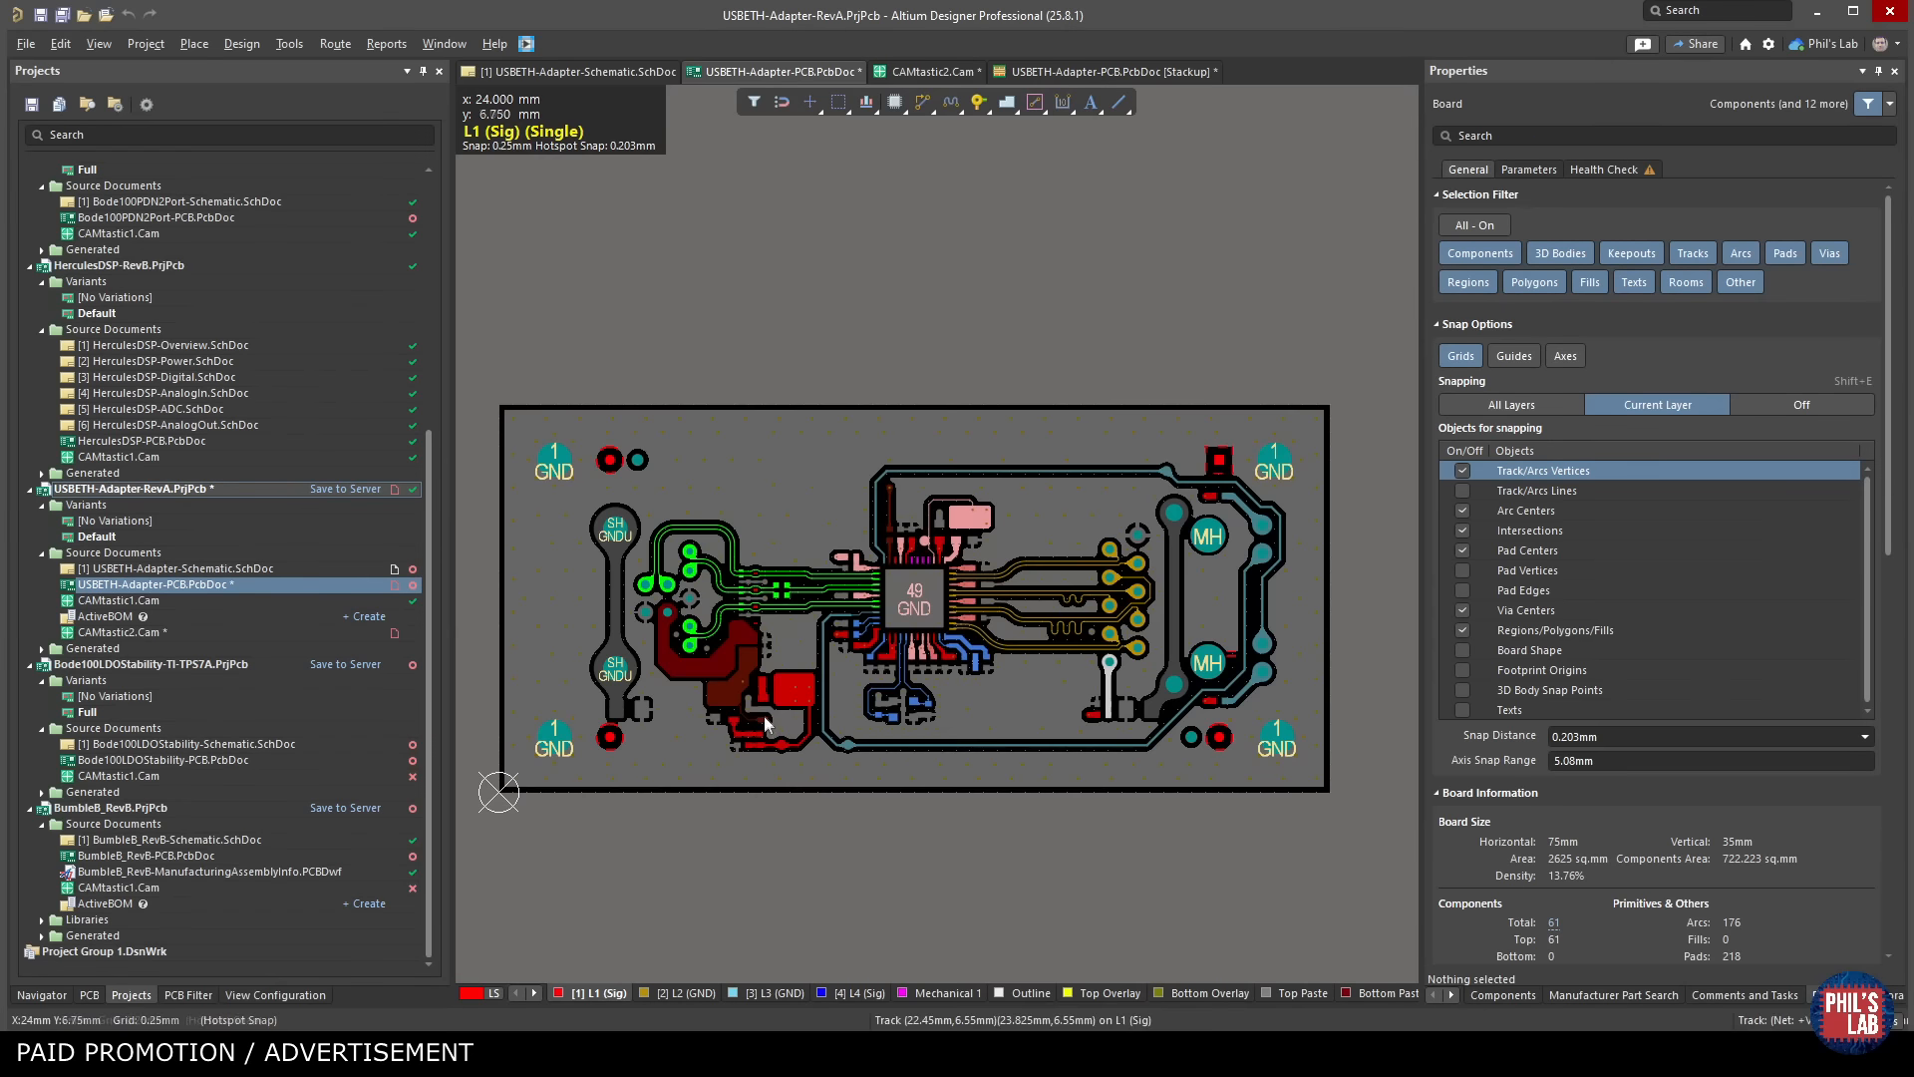
Switch to Altium Designer and examine the +3V3 path from inductor pad L1-2 through its copper pour and vias to layer L4.
{"action": "scroll", "coordinate": [763, 716], "scroll_direction": "up", "scroll_amount": 5}
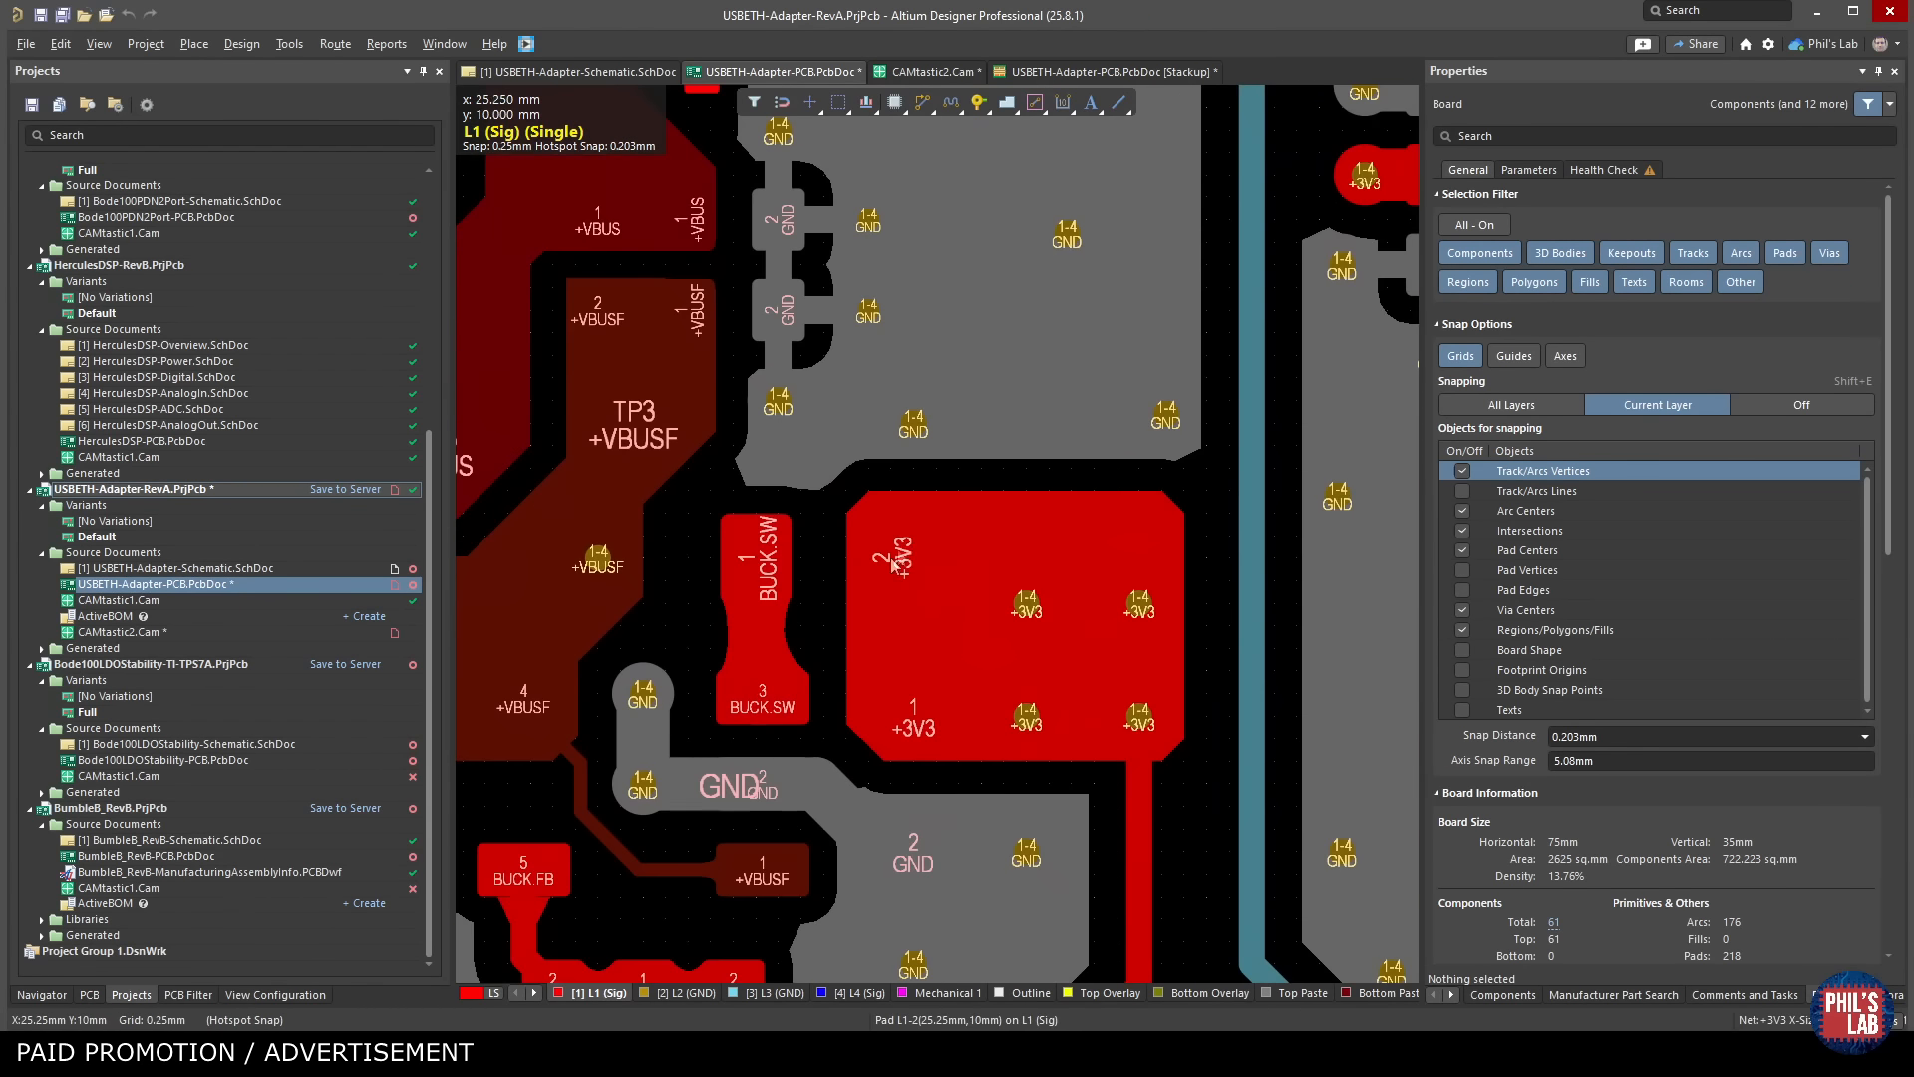
{"action": "left_click", "coordinate": [864, 575]}
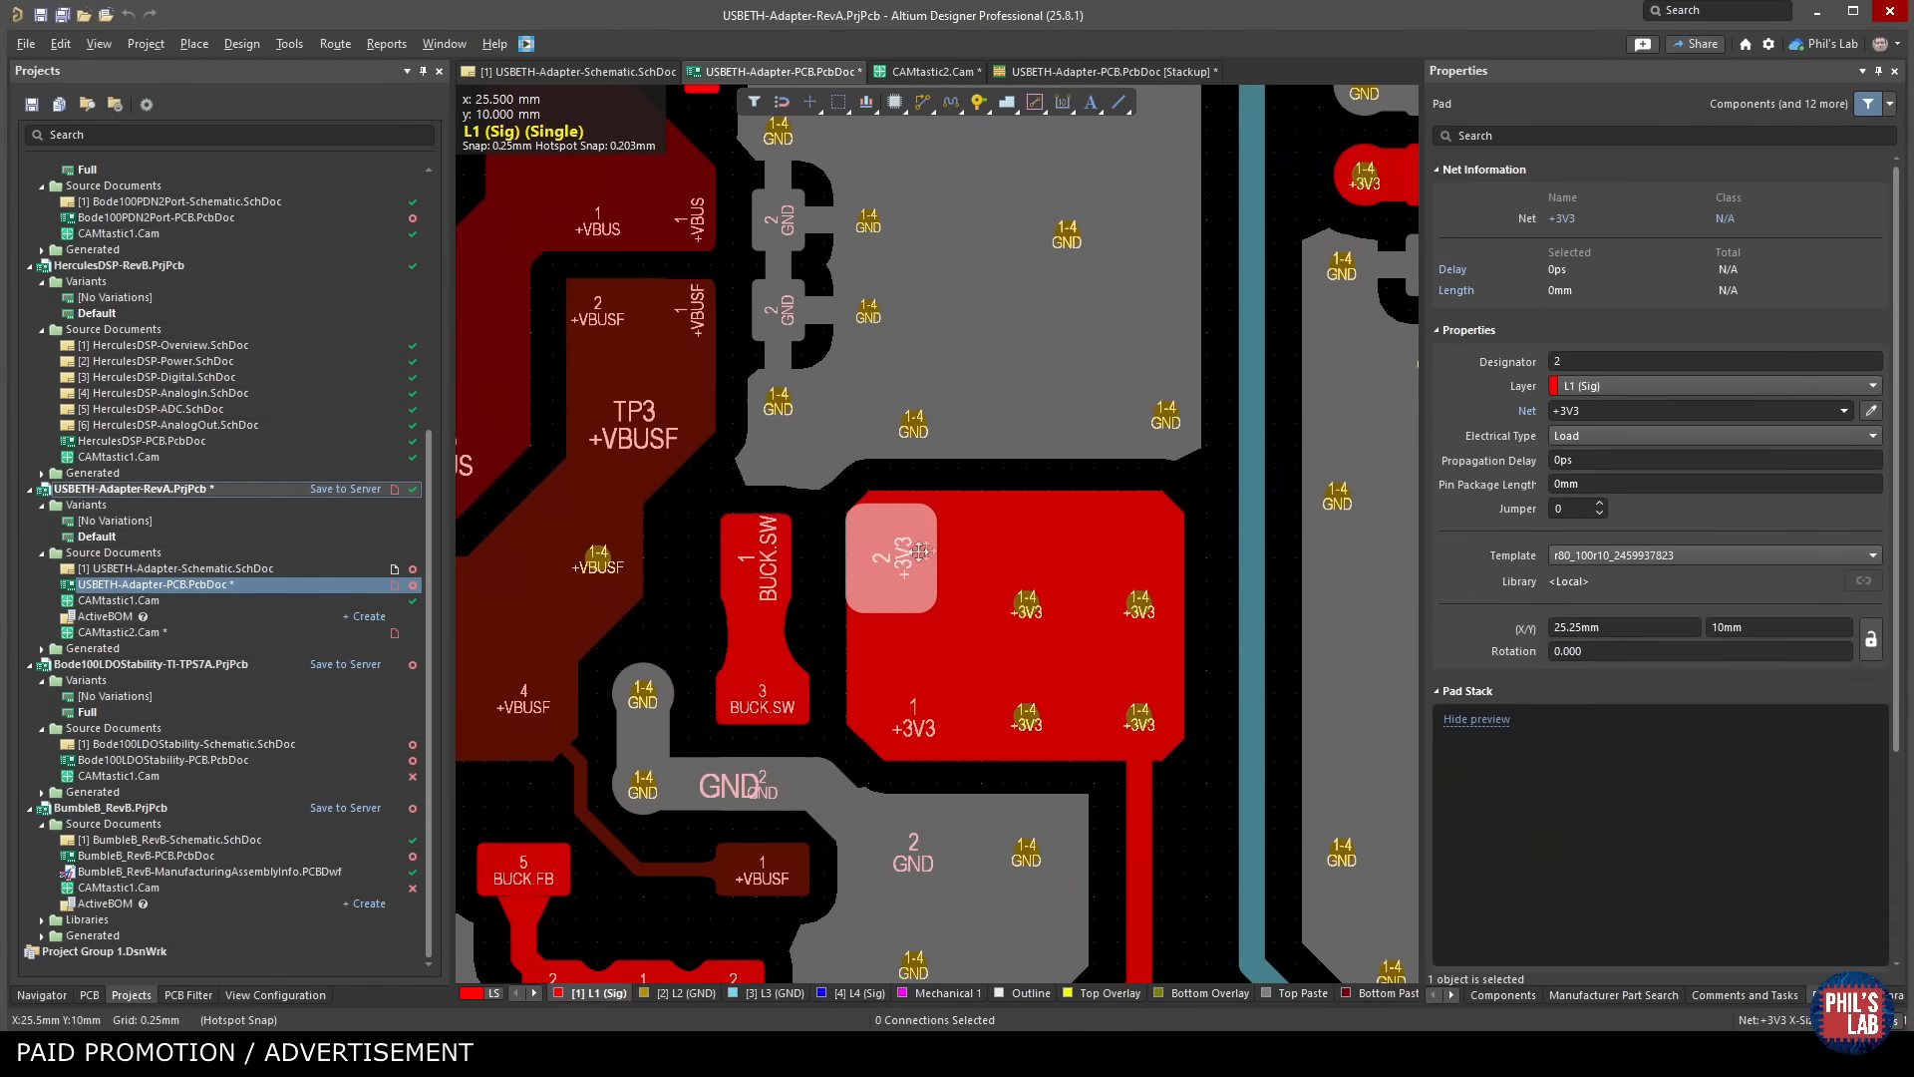
{"action": "left_click_drag", "start_coordinate": [910, 563], "coordinate": [613, 483]}
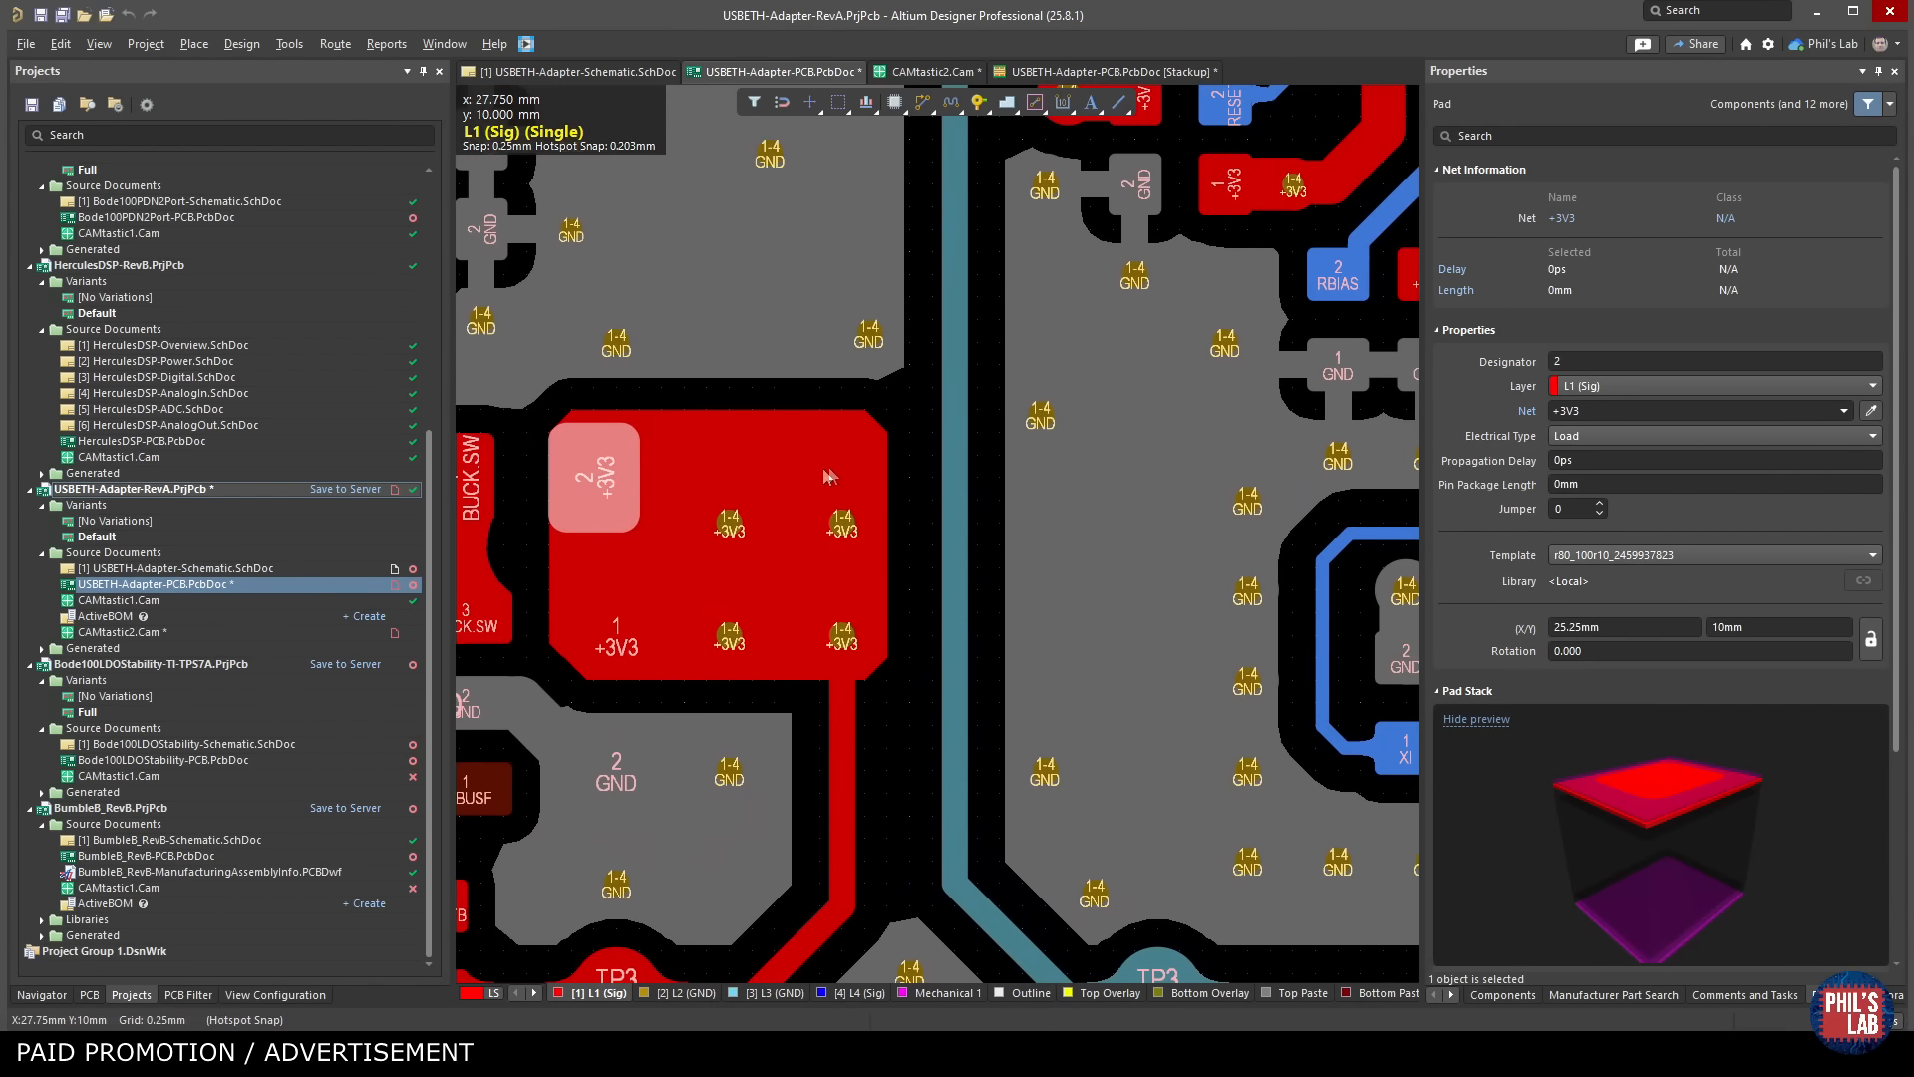
{"action": "left_click", "coordinate": [859, 514]}
{"action": "left_click", "coordinate": [859, 513]}
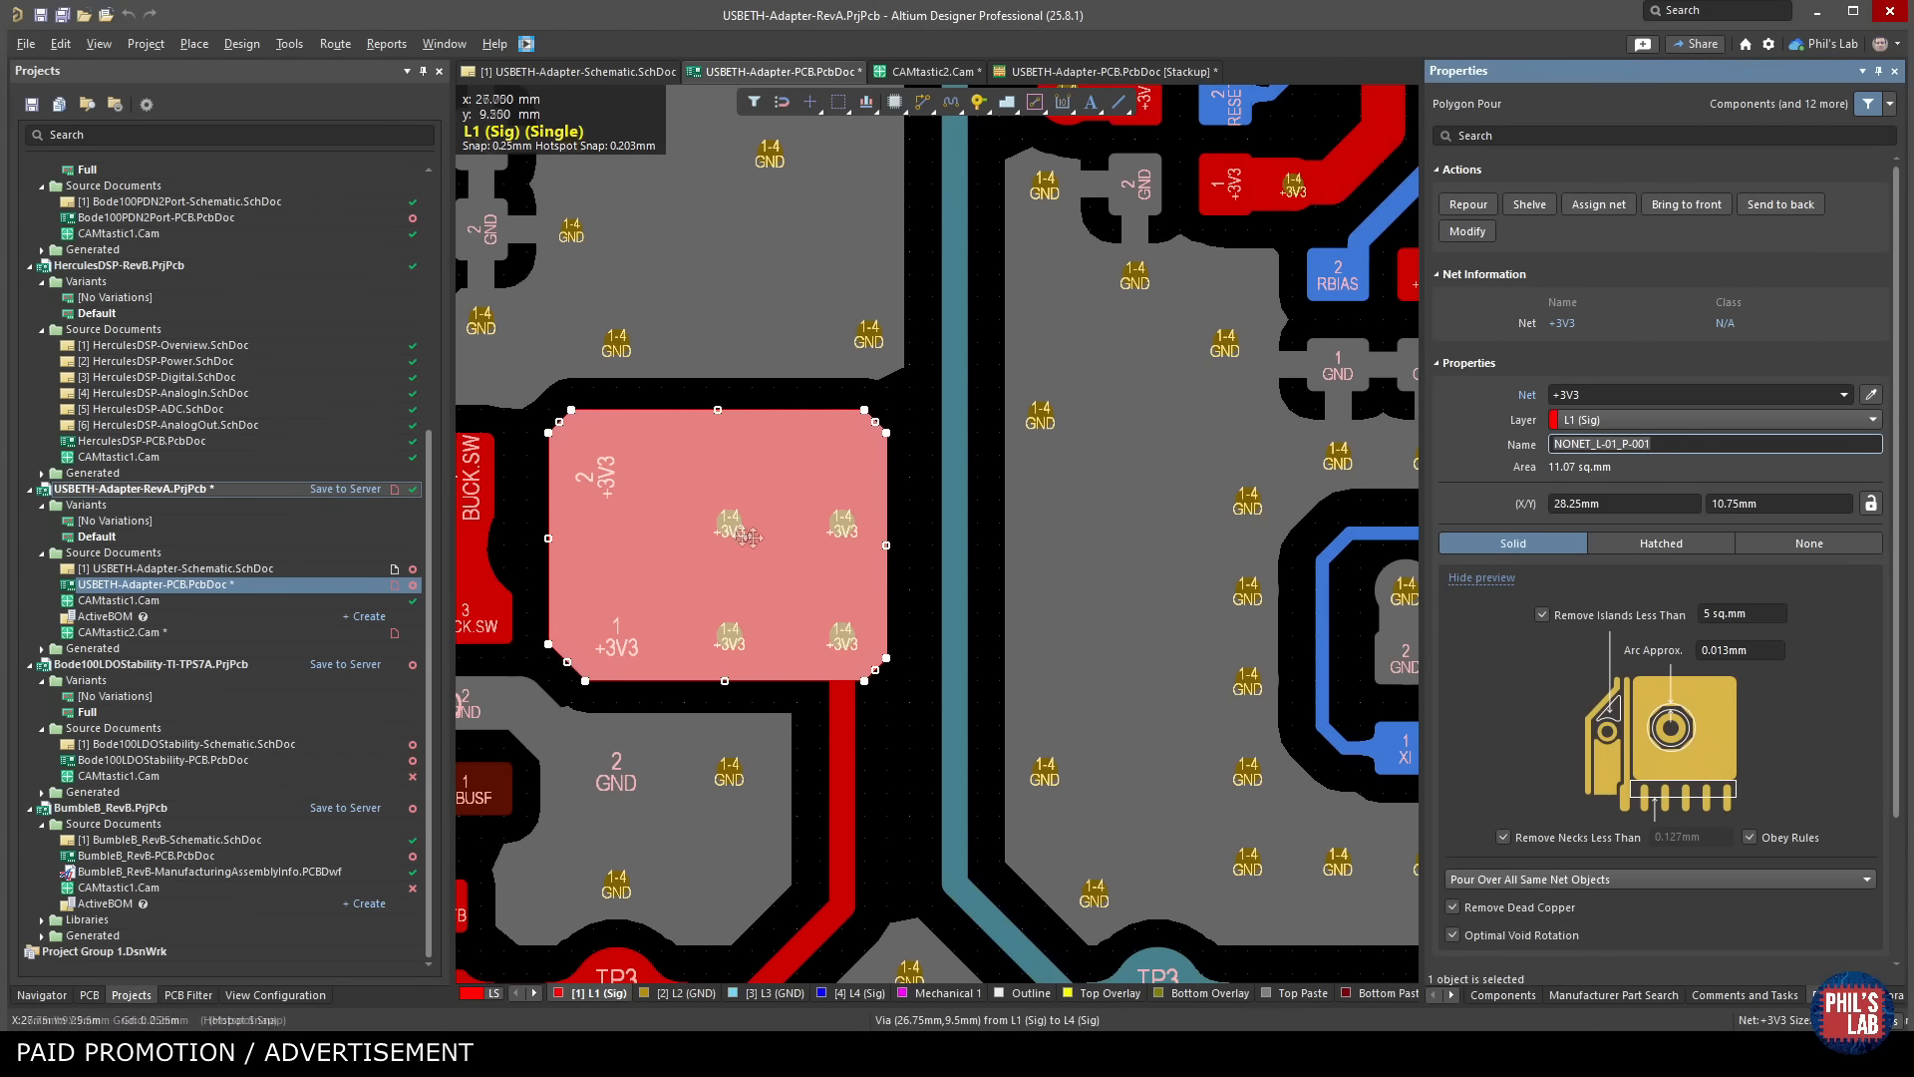
{"action": "left_click", "coordinate": [851, 993]}
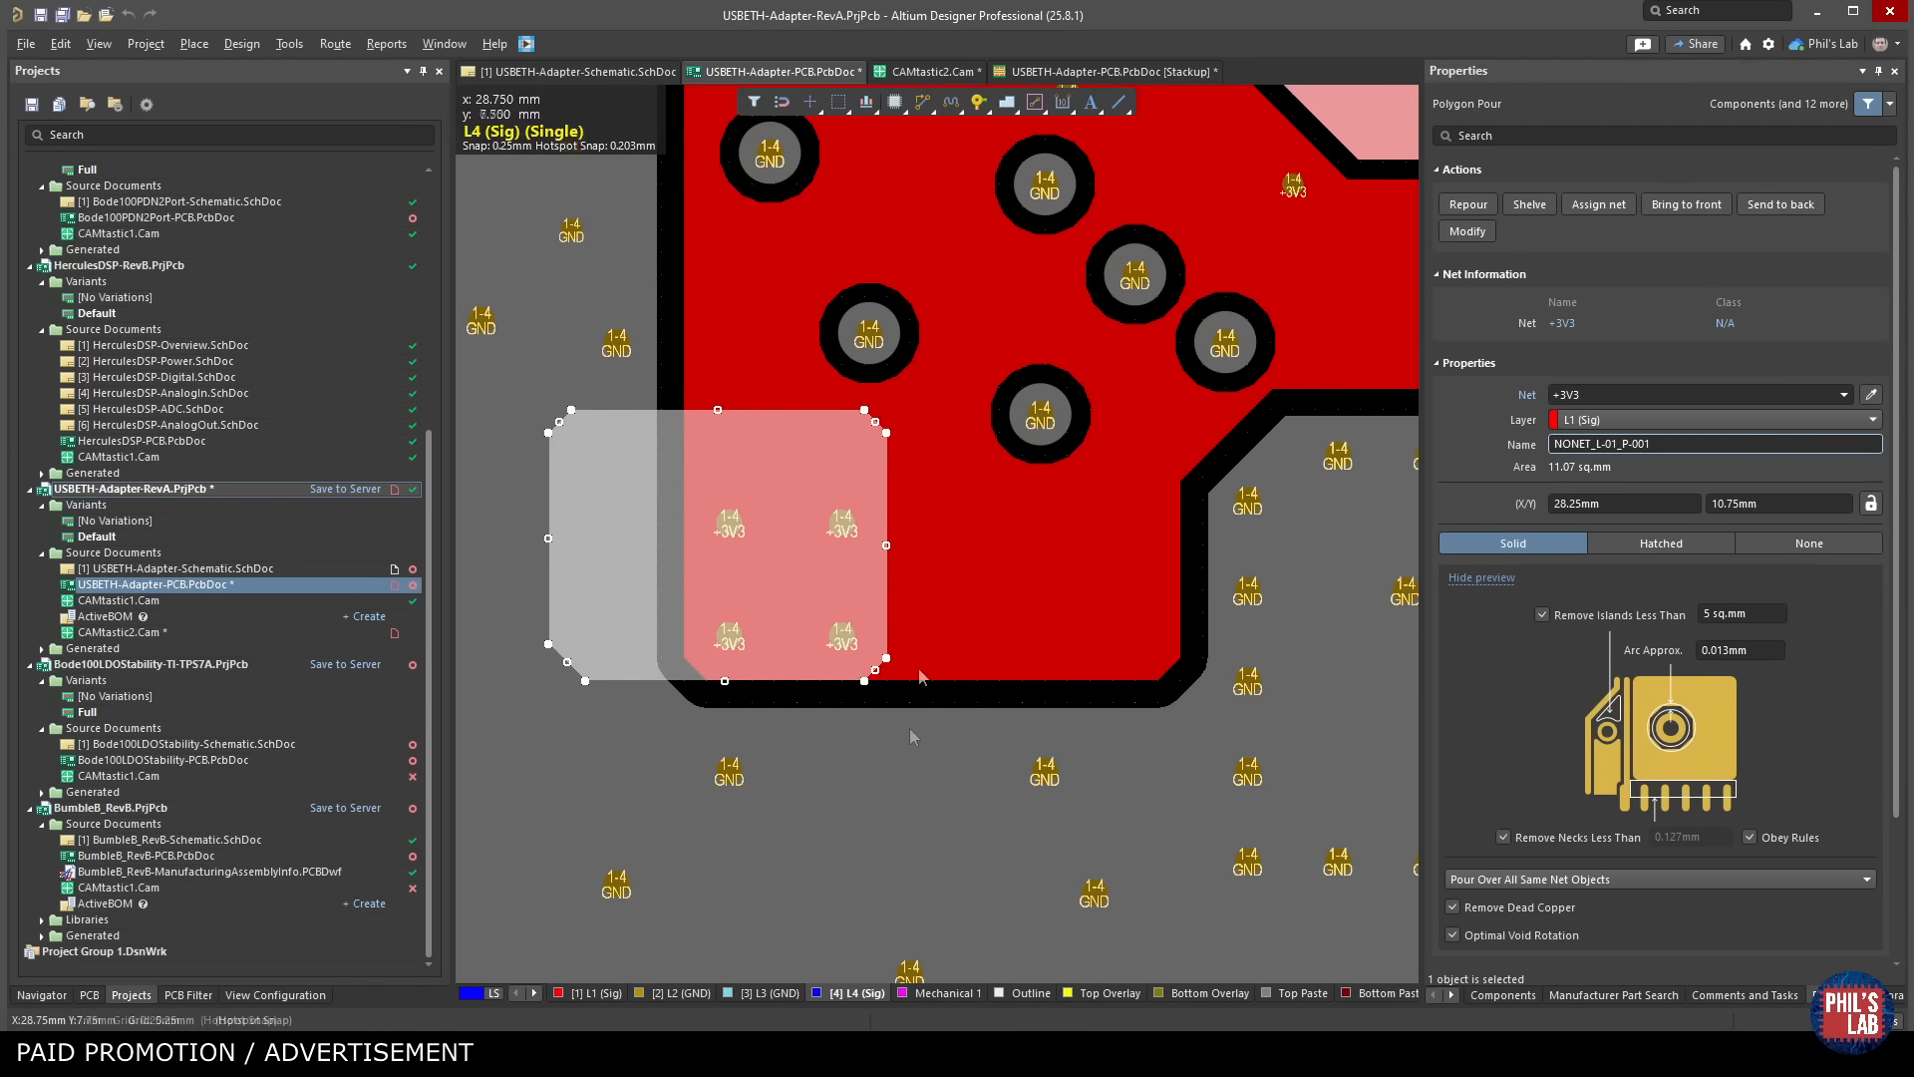
{"action": "scroll", "coordinate": [731, 702], "scroll_direction": "down", "scroll_amount": 4}
{"action": "scroll", "coordinate": [731, 703], "scroll_direction": "down", "scroll_amount": 5}
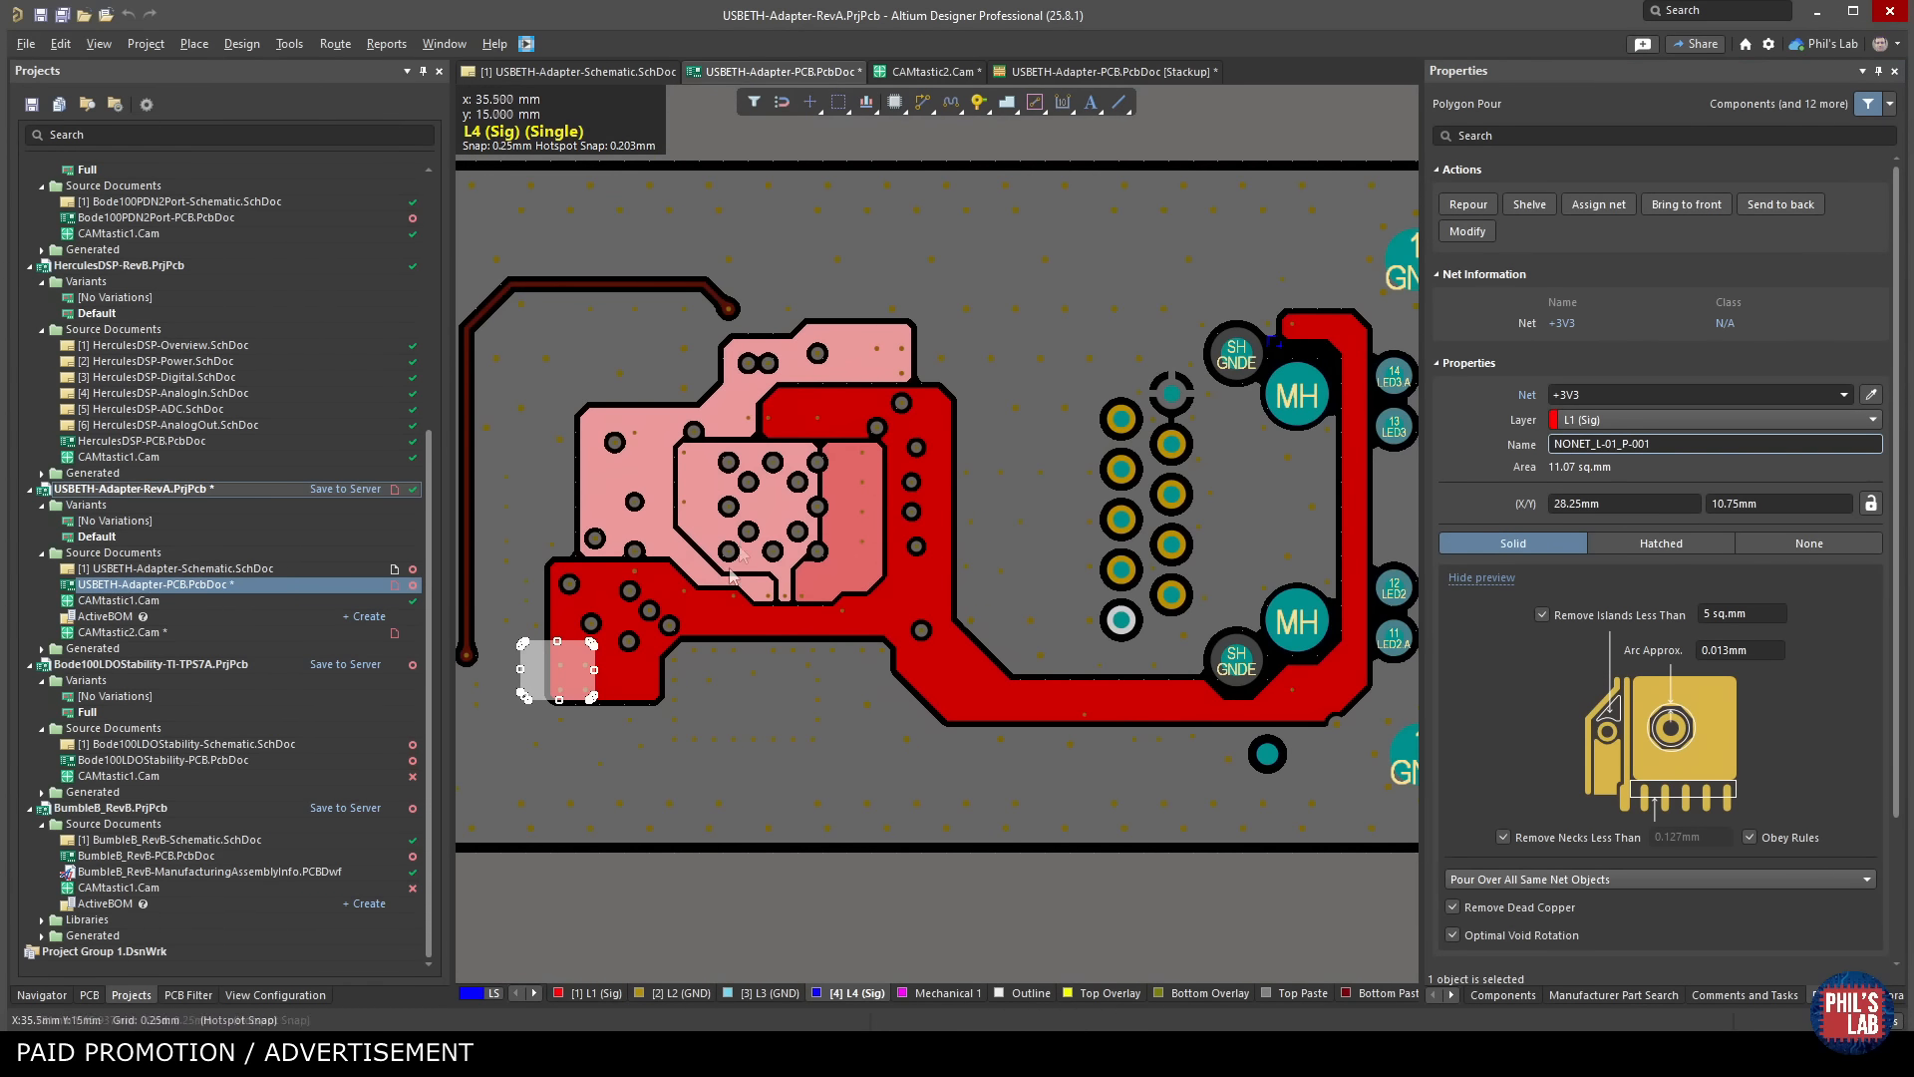
{"action": "scroll", "coordinate": [743, 543], "scroll_direction": "up", "scroll_amount": 5}
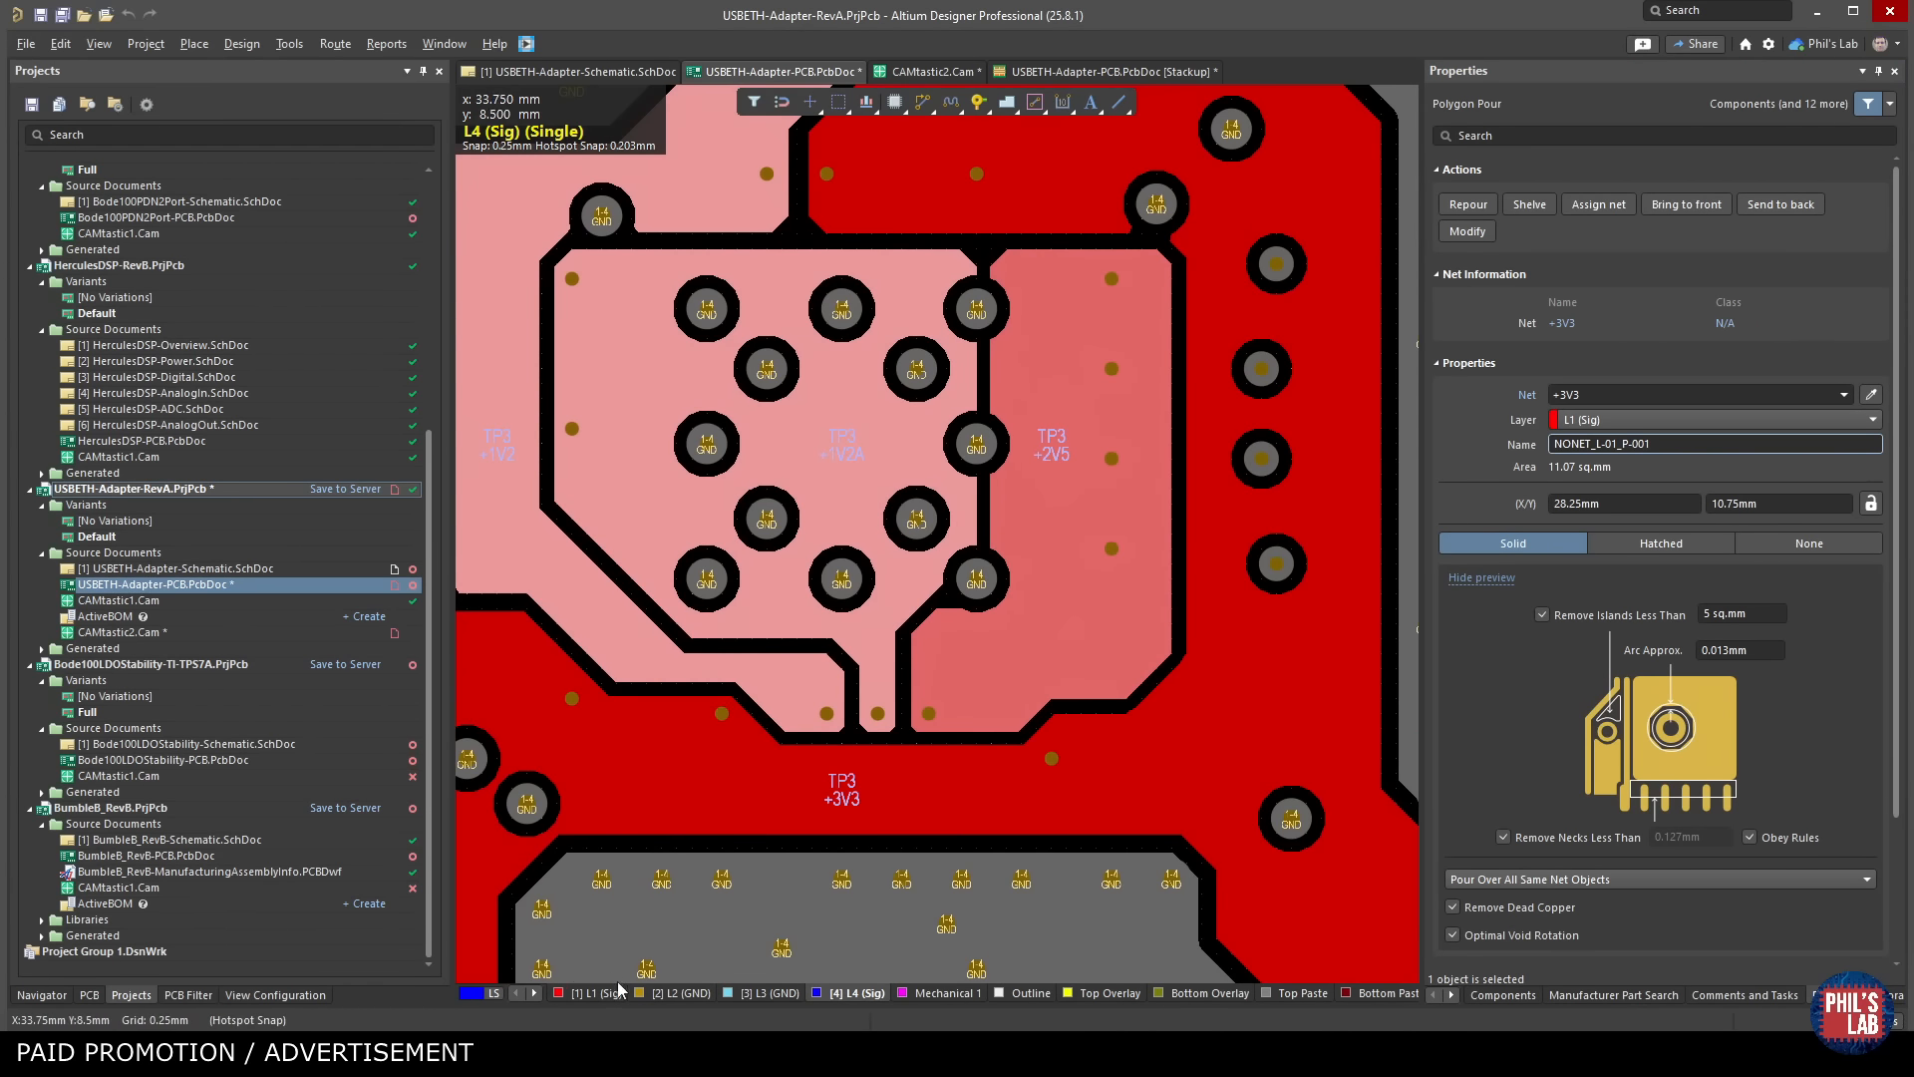
Return to layer L1 and examine the +3V3 connections at pin 46 and the other supply pins around U2.
{"action": "key", "text": "KP_Multiply"}
{"action": "scroll", "coordinate": [929, 795], "scroll_direction": "up", "scroll_amount": 6}
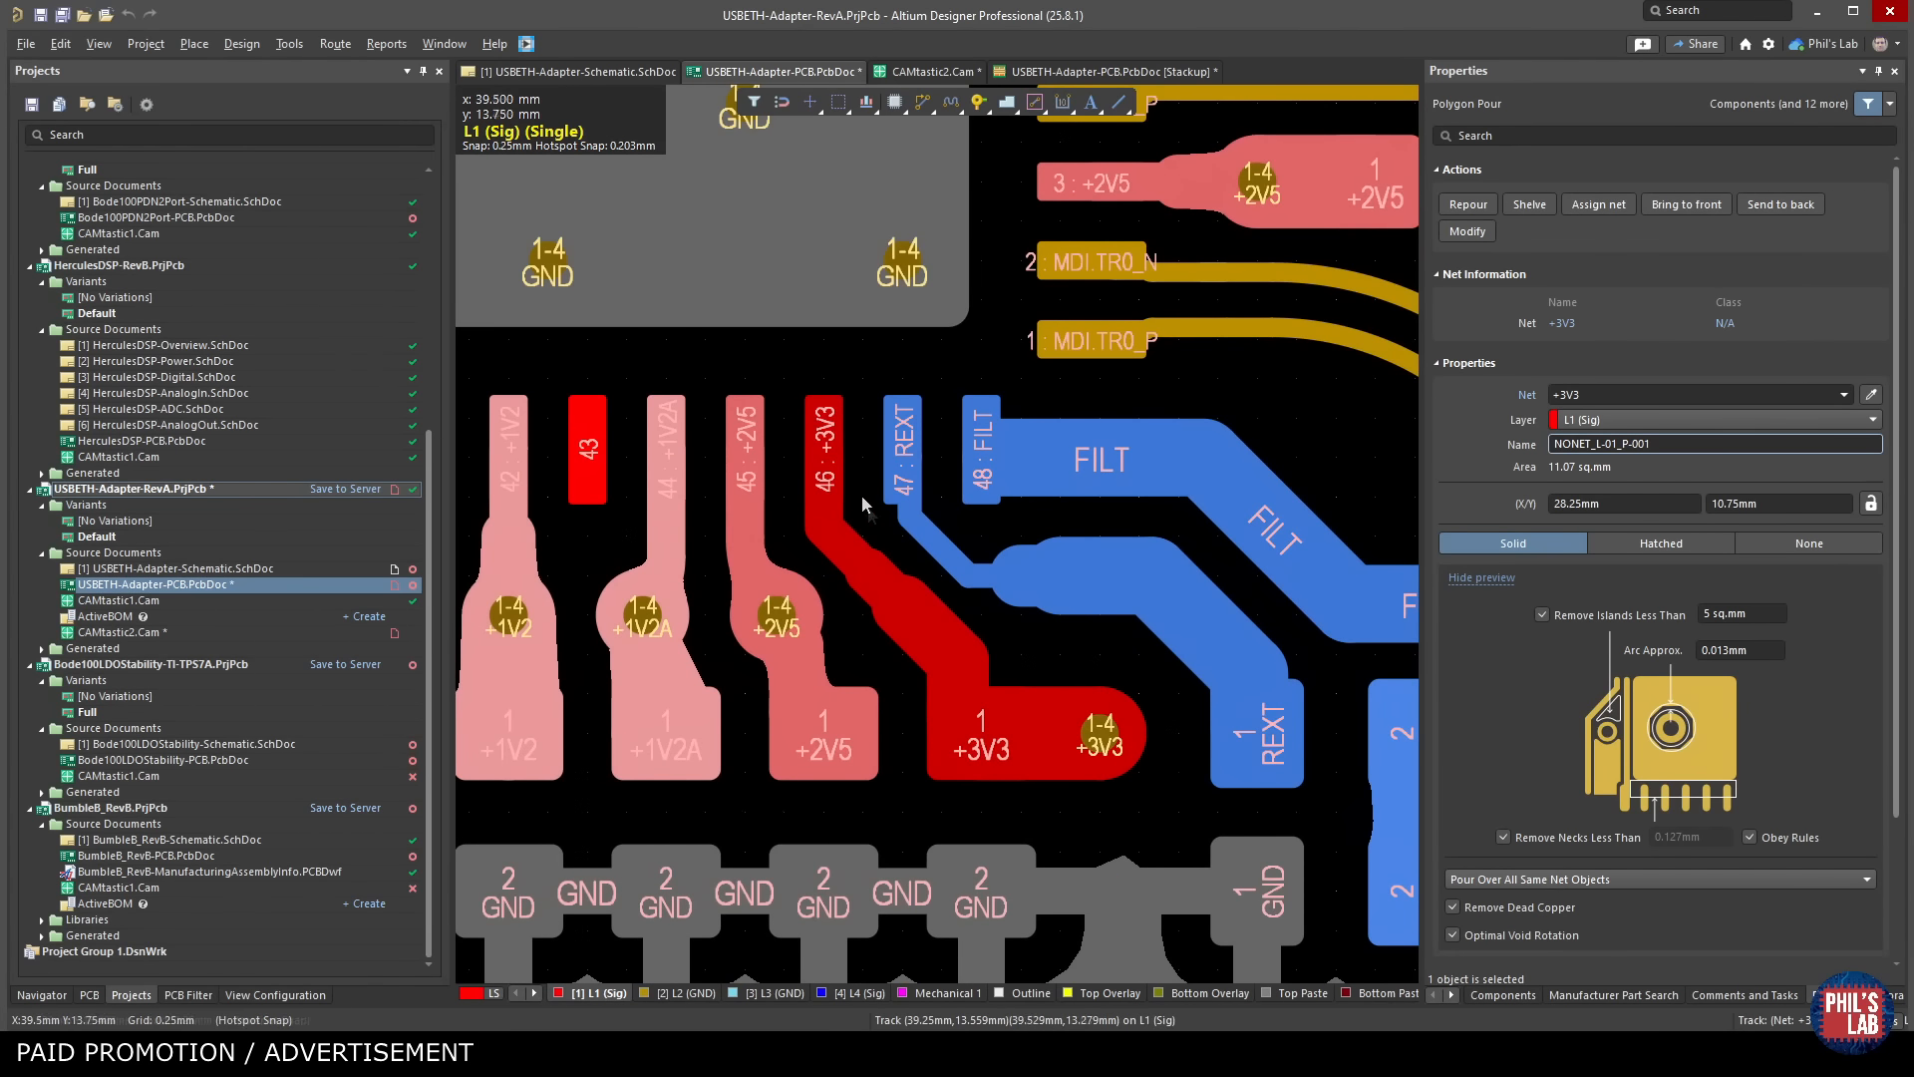
{"action": "scroll", "coordinate": [830, 440], "scroll_direction": "down", "scroll_amount": 2}
{"action": "left_click", "coordinate": [830, 440]}
{"action": "left_click_drag", "start_coordinate": [829, 440], "coordinate": [1099, 688]}
{"action": "left_click_drag", "start_coordinate": [822, 495], "coordinate": [881, 840]}
{"action": "left_click_drag", "start_coordinate": [984, 465], "coordinate": [884, 647]}
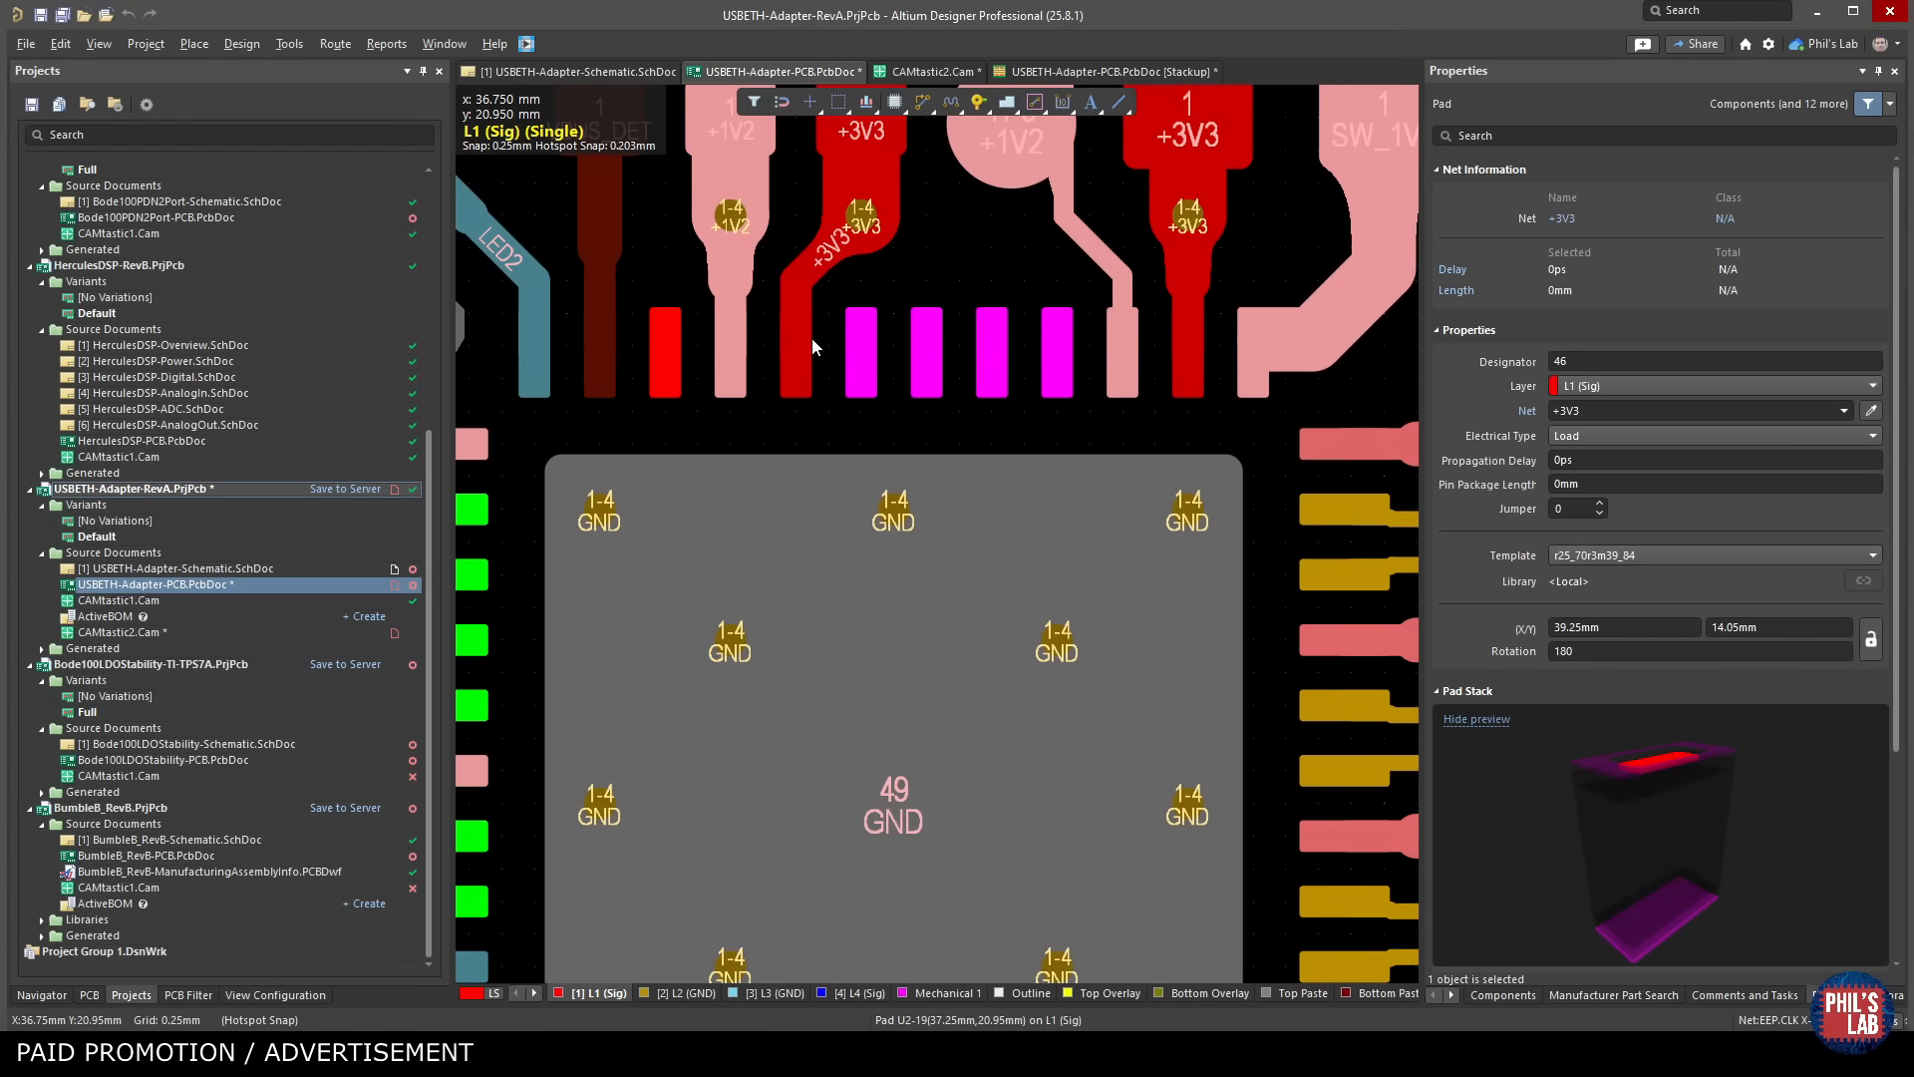
{"action": "scroll", "coordinate": [987, 493], "scroll_direction": "down", "scroll_amount": 2}
{"action": "scroll", "coordinate": [967, 530], "scroll_direction": "down", "scroll_amount": 1}
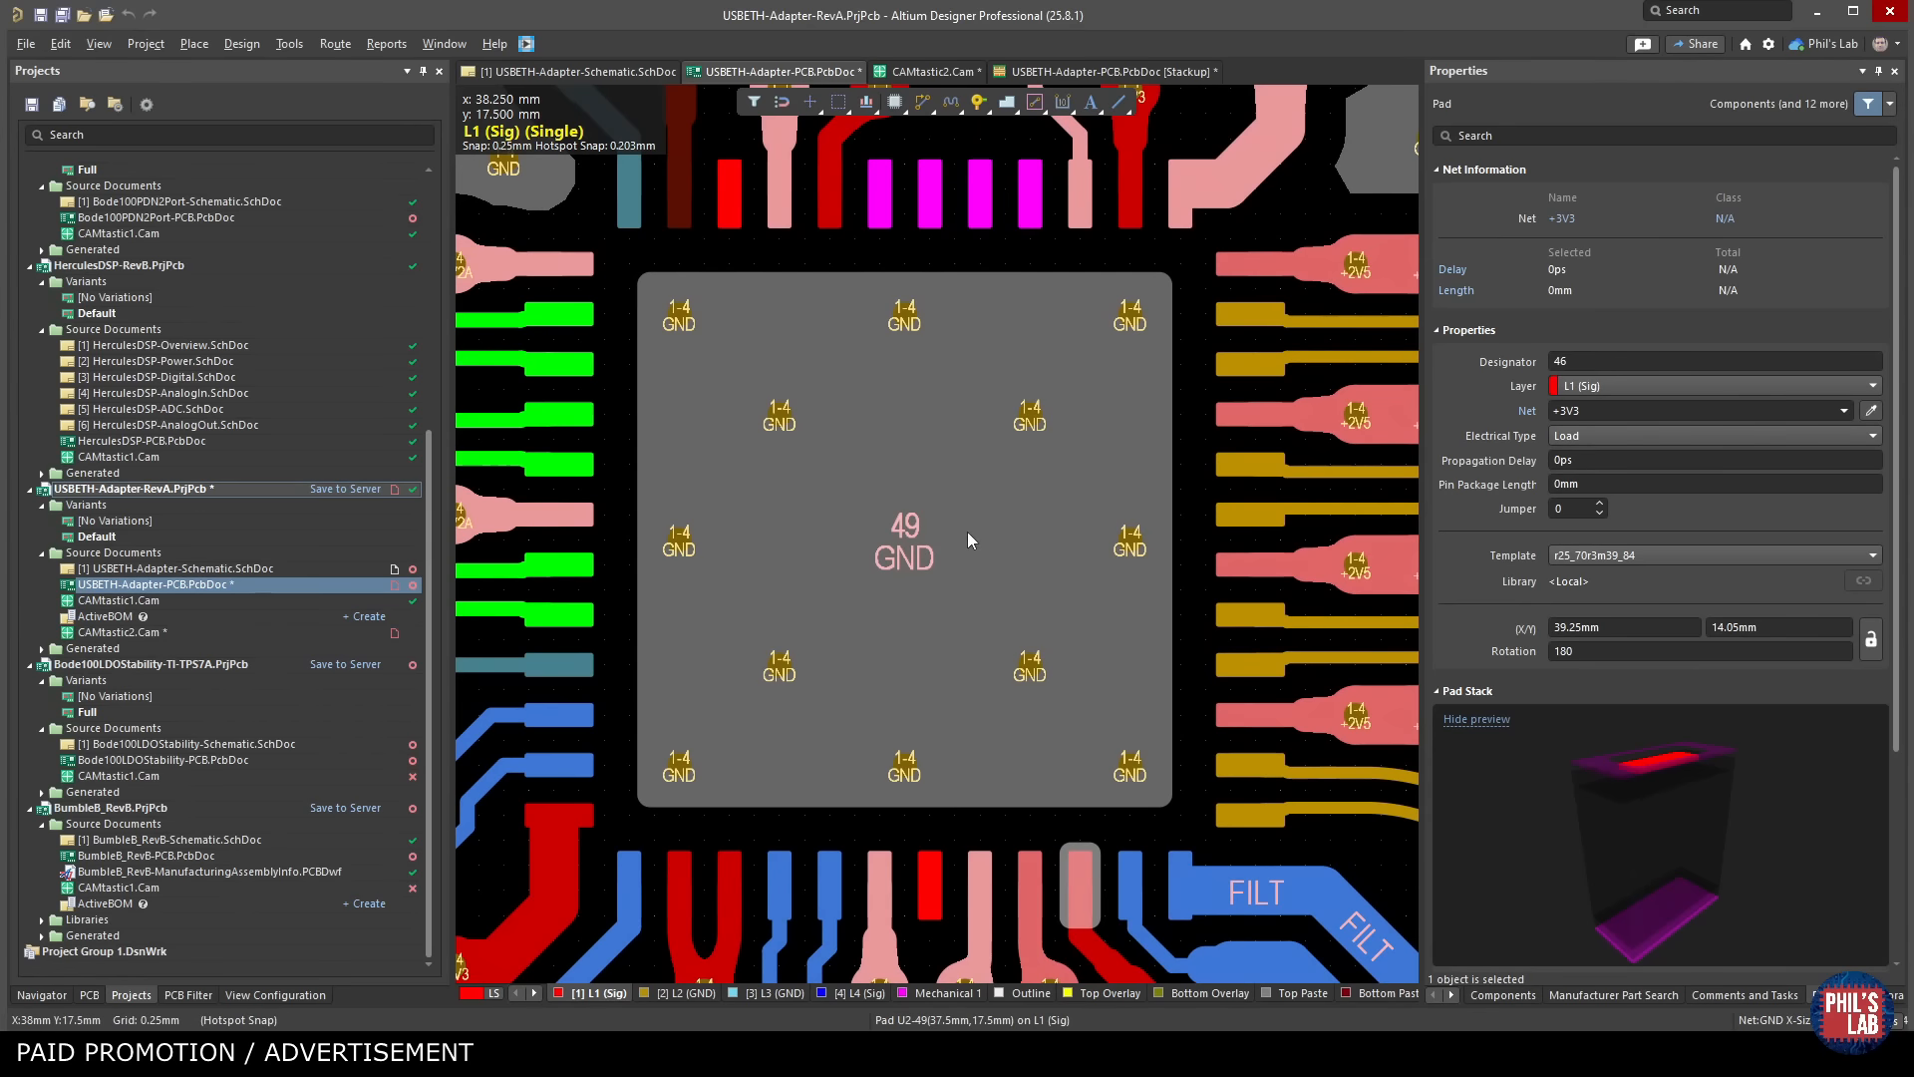
{"action": "scroll", "coordinate": [971, 423], "scroll_direction": "down", "scroll_amount": 1}
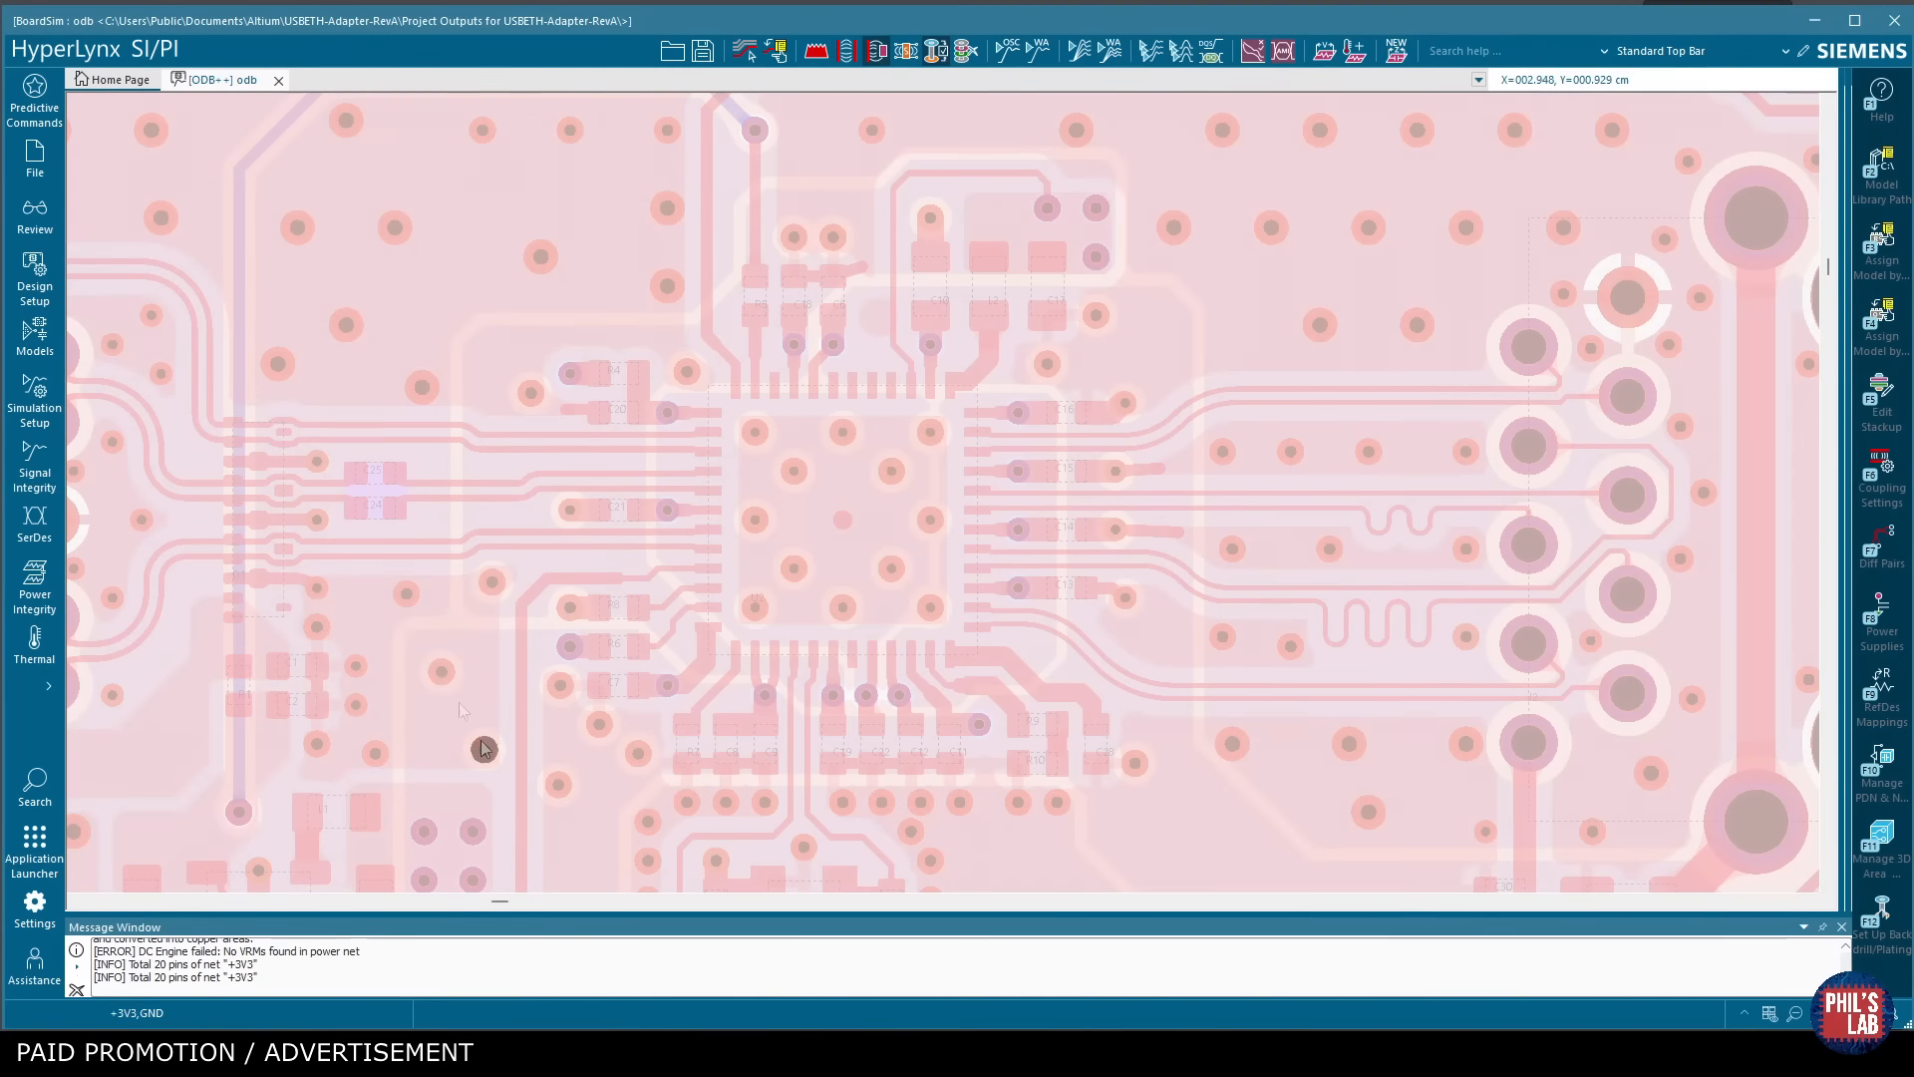
Open the DC Drop Analysis in HyperLynx and select +3V3 as the power net to analyze.
{"action": "left_click", "coordinate": [41, 585]}
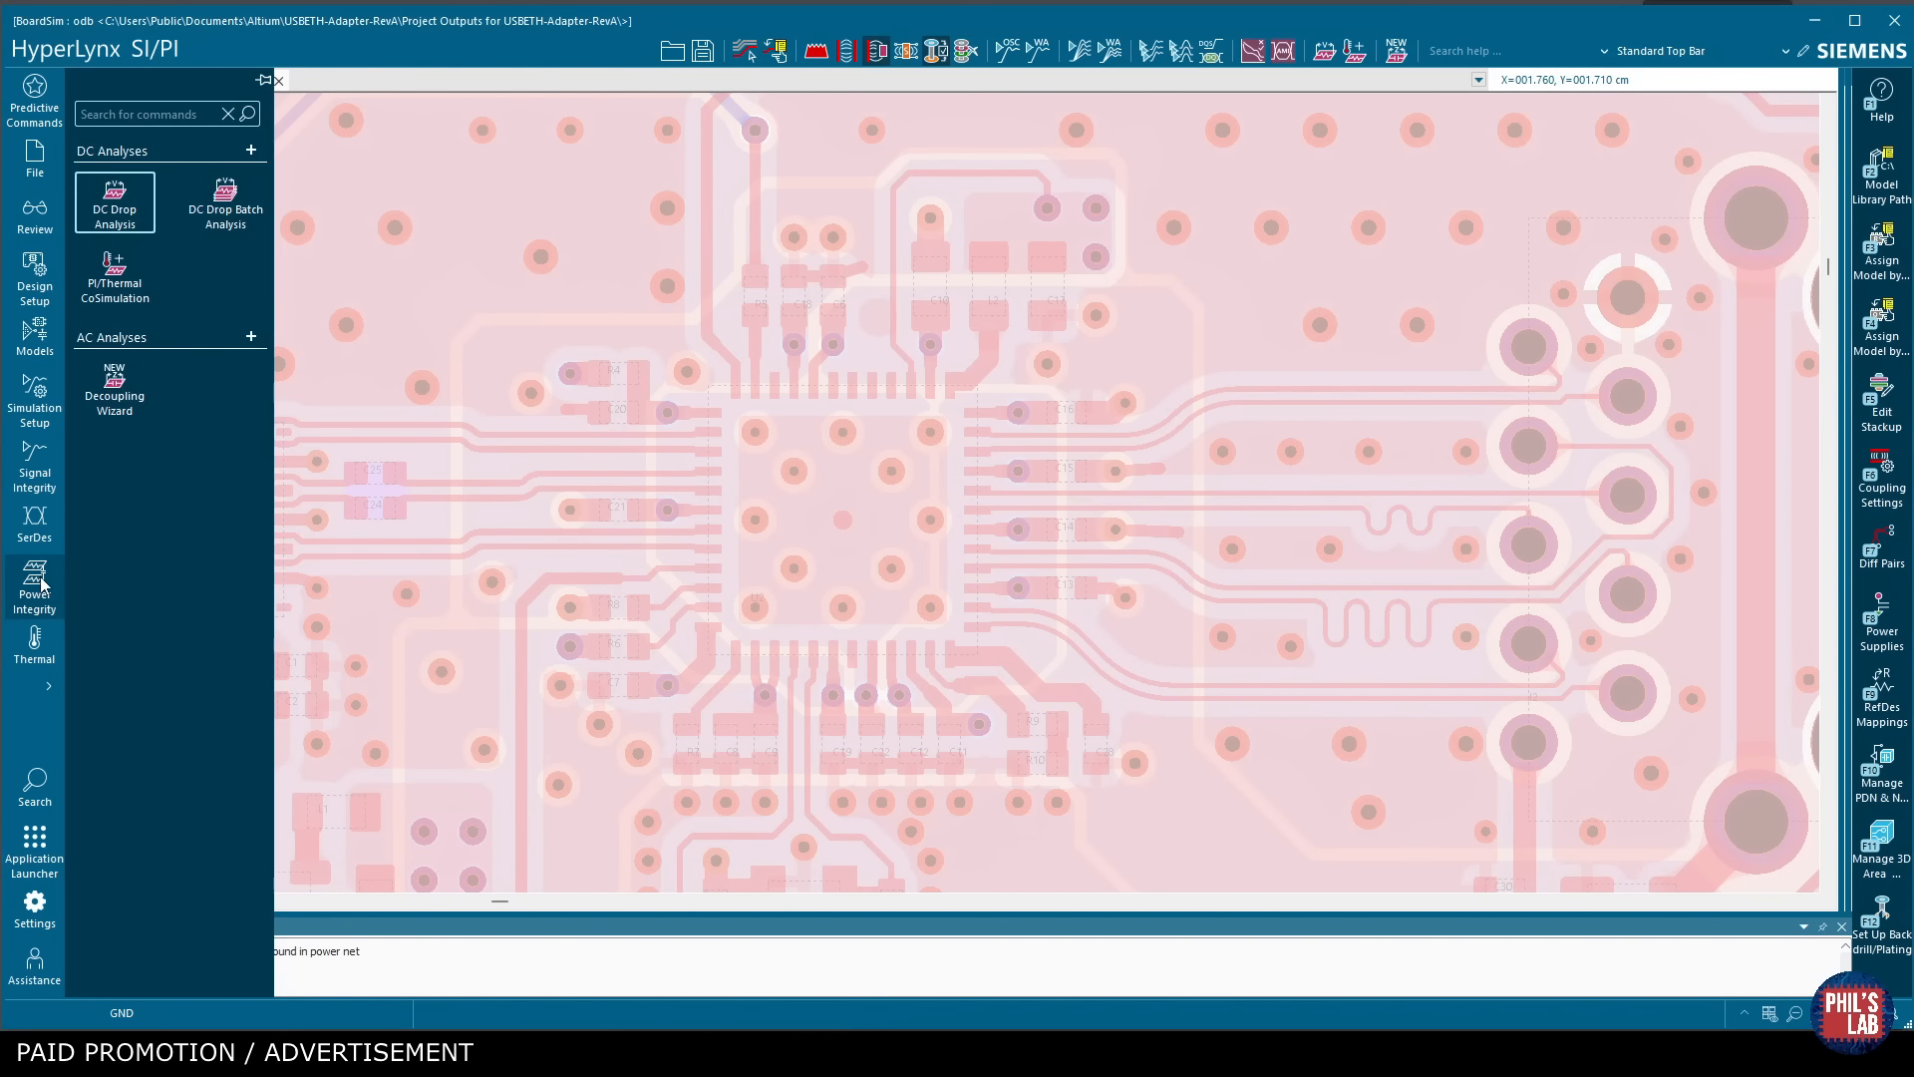
{"action": "left_click", "coordinate": [137, 212]}
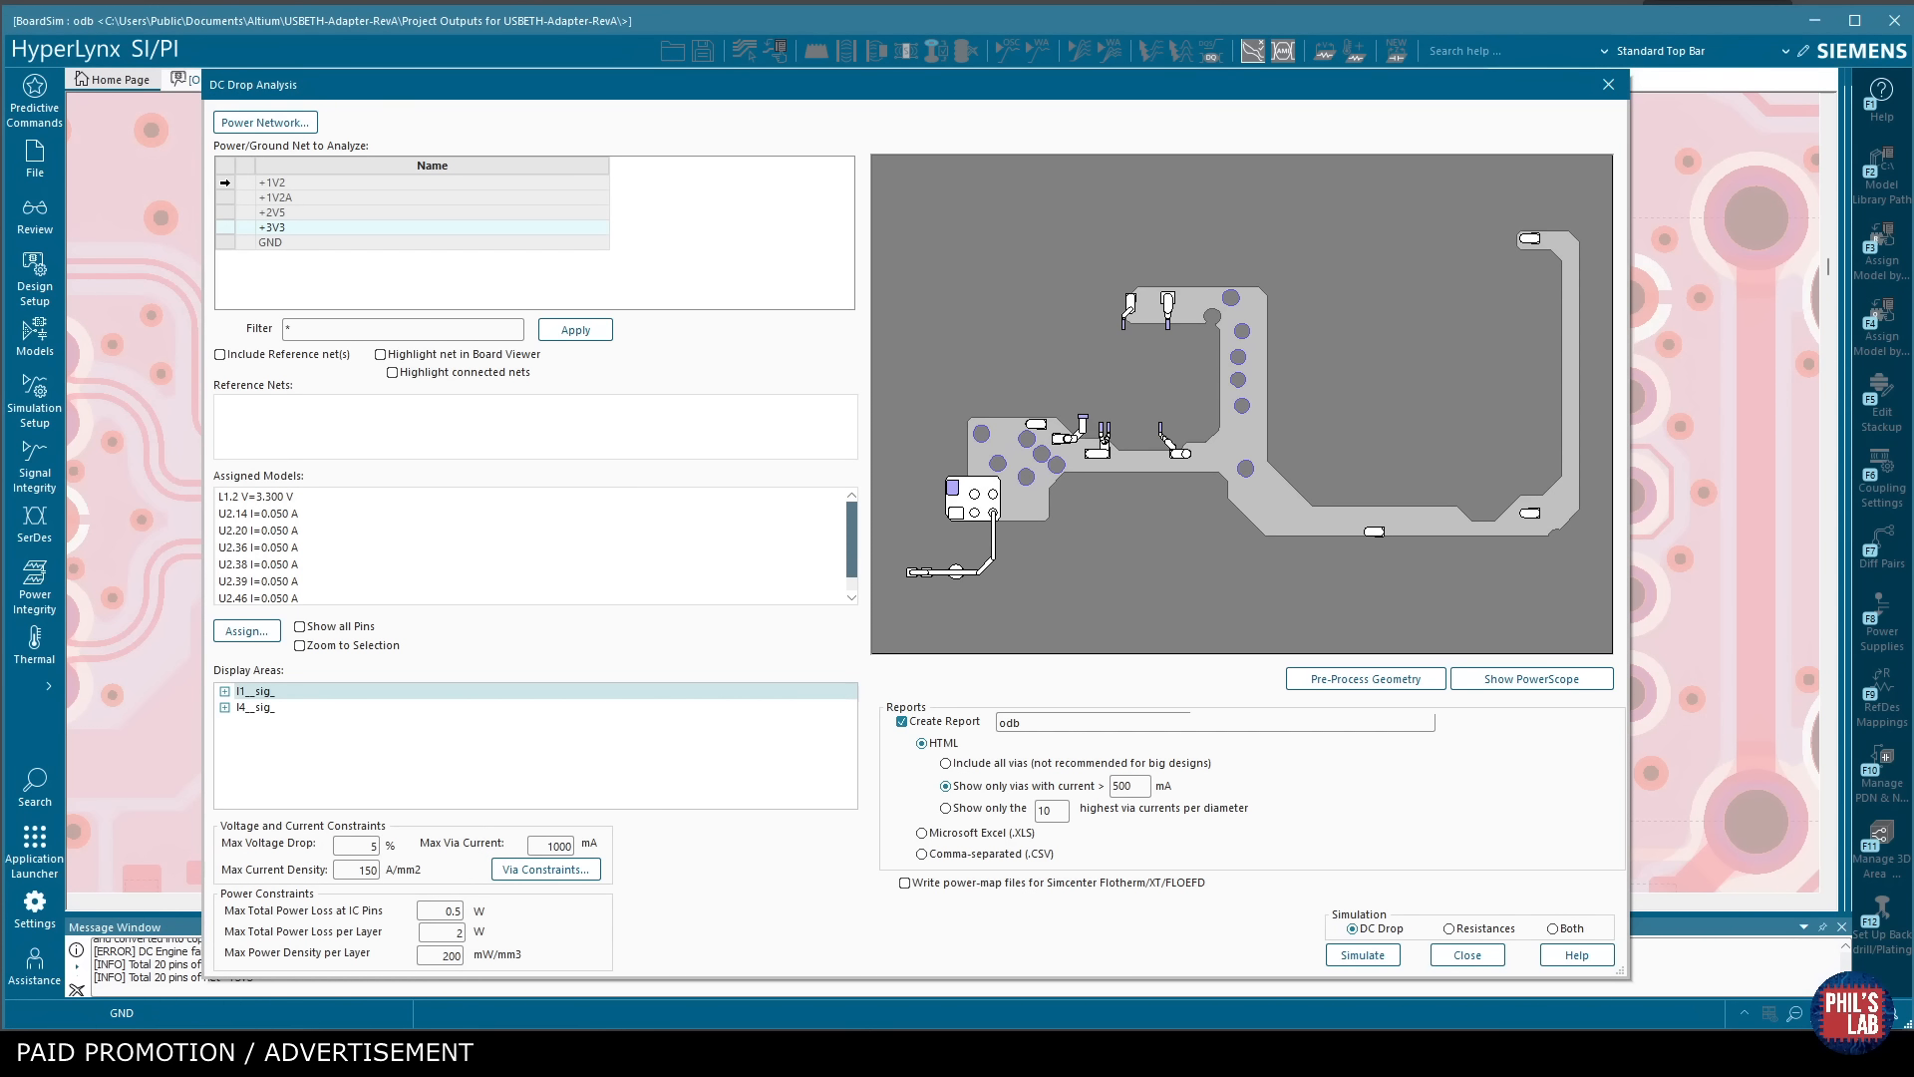
{"action": "left_click", "coordinate": [226, 182]}
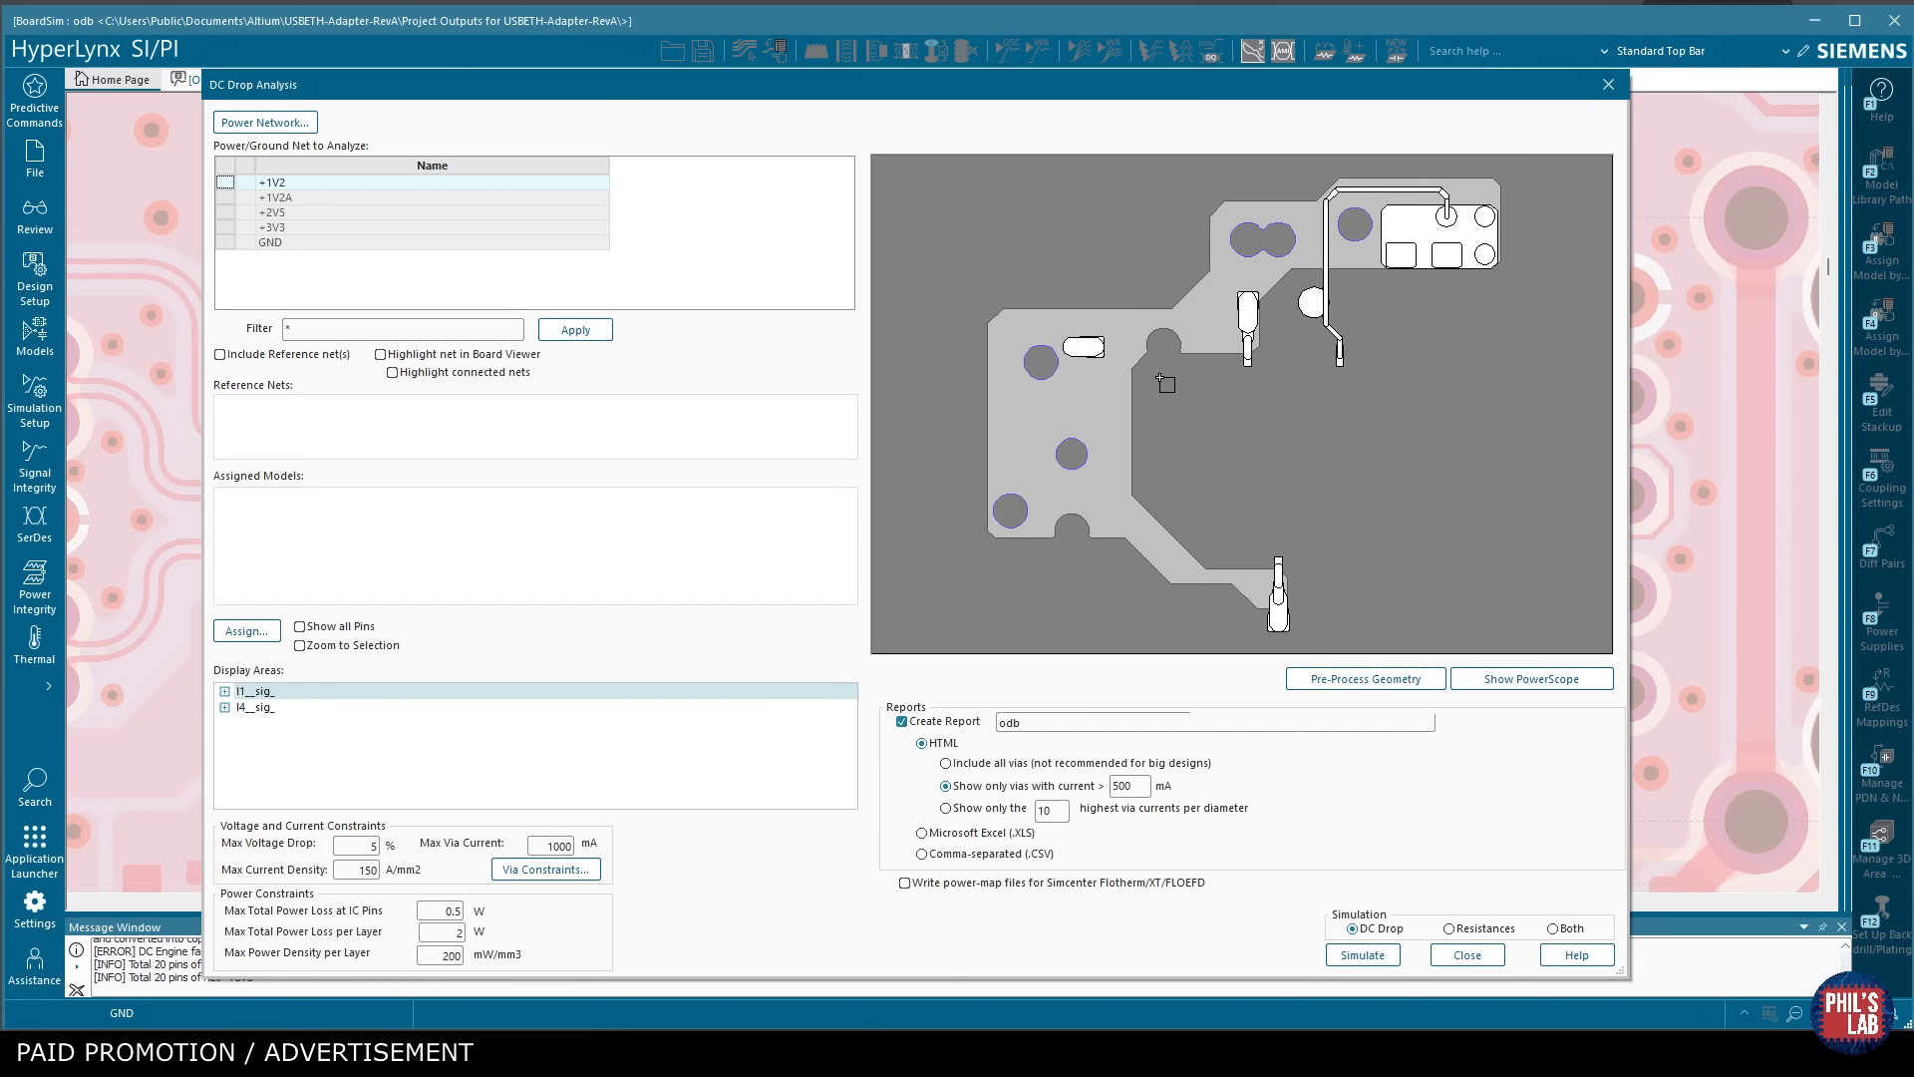
{"action": "left_click", "coordinate": [226, 227]}
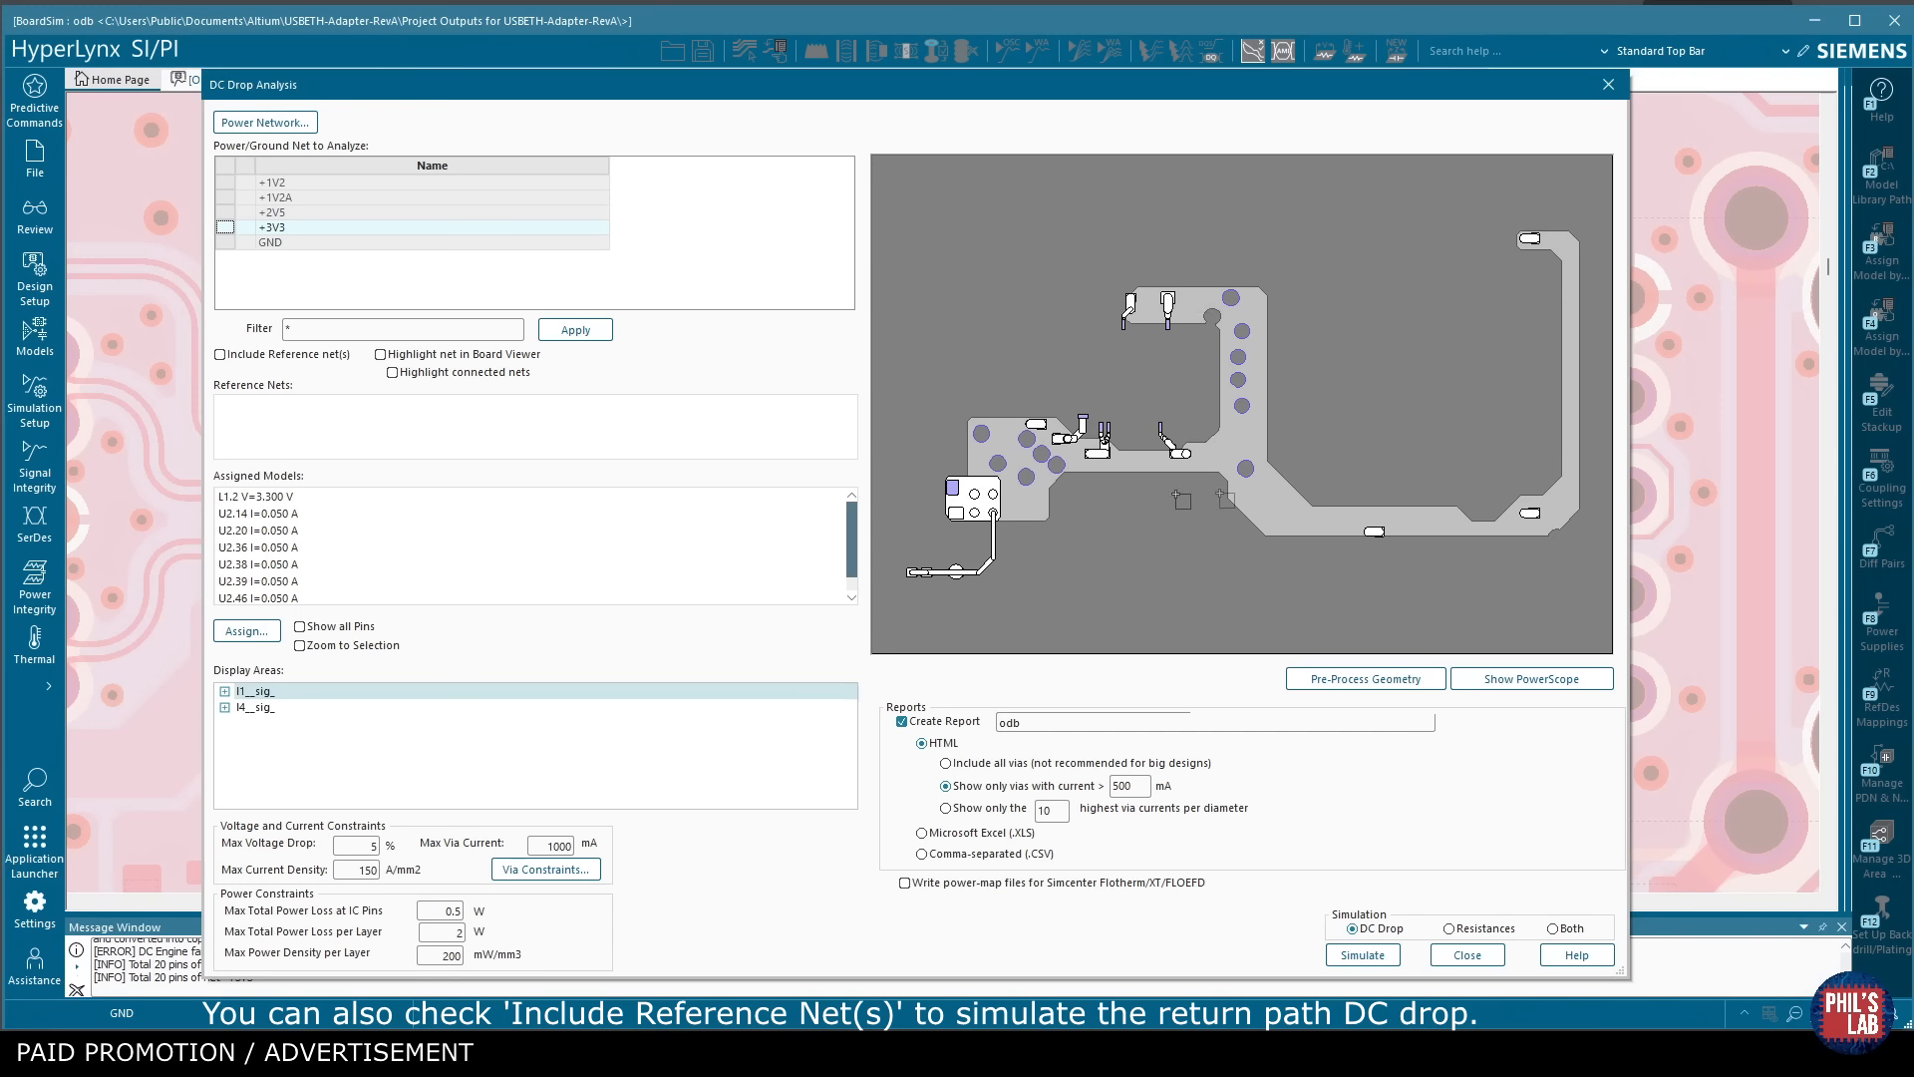
Examine the +3V3 copper geometry and locate the assigned L1.2 source and the U2 sink pins on it.
{"action": "scroll", "coordinate": [1132, 405], "scroll_direction": "up", "scroll_amount": 1}
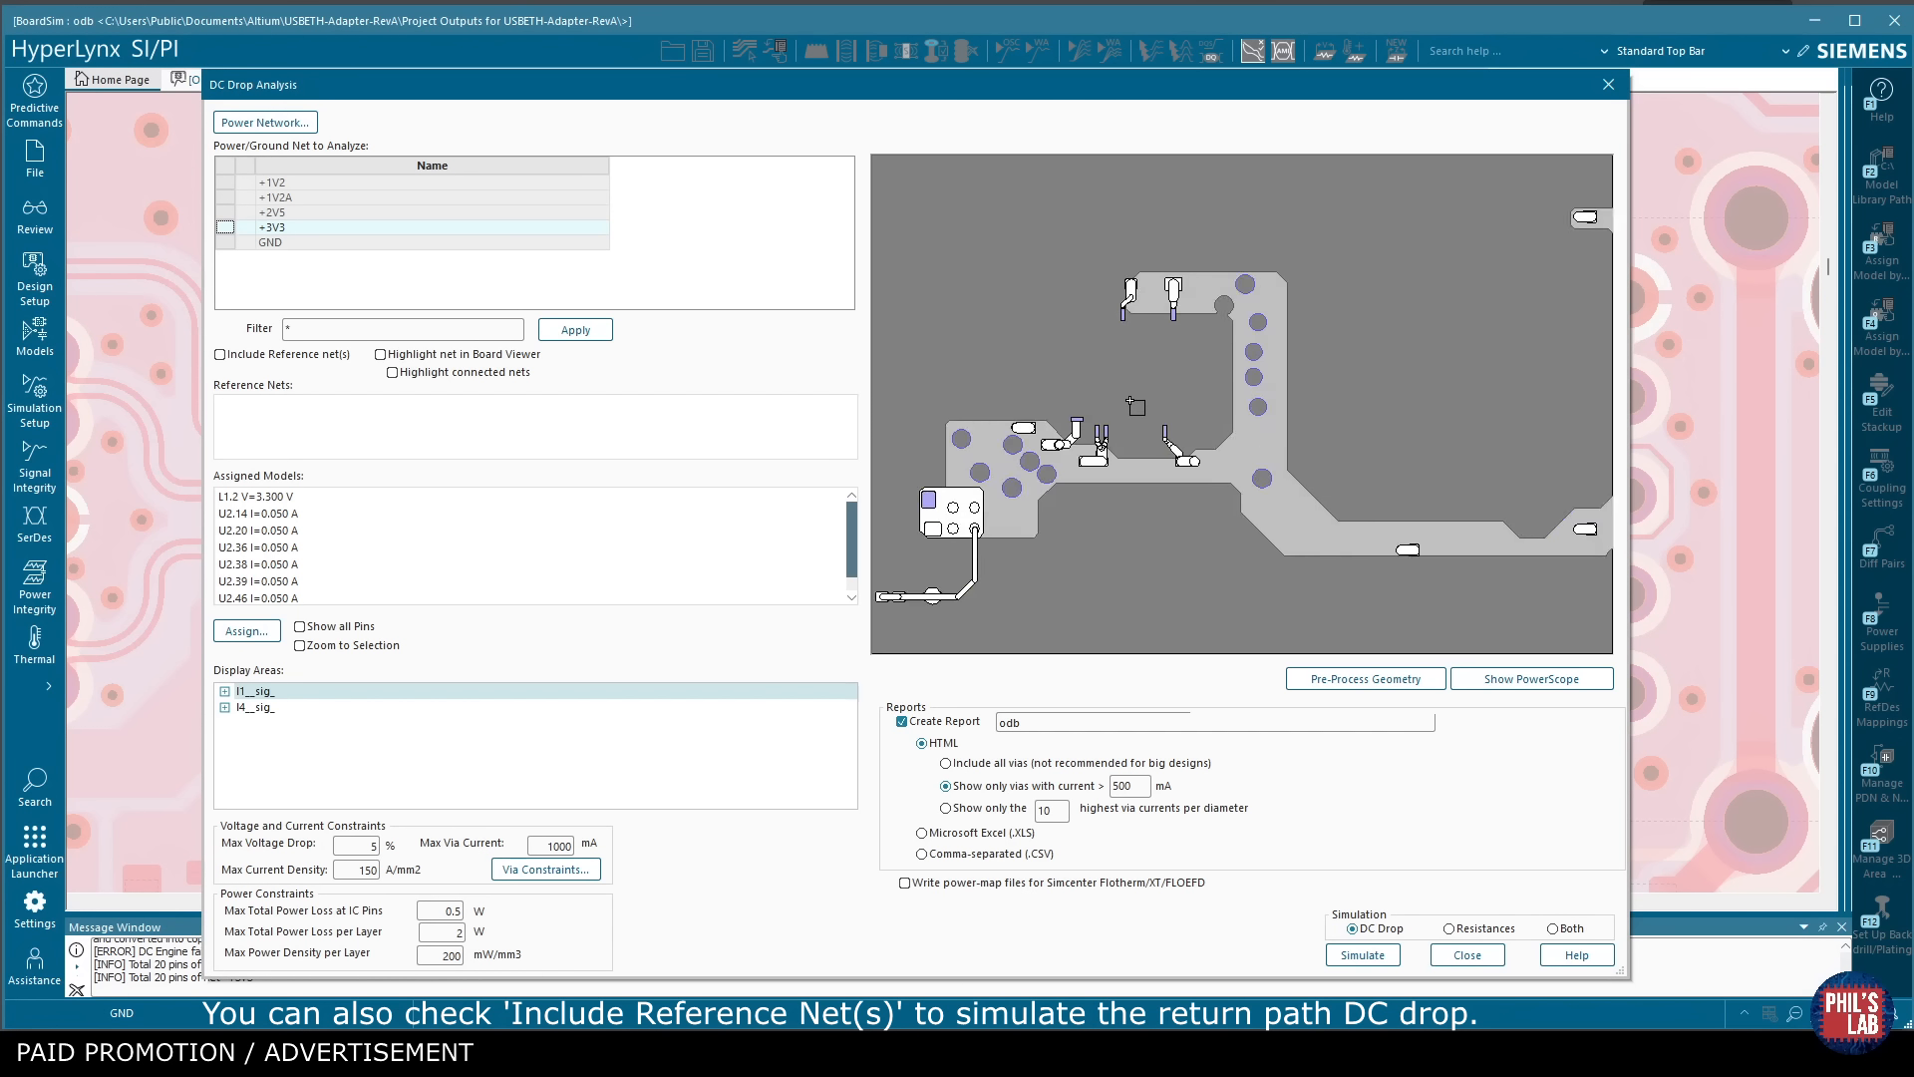
{"action": "scroll", "coordinate": [1133, 405], "scroll_direction": "up", "scroll_amount": 1}
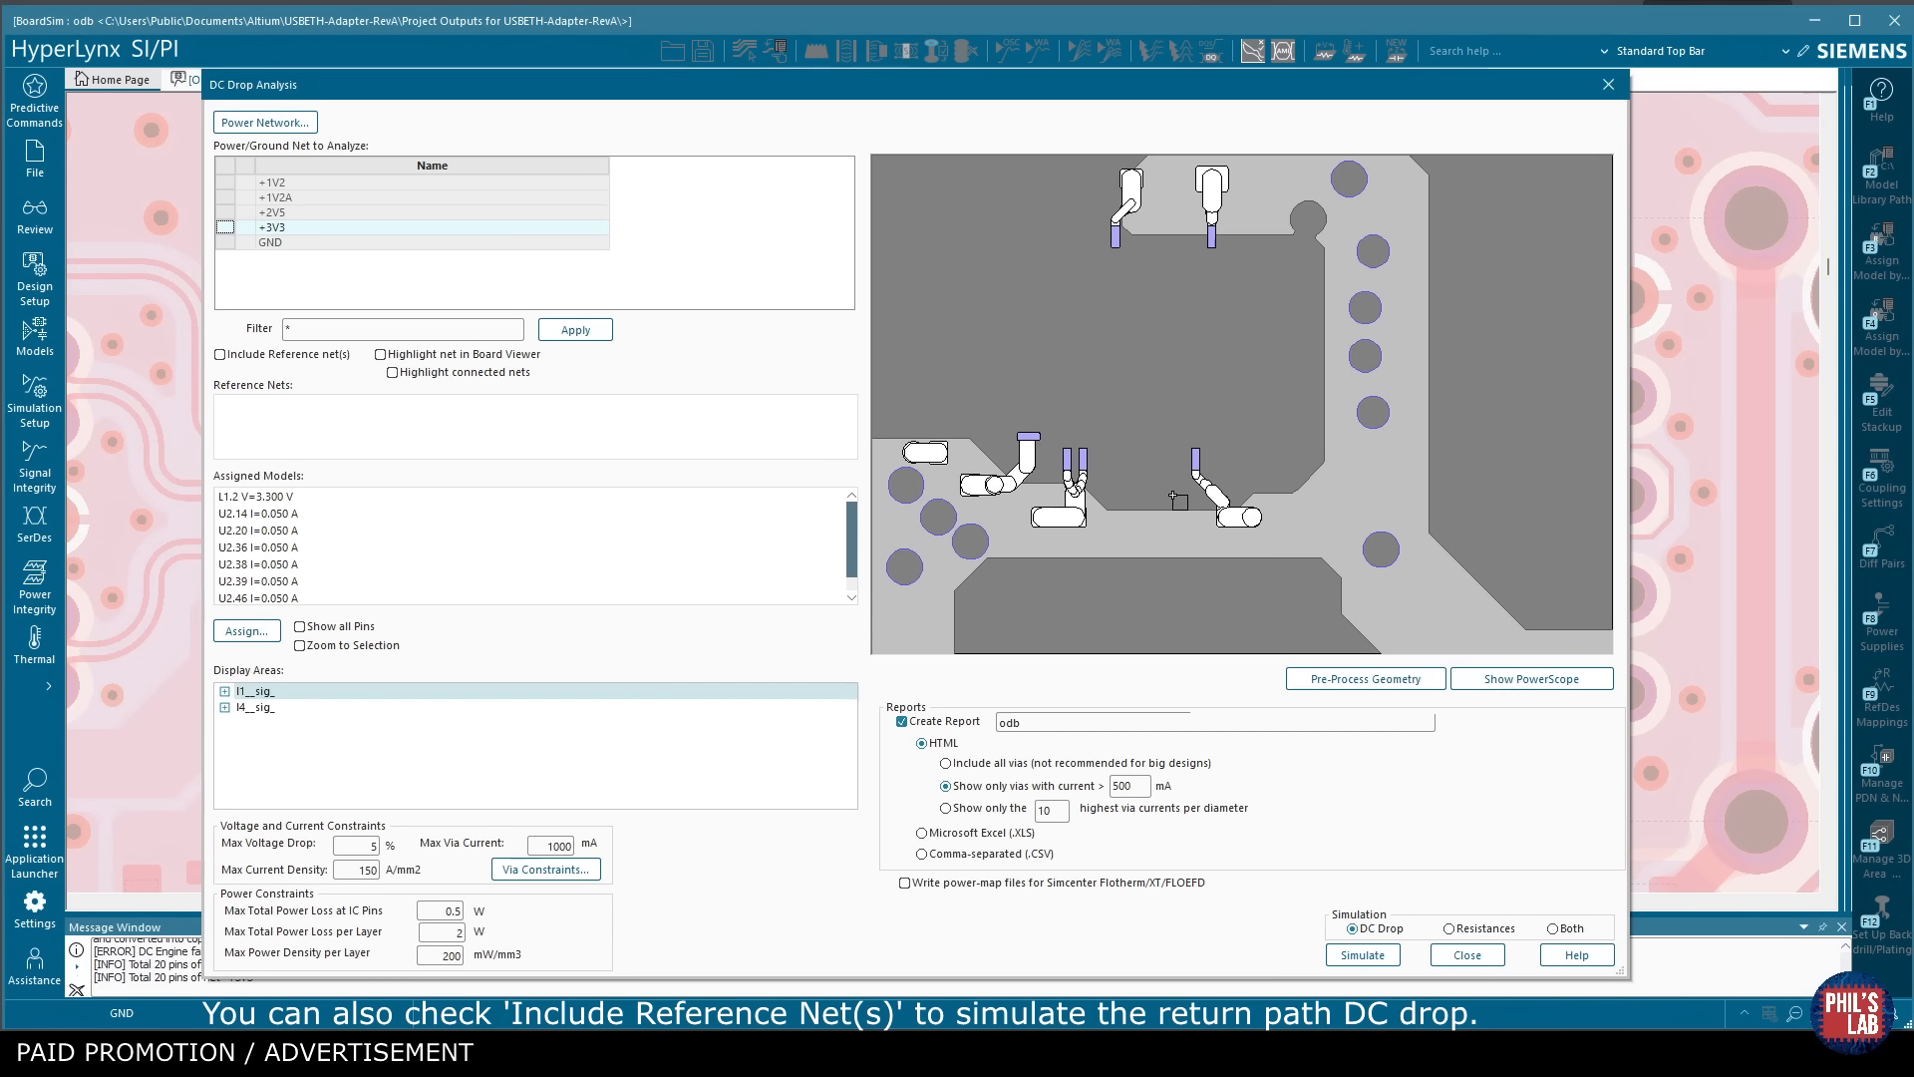
{"action": "scroll", "coordinate": [1173, 496], "scroll_direction": "down", "scroll_amount": 2}
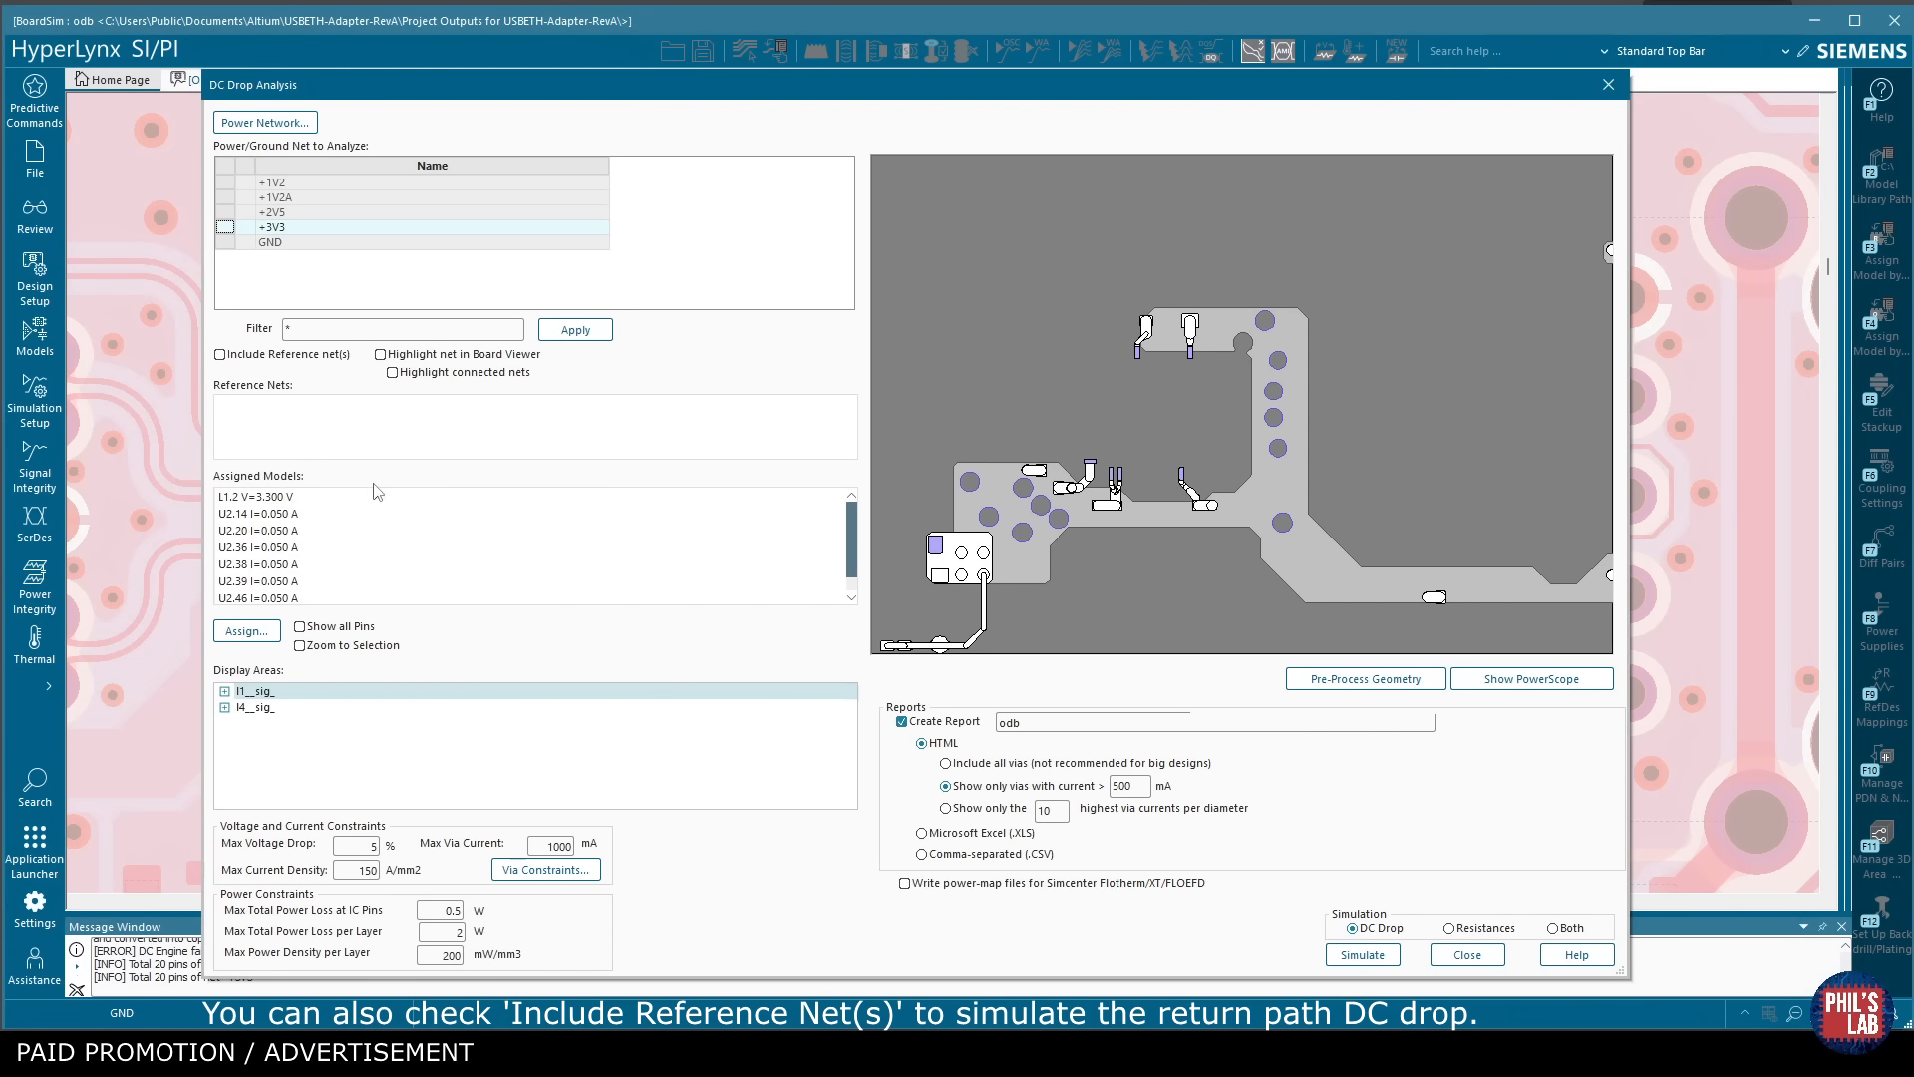
{"action": "left_click", "coordinate": [321, 499]}
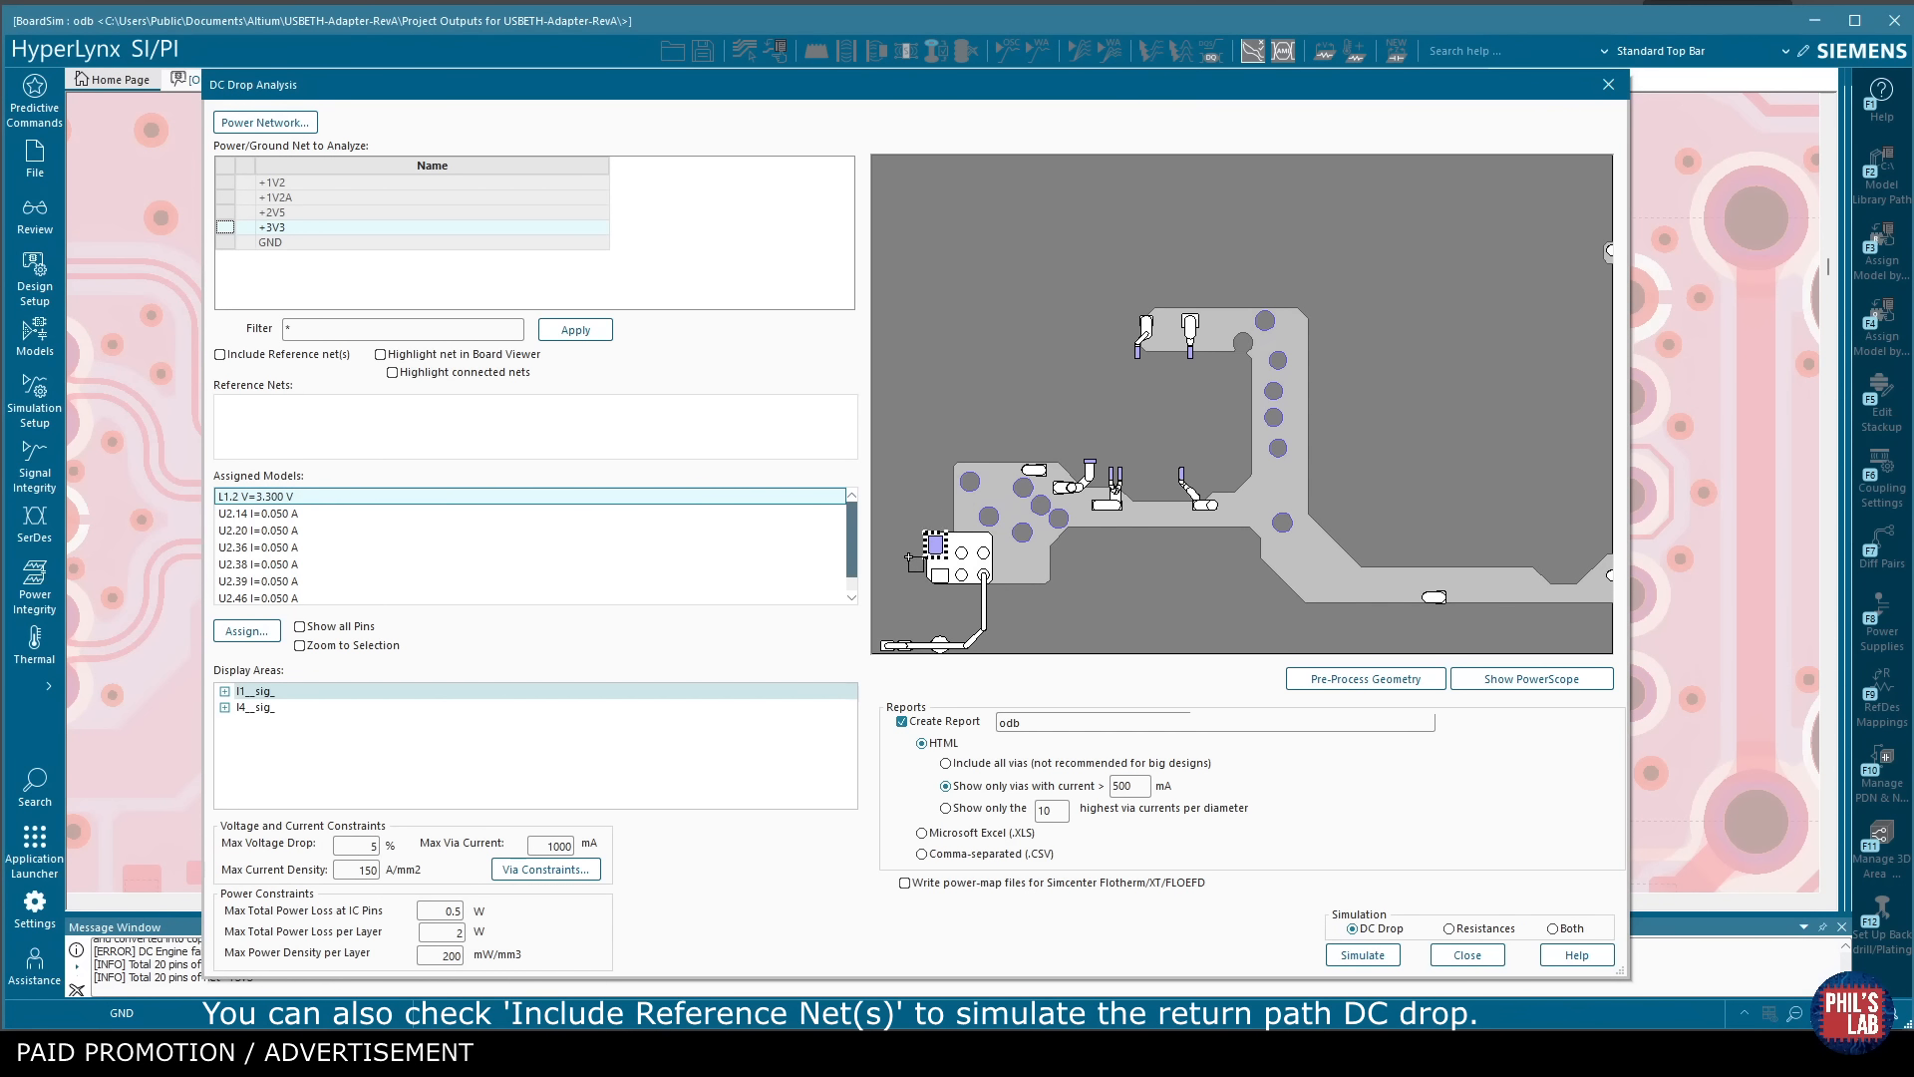
{"action": "scroll", "coordinate": [909, 558], "scroll_direction": "up", "scroll_amount": 2}
{"action": "left_click", "coordinate": [329, 514]}
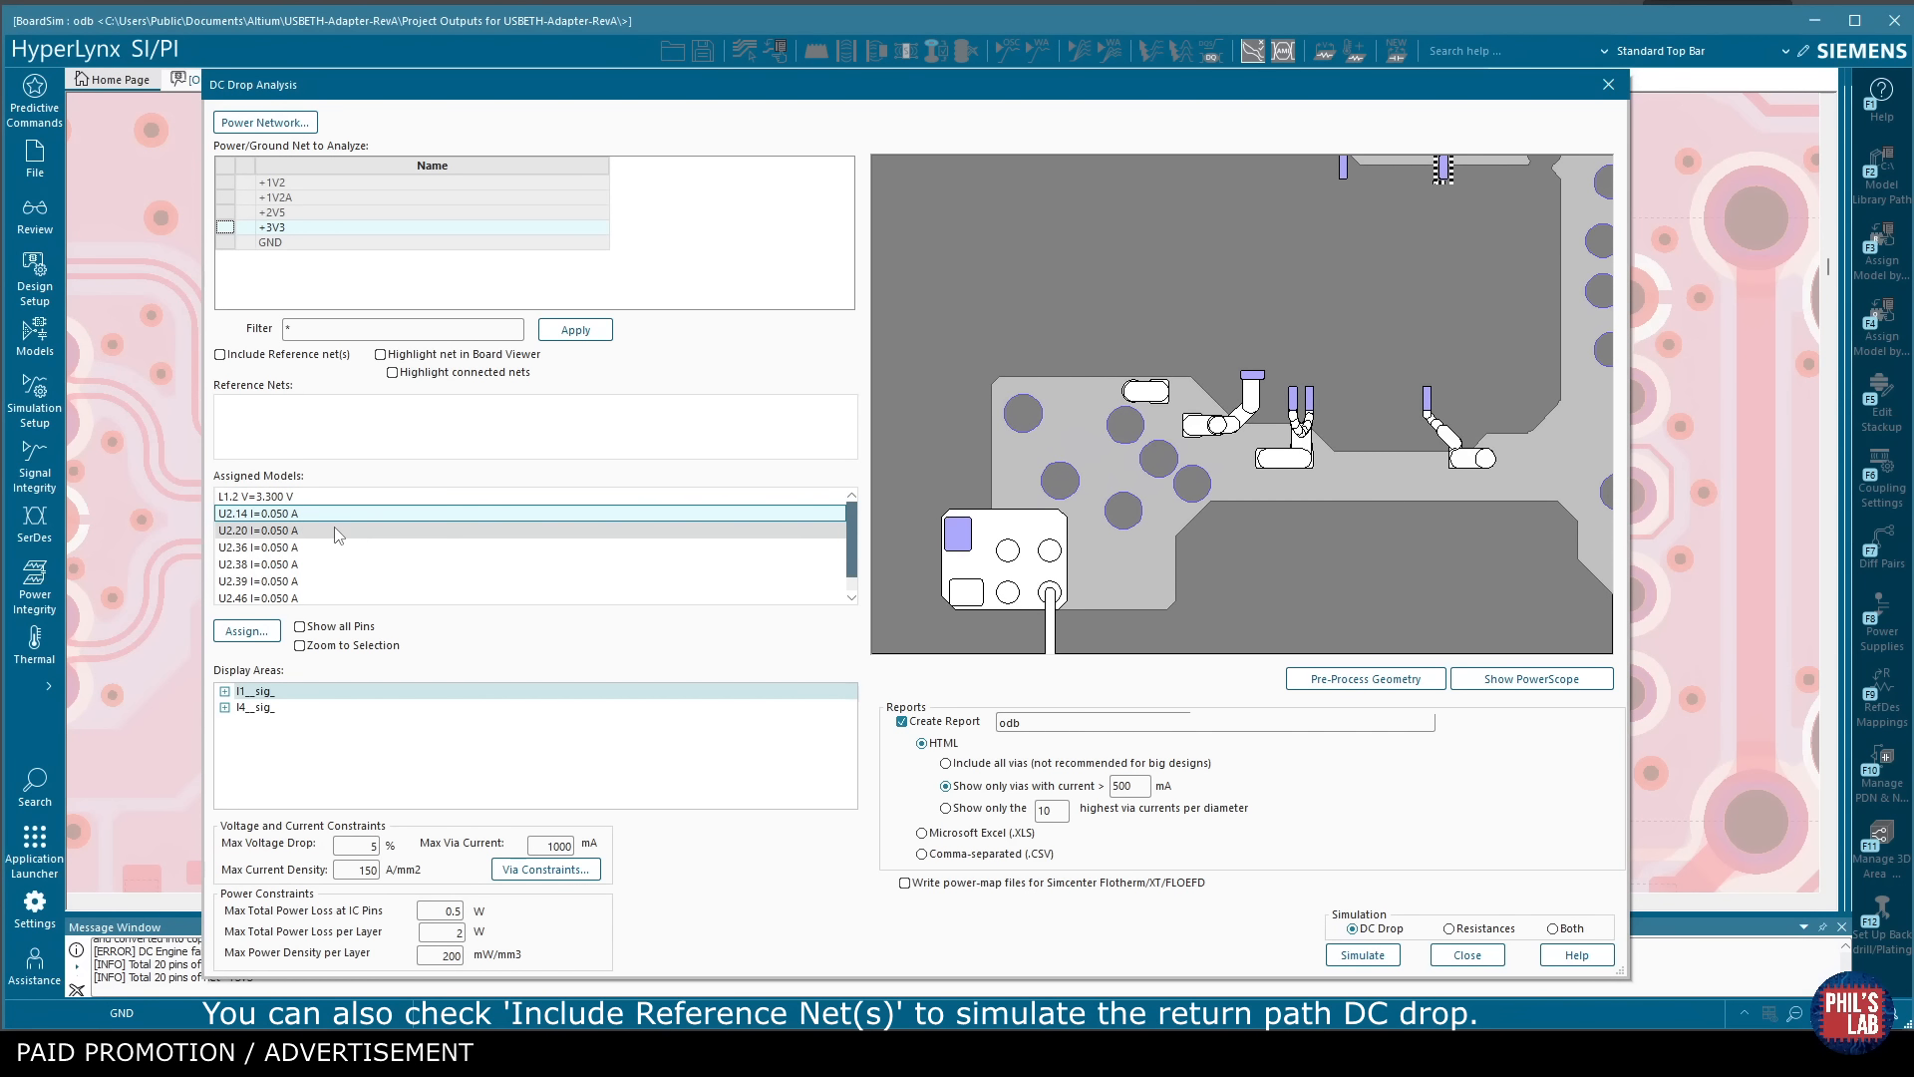
{"action": "left_click", "coordinate": [342, 565]}
{"action": "left_click", "coordinate": [340, 595]}
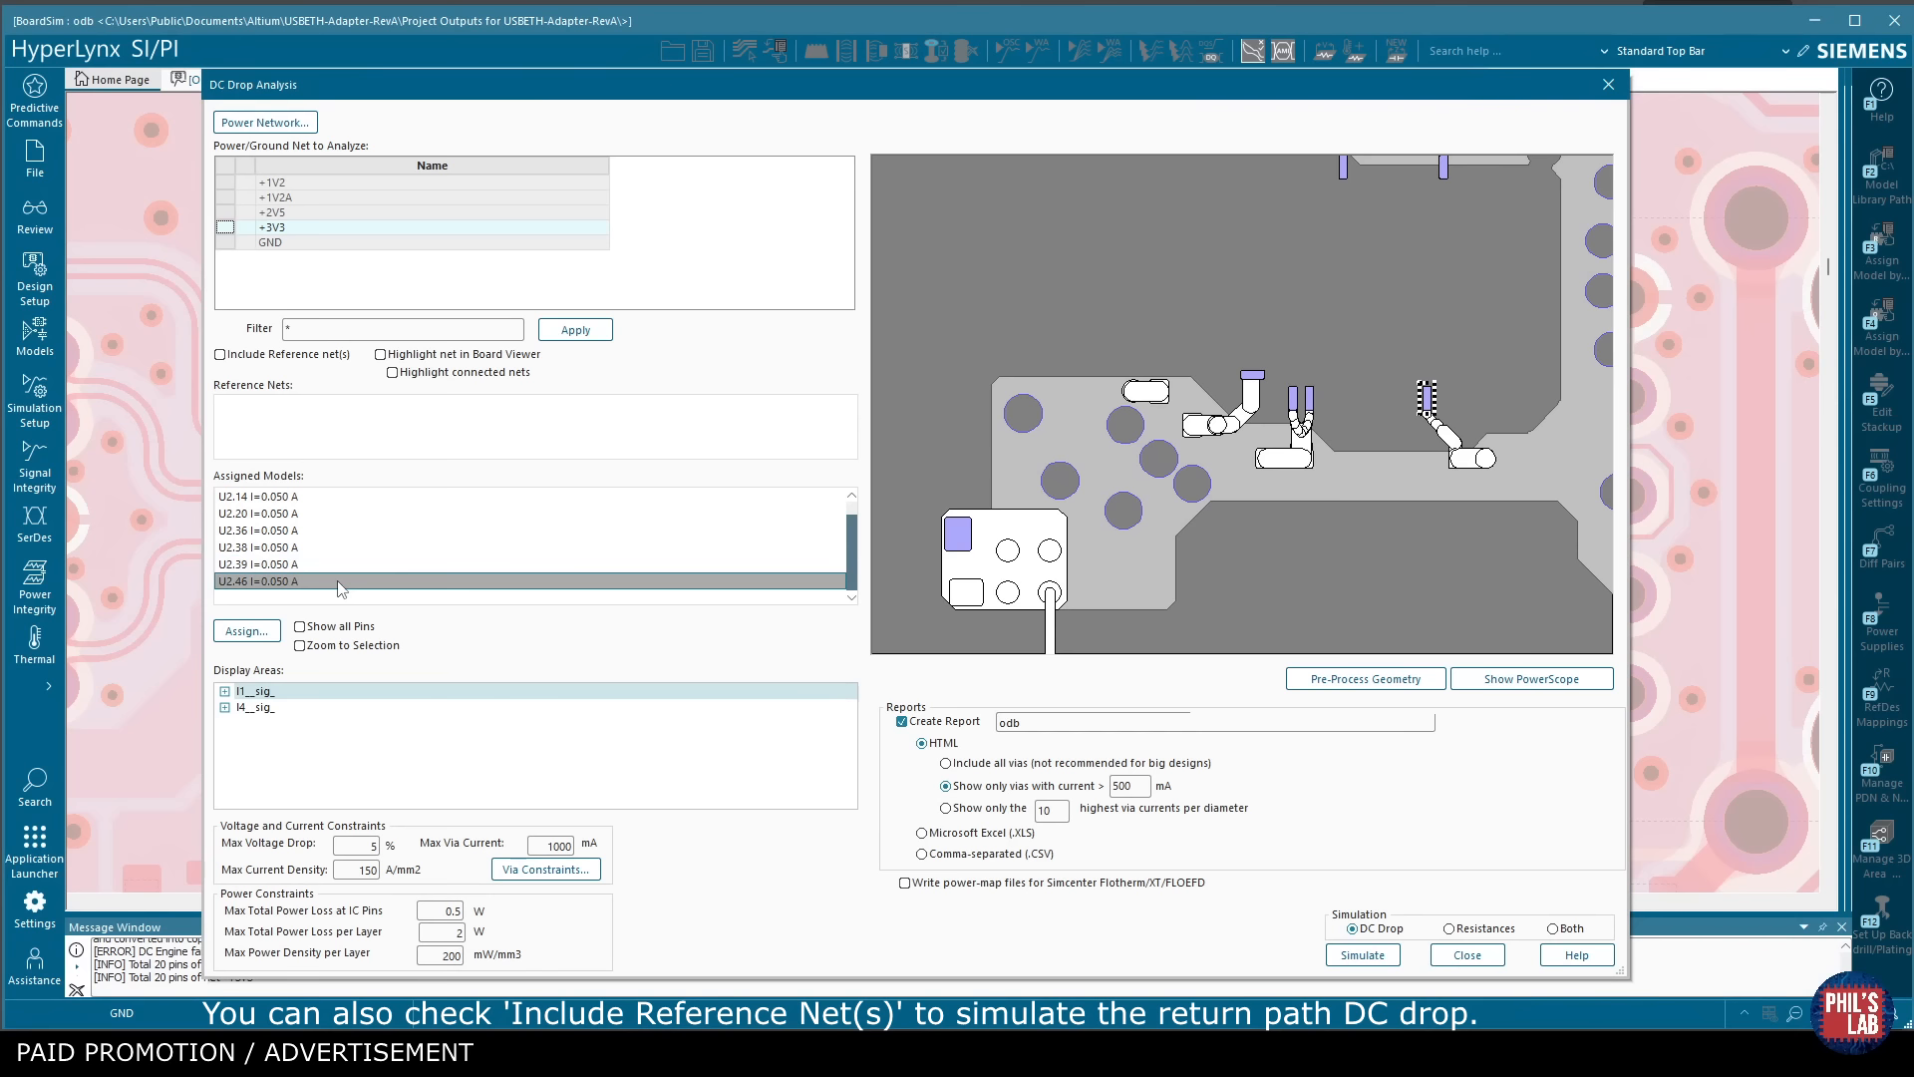
Check the voltage drop and via current constraints, then simulate both DC drop and resistances for +3V3.
{"action": "double_click", "coordinate": [361, 847]}
{"action": "double_click", "coordinate": [558, 846]}
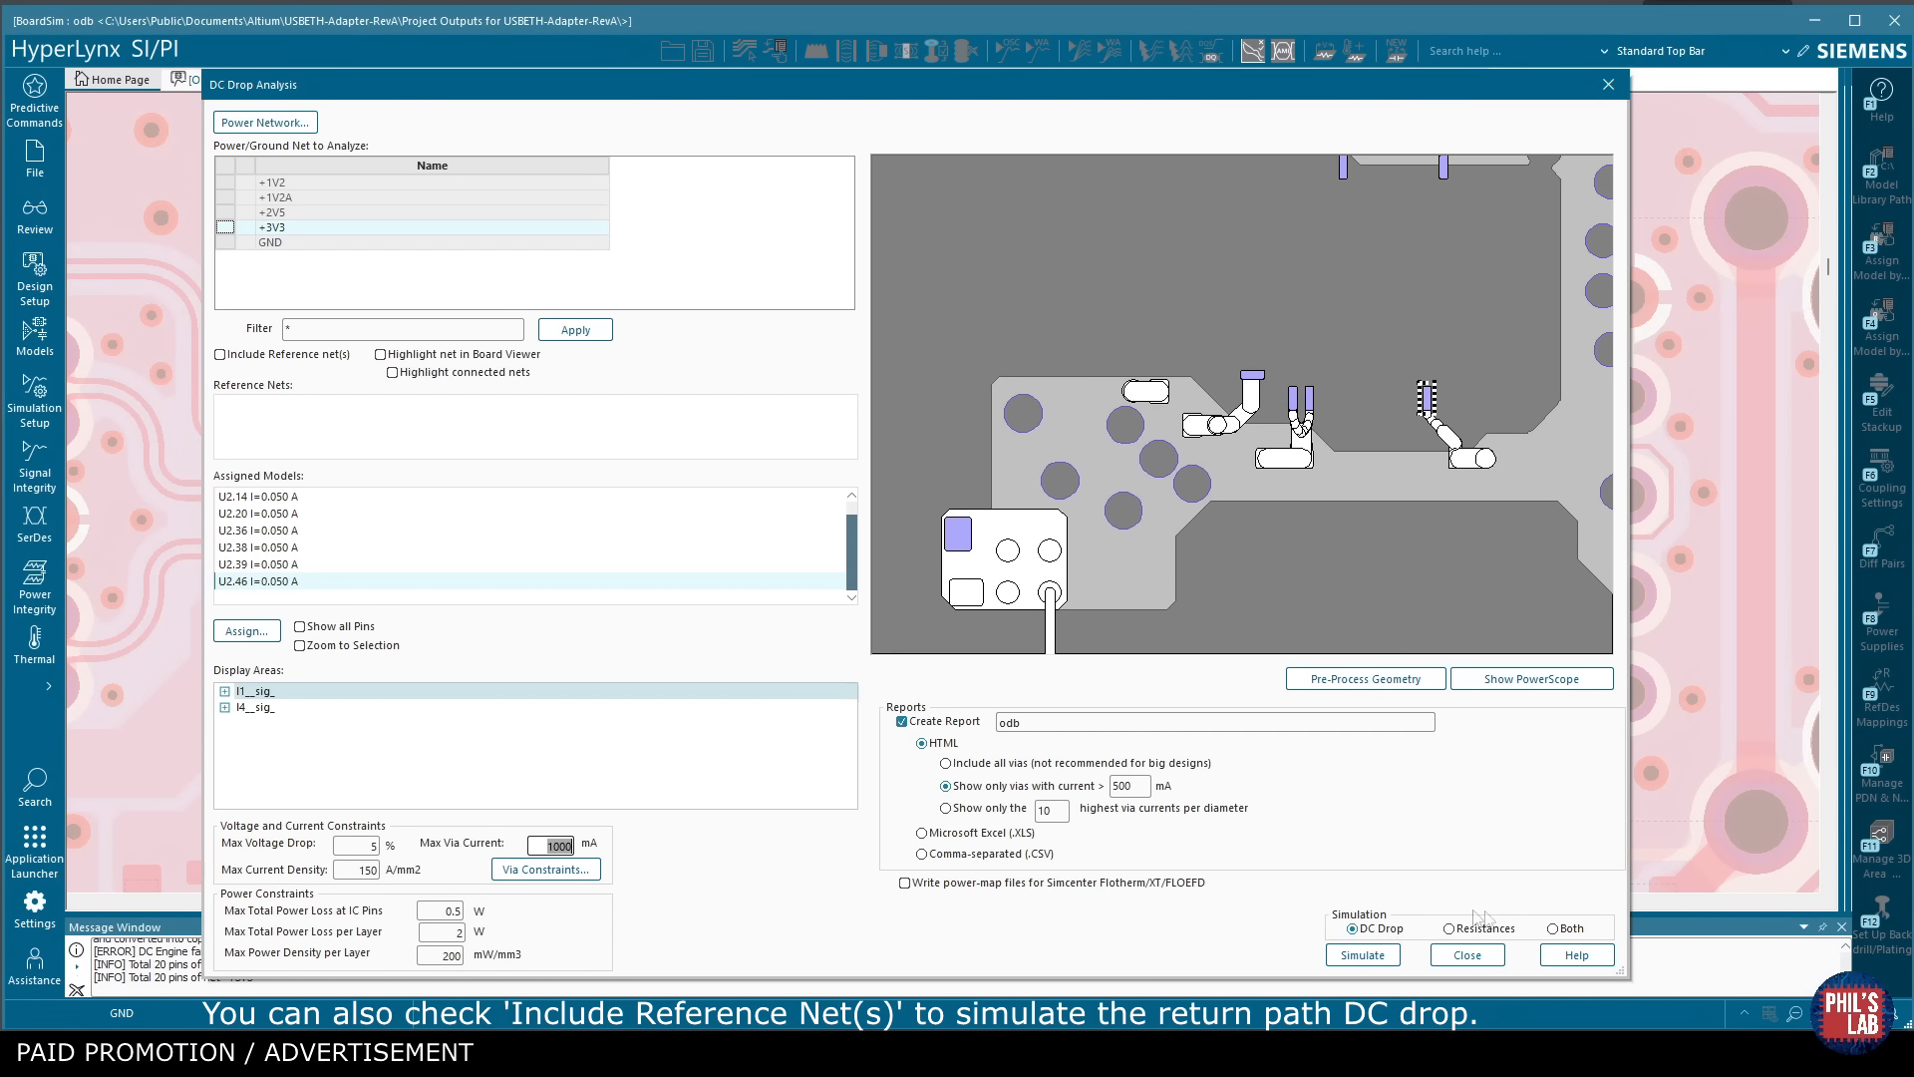
{"action": "left_click", "coordinate": [1555, 931]}
{"action": "left_click", "coordinate": [1364, 955]}
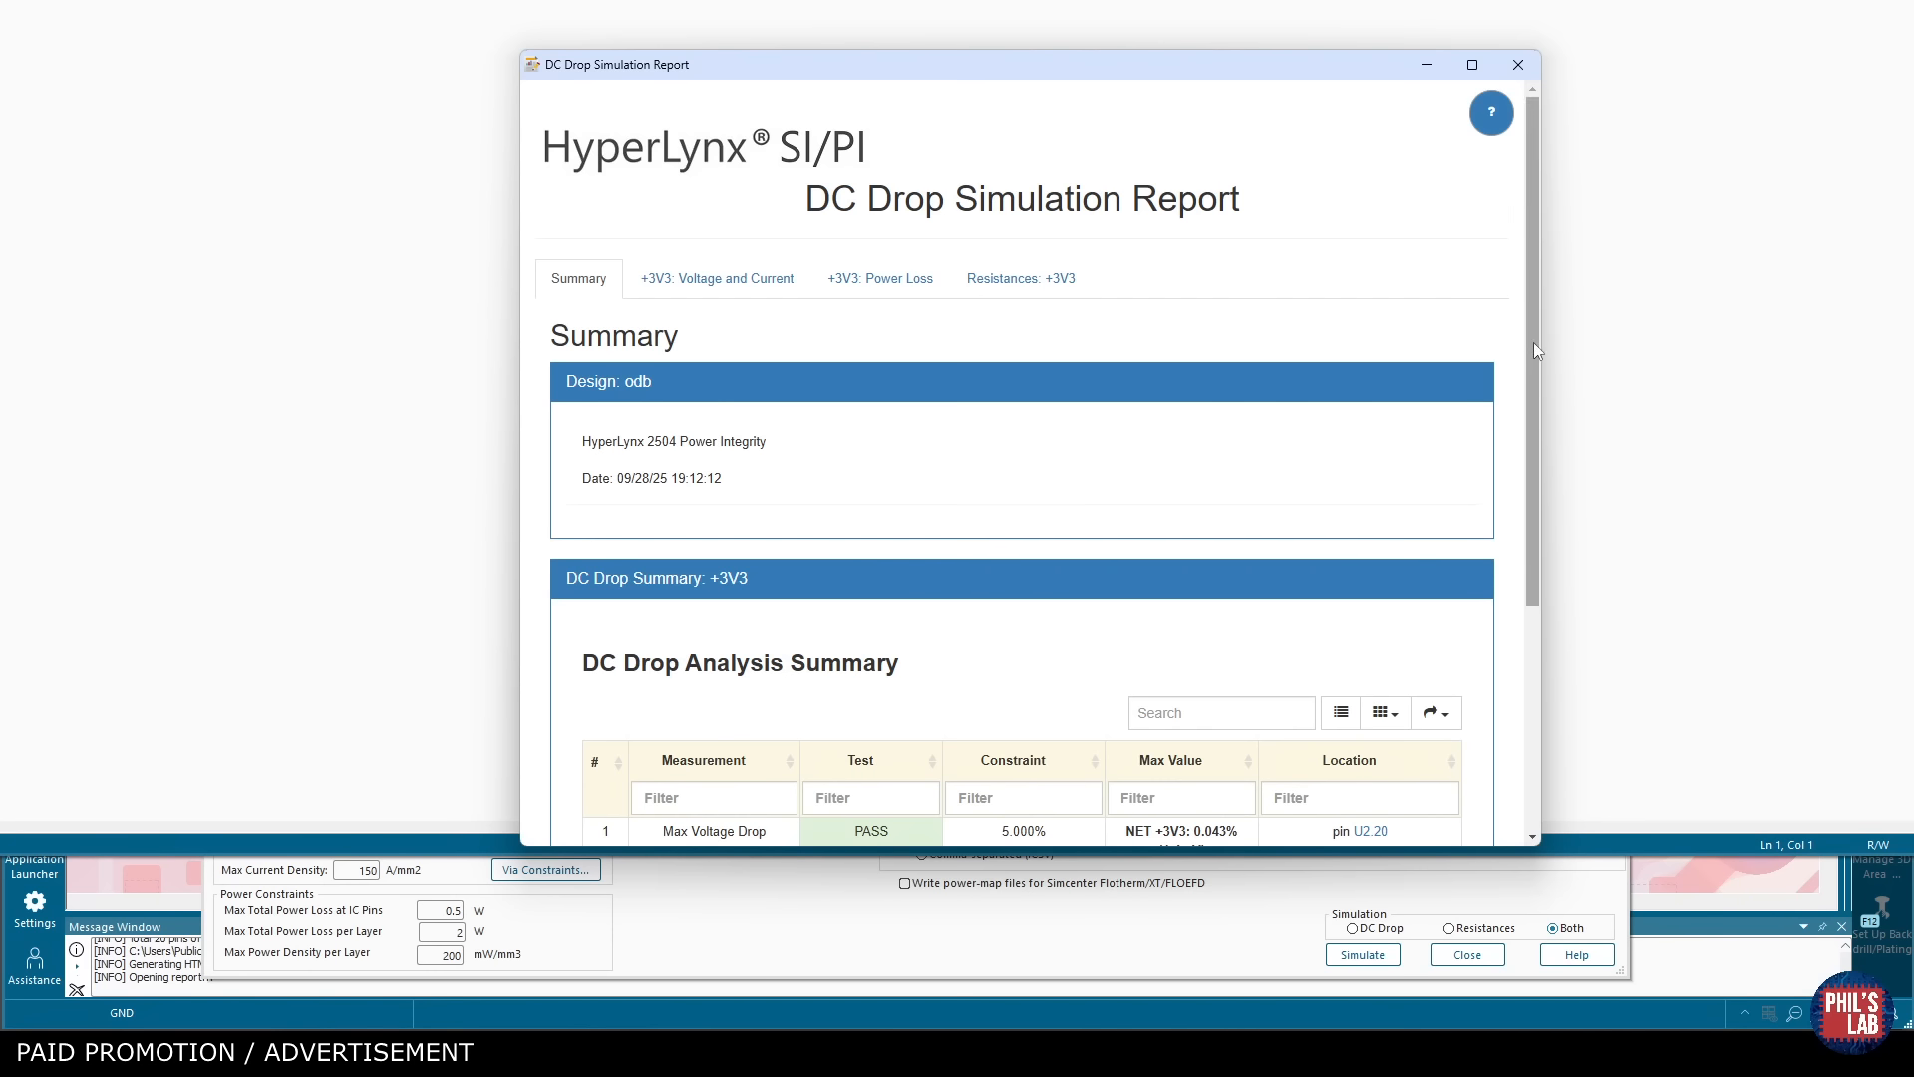
Review the DC drop report's summary table for +3V3, including maximum voltage drop, current density and via current.
{"action": "left_click_drag", "start_coordinate": [1534, 343], "coordinate": [1508, 557]}
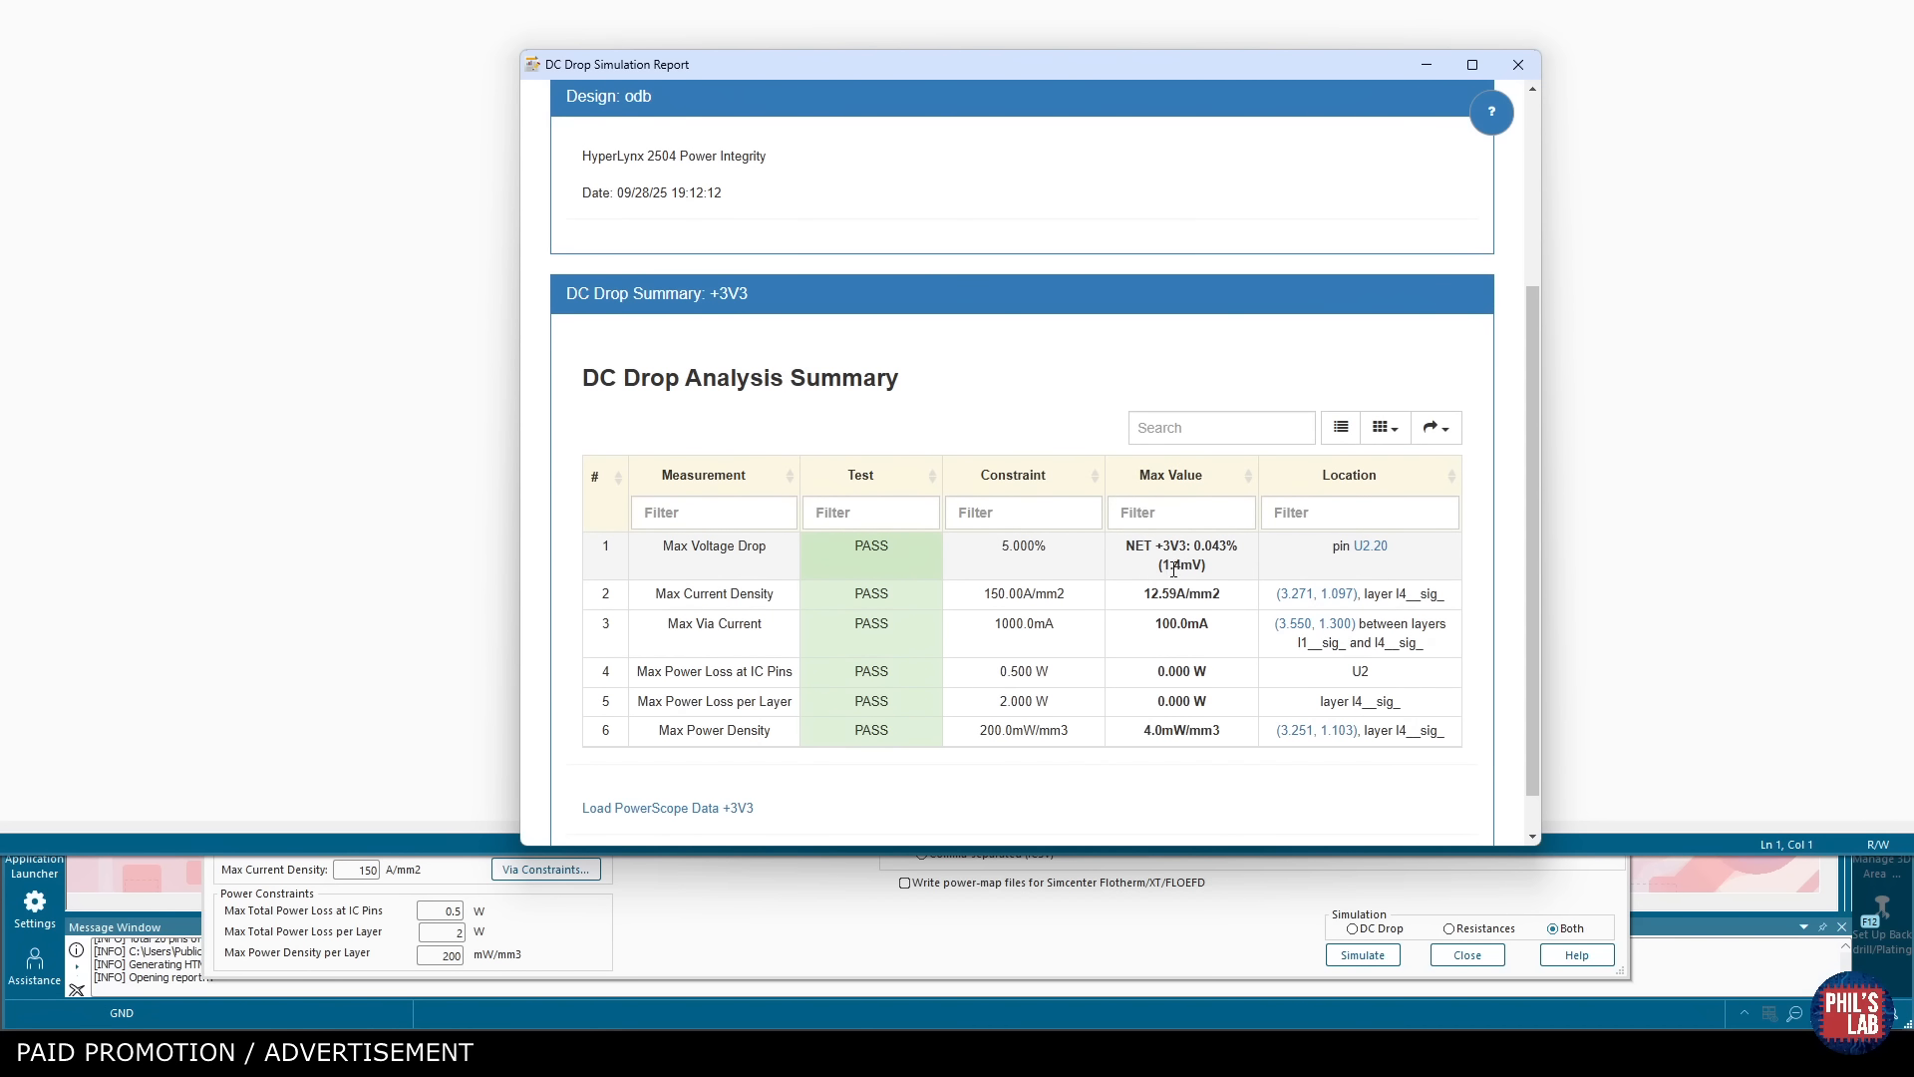
{"action": "left_click_drag", "start_coordinate": [1163, 566], "coordinate": [1206, 572]}
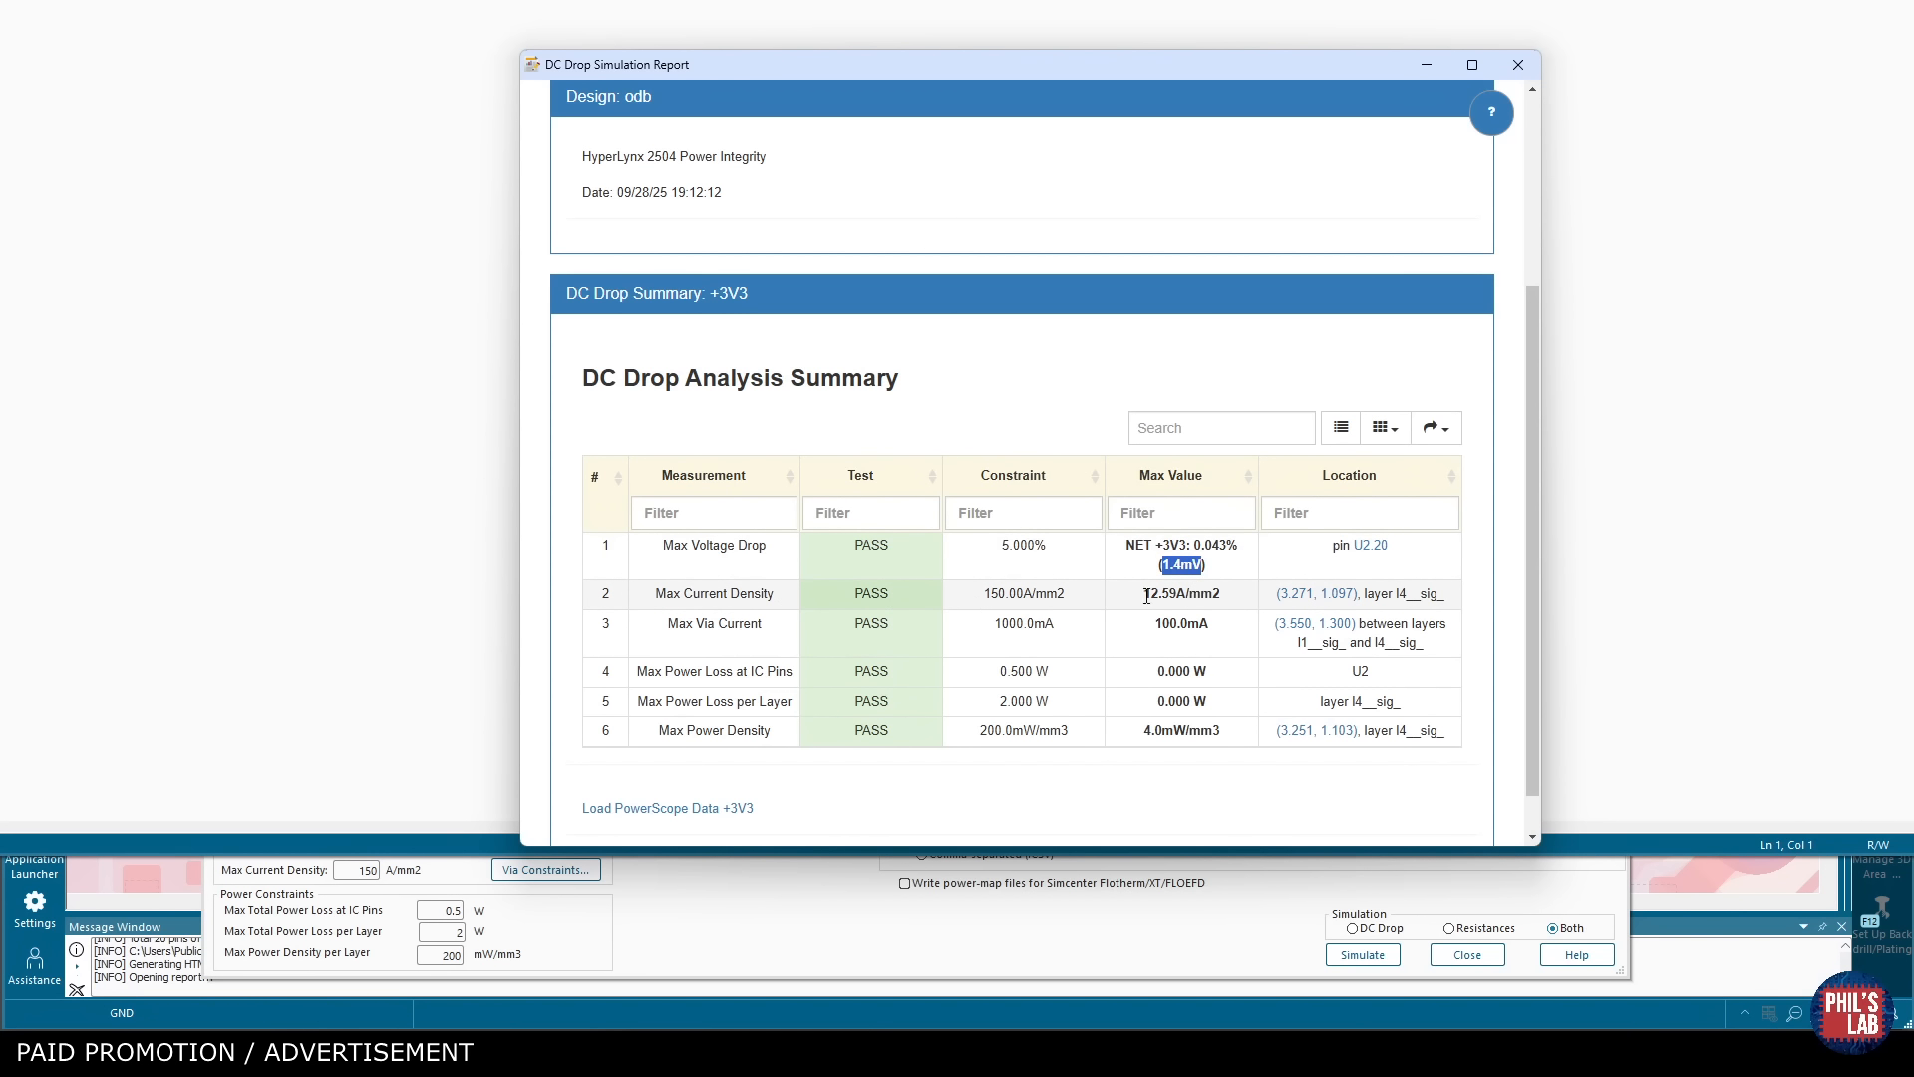
{"action": "left_click_drag", "start_coordinate": [1211, 625], "coordinate": [1154, 625]}
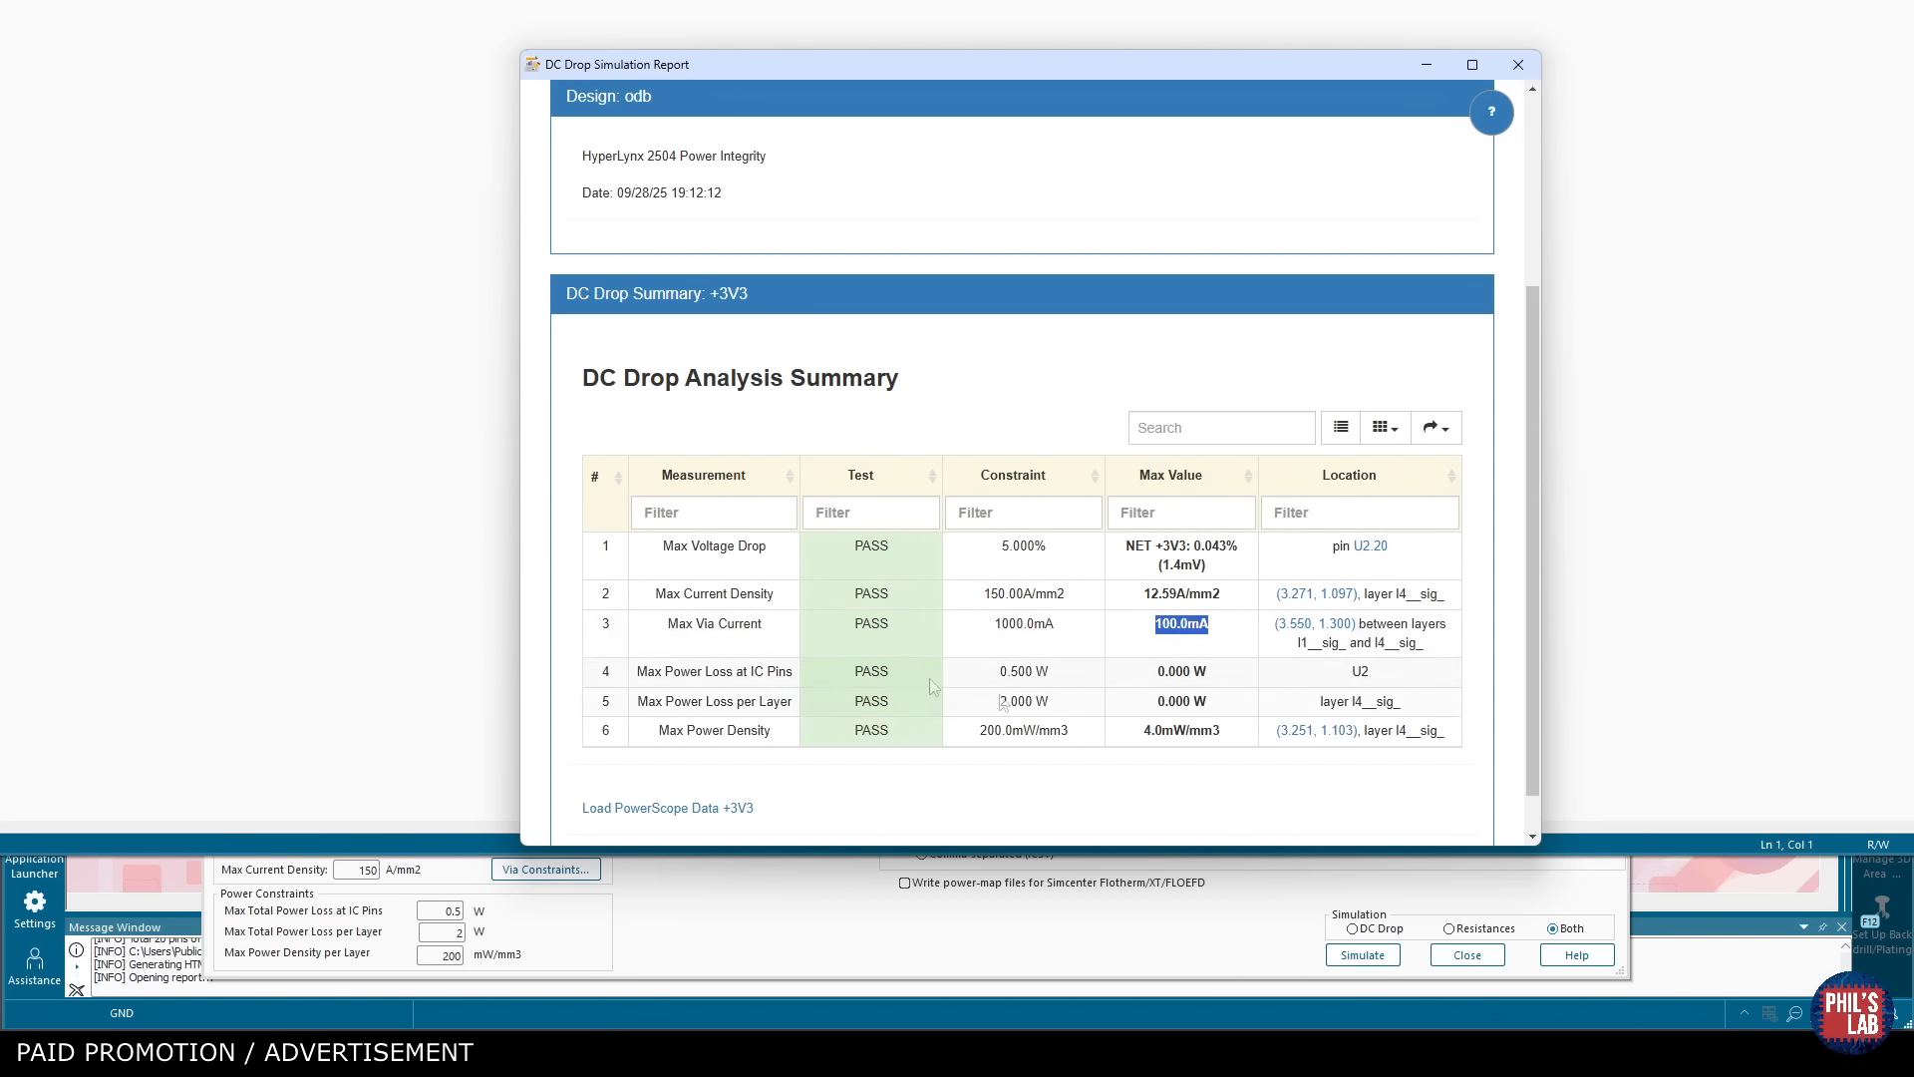
{"action": "scroll", "coordinate": [1080, 703], "scroll_direction": "down", "scroll_amount": 1}
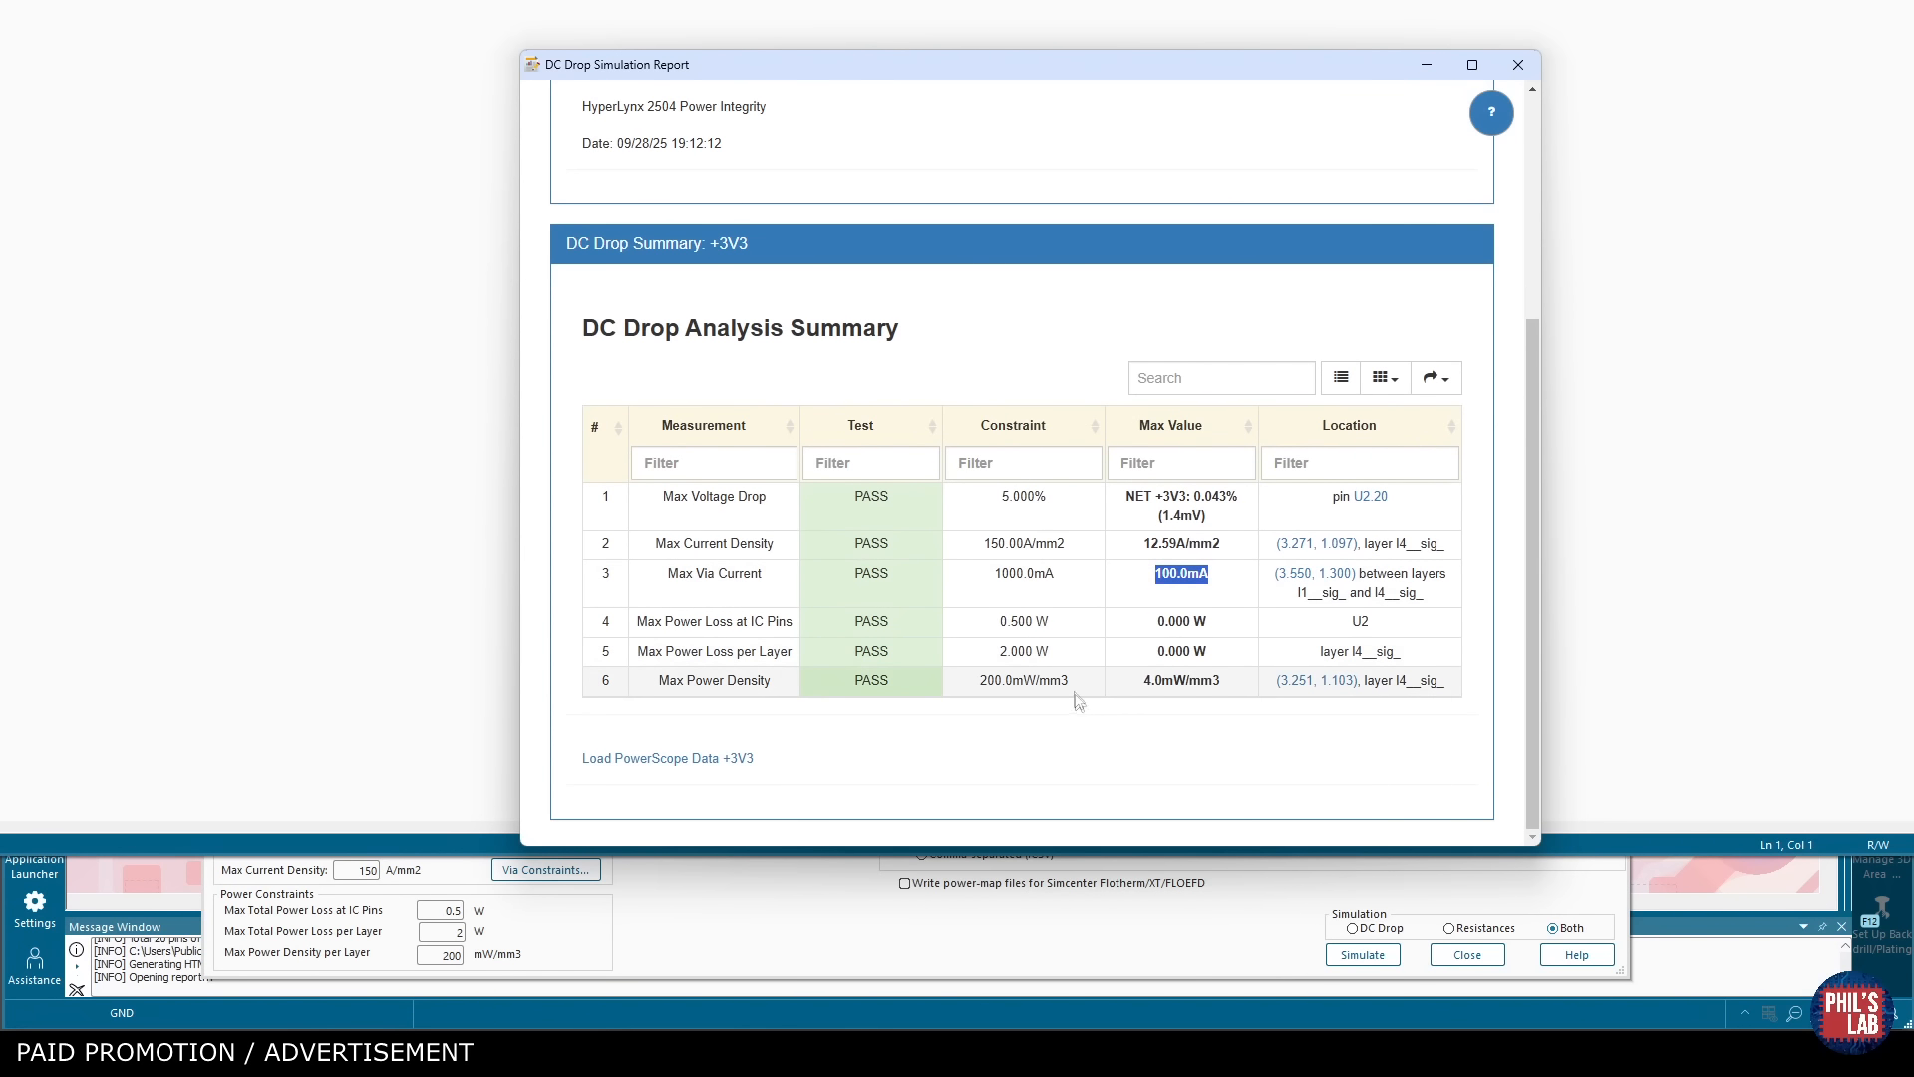
{"action": "scroll", "coordinate": [1073, 687], "scroll_direction": "up", "scroll_amount": 4}
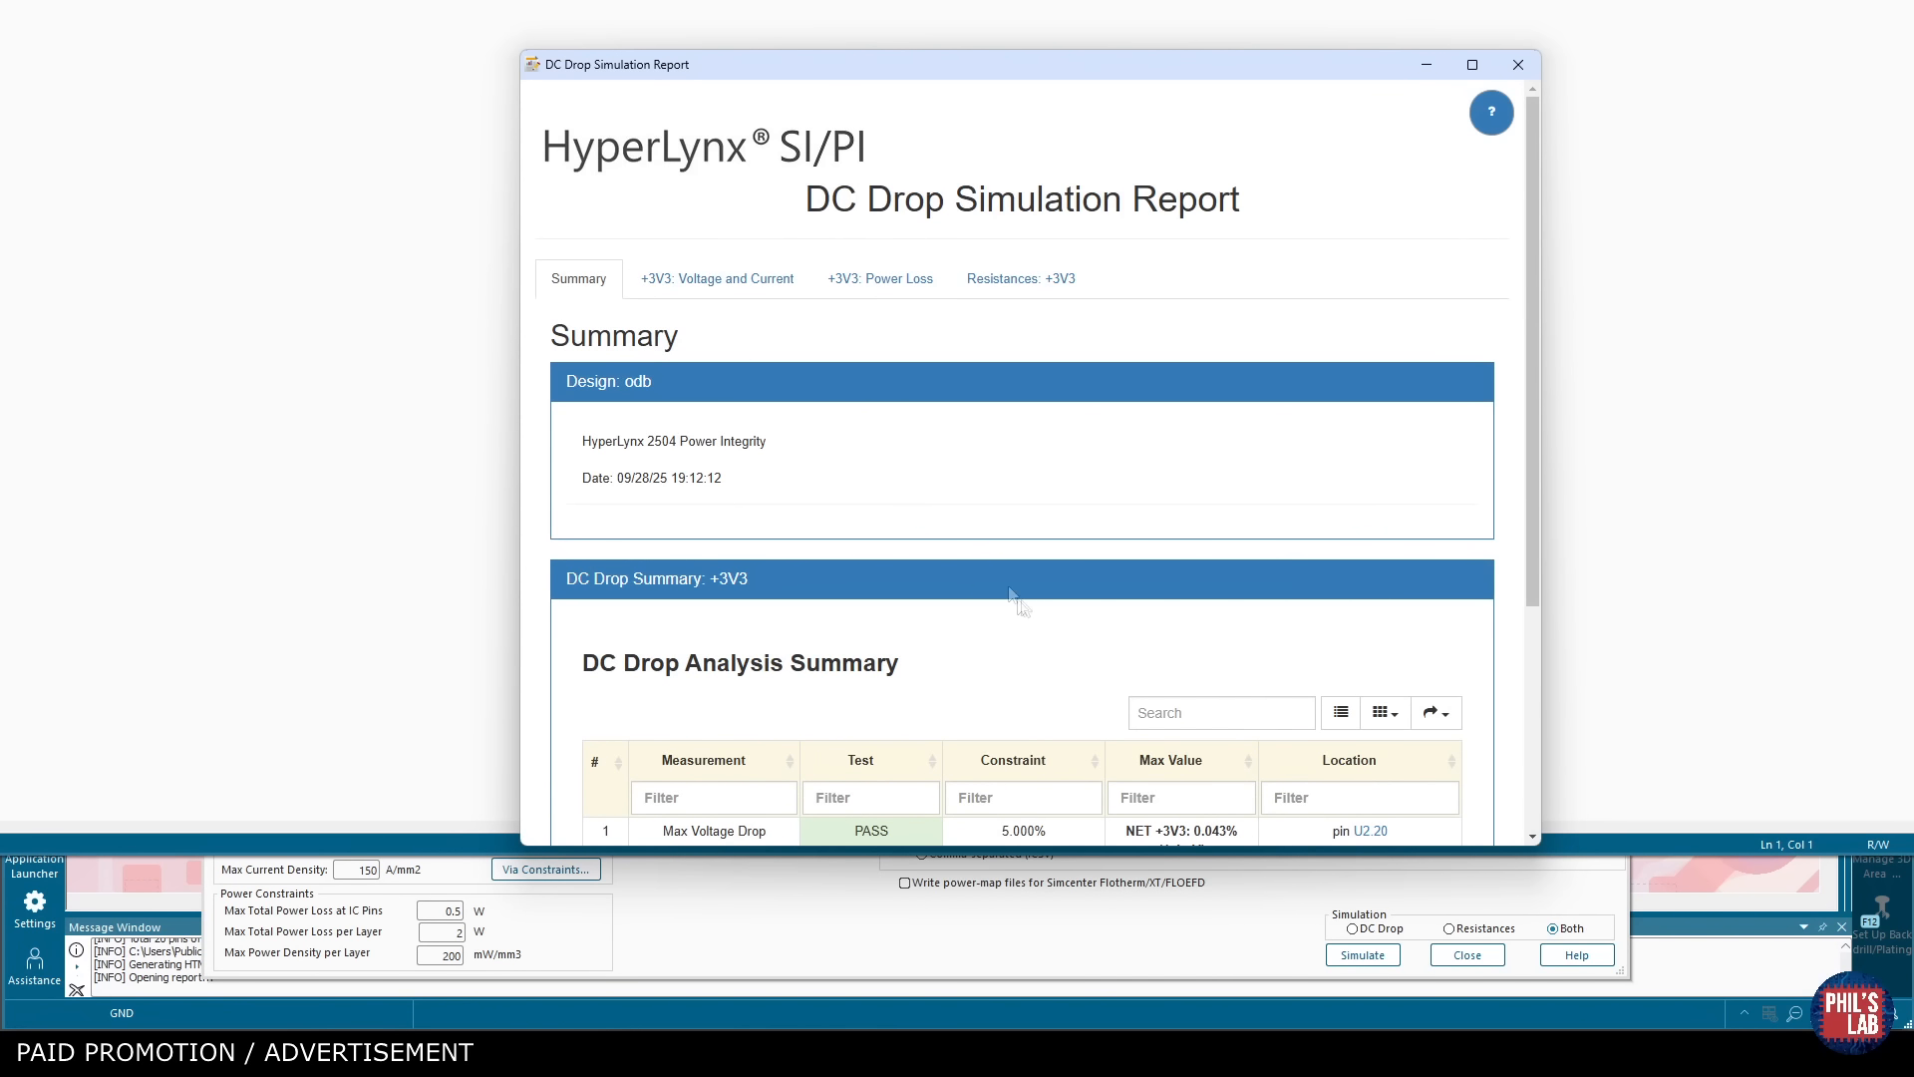
Review the report's +3V3 voltage and current section, including the DC drop plots and the DC sinks table.
{"action": "left_click", "coordinate": [740, 289]}
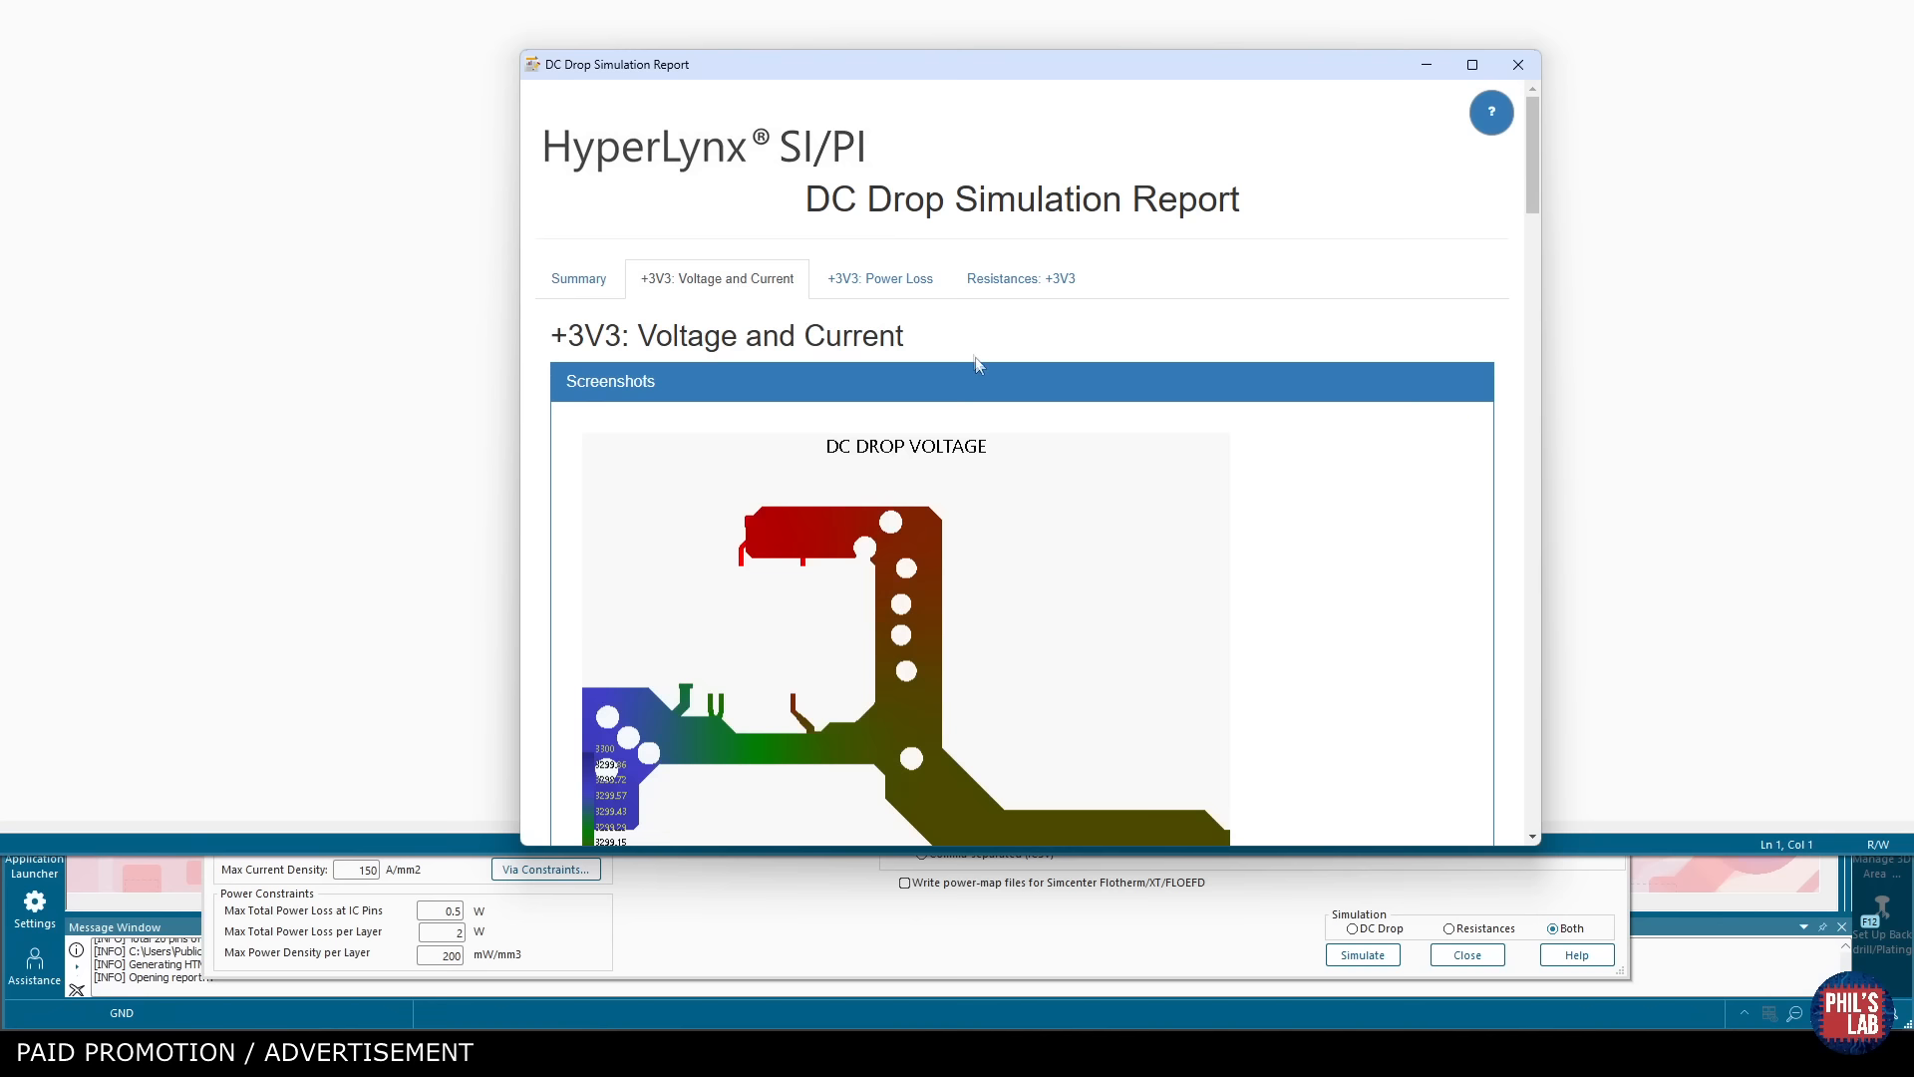
{"action": "scroll", "coordinate": [977, 361], "scroll_direction": "down", "scroll_amount": 1}
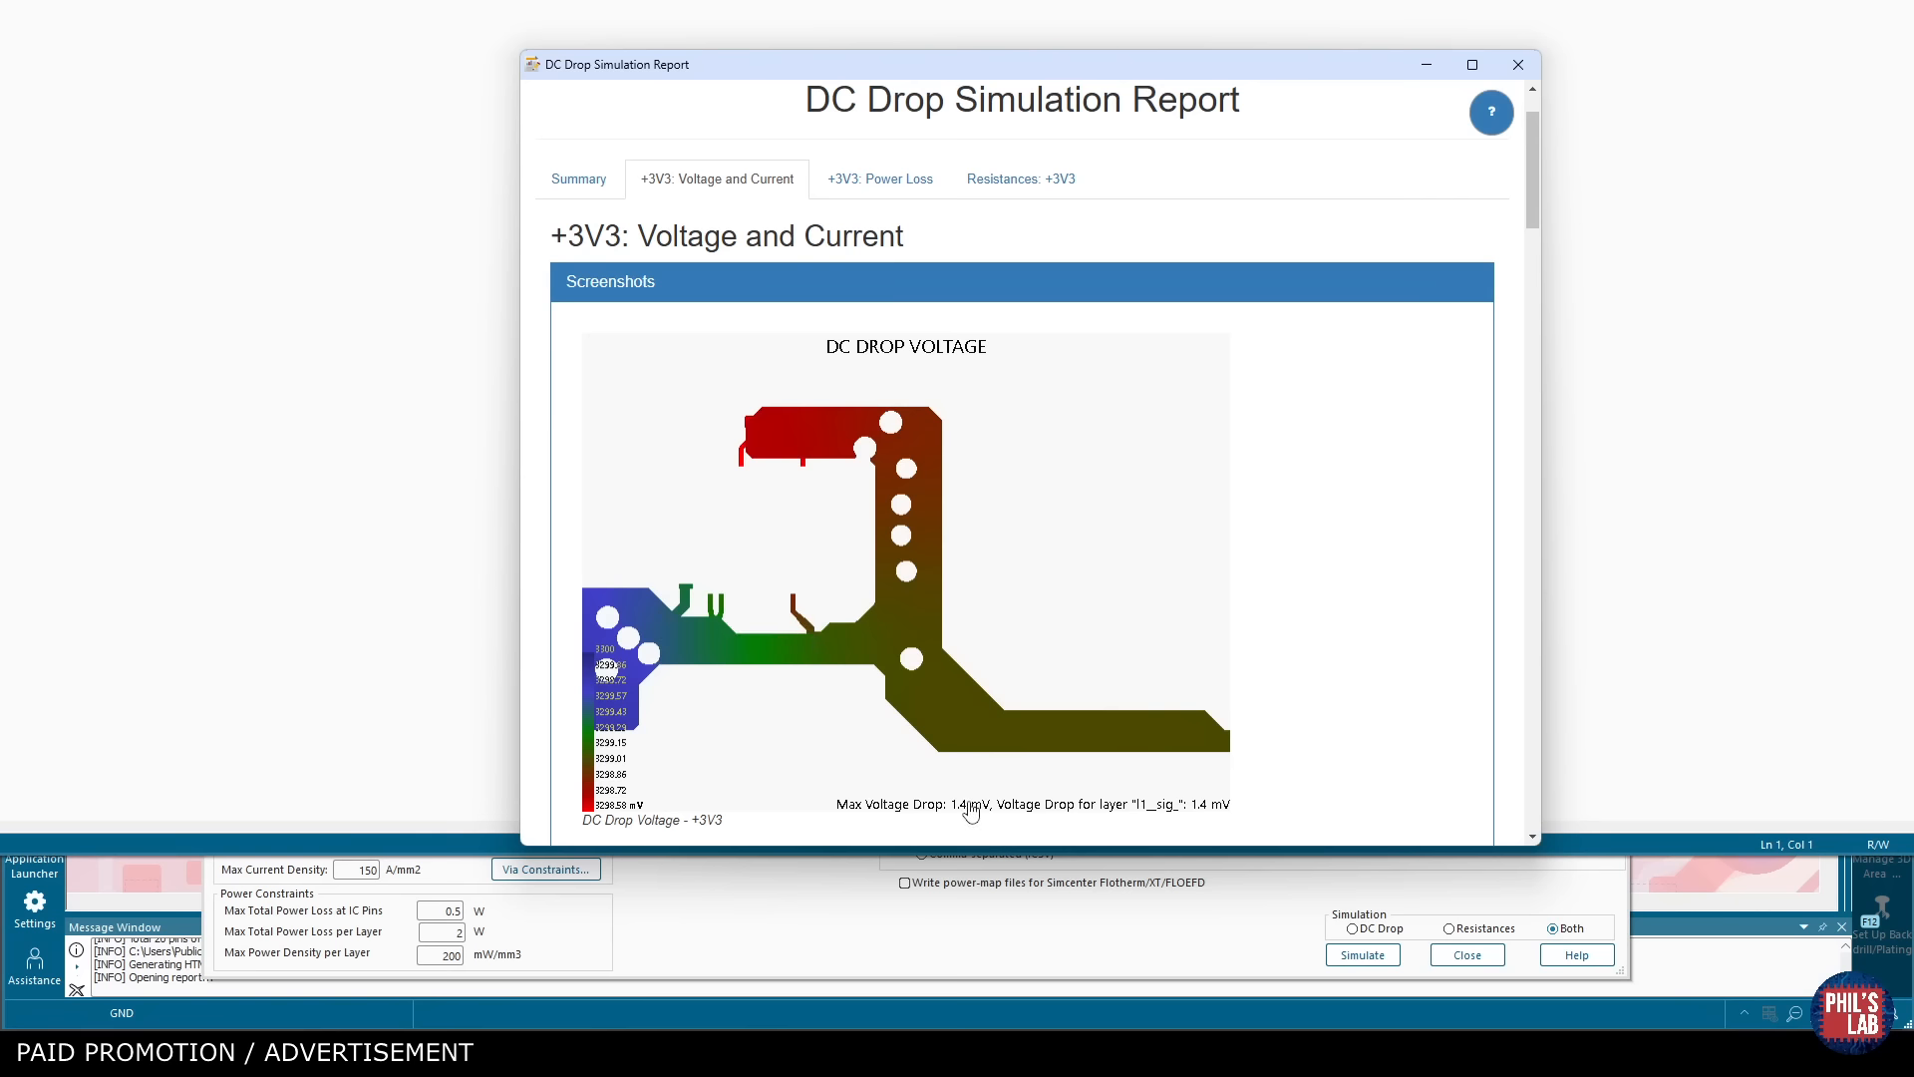
{"action": "scroll", "coordinate": [985, 788], "scroll_direction": "down", "scroll_amount": 1}
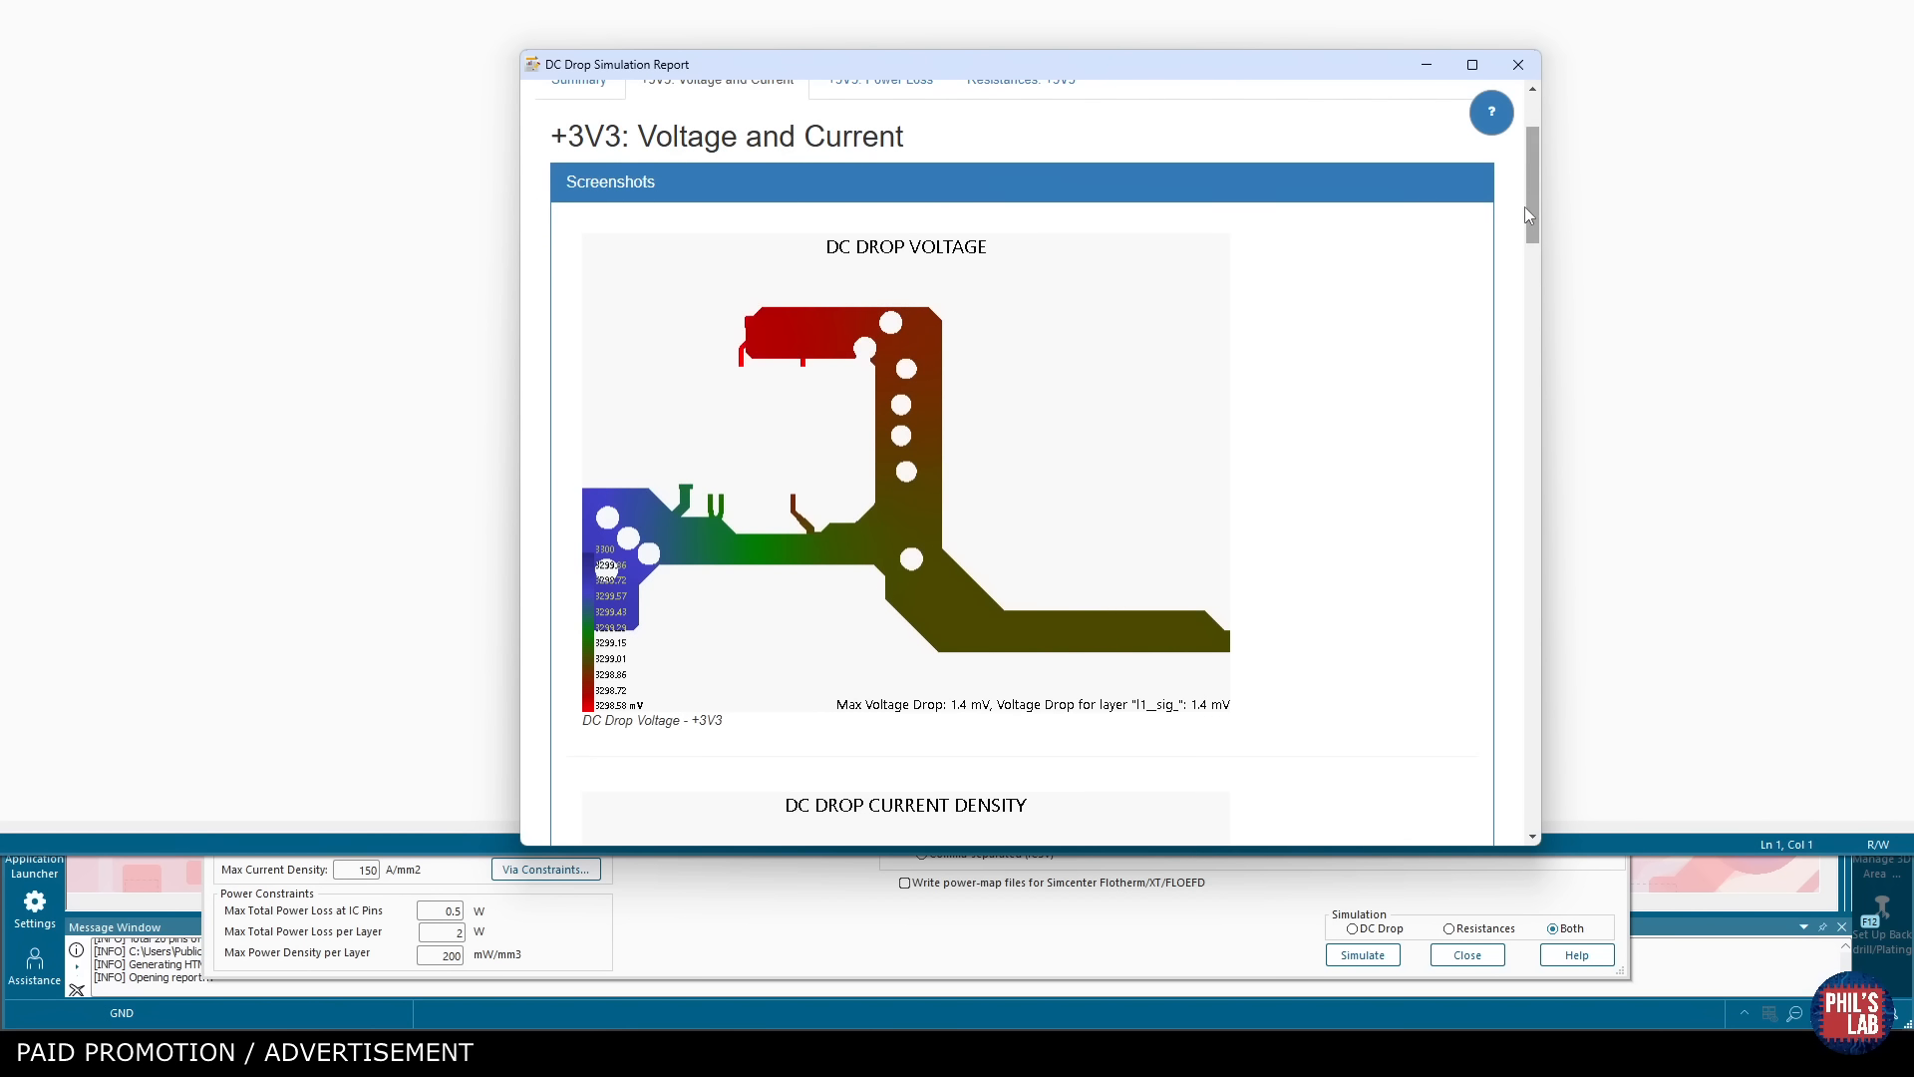
{"action": "scroll", "coordinate": [1532, 244], "scroll_direction": "down", "scroll_amount": 2}
{"action": "left_click_drag", "start_coordinate": [1534, 245], "coordinate": [1539, 482]}
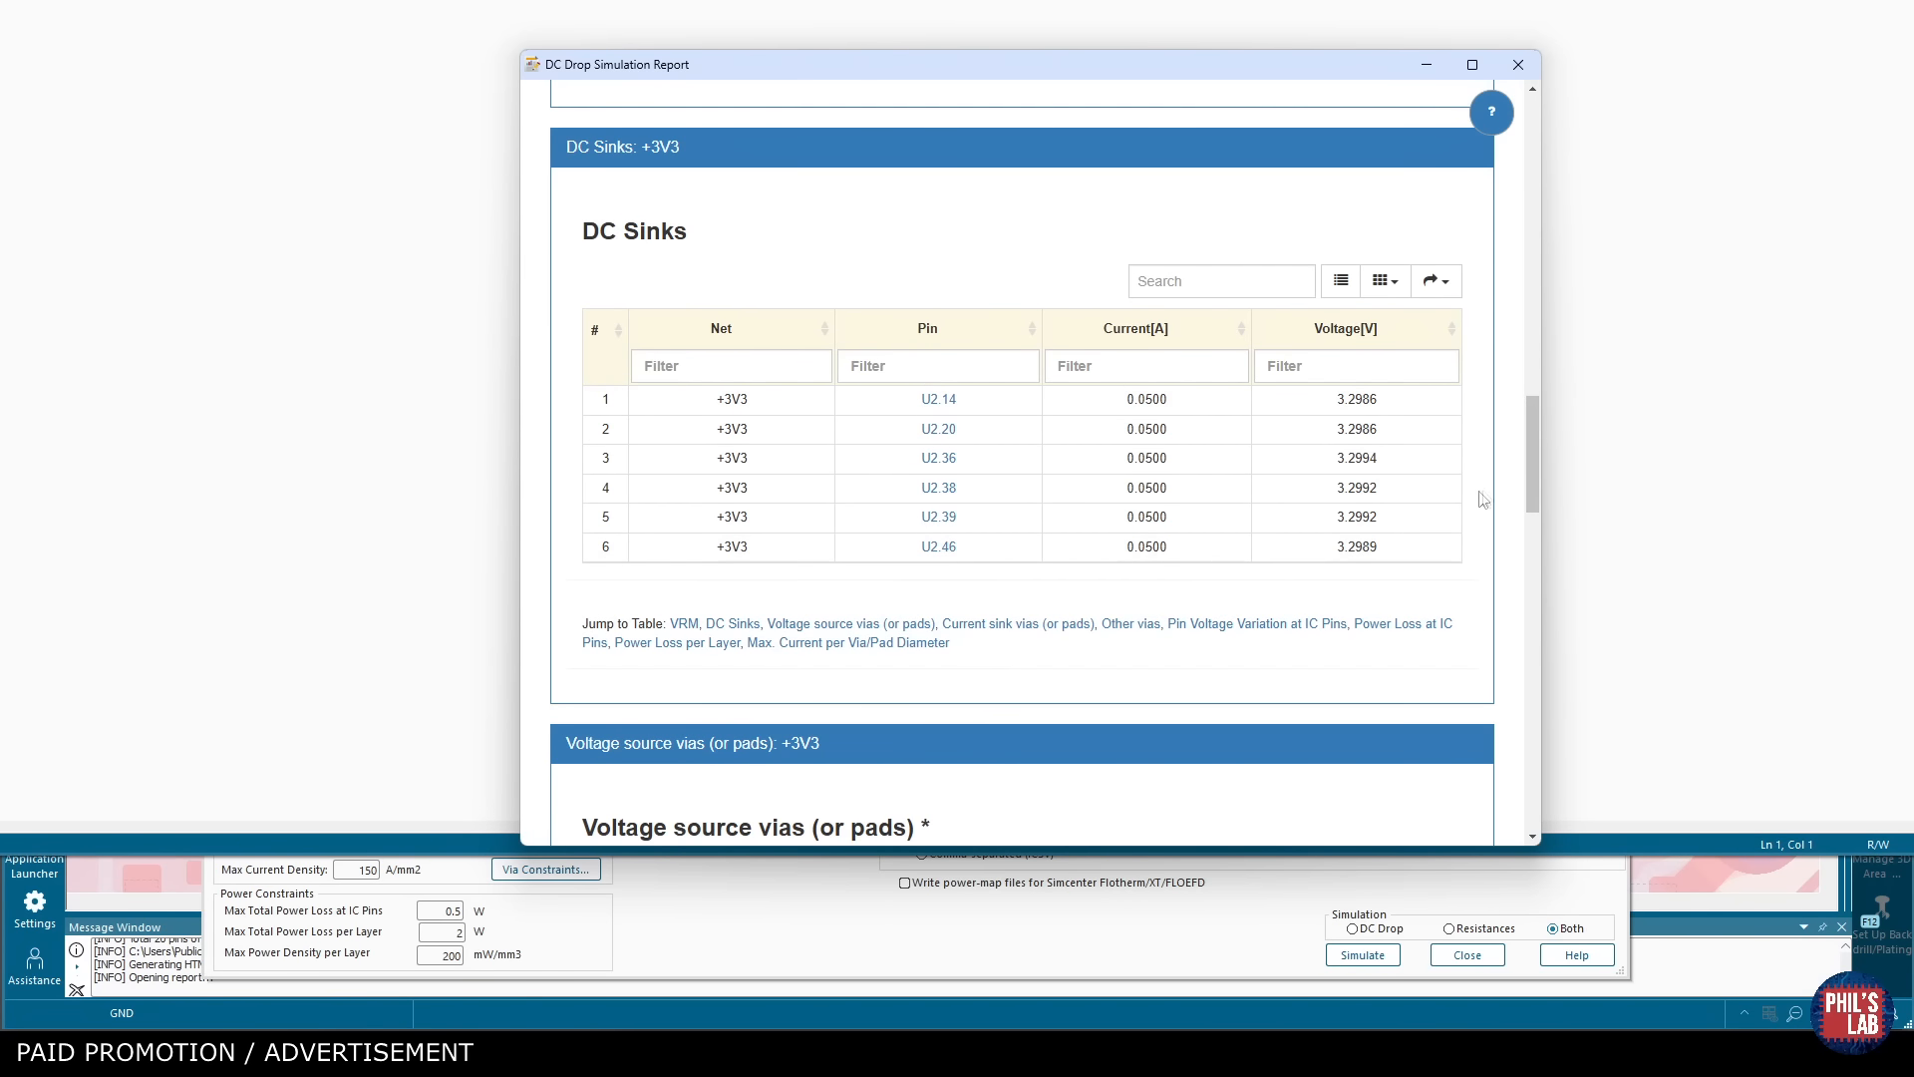
{"action": "scroll", "coordinate": [1533, 489], "scroll_direction": "down", "scroll_amount": 2}
{"action": "left_click_drag", "start_coordinate": [1530, 484], "coordinate": [1525, 536]}
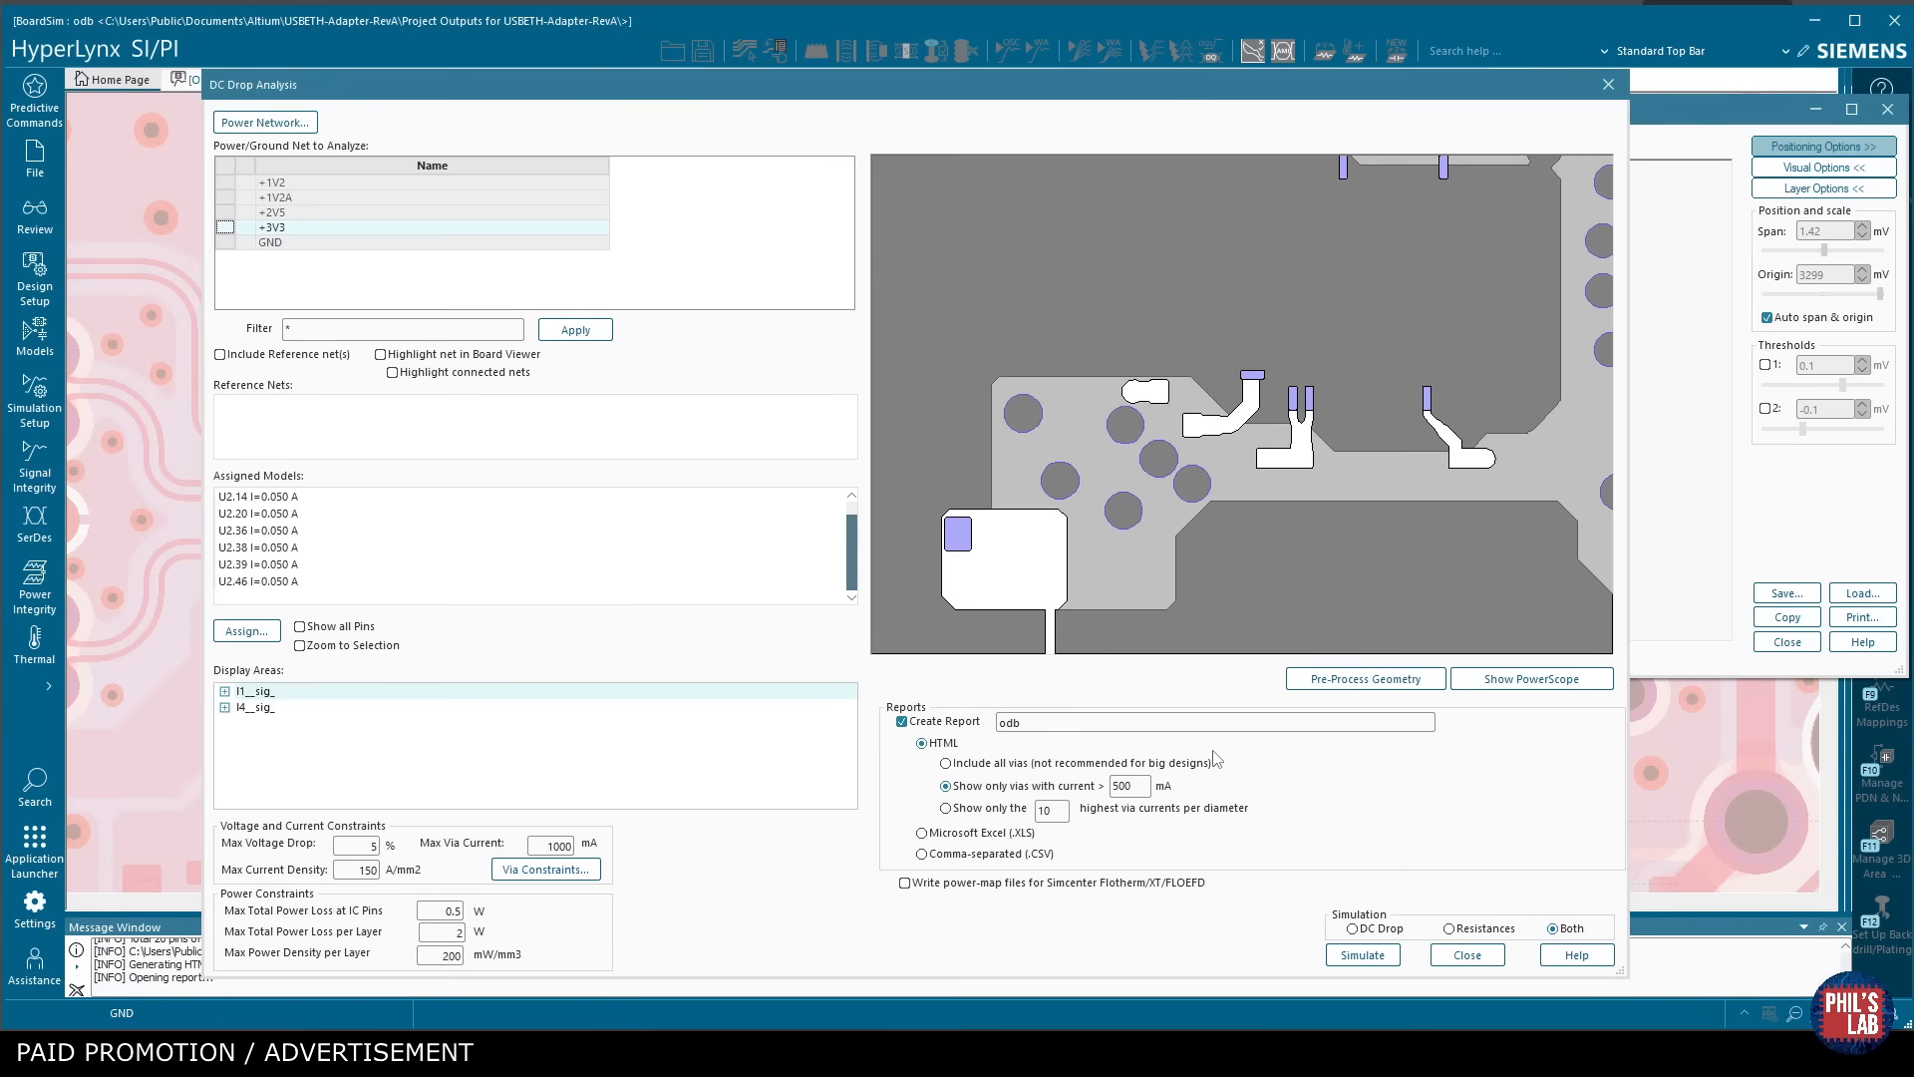
Show the PowerScope results and inspect the 3D DC drop voltage plot of +3V3 from several angles.
{"action": "left_click", "coordinate": [1559, 684]}
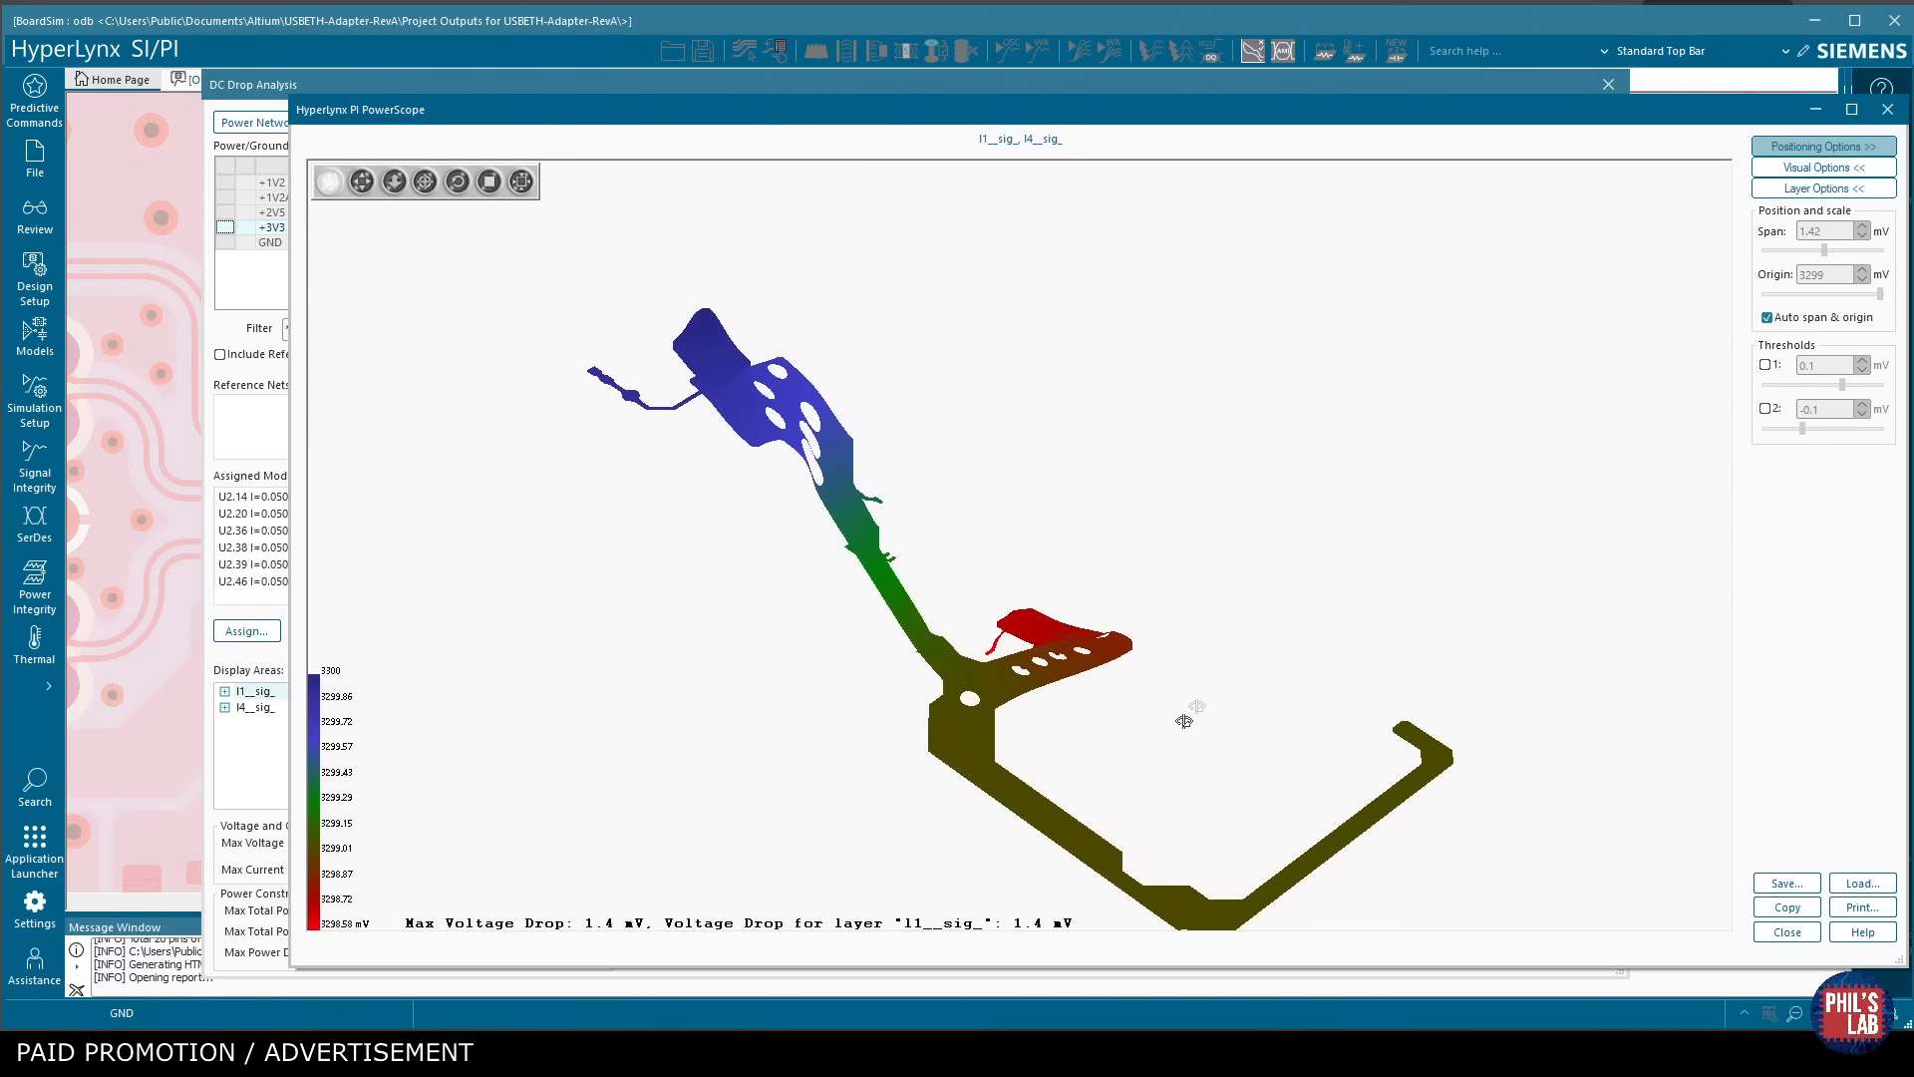
{"action": "left_click_drag", "start_coordinate": [1184, 718], "coordinate": [1141, 676]}
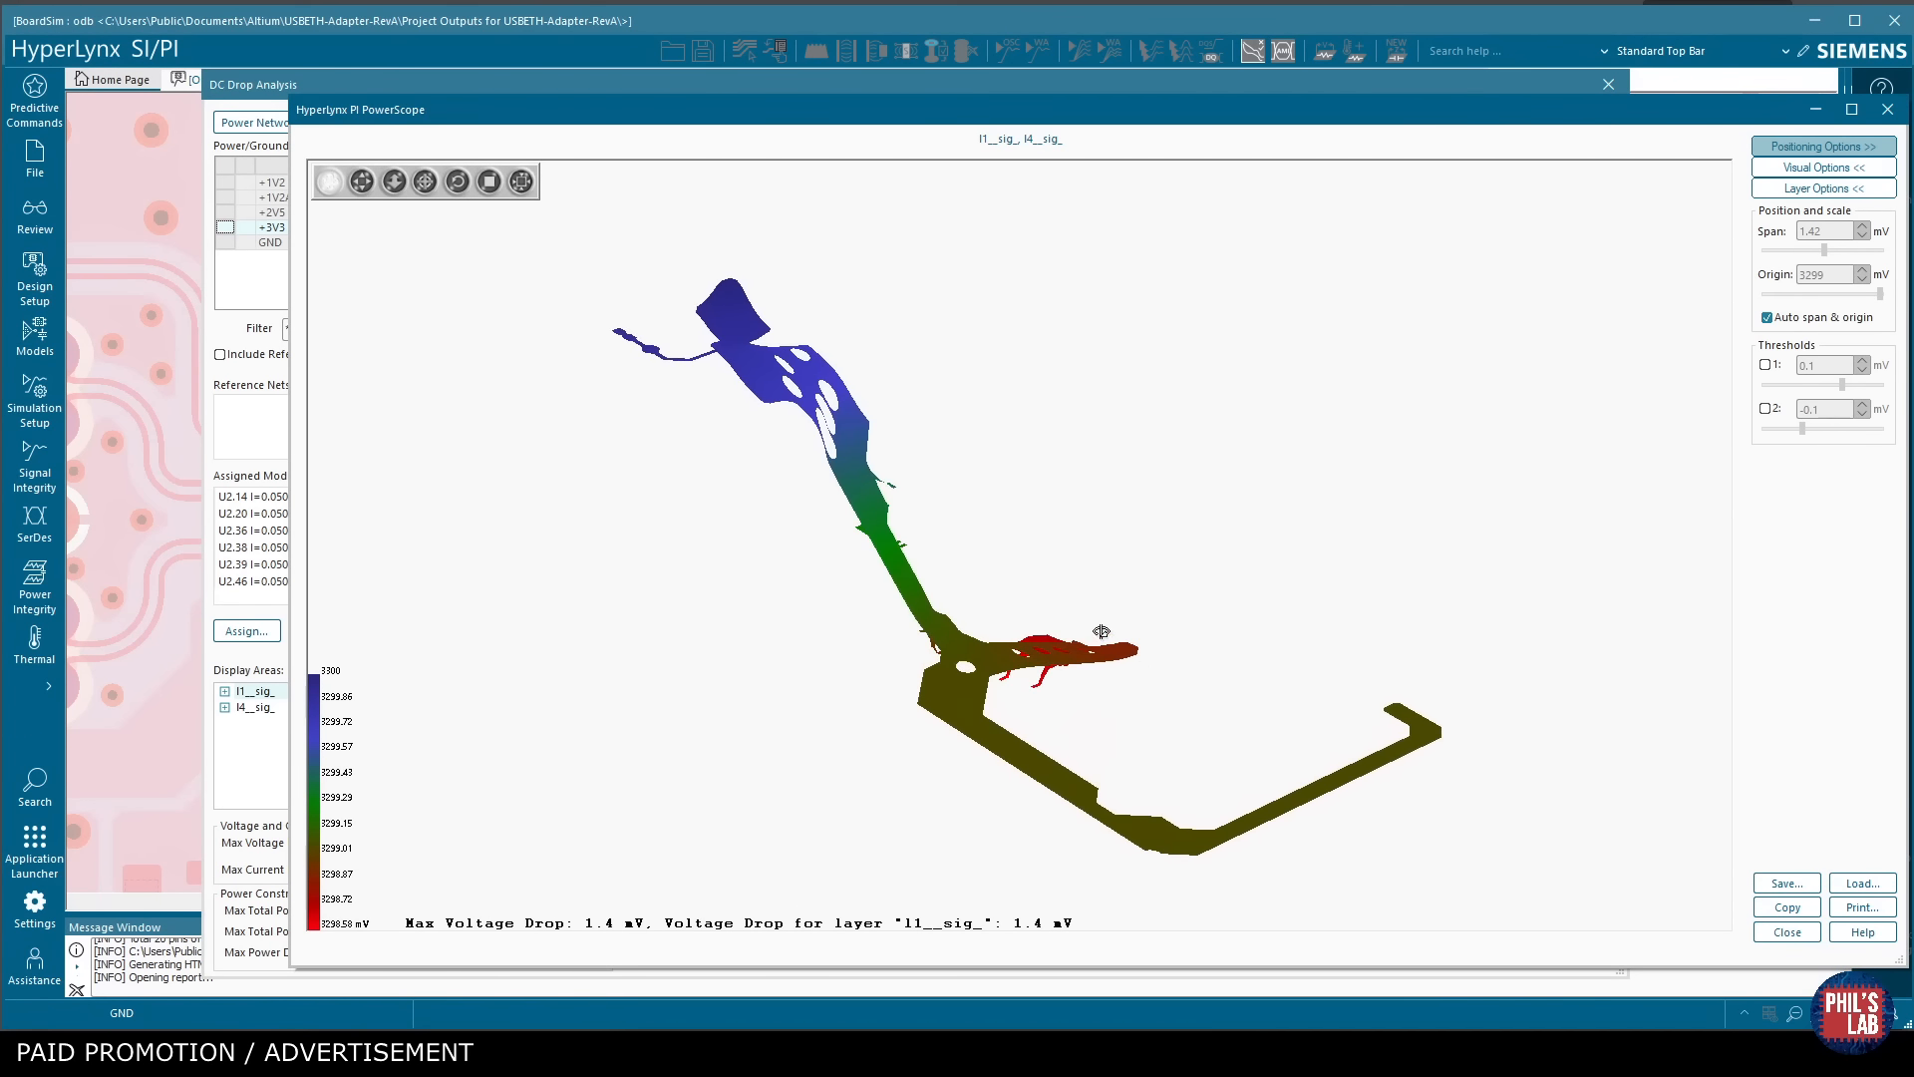
{"action": "left_click_drag", "start_coordinate": [1081, 569], "coordinate": [1141, 577]}
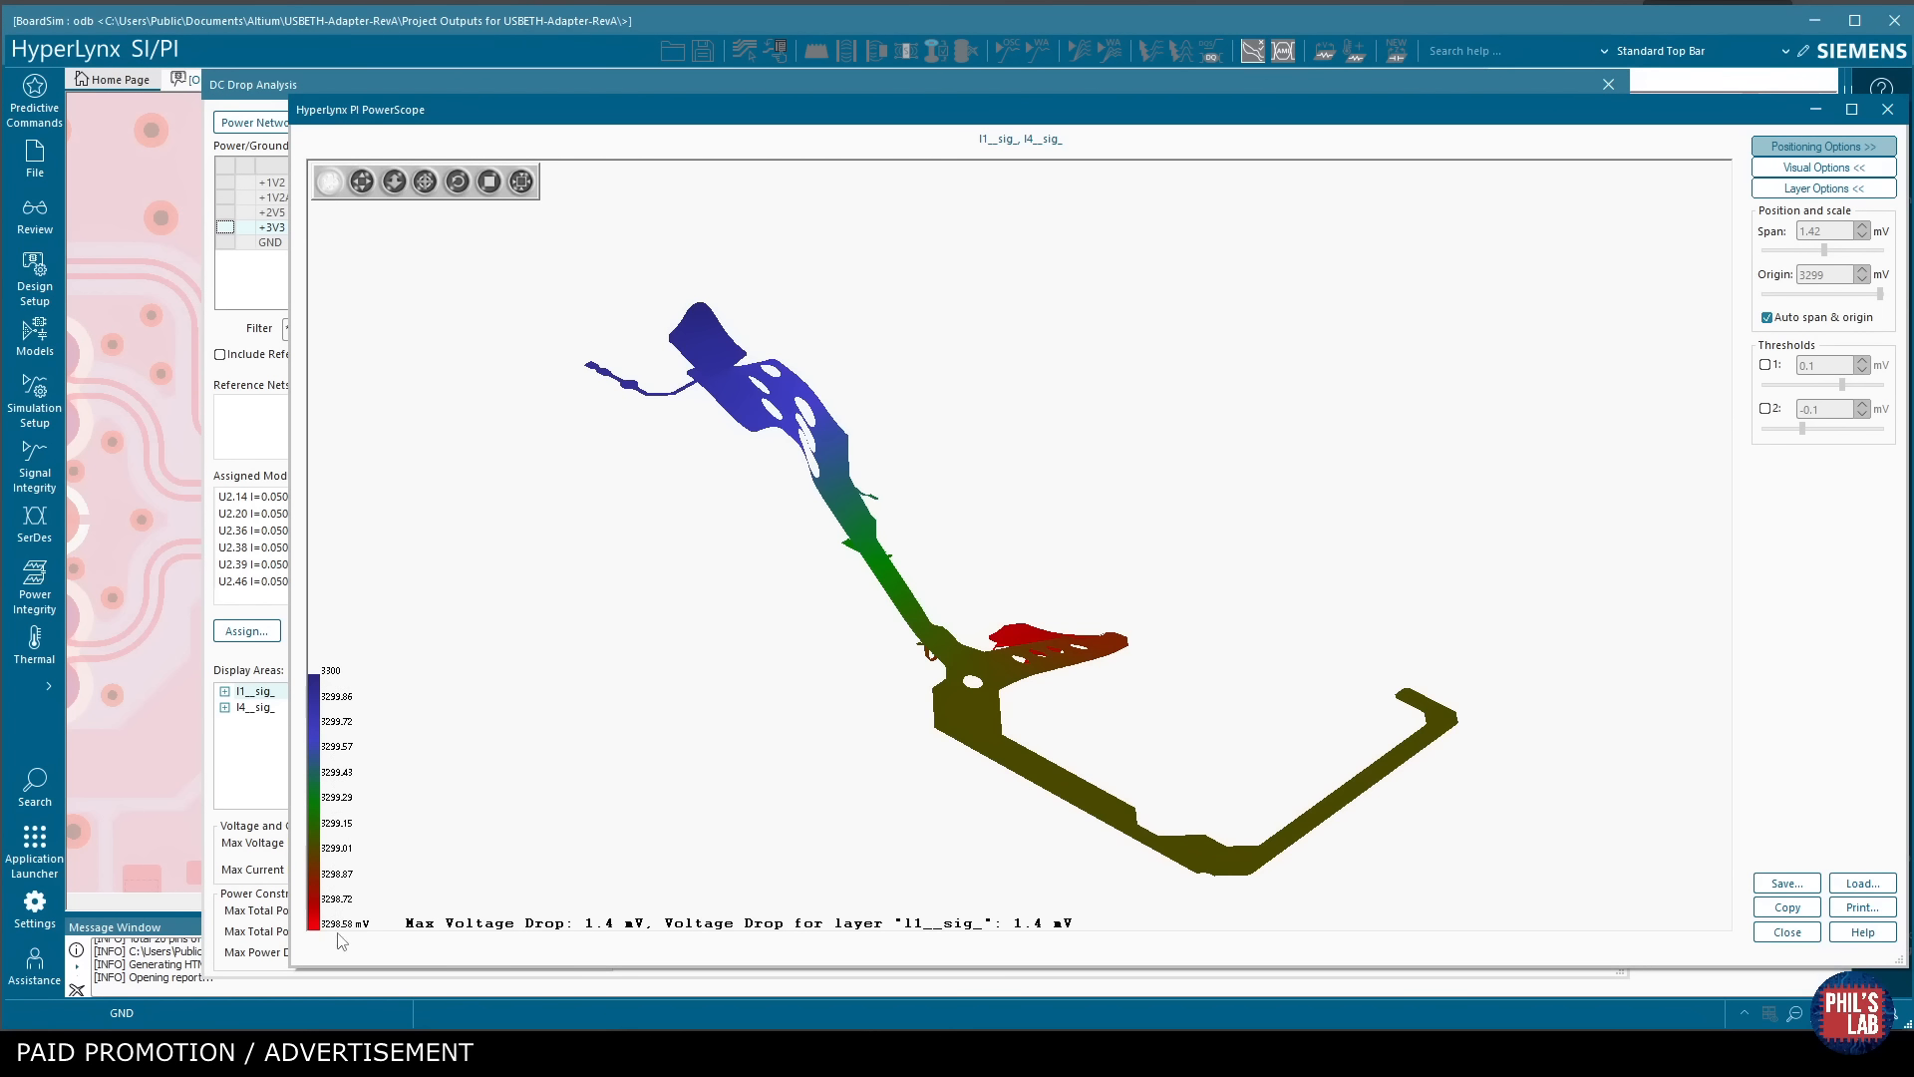
{"action": "left_click_drag", "start_coordinate": [754, 690], "coordinate": [1244, 744]}
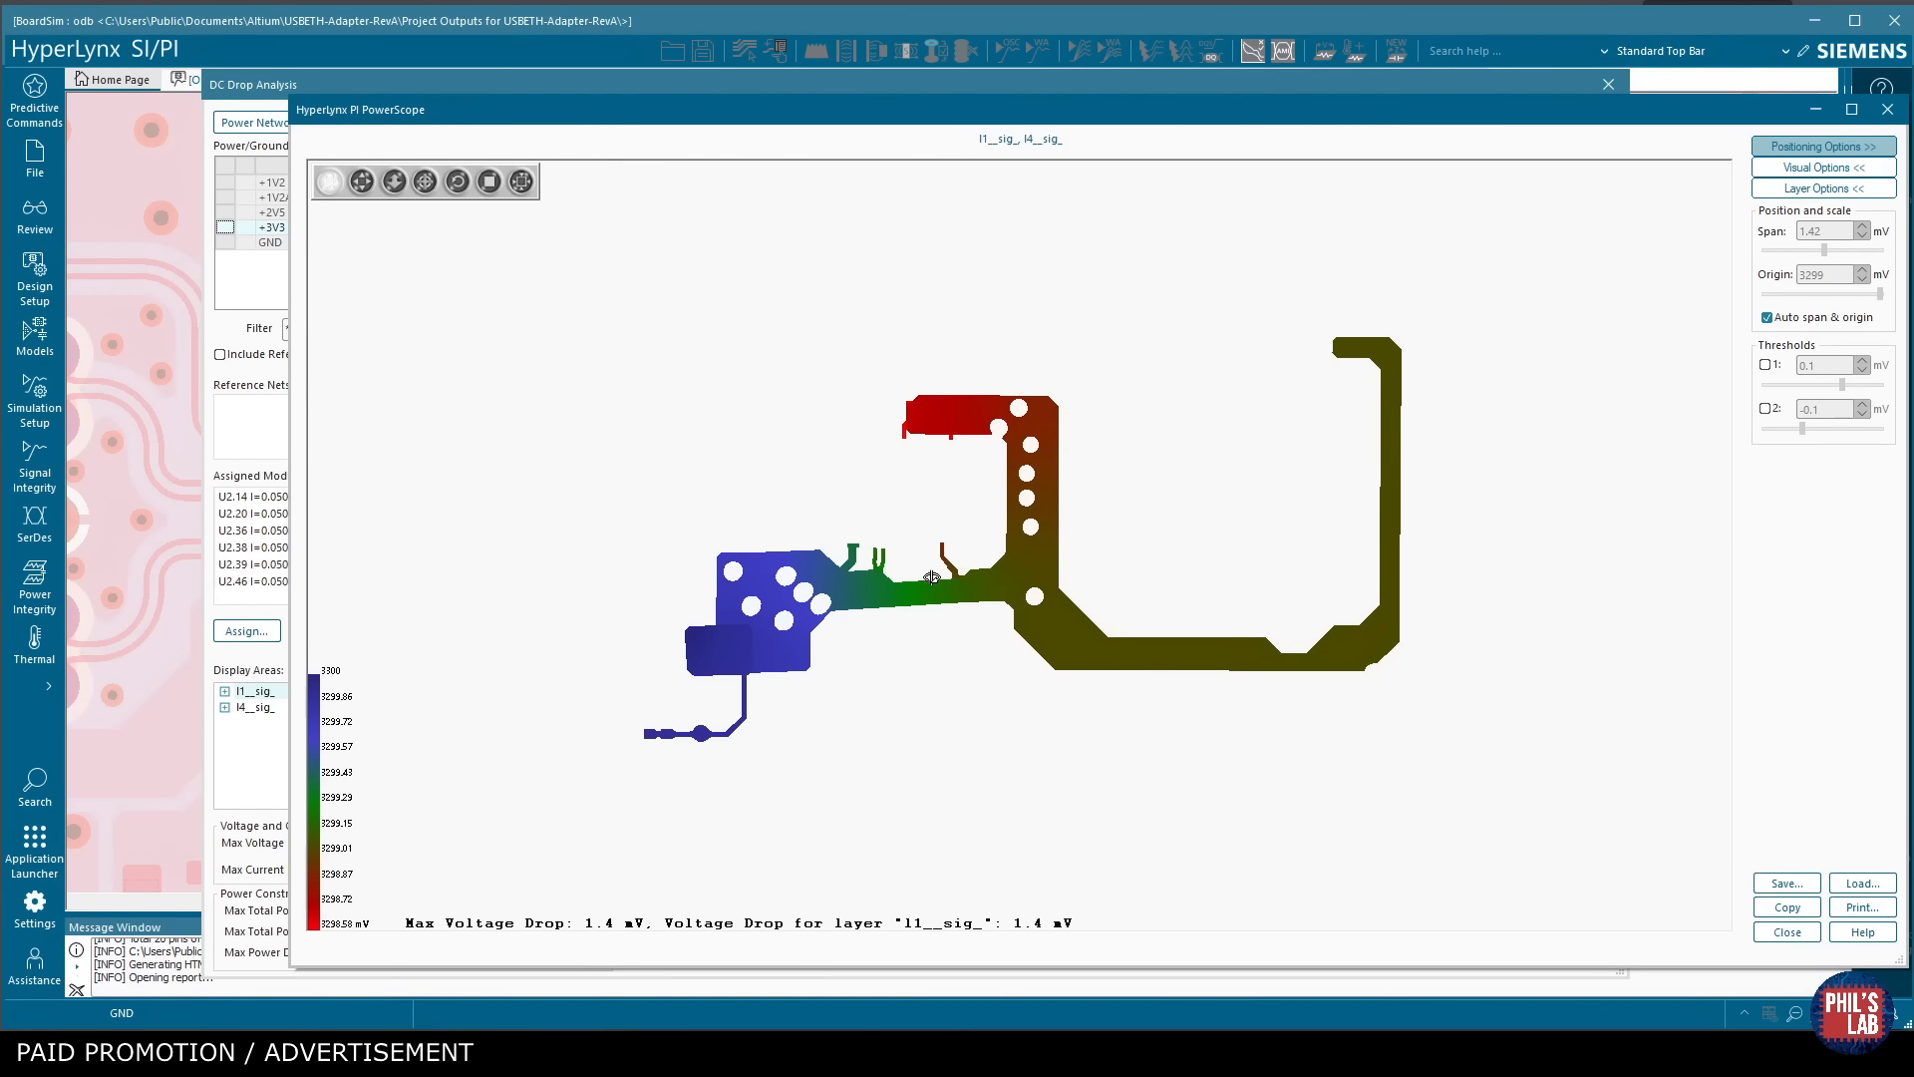
{"action": "left_click_drag", "start_coordinate": [930, 577], "coordinate": [866, 435]}
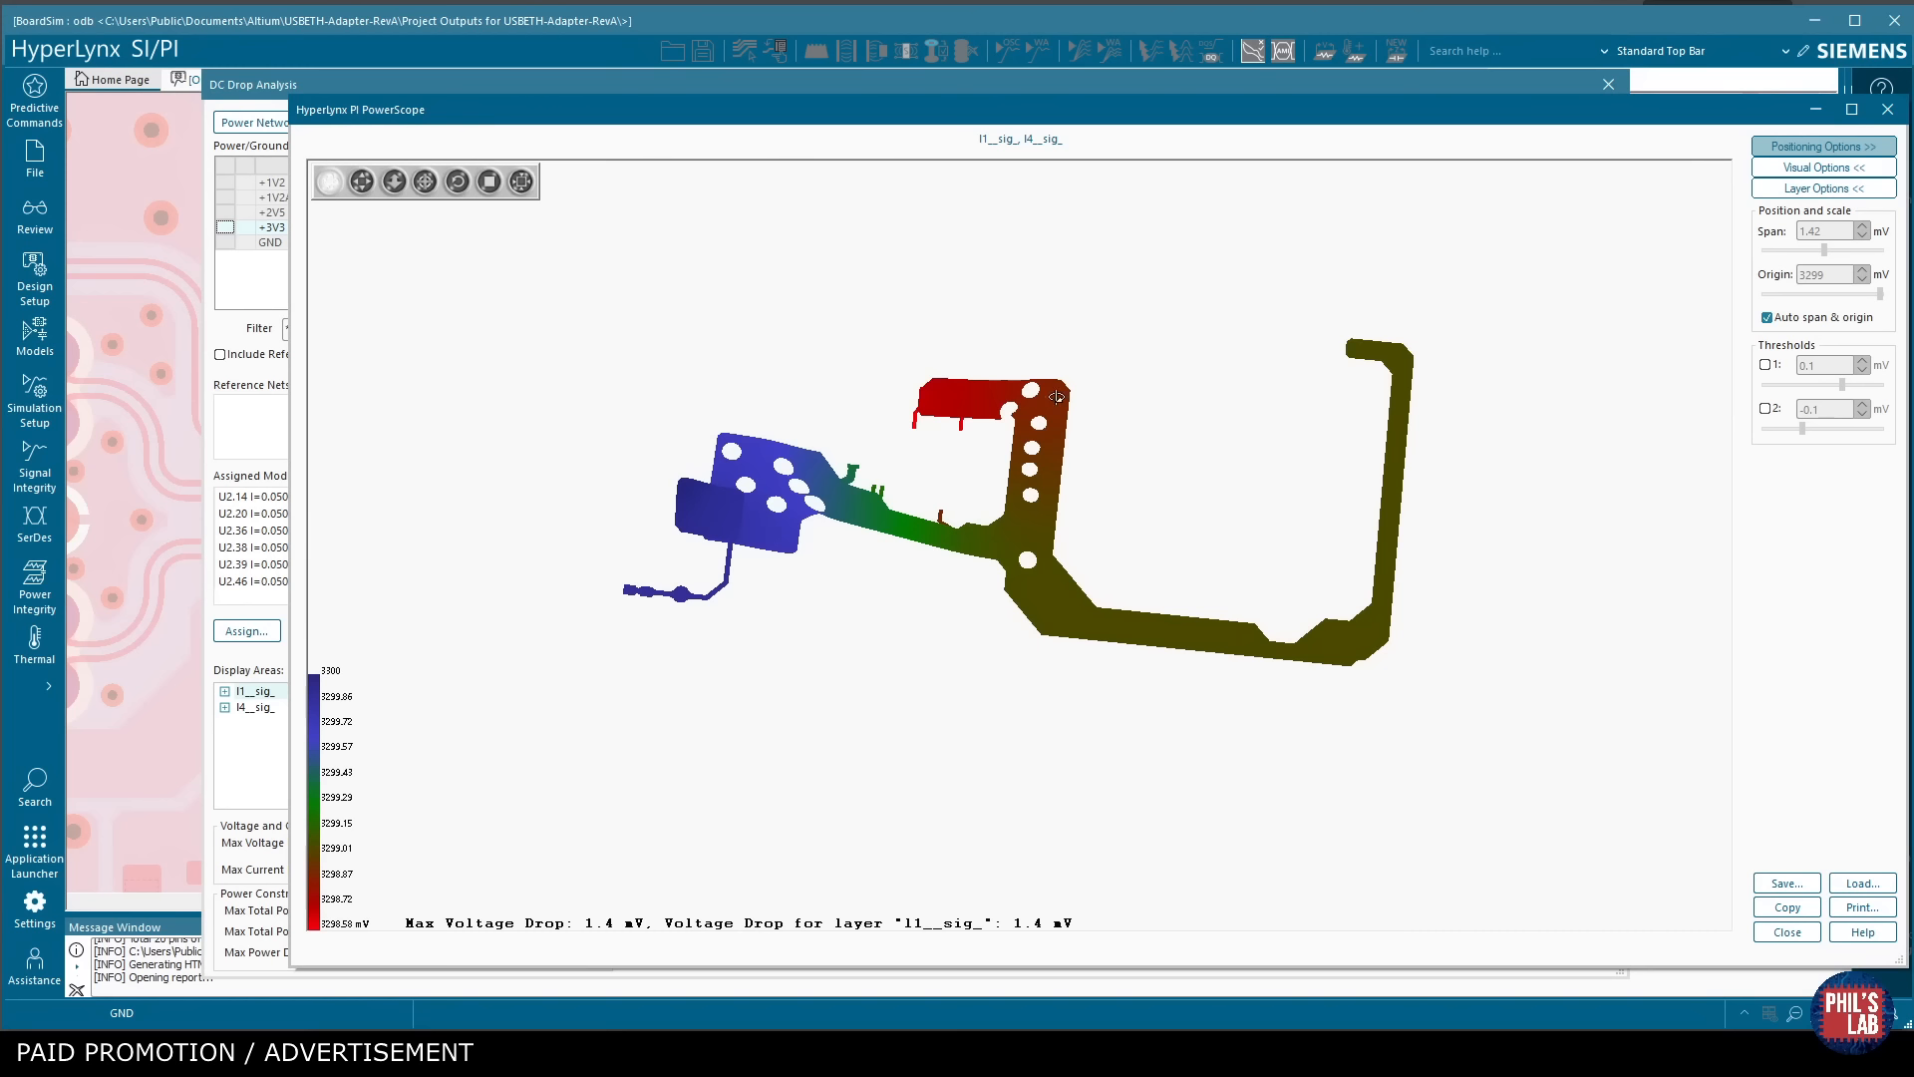
{"action": "mouse_move", "coordinate": [1017, 426]}
{"action": "left_mouse_down"}
{"action": "mouse_move", "coordinate": [966, 499]}
{"action": "mouse_move", "coordinate": [865, 513]}
{"action": "left_mouse_up"}
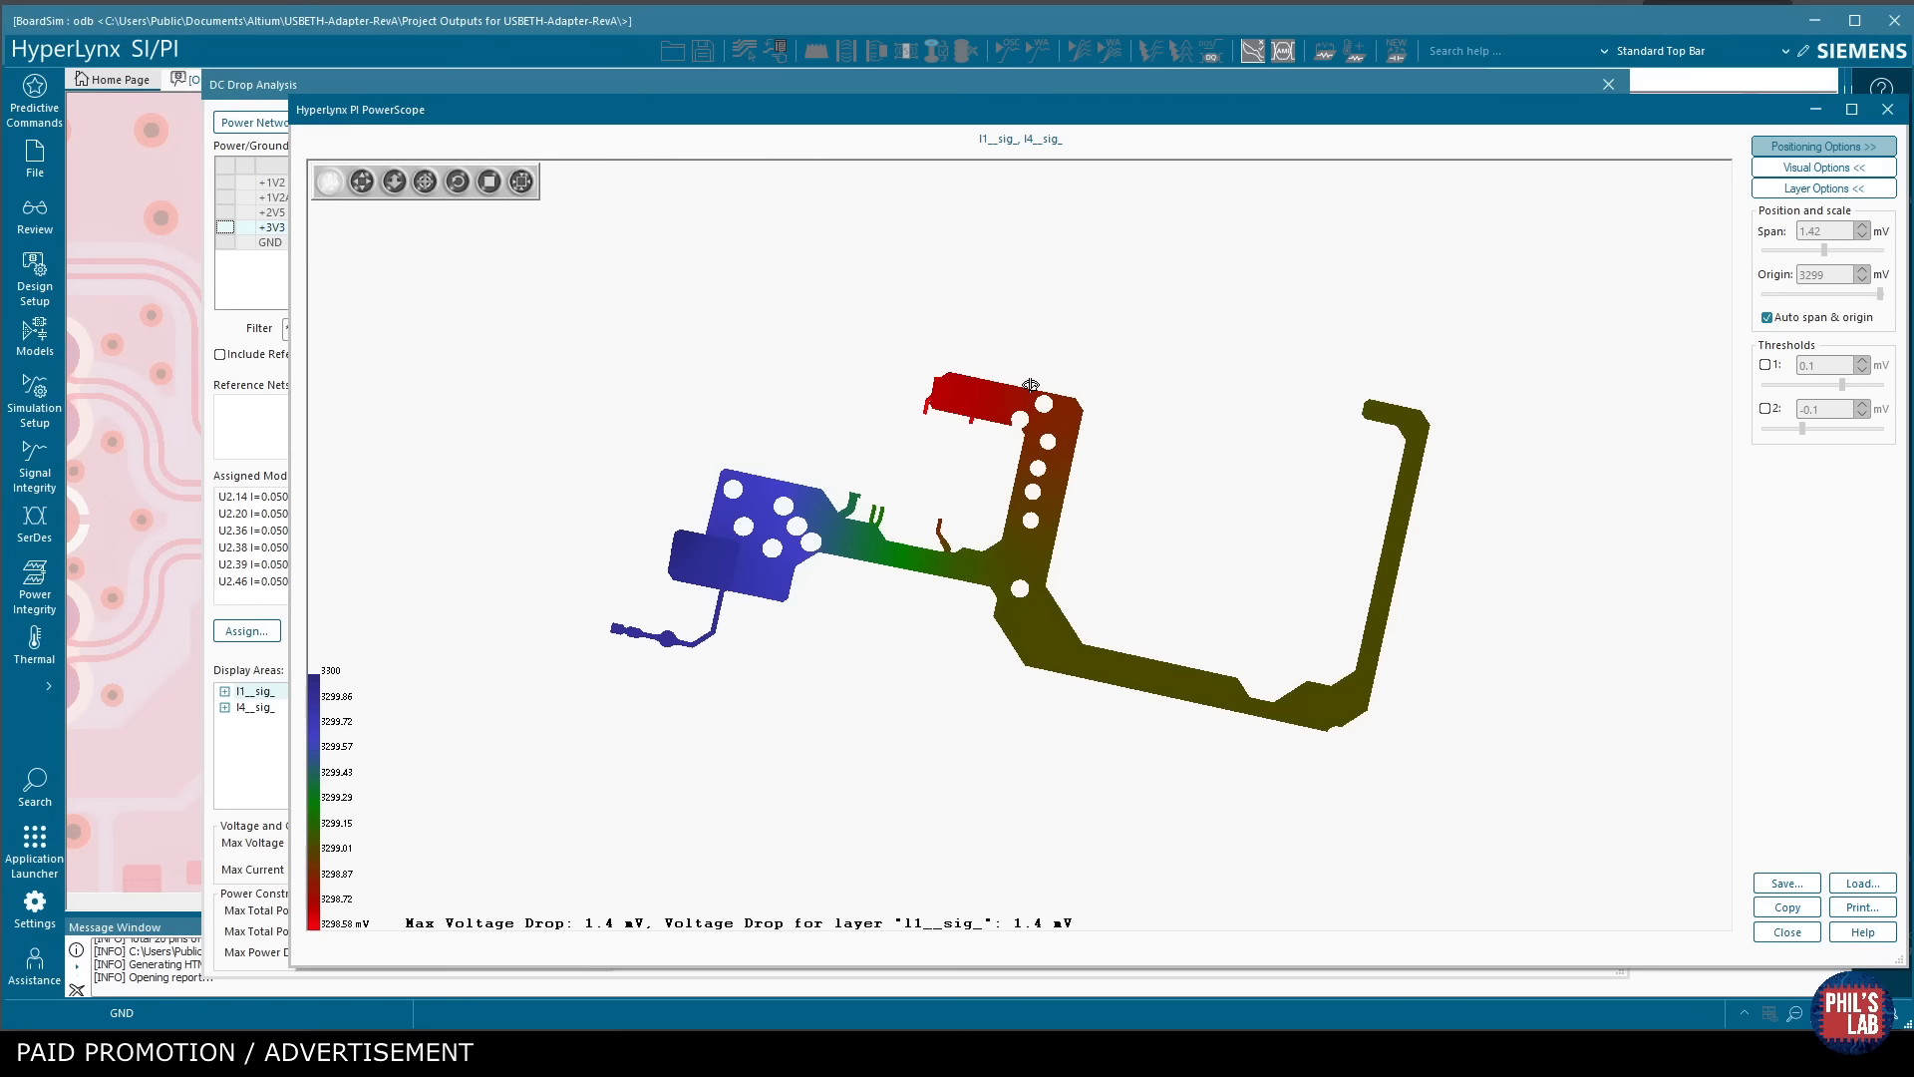
{"action": "left_click_drag", "start_coordinate": [1030, 385], "coordinate": [1086, 568]}
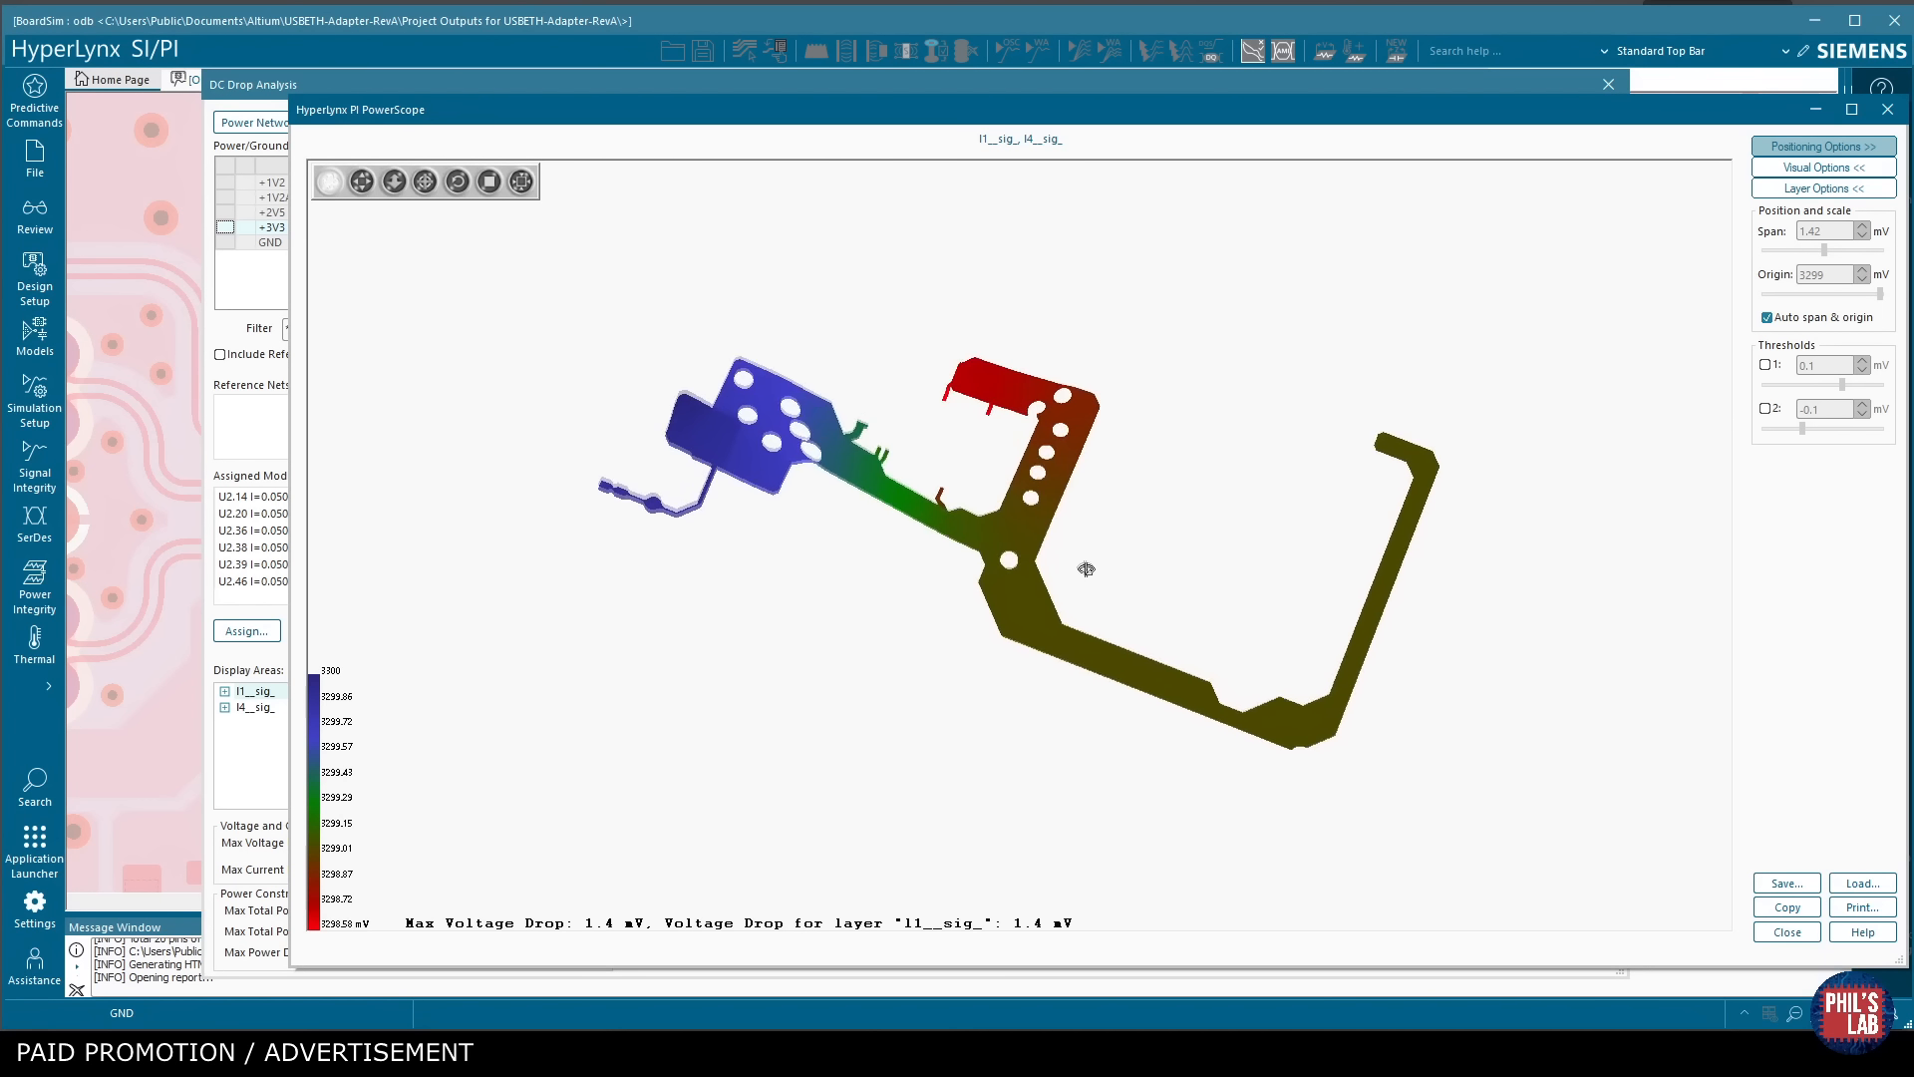
Change the PowerScope graph type to DC Current Density and inspect the current peaks along the +3V3 copper.
{"action": "left_click", "coordinate": [1857, 170]}
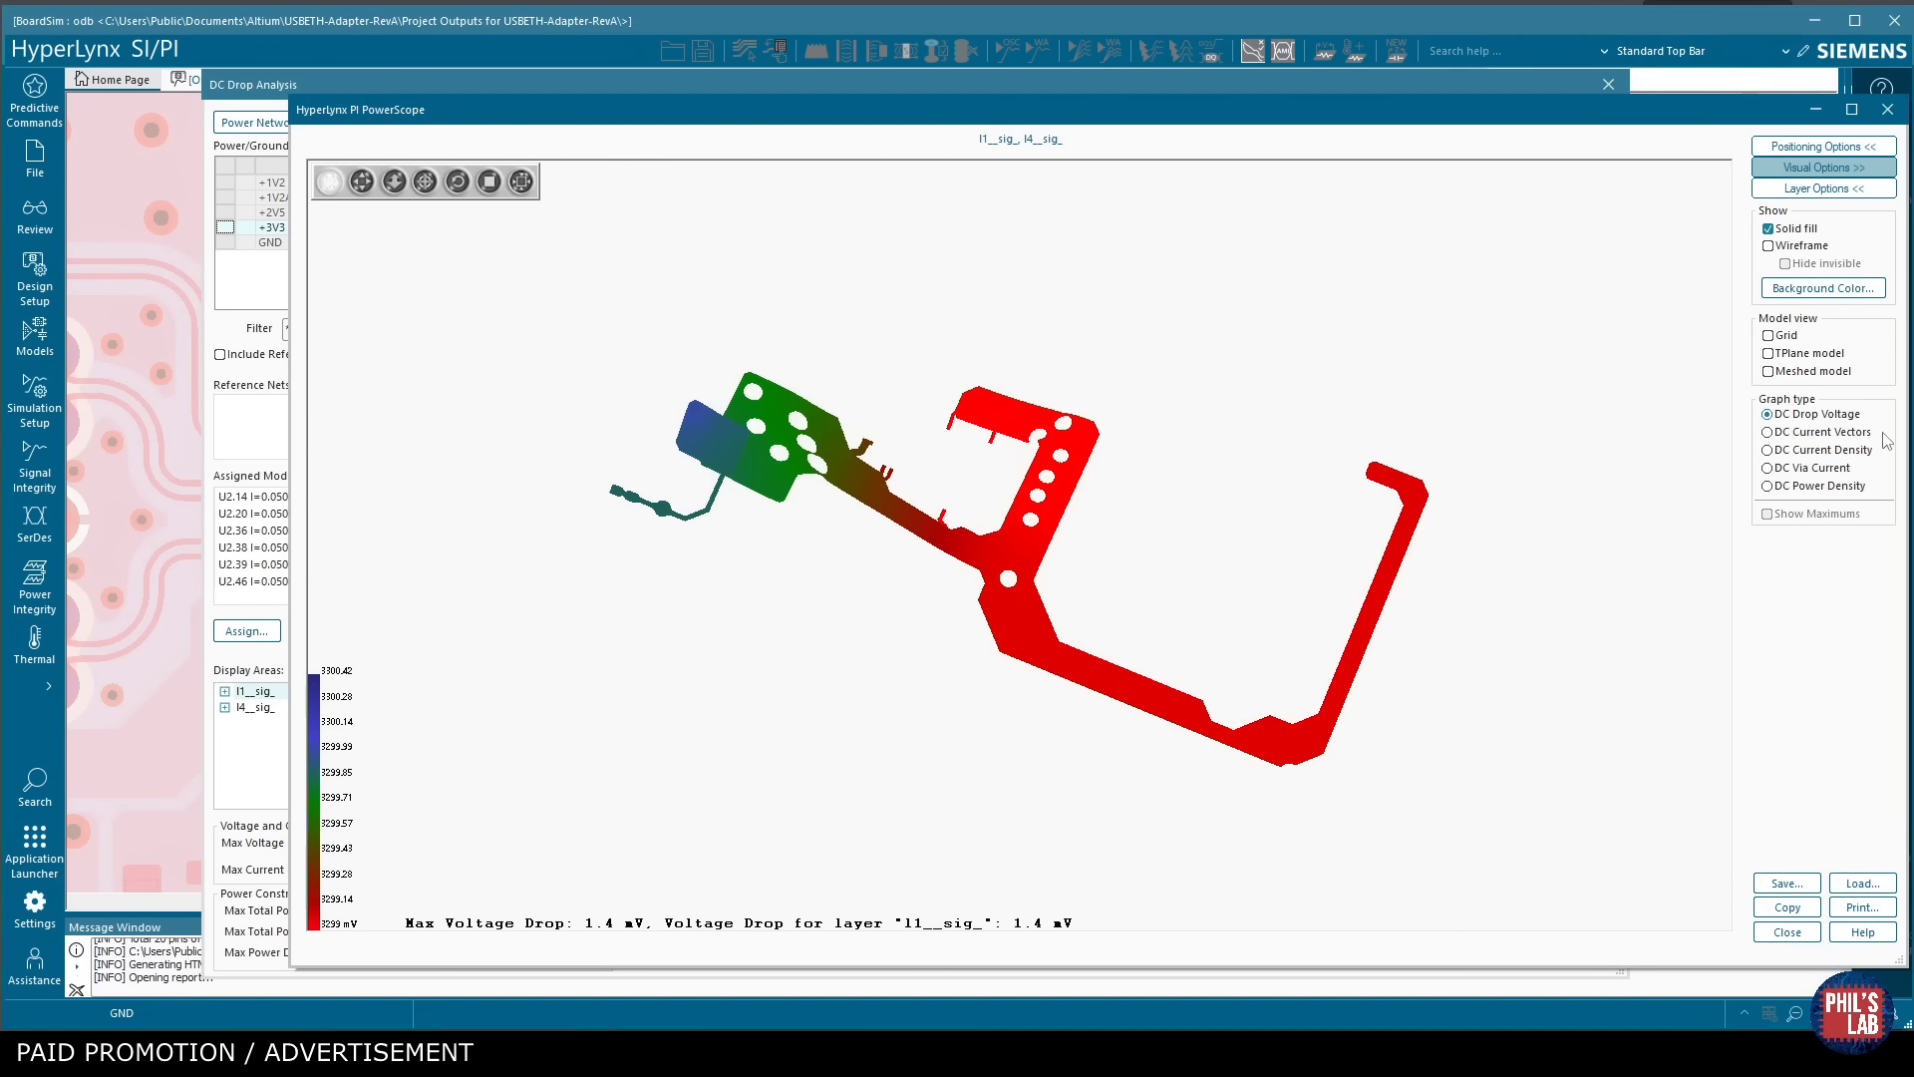
{"action": "left_click", "coordinate": [1768, 450]}
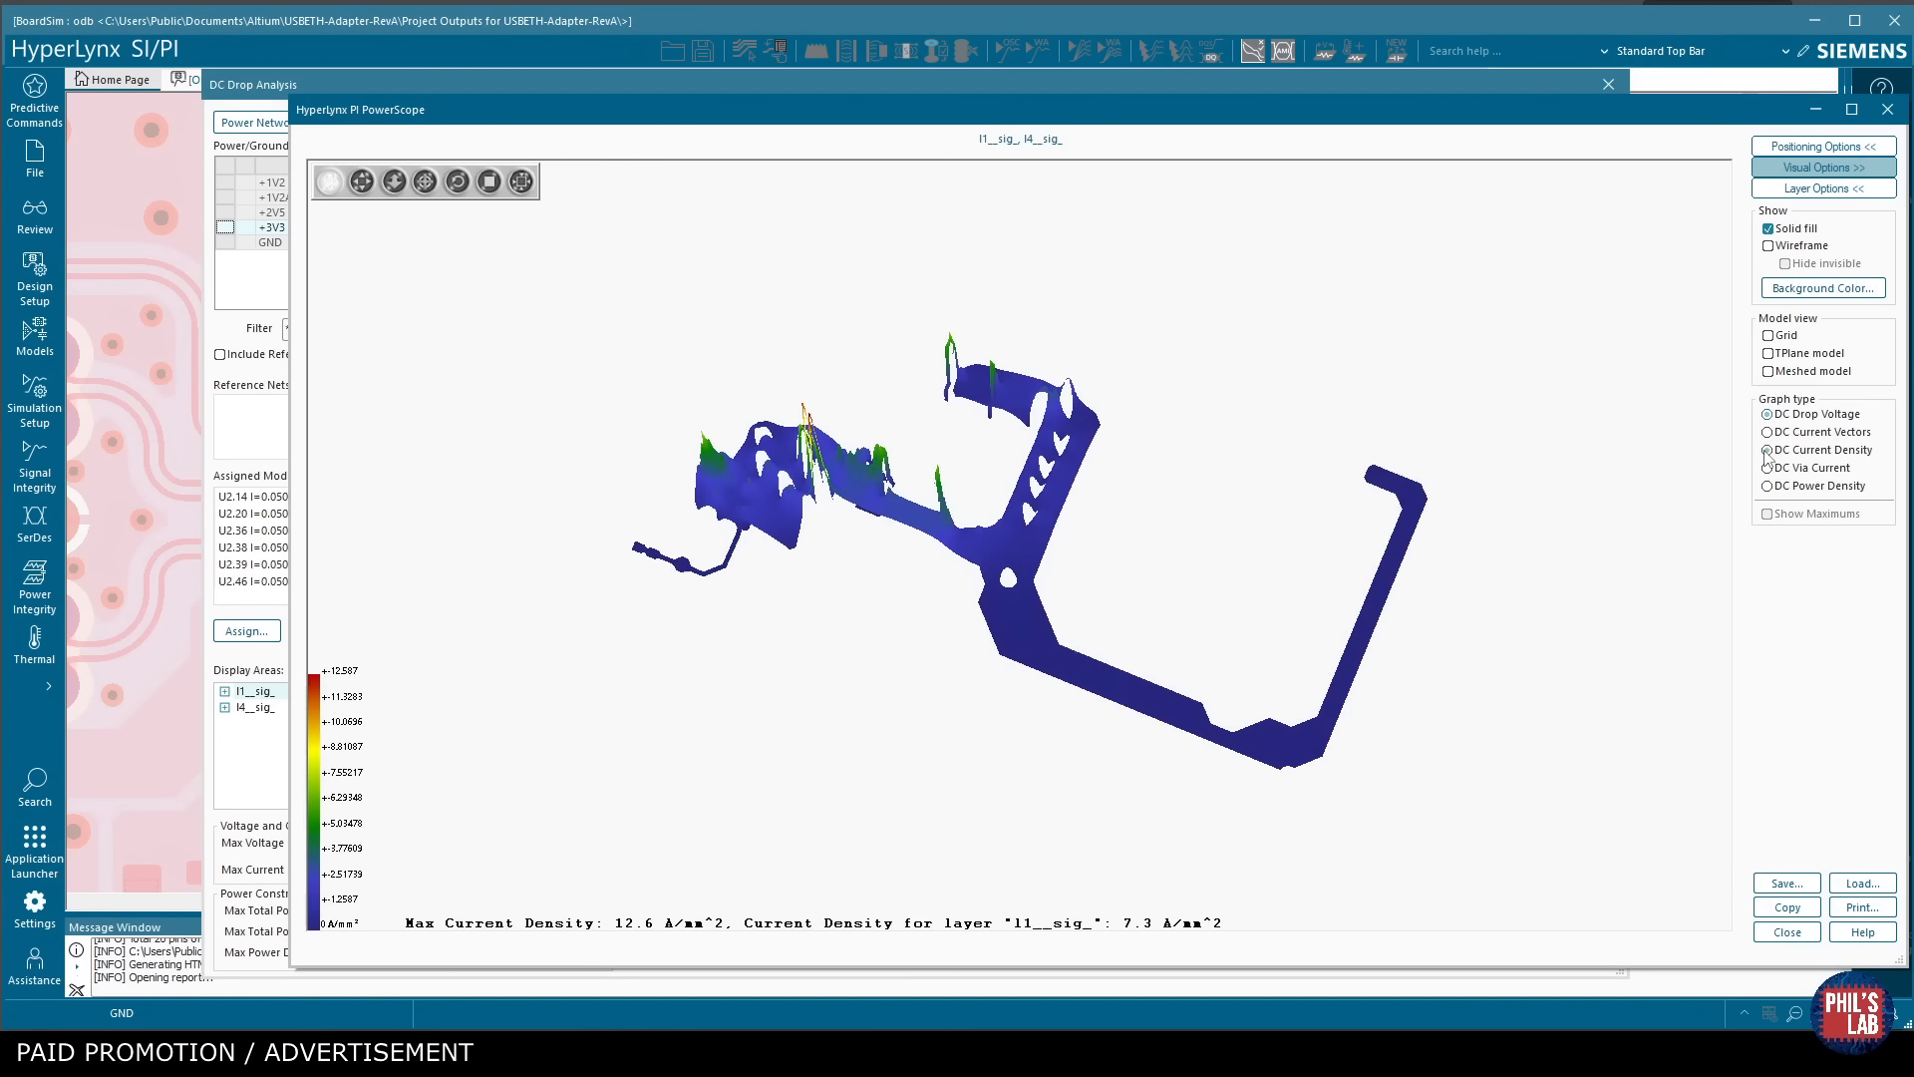
{"action": "left_click_drag", "start_coordinate": [948, 558], "coordinate": [842, 418]}
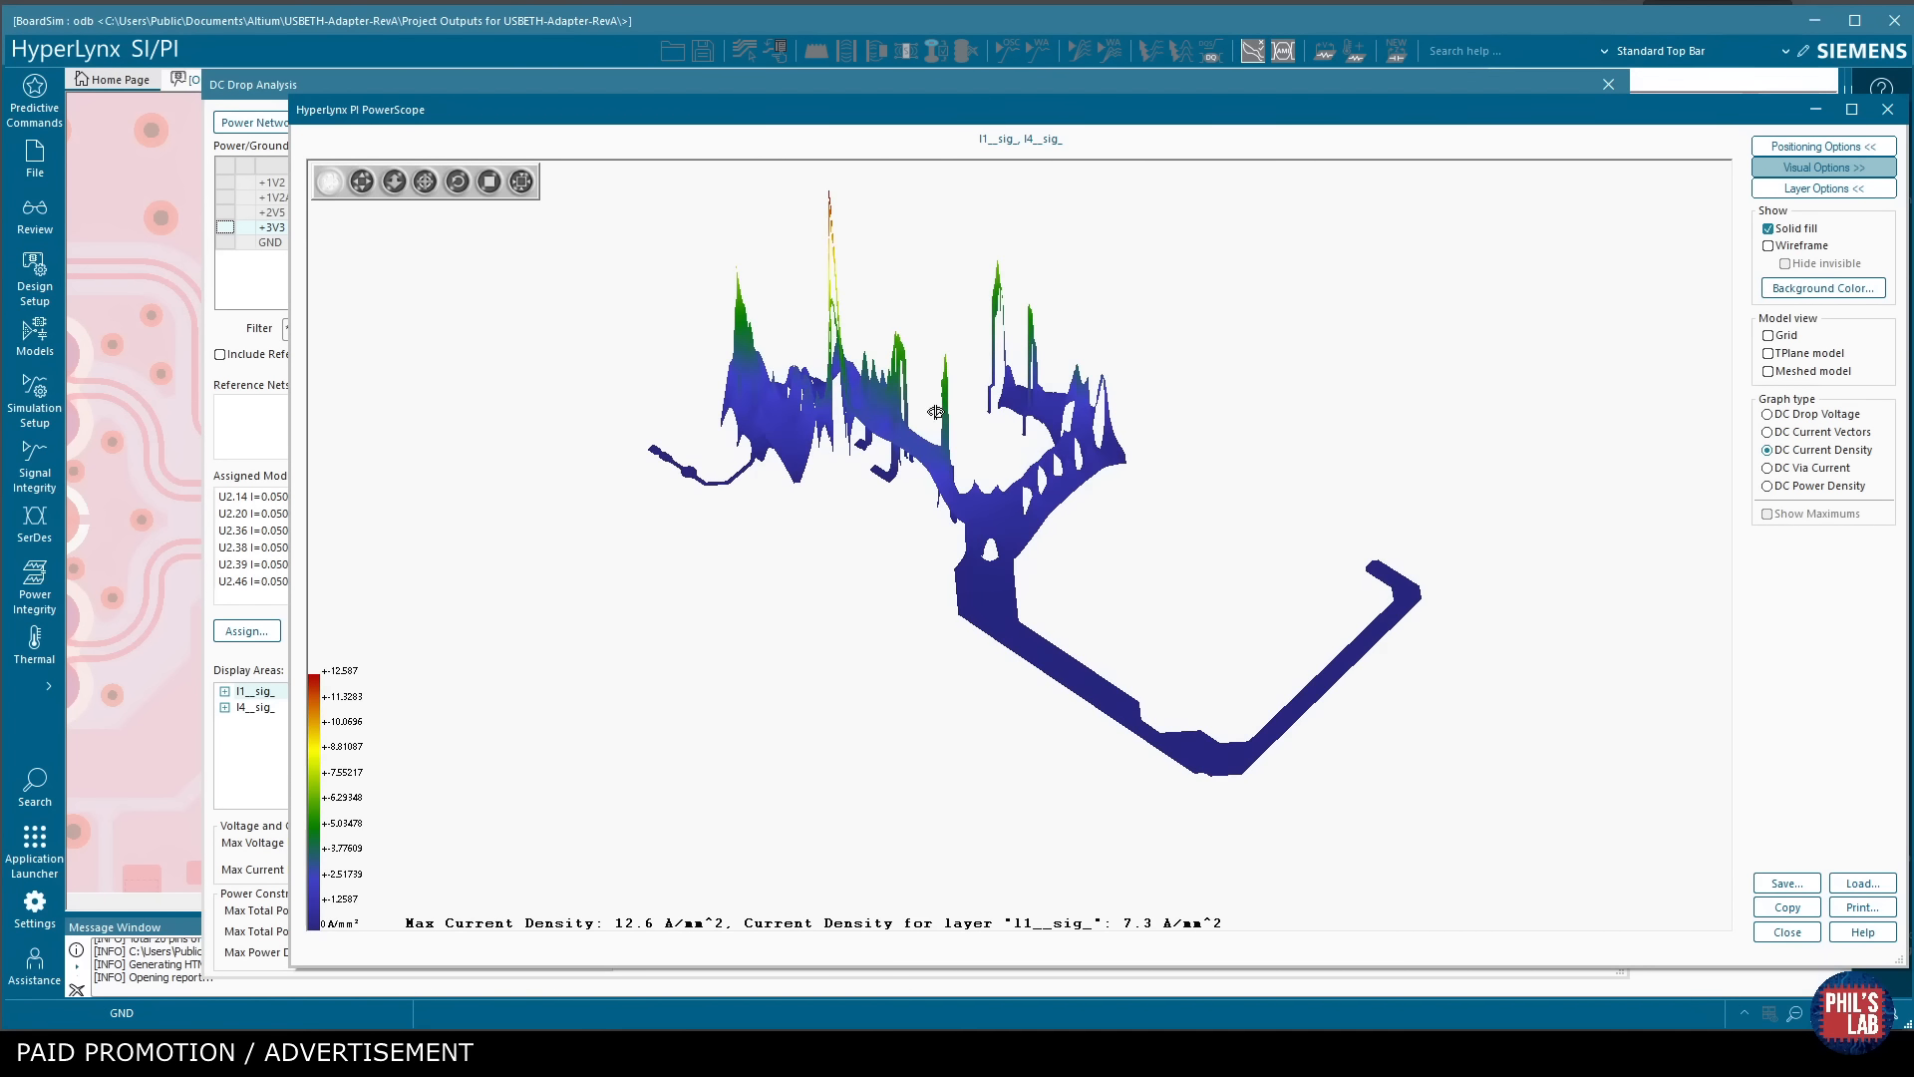
{"action": "left_click_drag", "start_coordinate": [938, 375], "coordinate": [977, 418]}
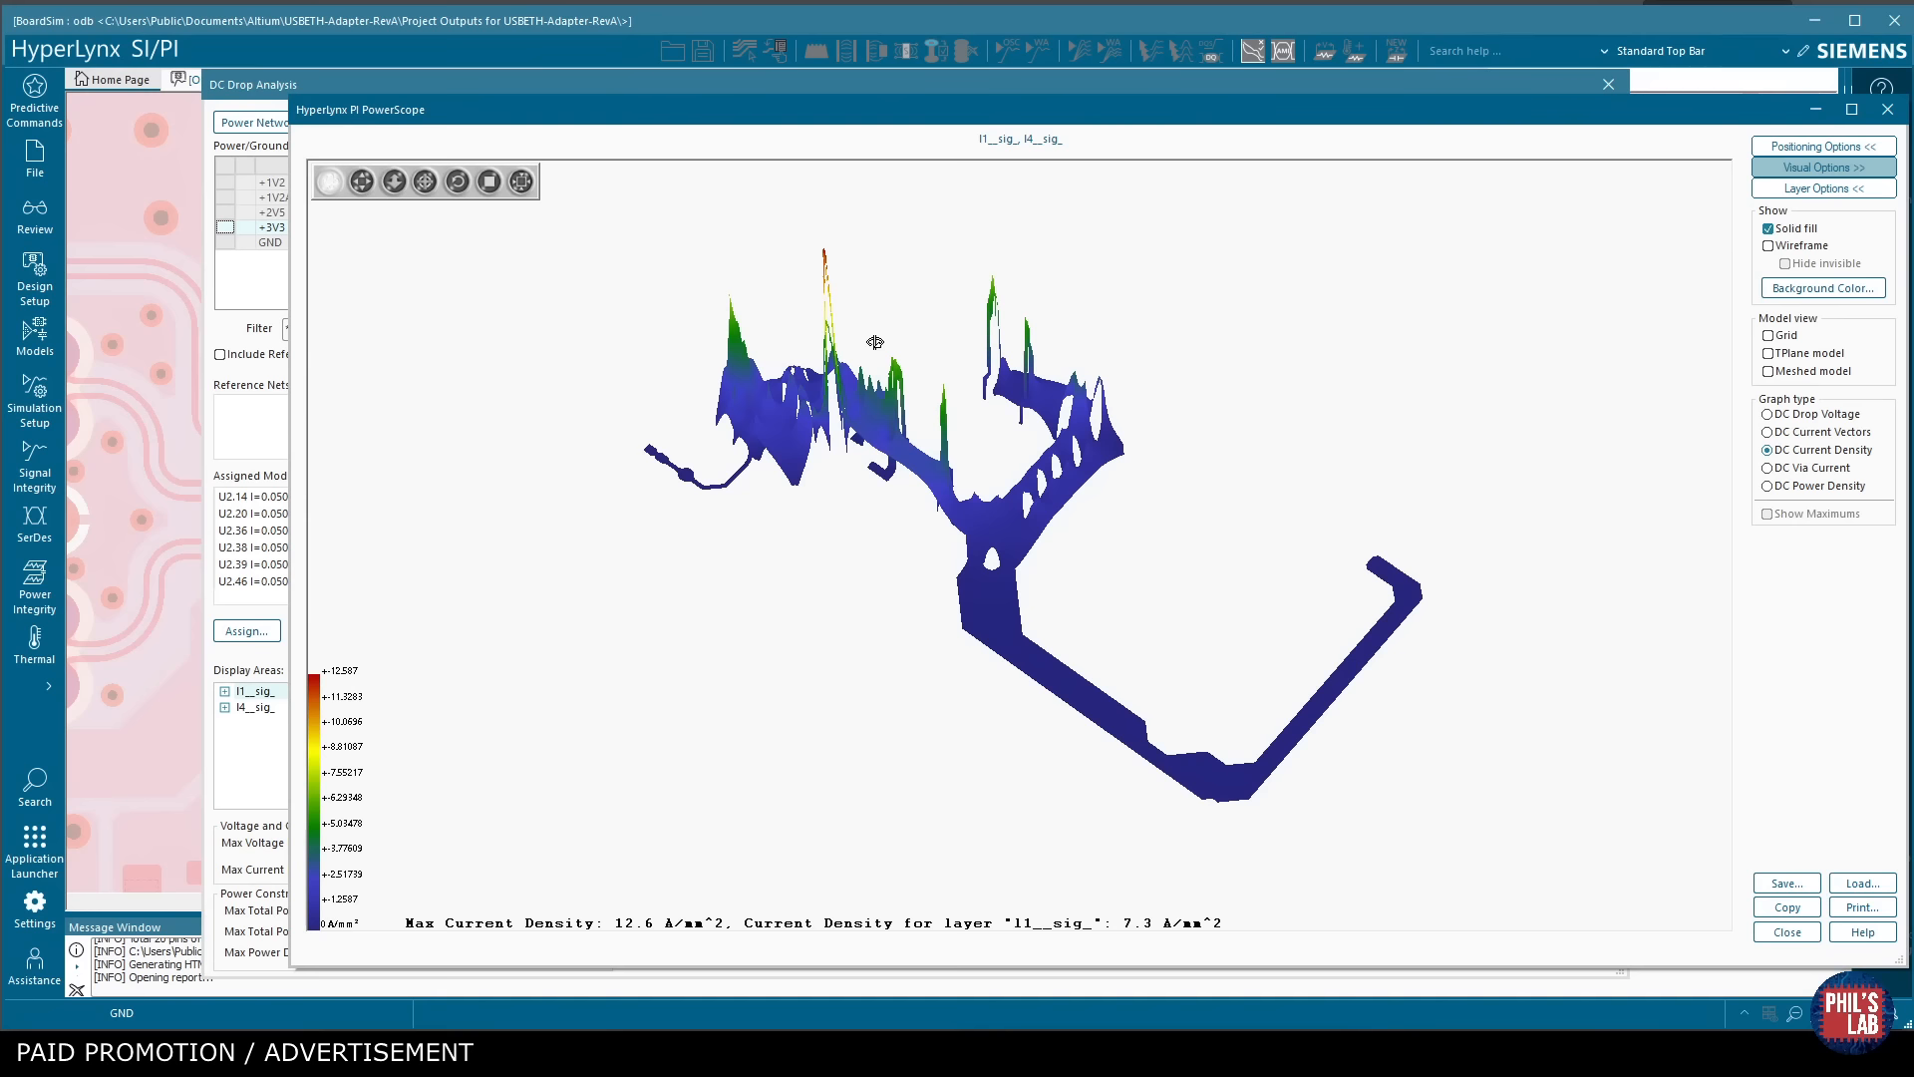
{"action": "left_click_drag", "start_coordinate": [897, 353], "coordinate": [1182, 315]}
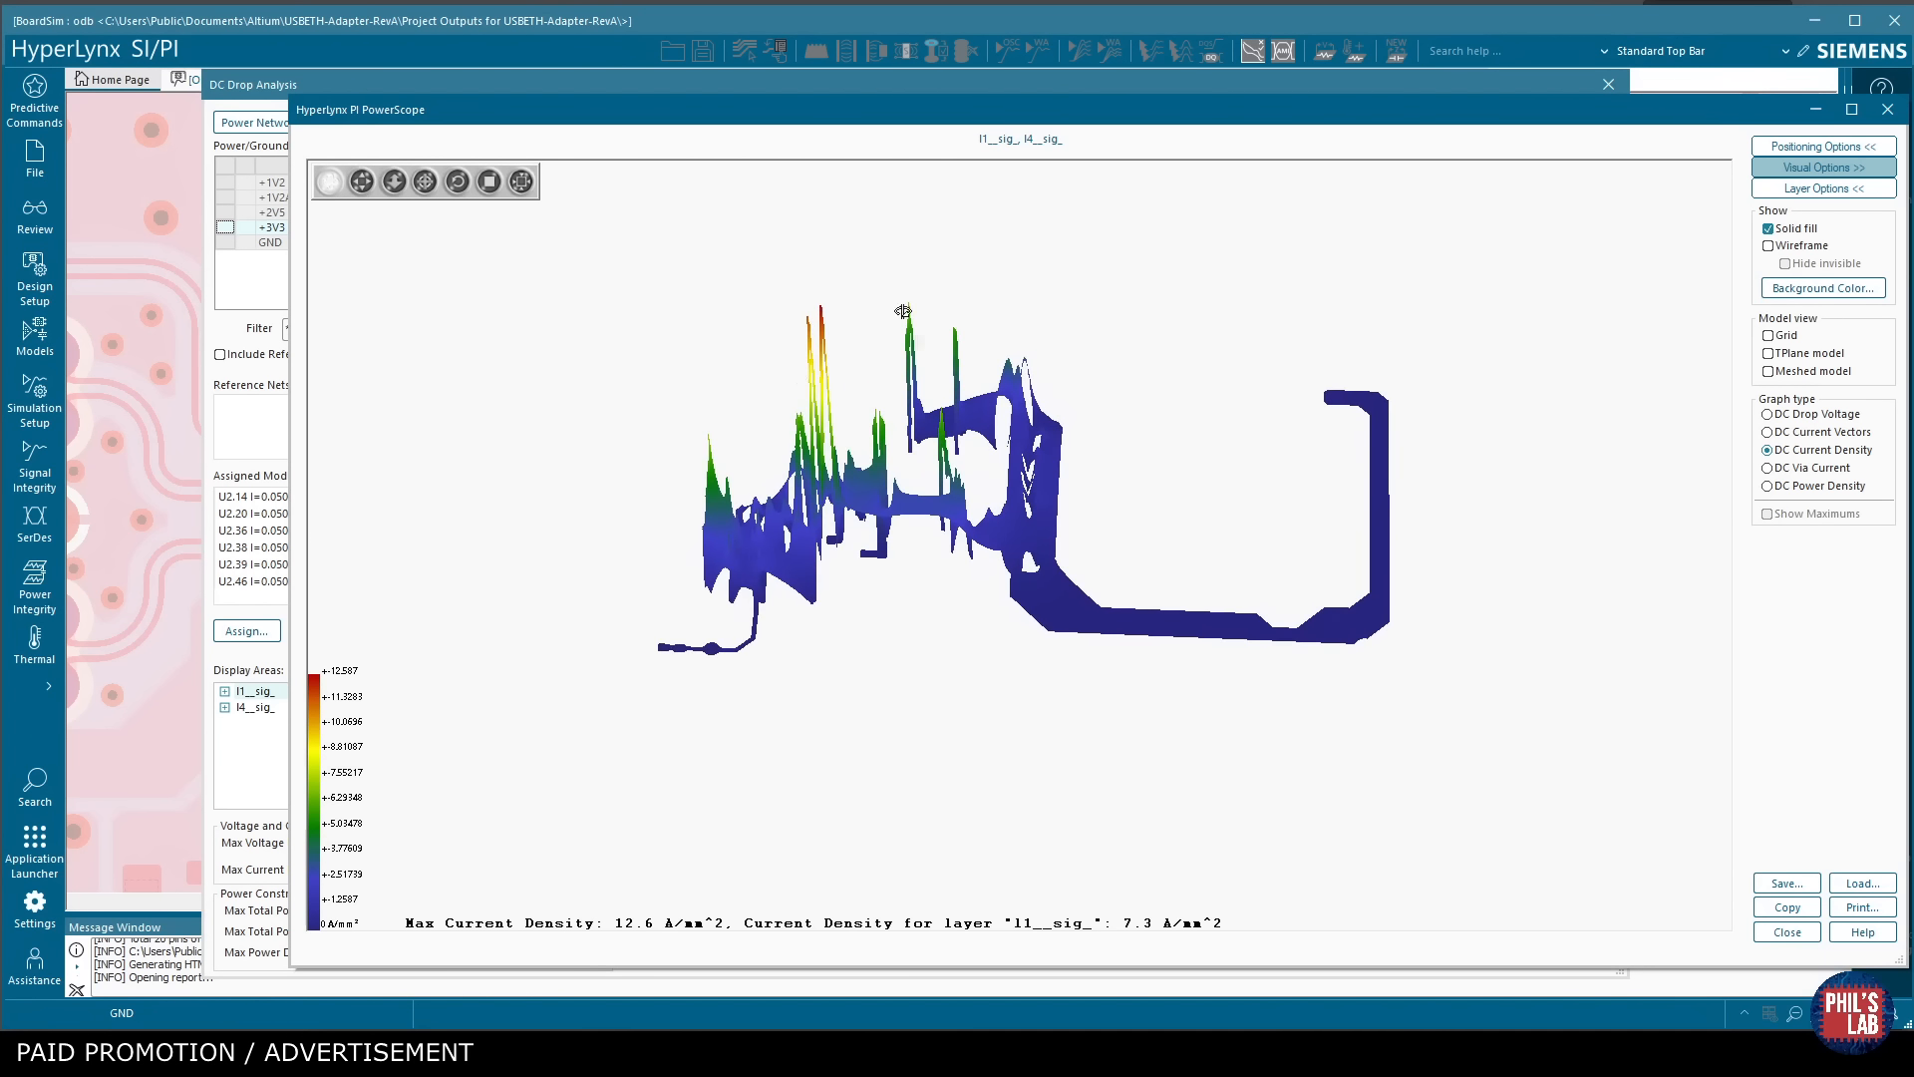
{"action": "mouse_move", "coordinate": [801, 411]}
{"action": "left_mouse_down"}
{"action": "mouse_move", "coordinate": [945, 400]}
{"action": "mouse_move", "coordinate": [825, 460]}
{"action": "mouse_move", "coordinate": [924, 431]}
{"action": "left_mouse_up"}
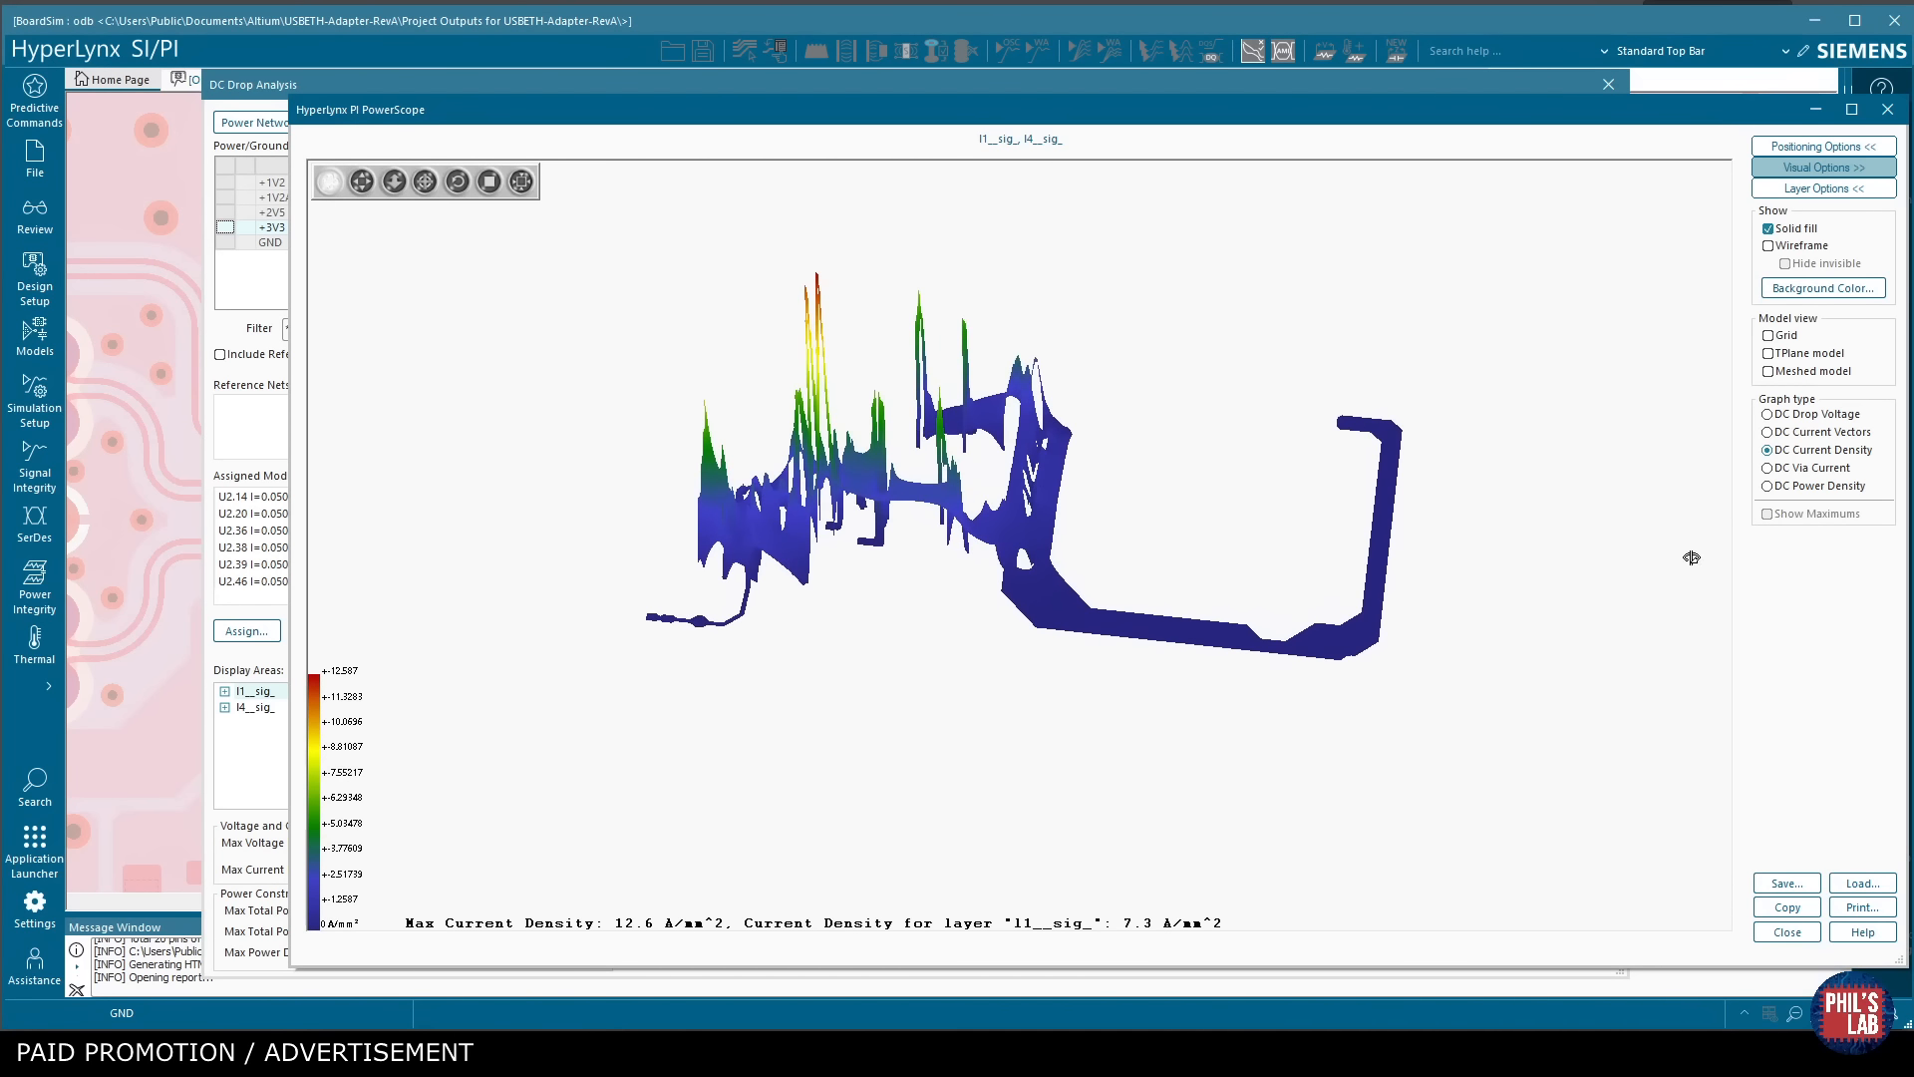
Change the PowerScope graph type to DC Via Current and inspect the +3V3 via current bars up close from several angles.
{"action": "left_click", "coordinate": [1768, 468]}
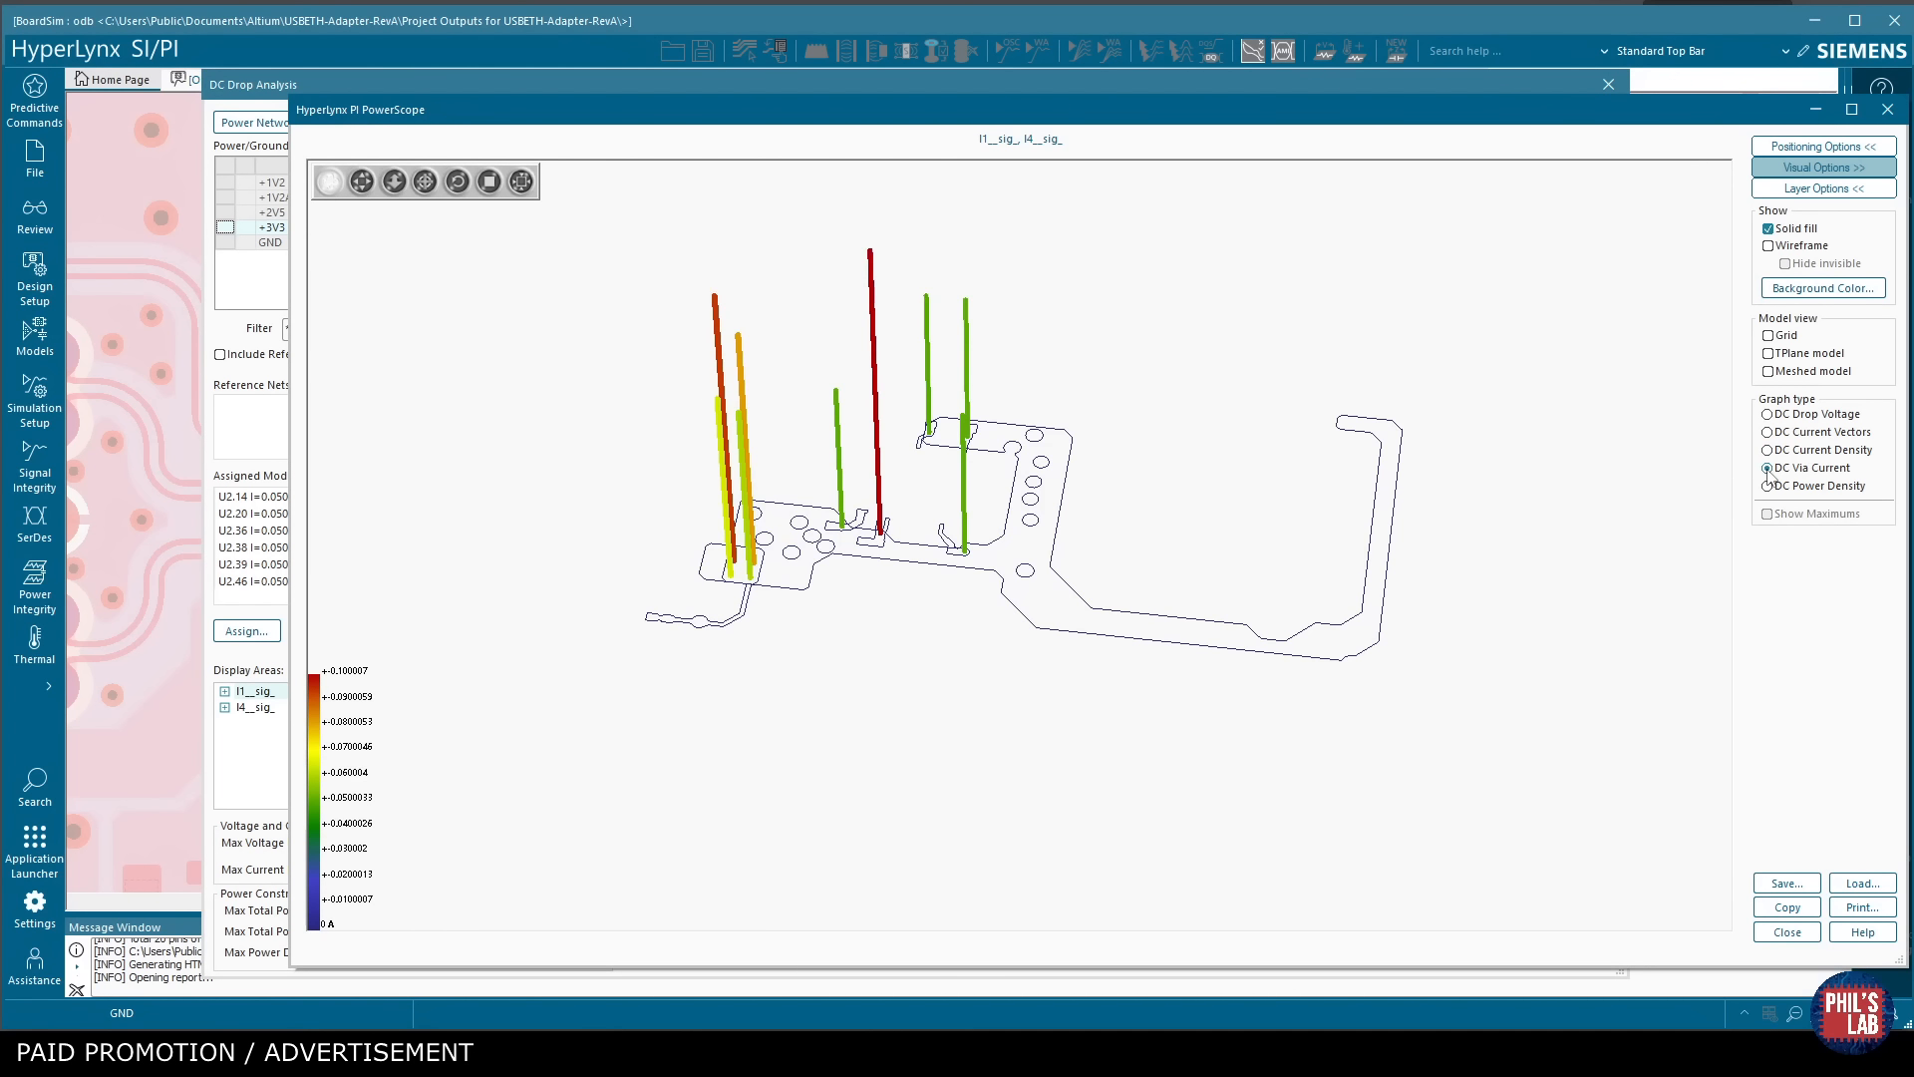
{"action": "left_click_drag", "start_coordinate": [987, 490], "coordinate": [903, 456]}
{"action": "scroll", "coordinate": [681, 399], "scroll_direction": "up", "scroll_amount": 3}
{"action": "scroll", "coordinate": [937, 583], "scroll_direction": "up", "scroll_amount": 4}
{"action": "left_click_drag", "start_coordinate": [925, 595], "coordinate": [873, 581]}
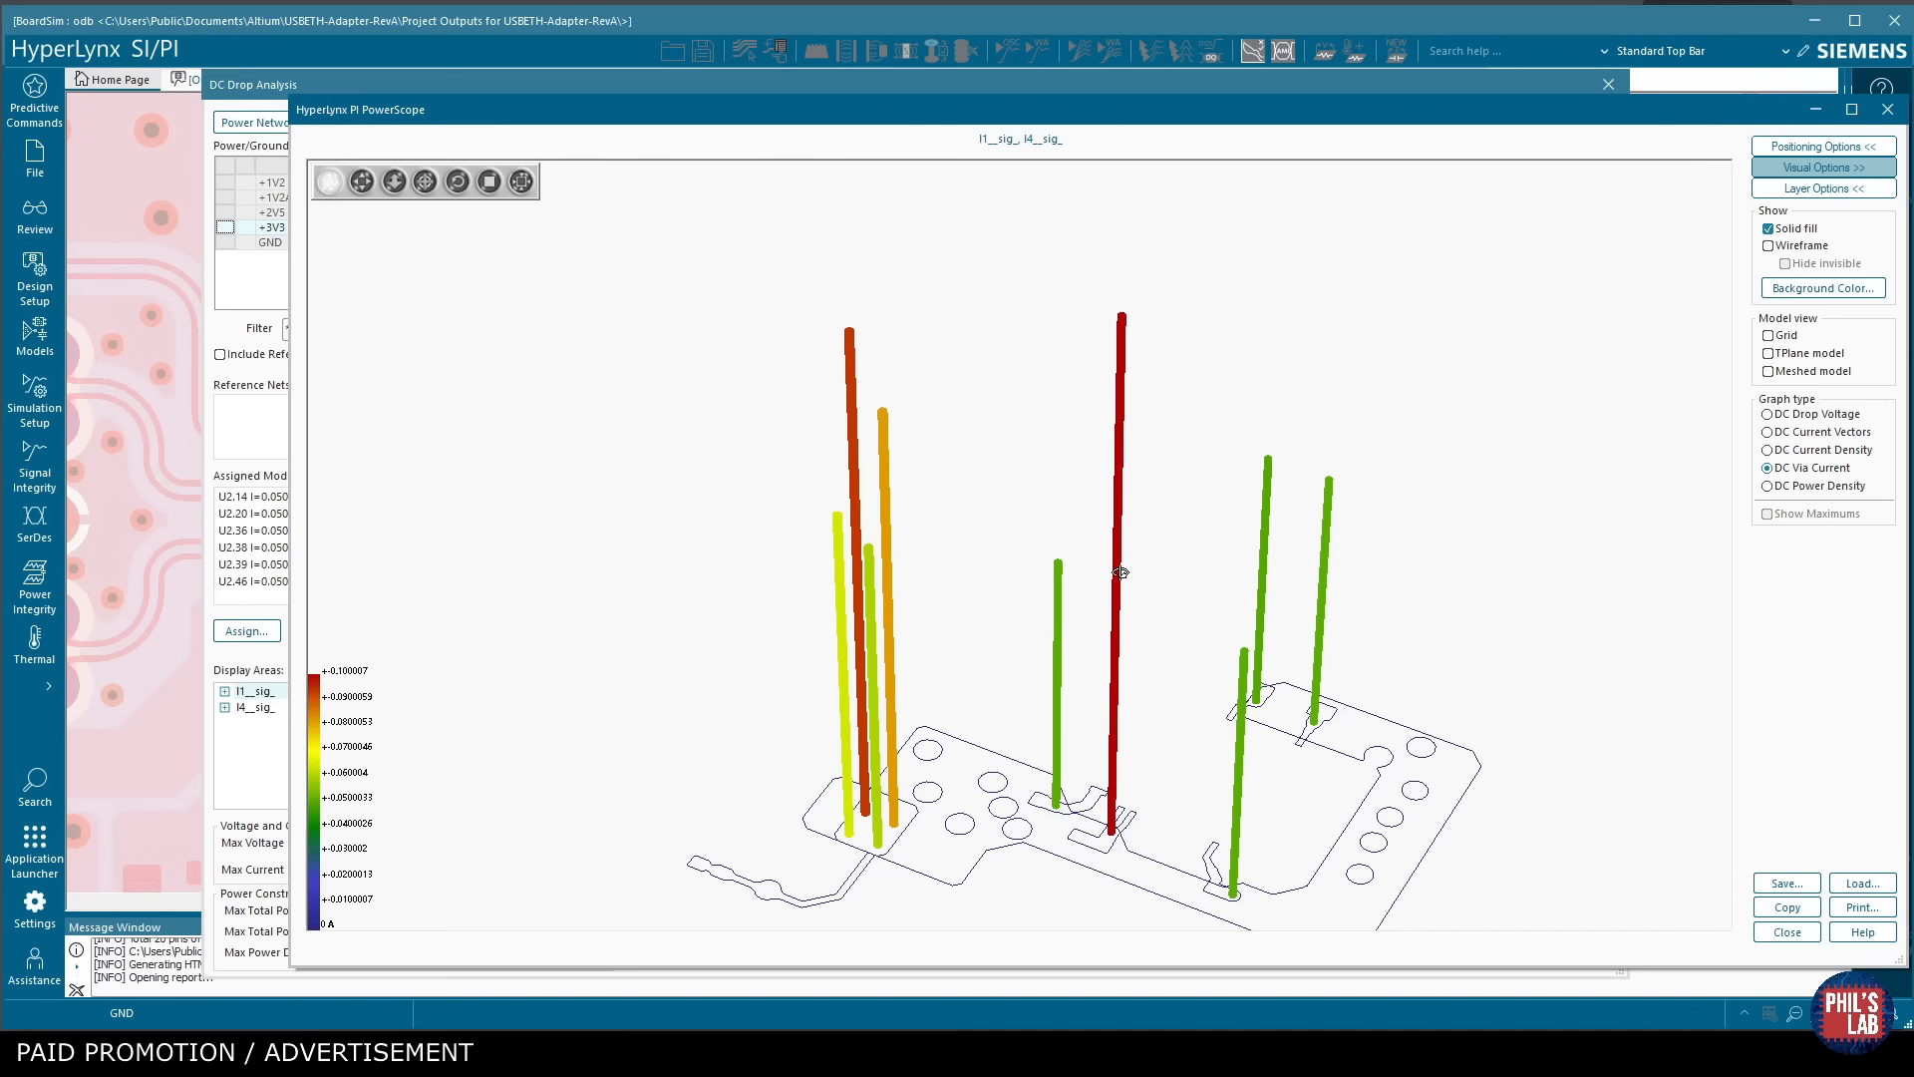
{"action": "left_click_drag", "start_coordinate": [1307, 704], "coordinate": [1336, 711]}
Display the DC Power Density graph, switch to DC Current Vectors, and examine the current flow through the +3V3 copper.
{"action": "left_click", "coordinate": [1767, 486]}
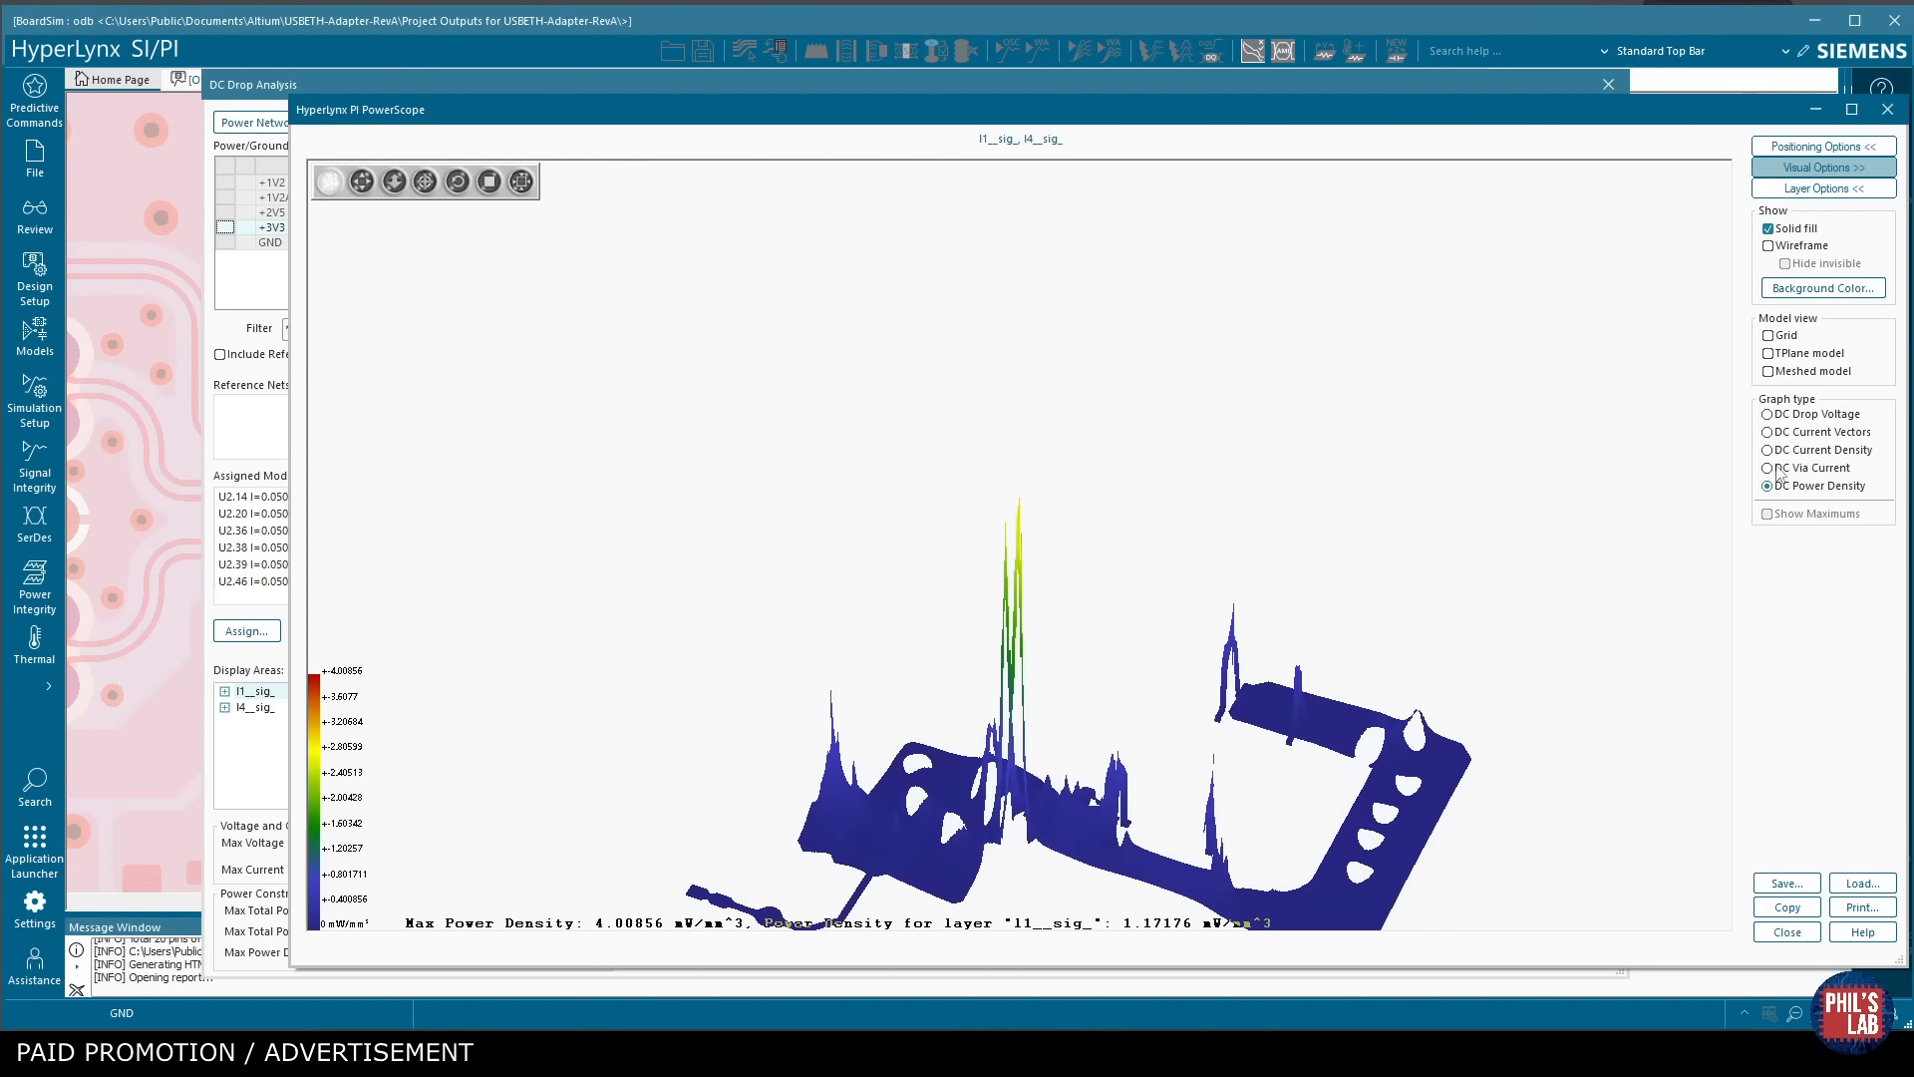
{"action": "left_click", "coordinate": [1767, 433]}
{"action": "left_click_drag", "start_coordinate": [1415, 781], "coordinate": [1090, 794]}
{"action": "scroll", "coordinate": [1089, 794], "scroll_direction": "up", "scroll_amount": 4}
{"action": "left_click_drag", "start_coordinate": [1325, 777], "coordinate": [1217, 427]}
{"action": "scroll", "coordinate": [1021, 372], "scroll_direction": "up", "scroll_amount": 2}
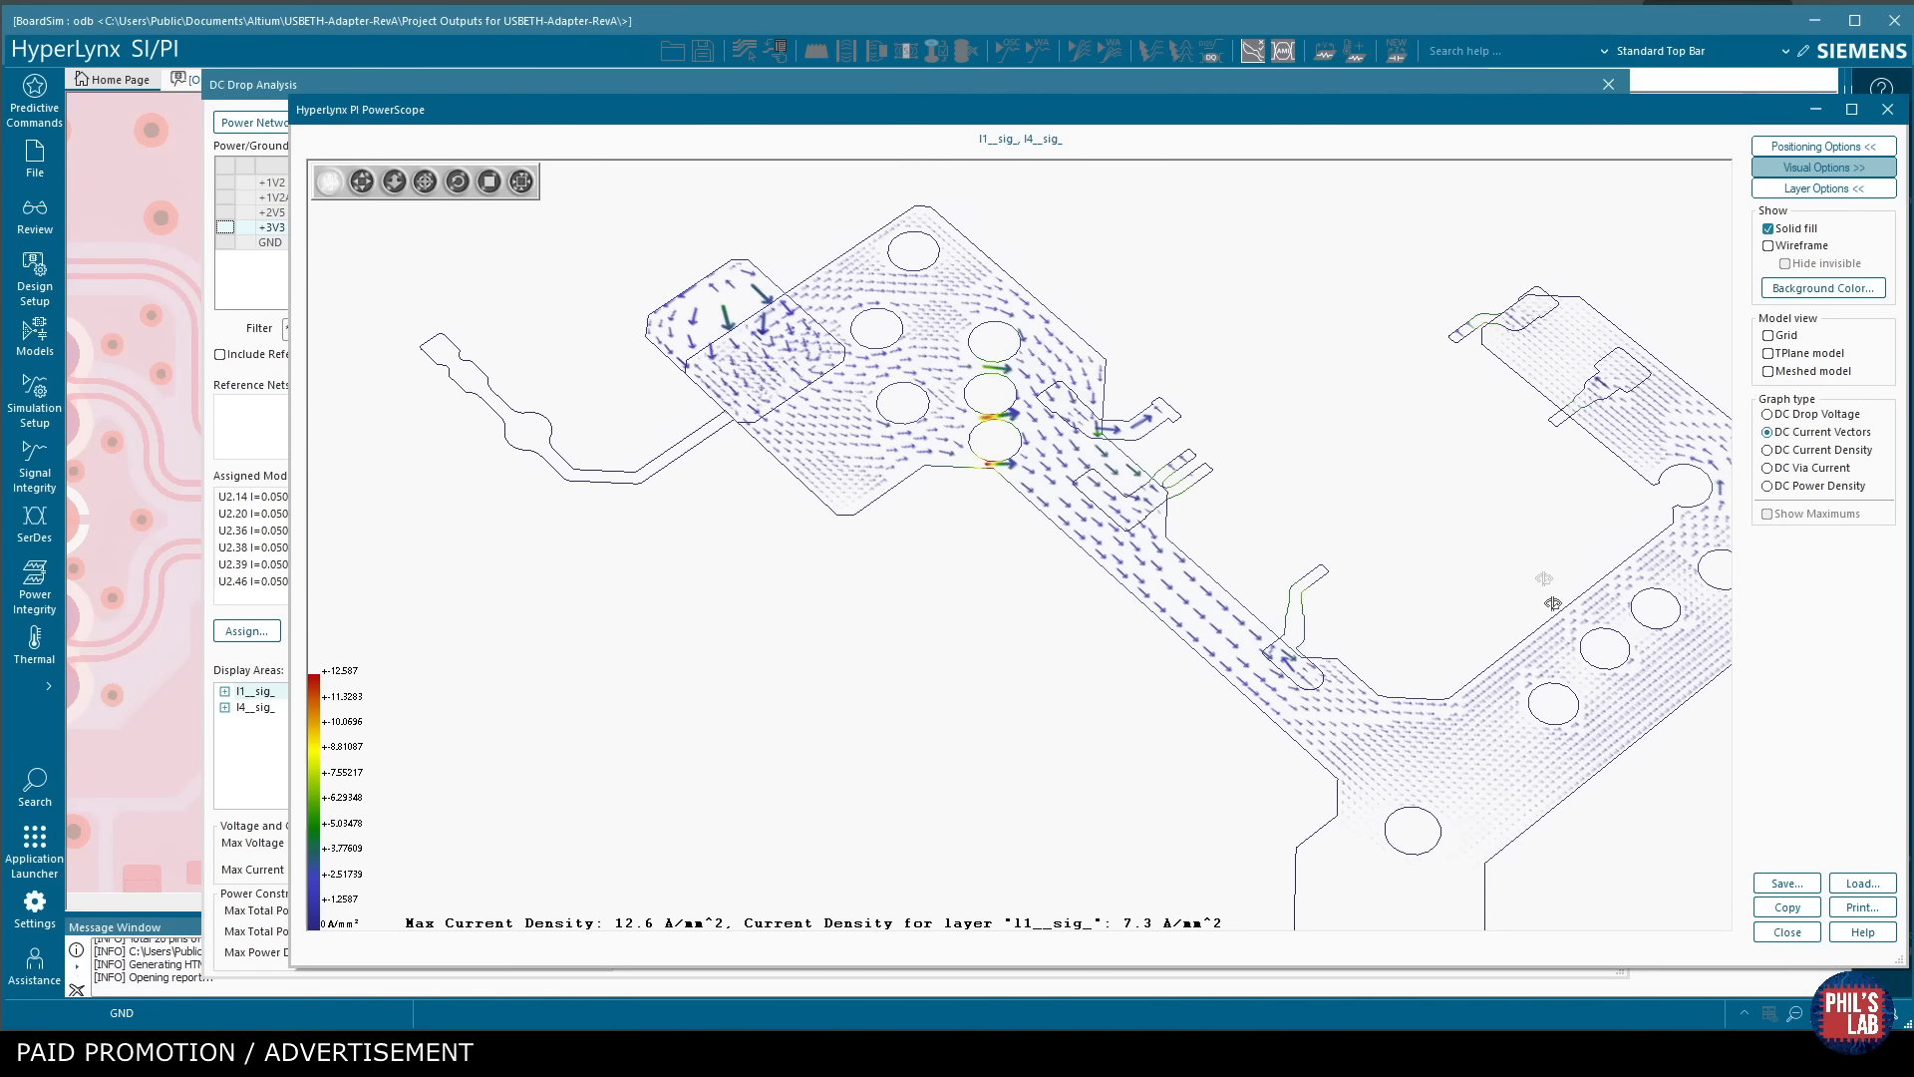
{"action": "left_click_drag", "start_coordinate": [1454, 500], "coordinate": [1376, 543]}
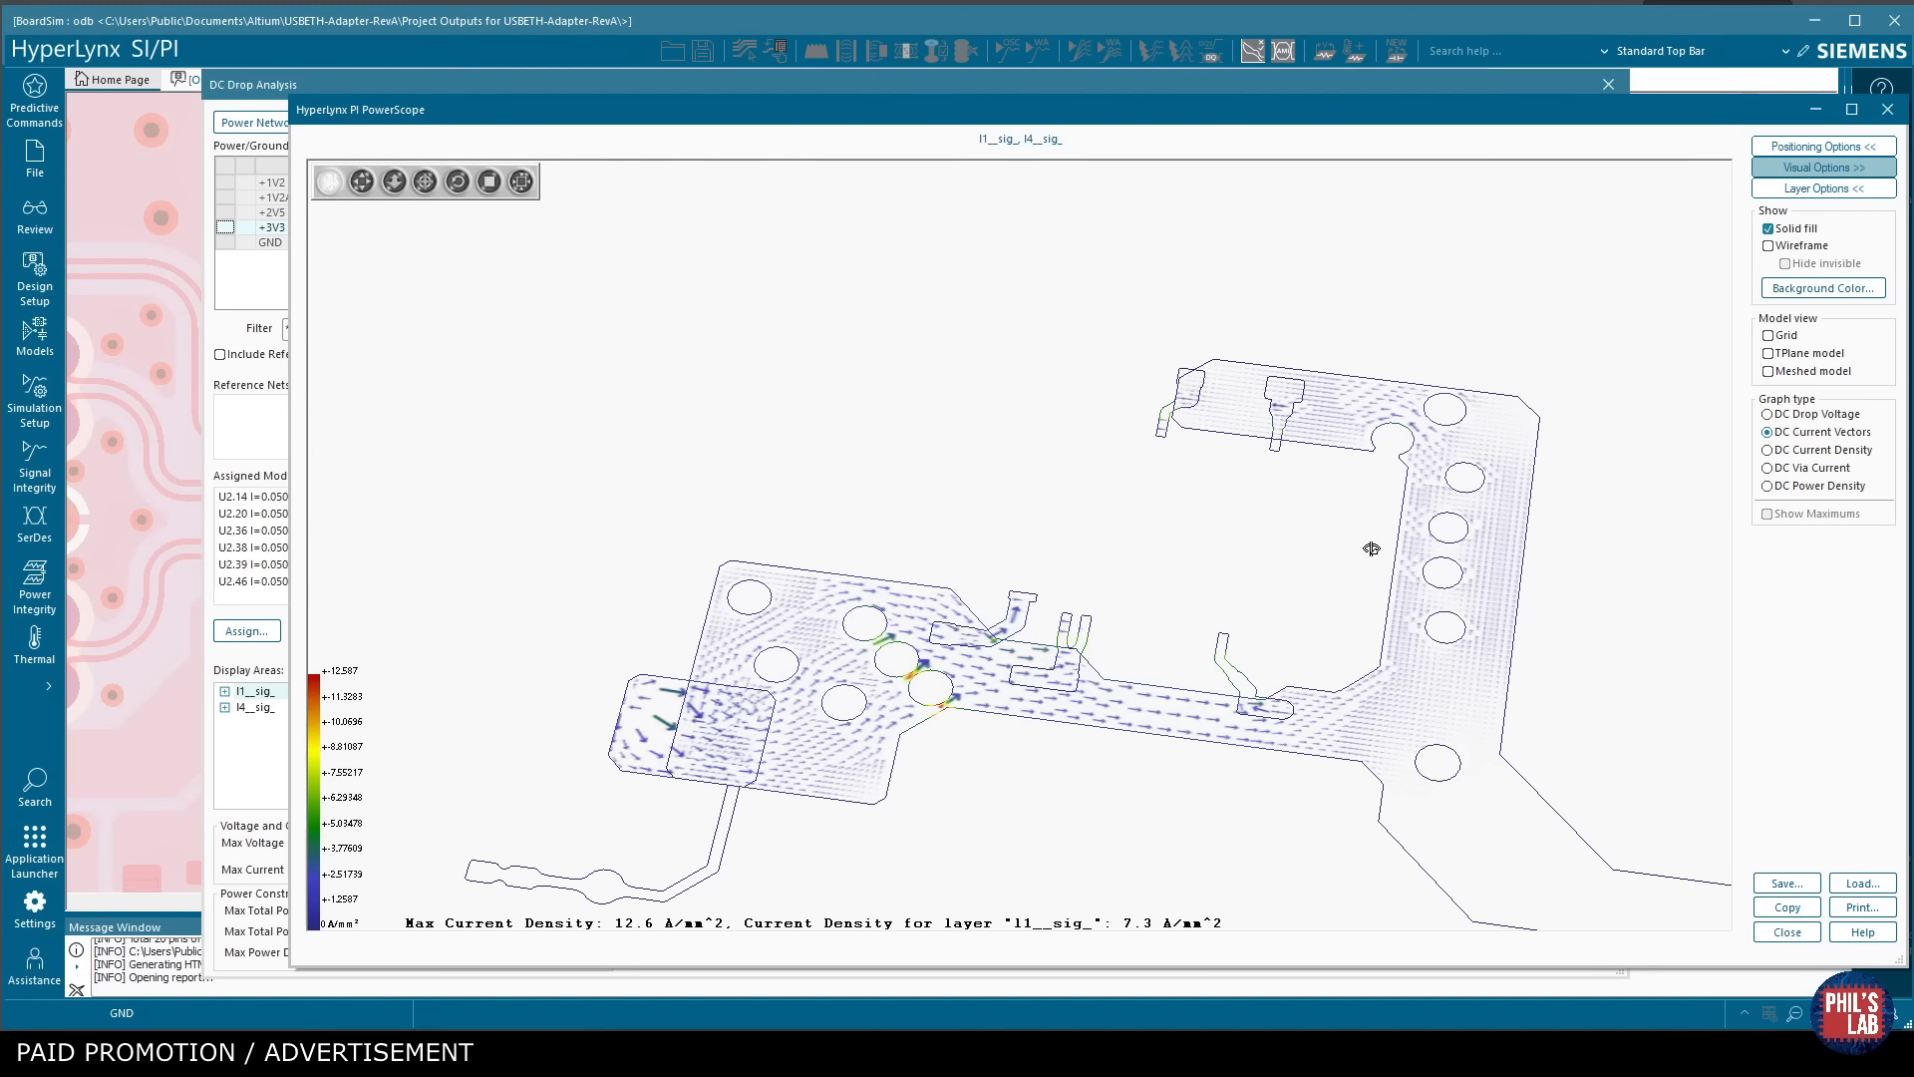
{"action": "scroll", "coordinate": [1318, 613], "scroll_direction": "down", "scroll_amount": 4}
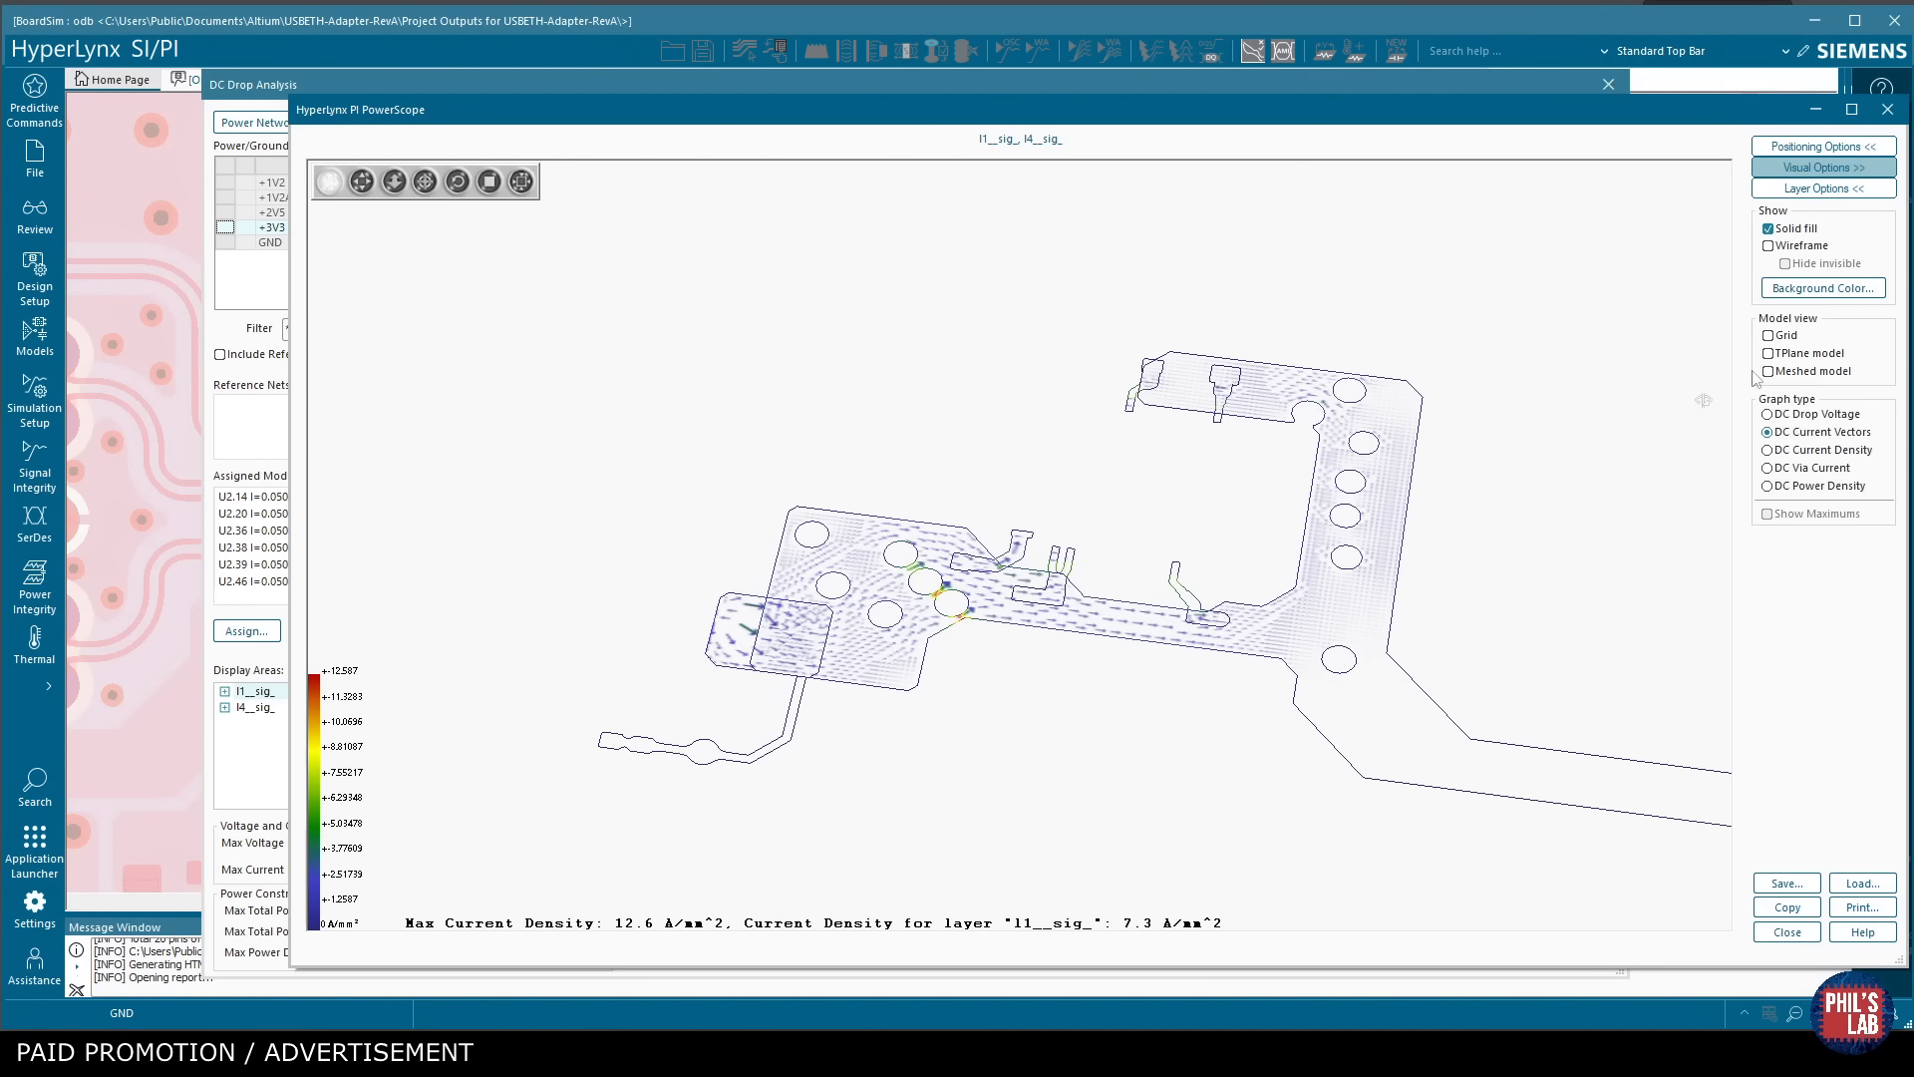
Close the PowerScope and DC Drop Analysis windows and look over the available power integrity analyses, including the Decoupling Wizard.
{"action": "left_click", "coordinate": [1887, 110]}
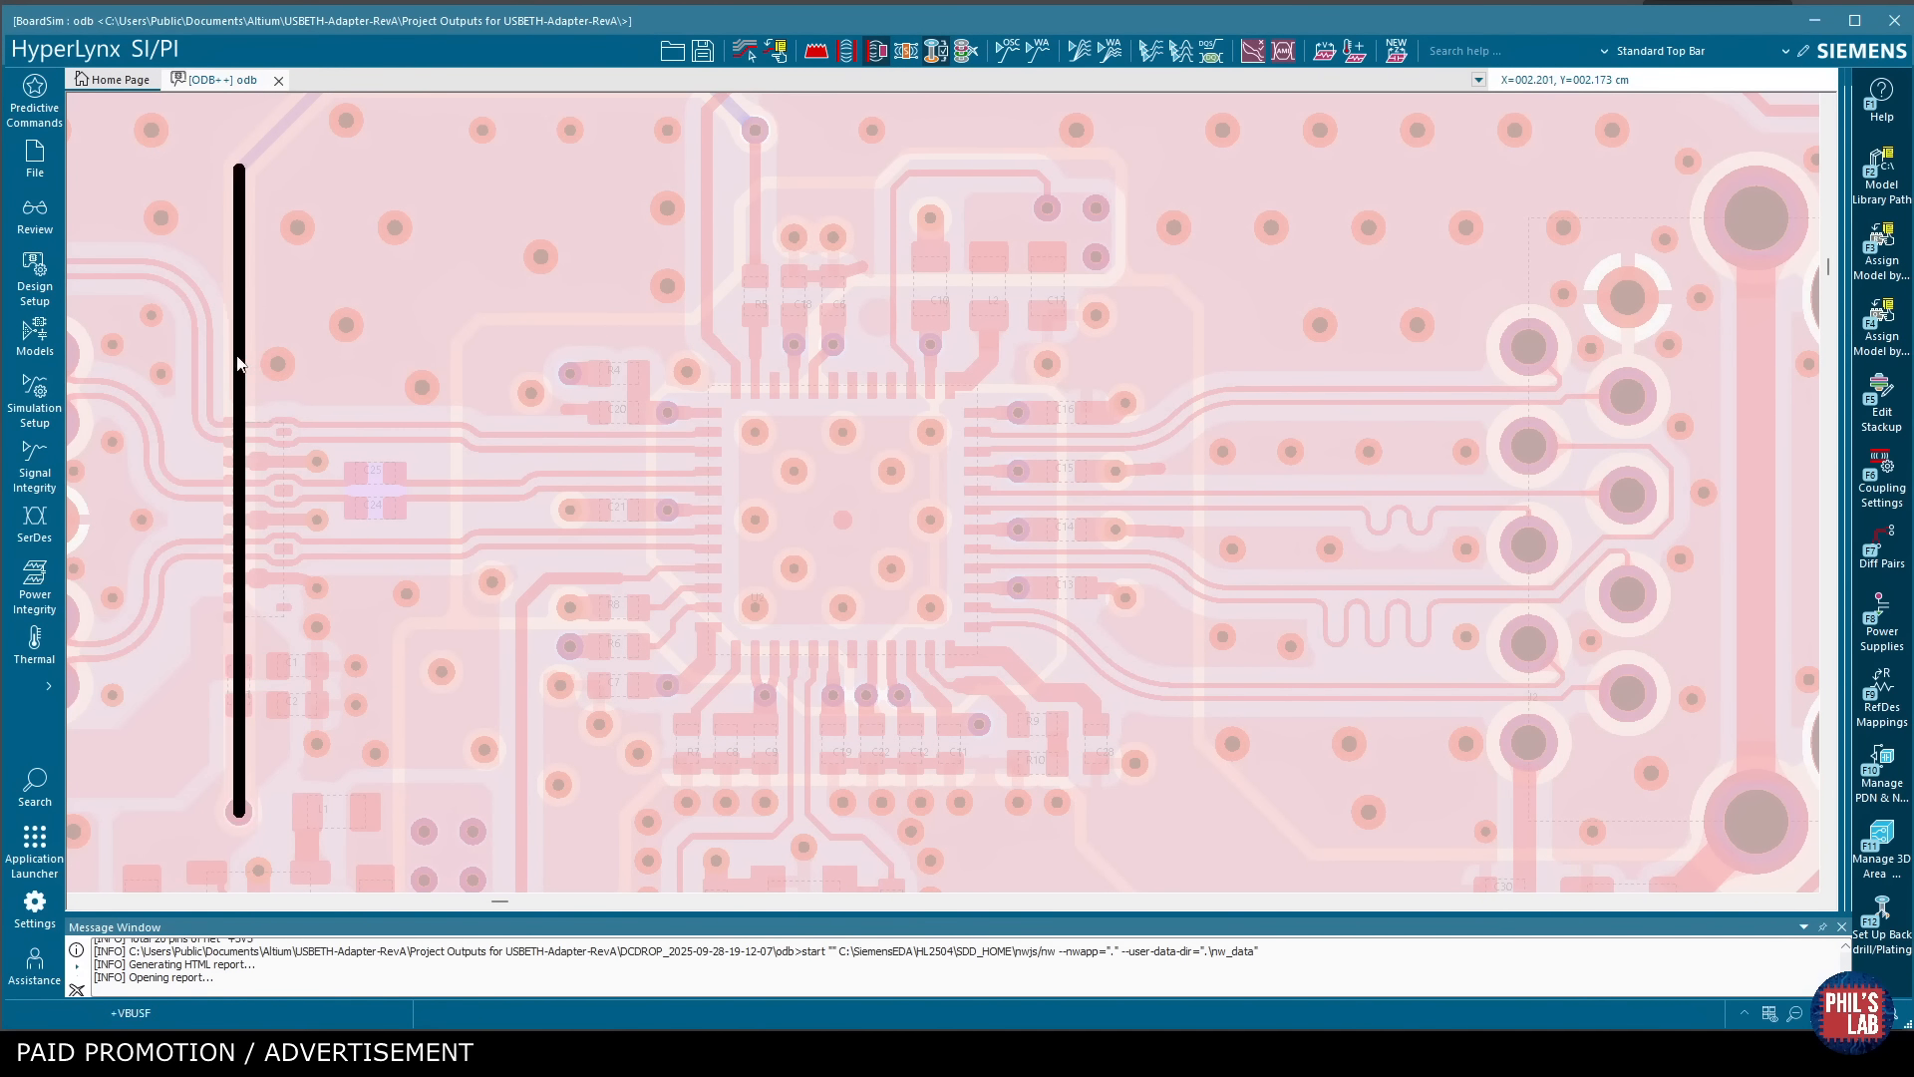
{"action": "left_click", "coordinate": [35, 588]}
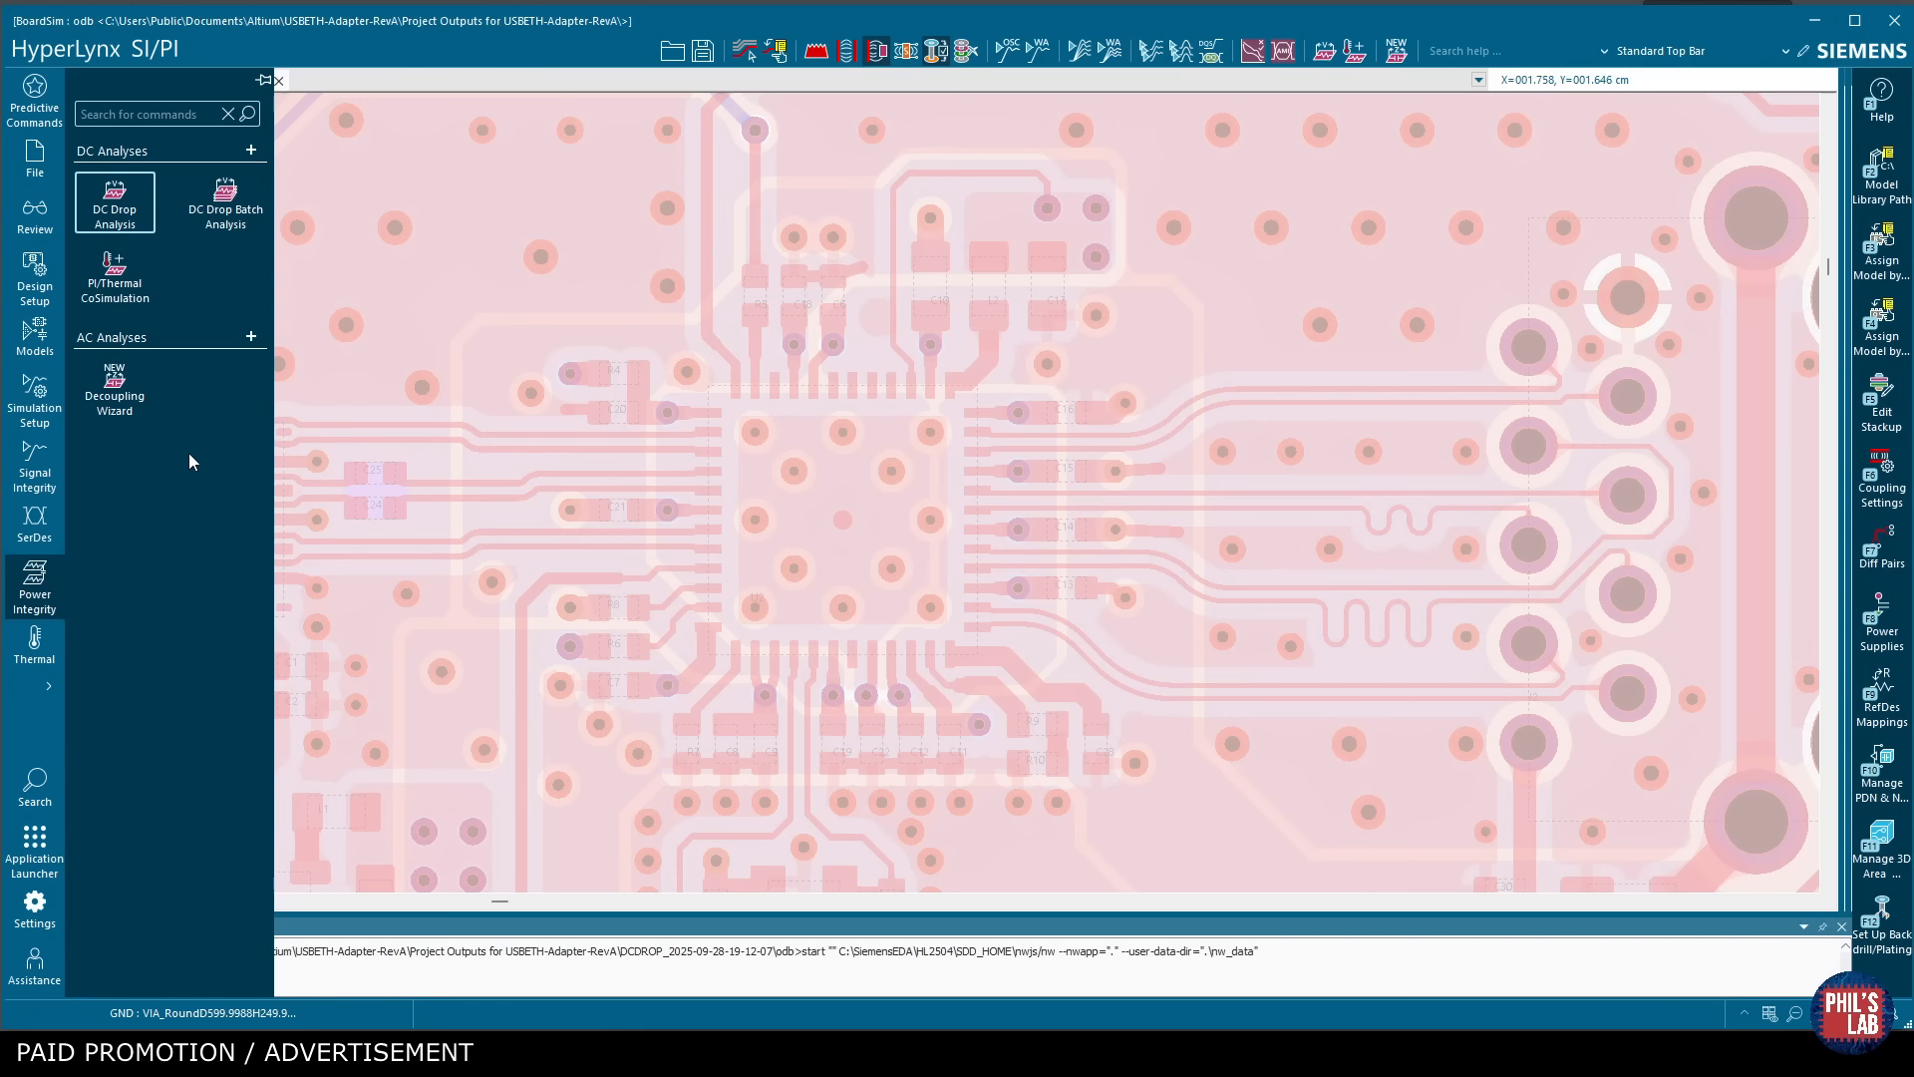
{"action": "left_click", "coordinate": [45, 478]}
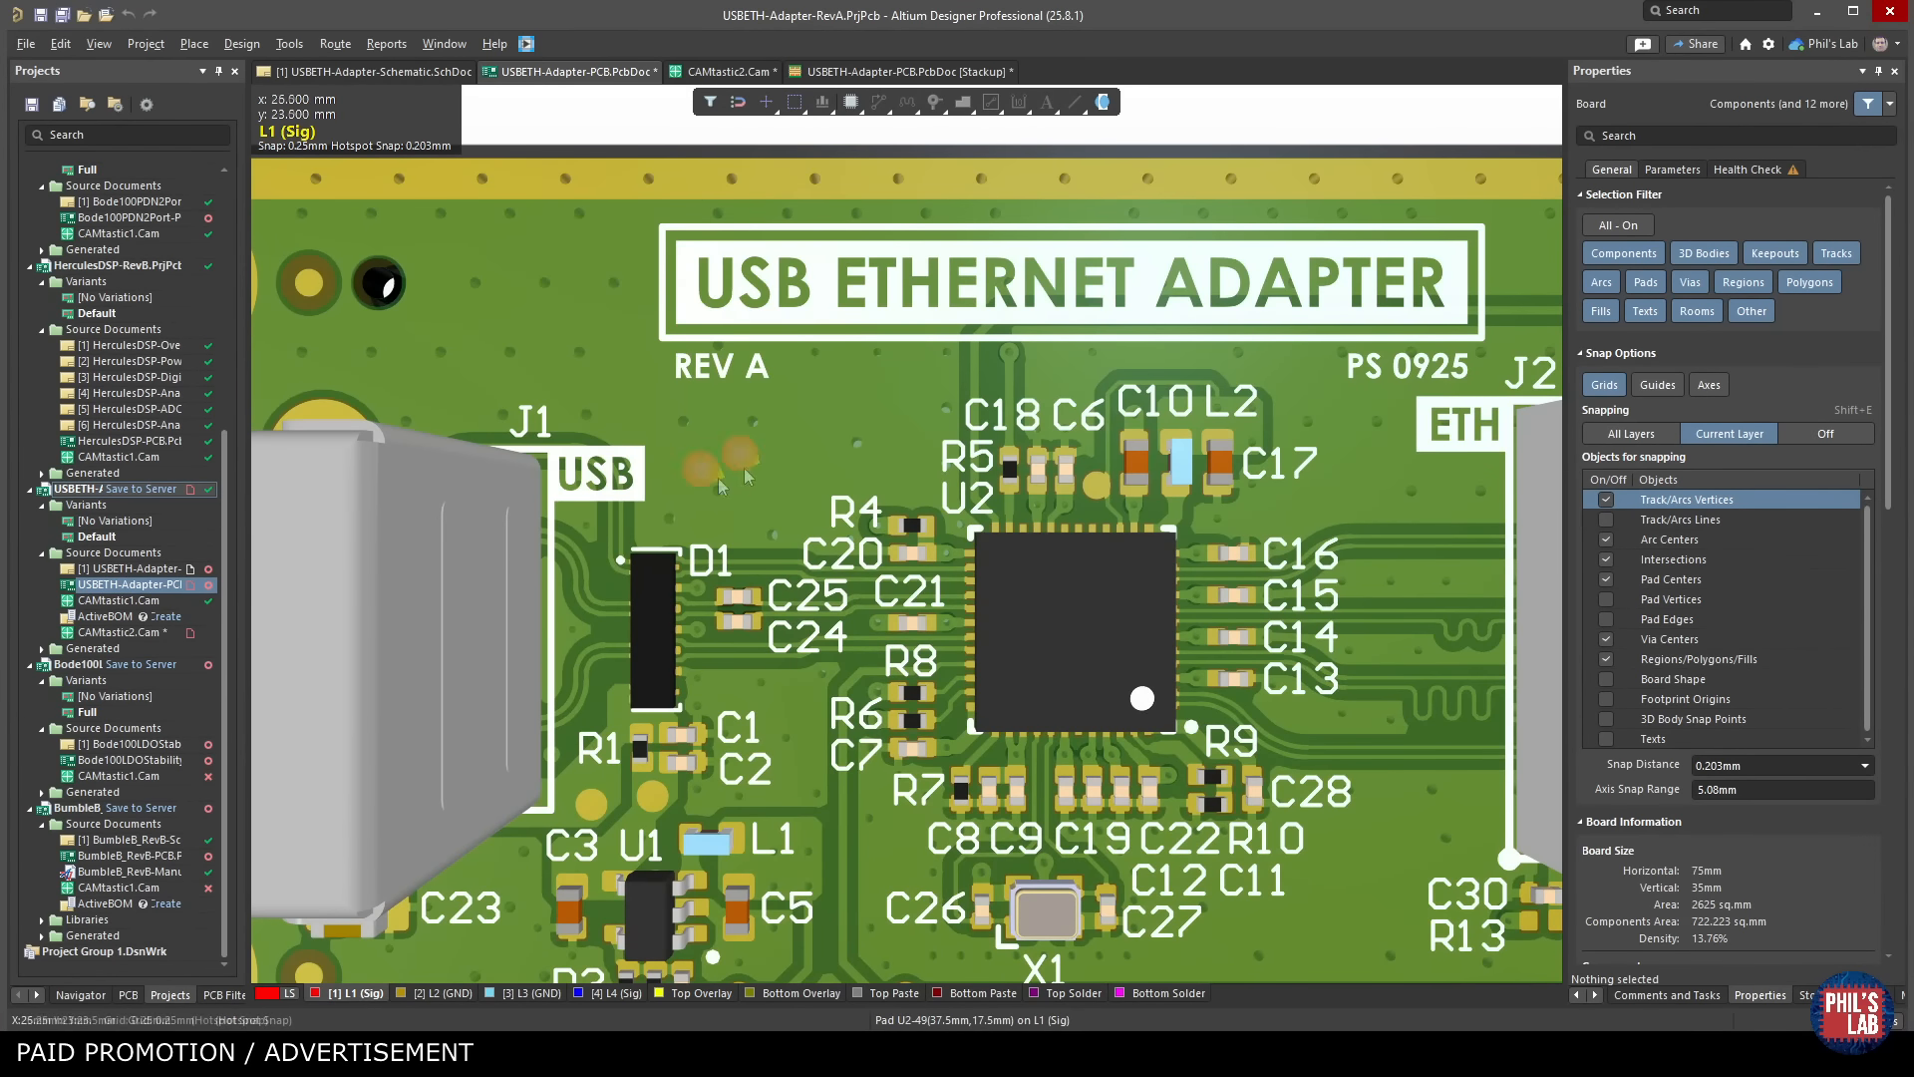
Switch to Altium Designer and view the USB Ethernet adapter PCB in 3D, from the Ethernet connector to the whole board.
{"action": "left_click_drag", "start_coordinate": [1271, 788], "coordinate": [1055, 472]}
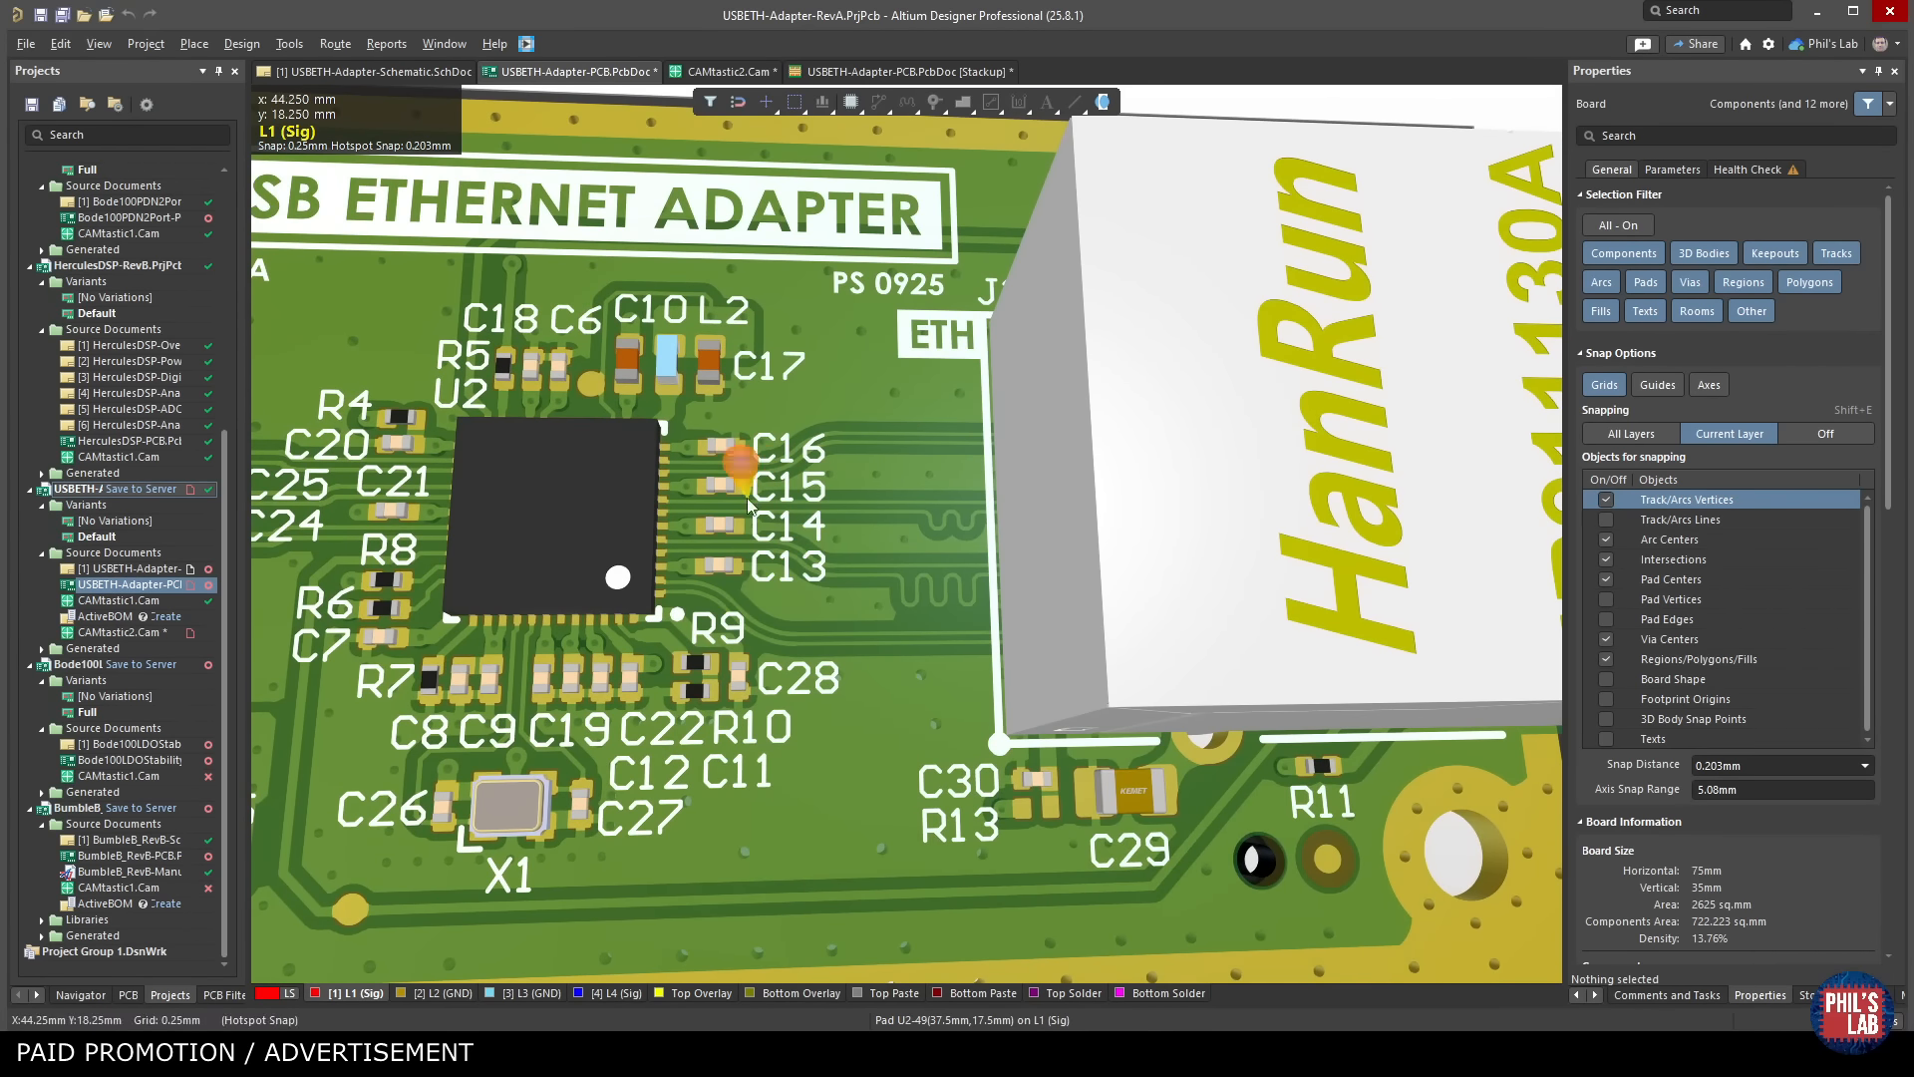
{"action": "left_click_drag", "start_coordinate": [674, 522], "coordinate": [912, 517]}
{"action": "scroll", "coordinate": [939, 519], "scroll_direction": "down", "scroll_amount": 3}
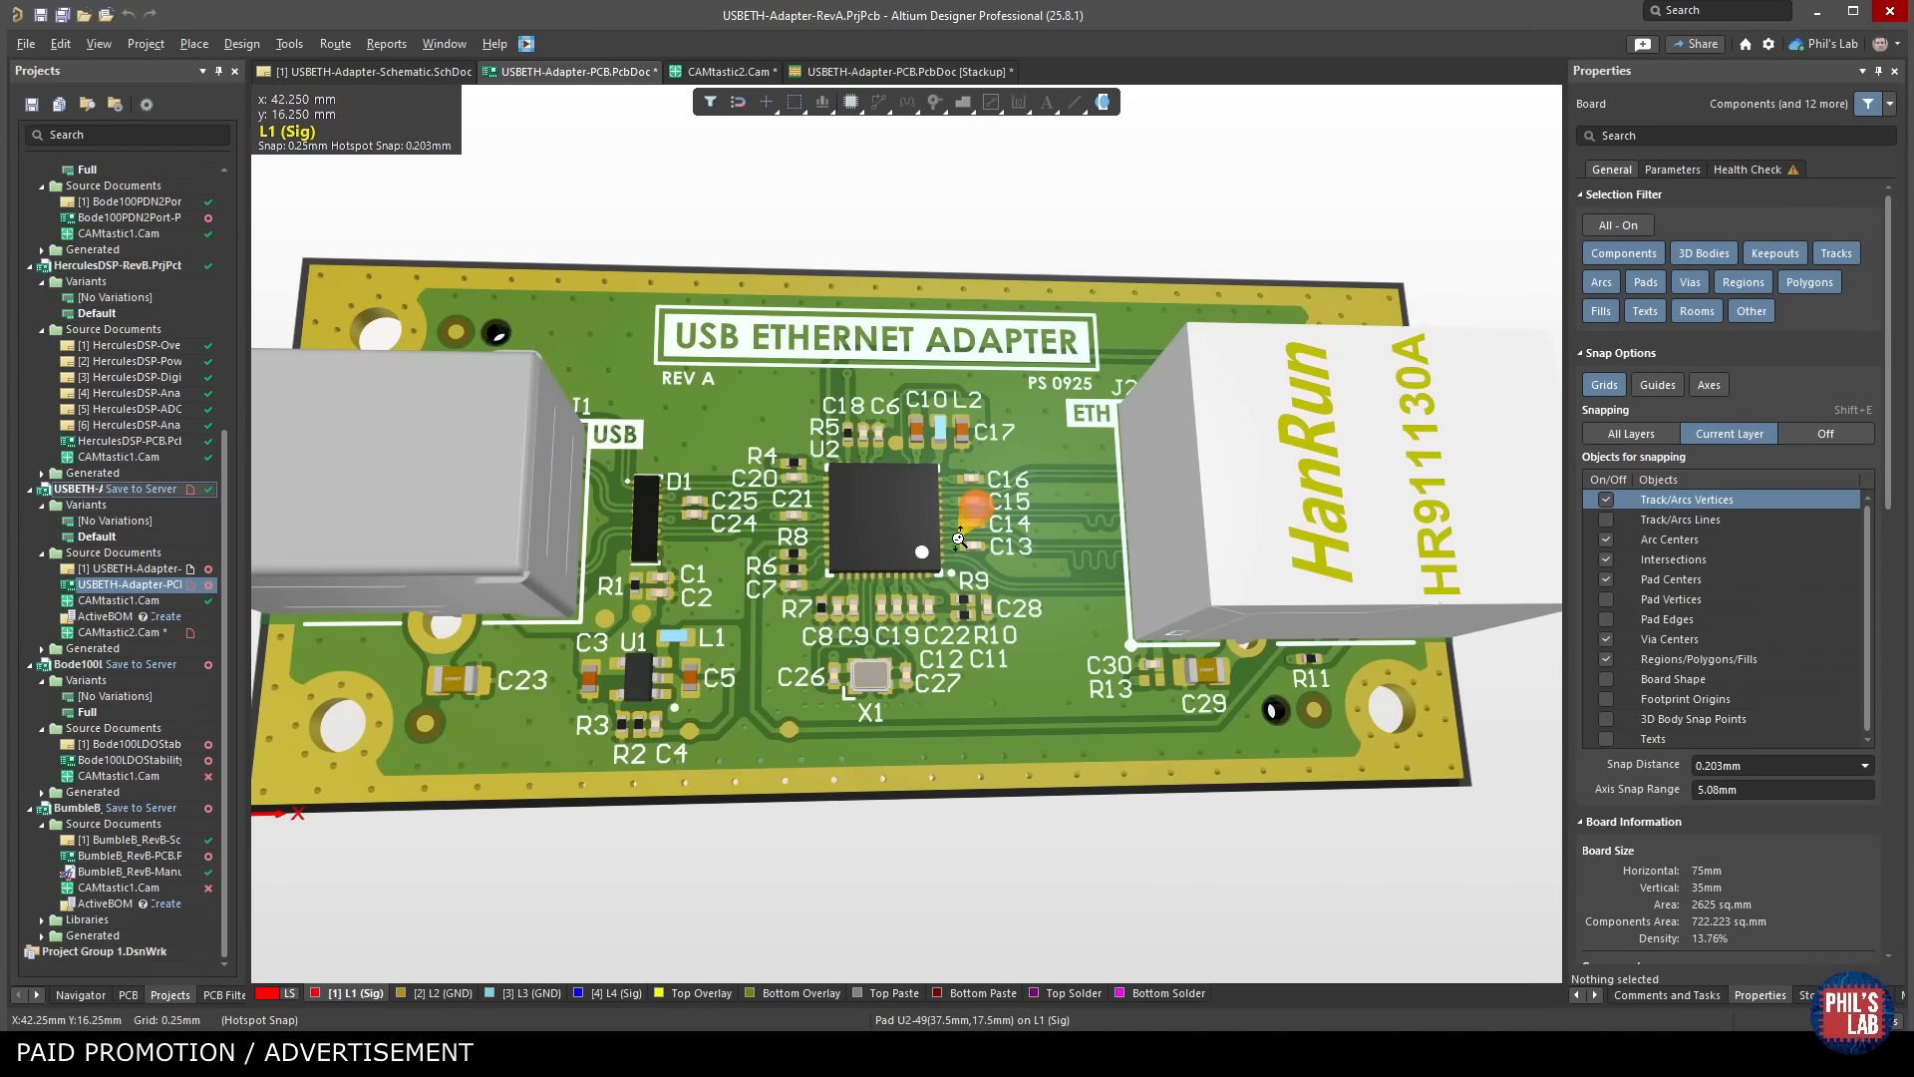